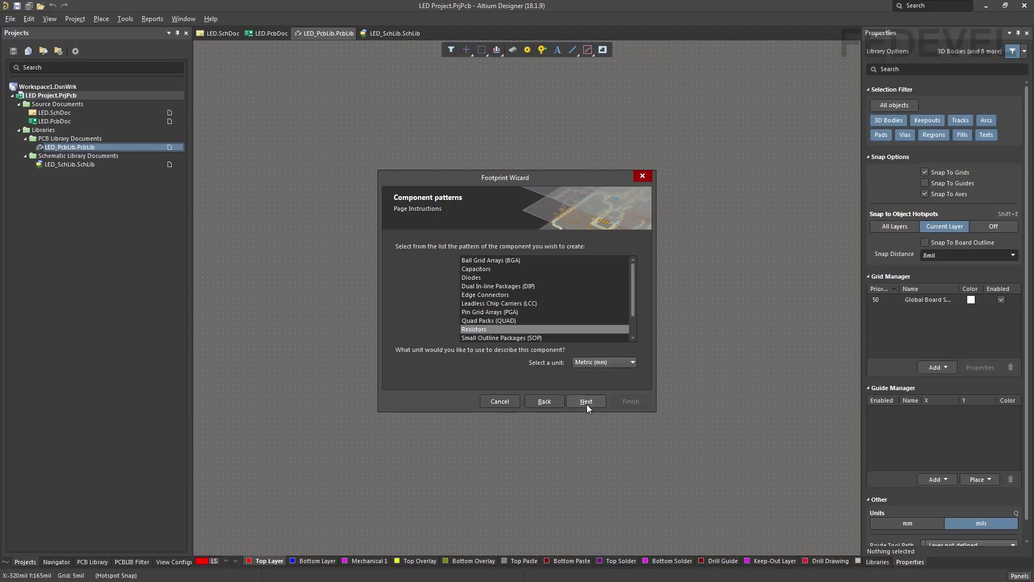
# Accept the metric Resistors pattern in the footprint wizard and choose Surface Mount as the board technology
pyautogui.click(586, 402)
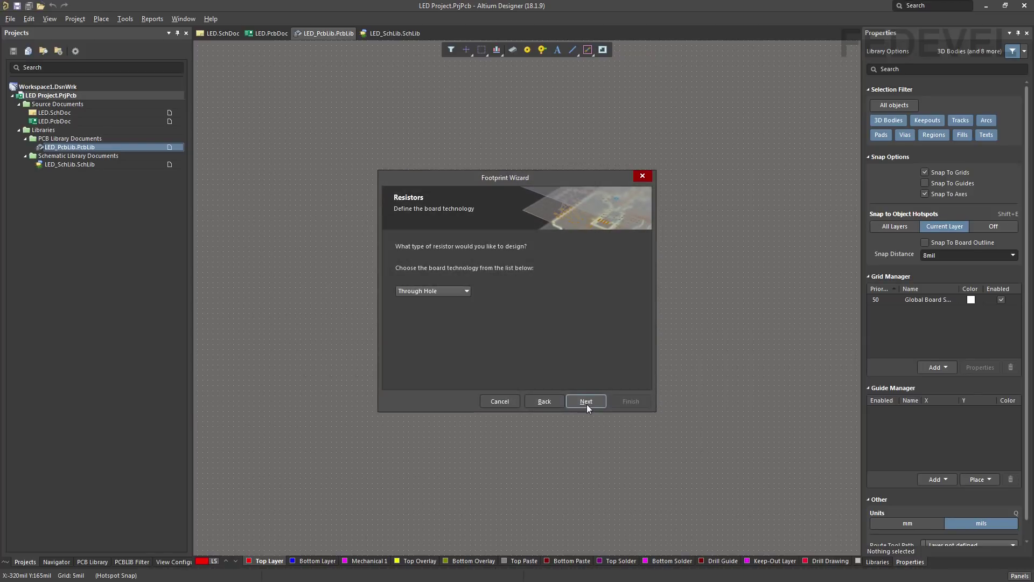
pyautogui.click(438, 292)
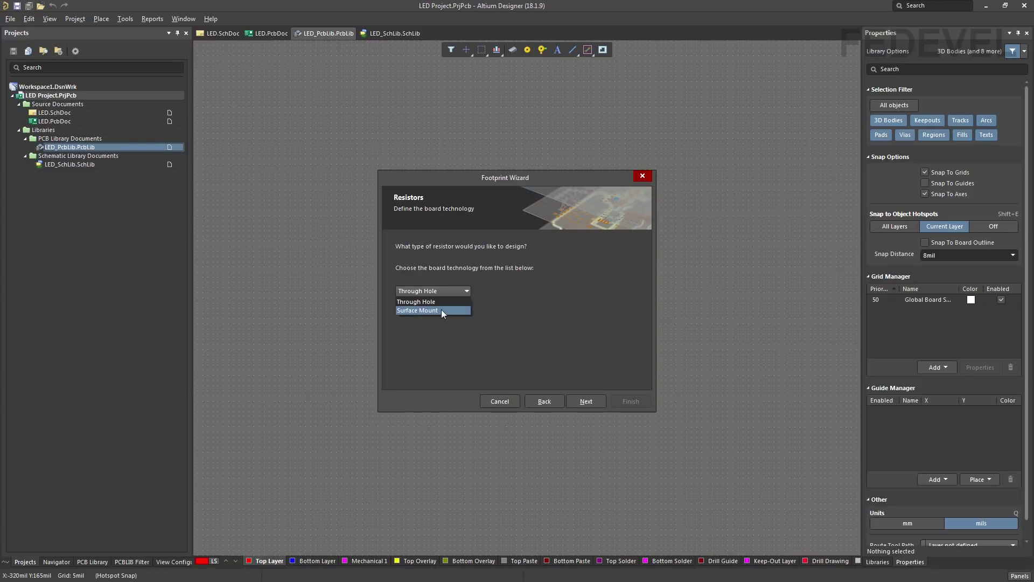
pyautogui.click(437, 310)
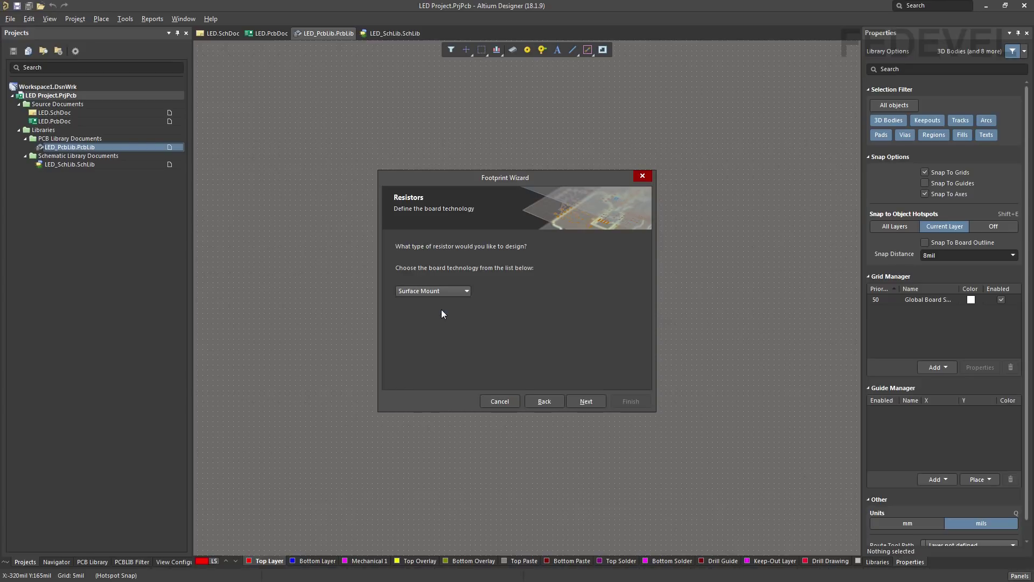
pyautogui.click(586, 401)
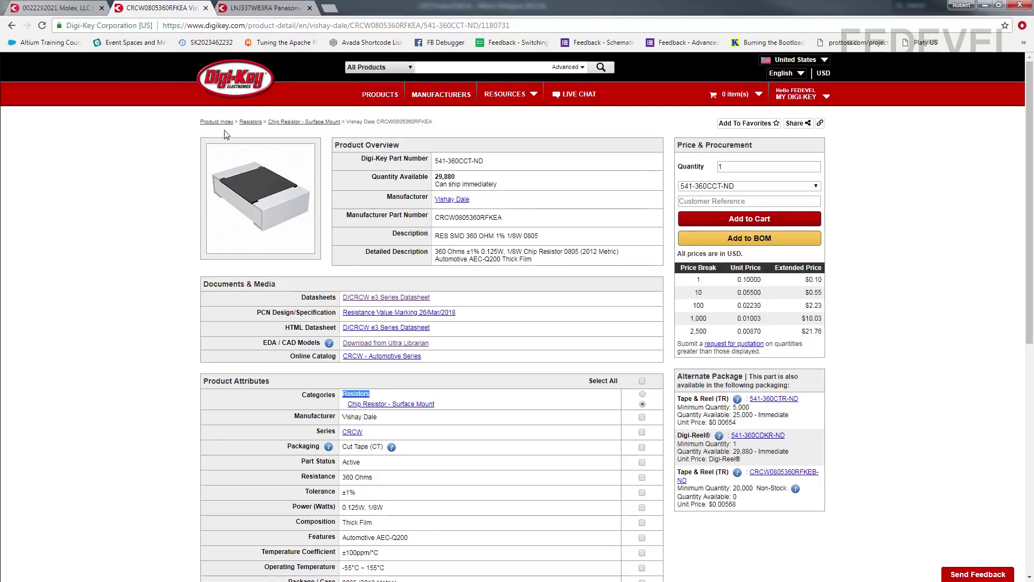
# In the browser, open the D/CRCW e3 Series datasheet from the Digi-Key resistor page and highlight the 0805 row of the dimensions table
pyautogui.click(356, 297)
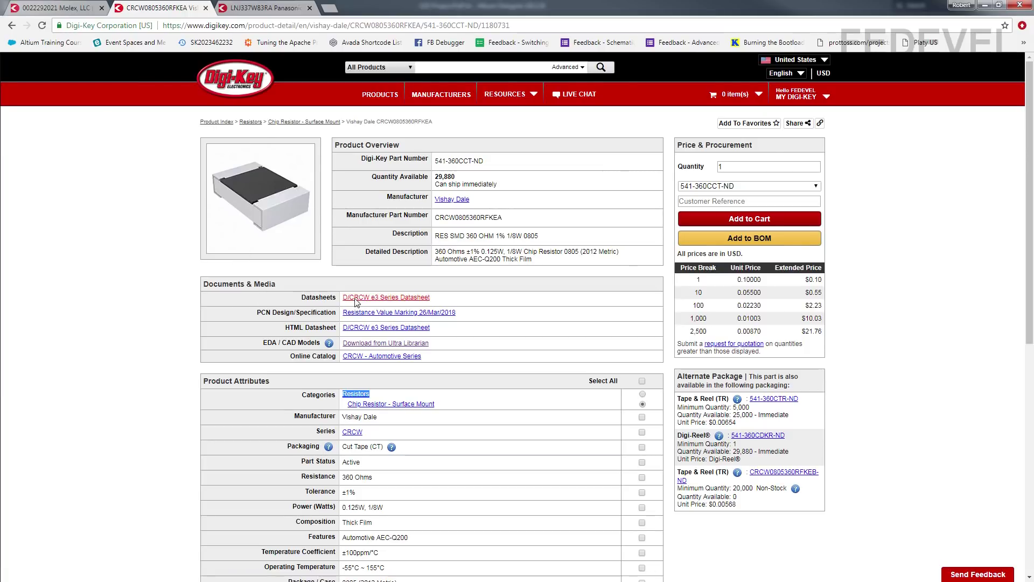
pyautogui.scroll(-20, 495, 276)
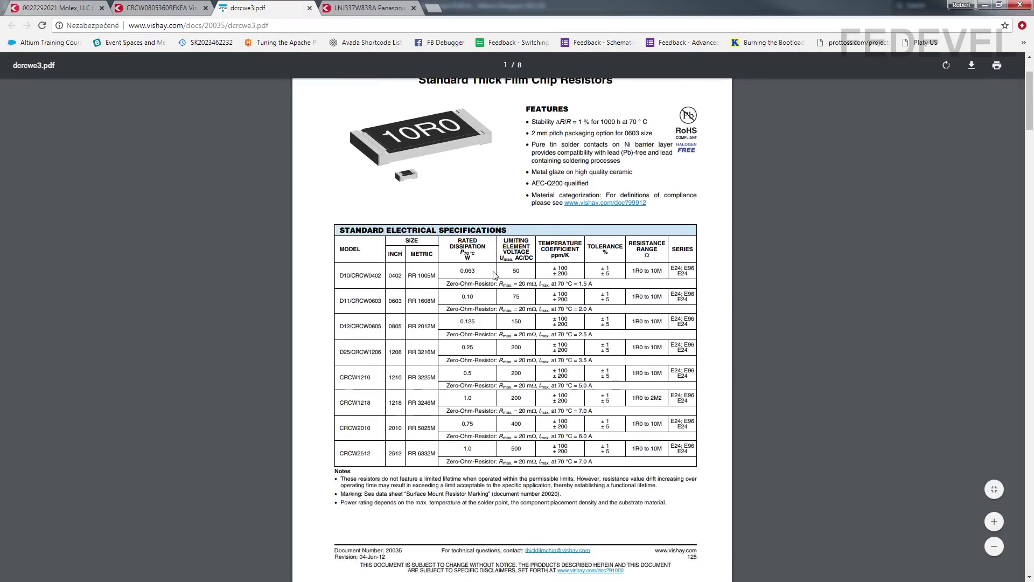
pyautogui.scroll(-3, 495, 276)
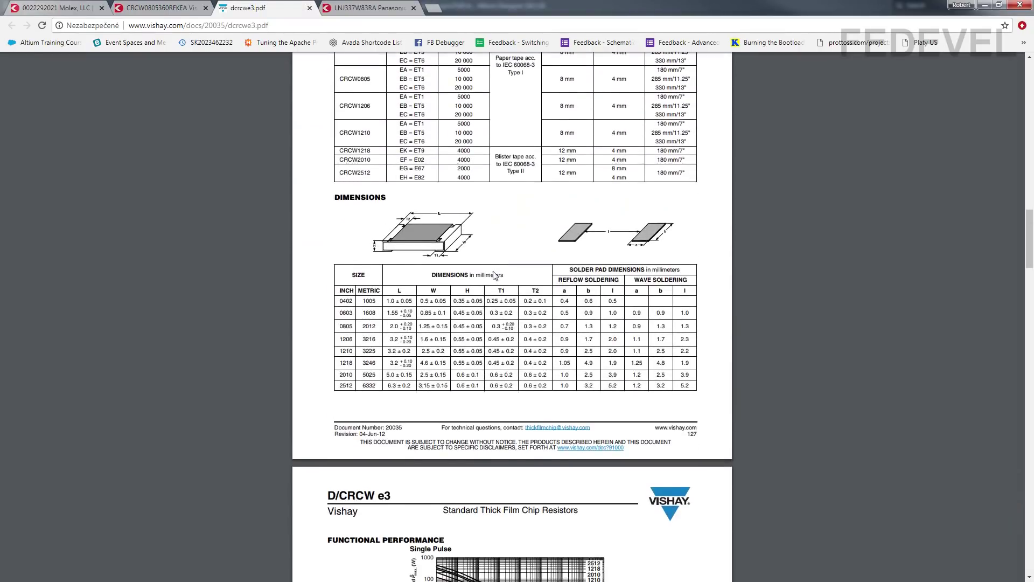
pyautogui.keyDown('ctrl'); pyautogui.scroll(2, 496, 270); pyautogui.keyUp('ctrl')
pyautogui.keyDown('ctrl'); pyautogui.scroll(1, 511, 304); pyautogui.keyUp('ctrl')
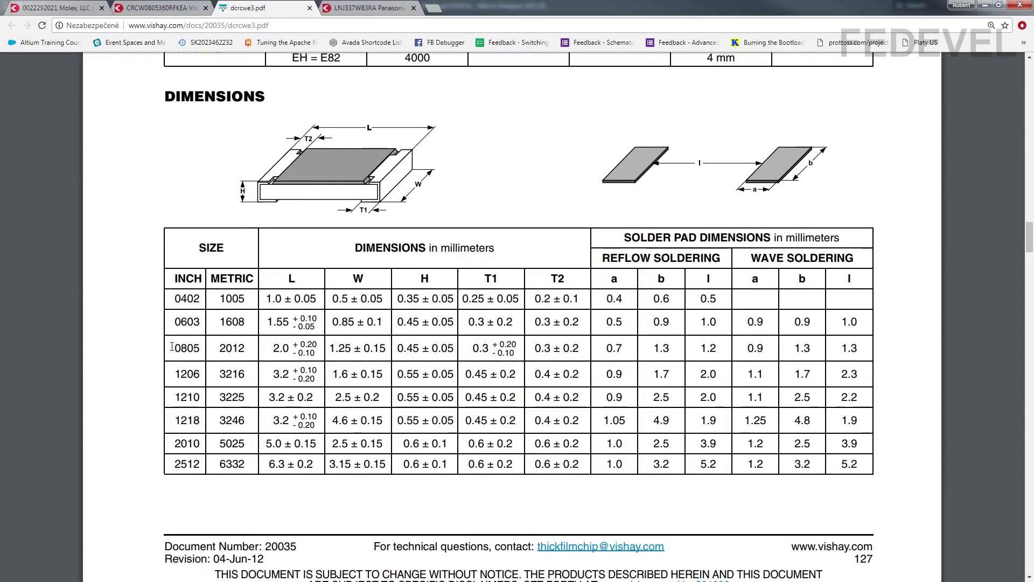
pyautogui.moveTo(174, 348); pyautogui.dragTo(861, 346)
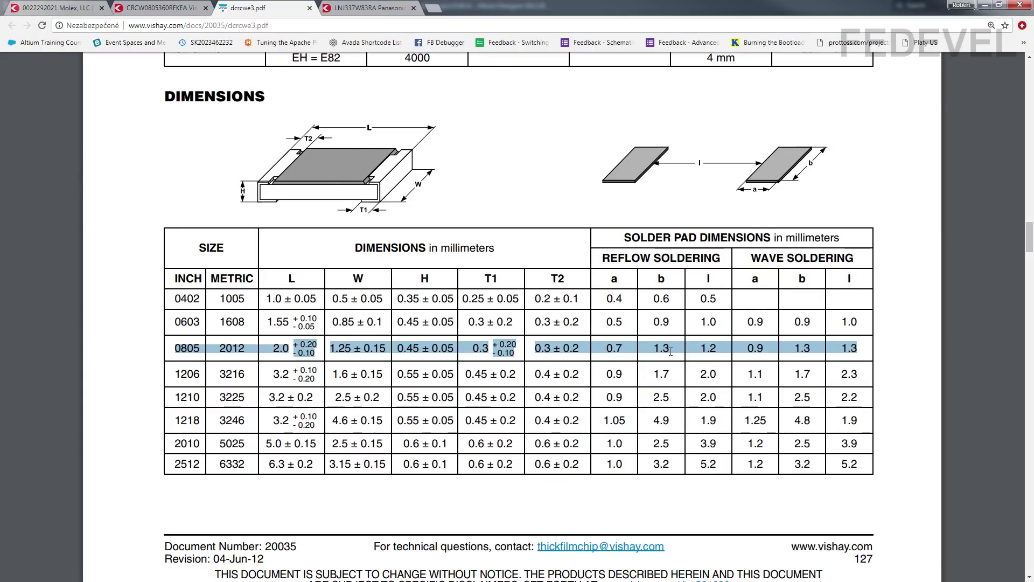
# Back in Altium Designer's footprint wizard, set the pad width to 0.7 mm and the pad height to 1.3 mm
pyautogui.hotkey('alt', 'Tab')
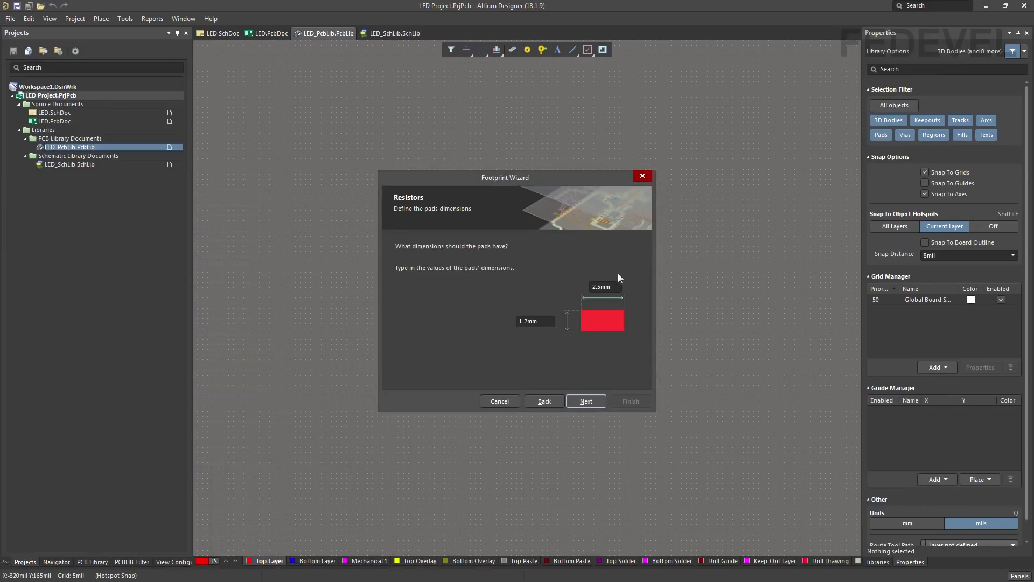
pyautogui.doubleClick(618, 286)
pyautogui.write('0.7')
pyautogui.press('Tab')
pyautogui.write('1.3')
pyautogui.click(593, 402)
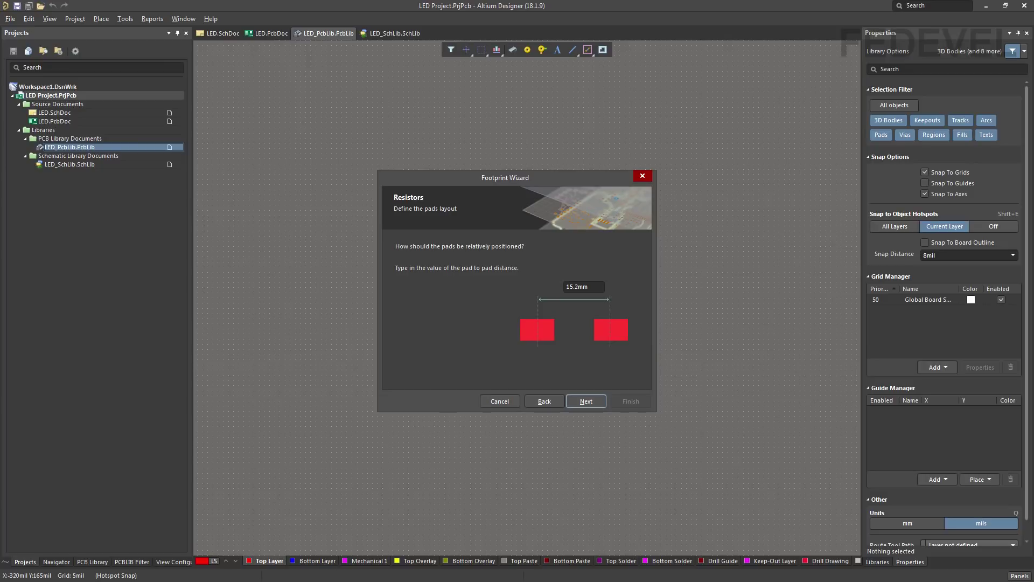
# Check the 0805 pad spacing in the datasheet and set the wizard's pad-to-pad distance to 1.9 mm
pyautogui.hotkey('alt', 'Tab')
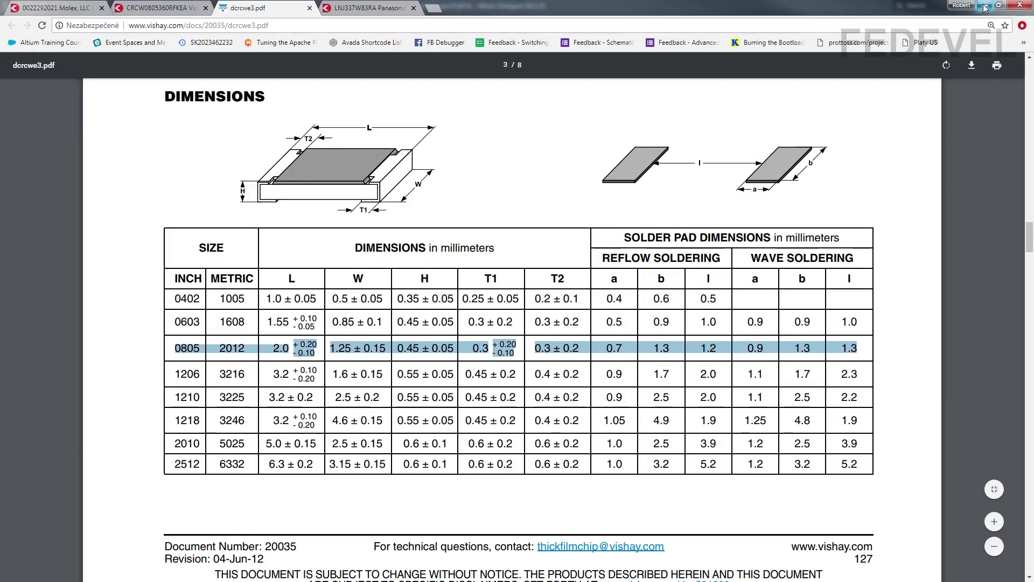
pyautogui.hotkey('alt', 'Tab')
pyautogui.click(602, 287)
pyautogui.write('1.9')
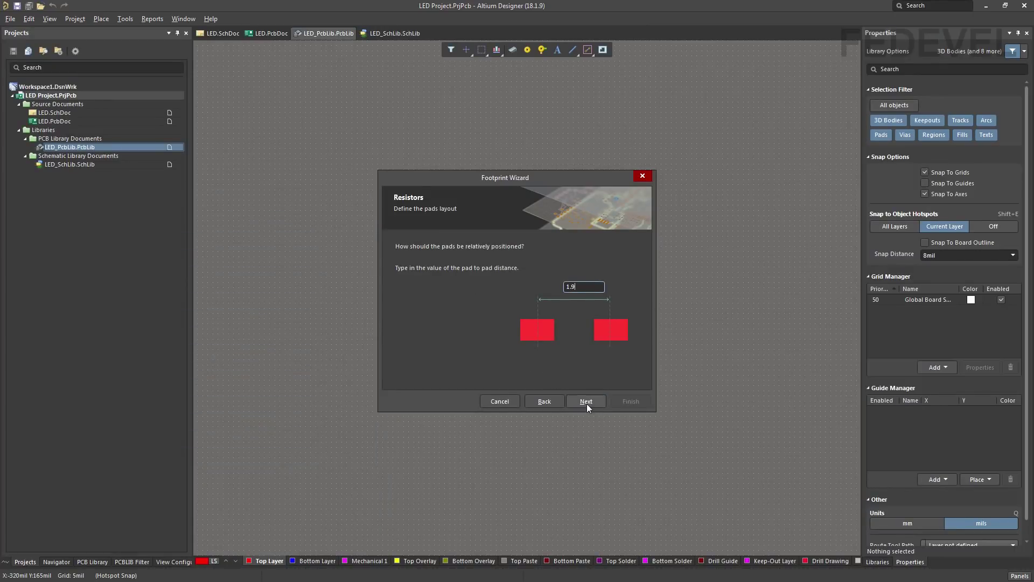
pyautogui.click(587, 401)
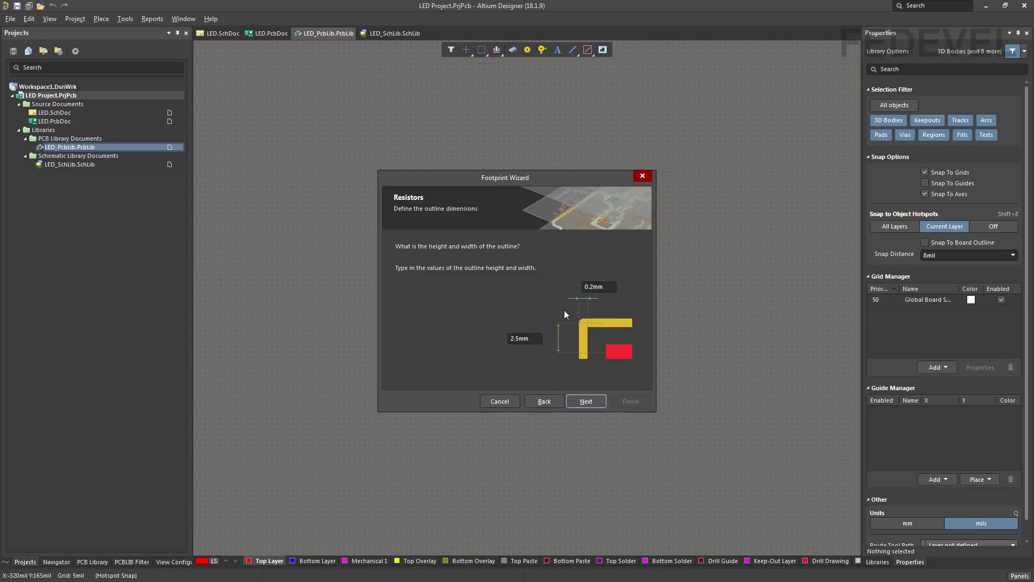
# Keep the default outline dimensions, name the resistor footprint R0805 and finish the wizard
pyautogui.click(587, 401)
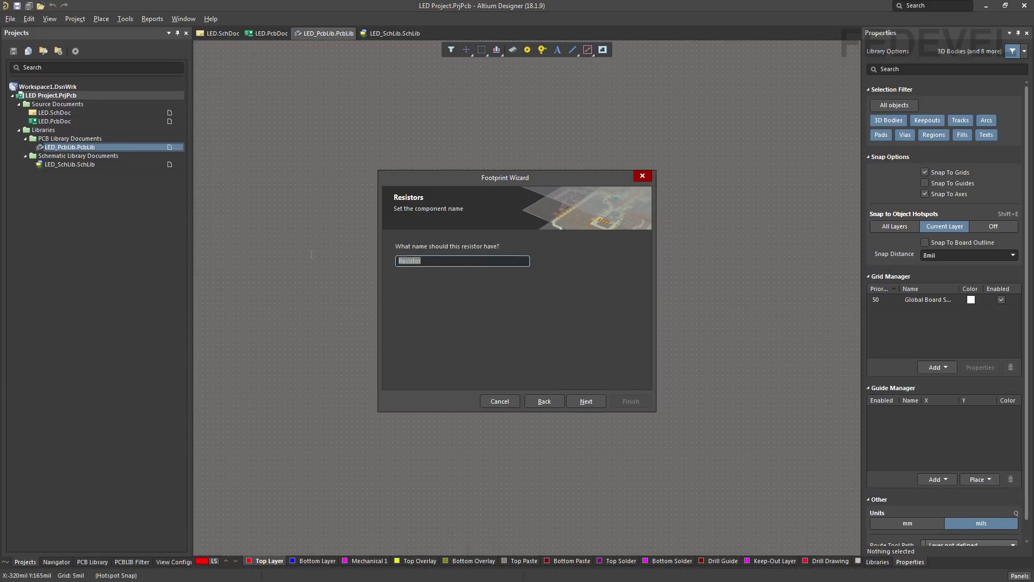
pyautogui.write('R0805')
pyautogui.click(583, 400)
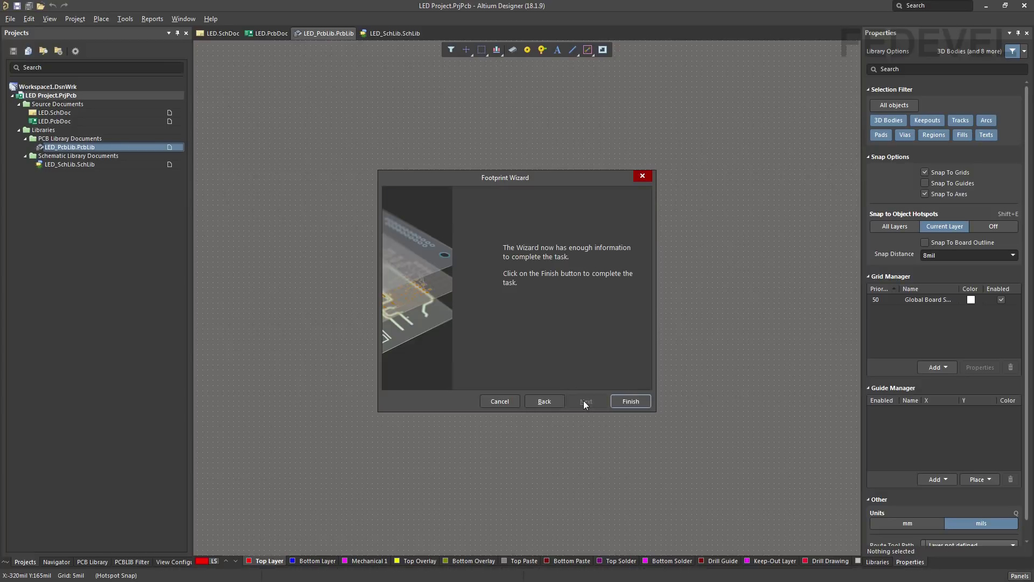
pyautogui.click(636, 401)
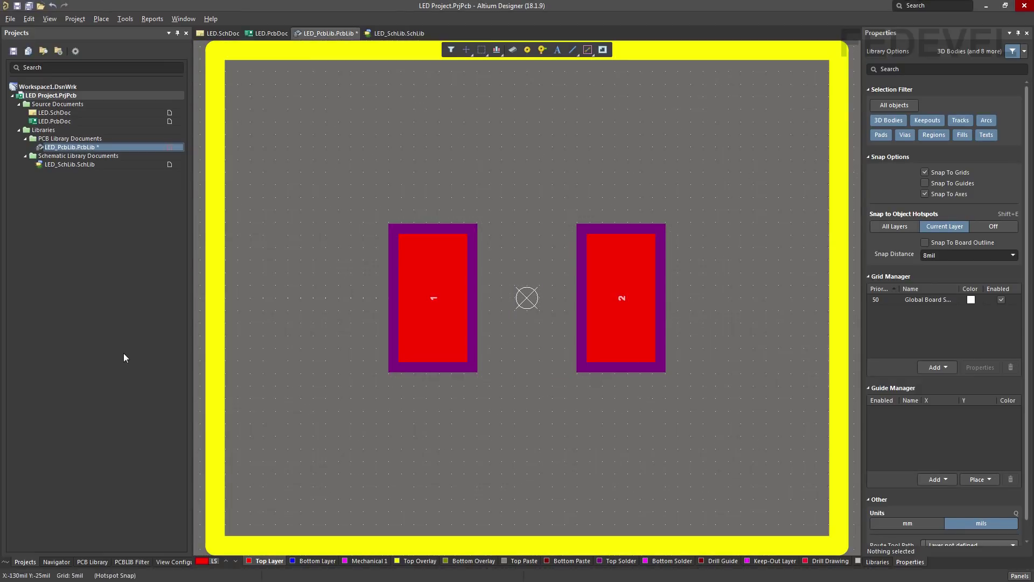
# With the PCB library's footprint list open, switch the units to millimetres and set the snap grid to 0.100 mm
pyautogui.click(93, 561)
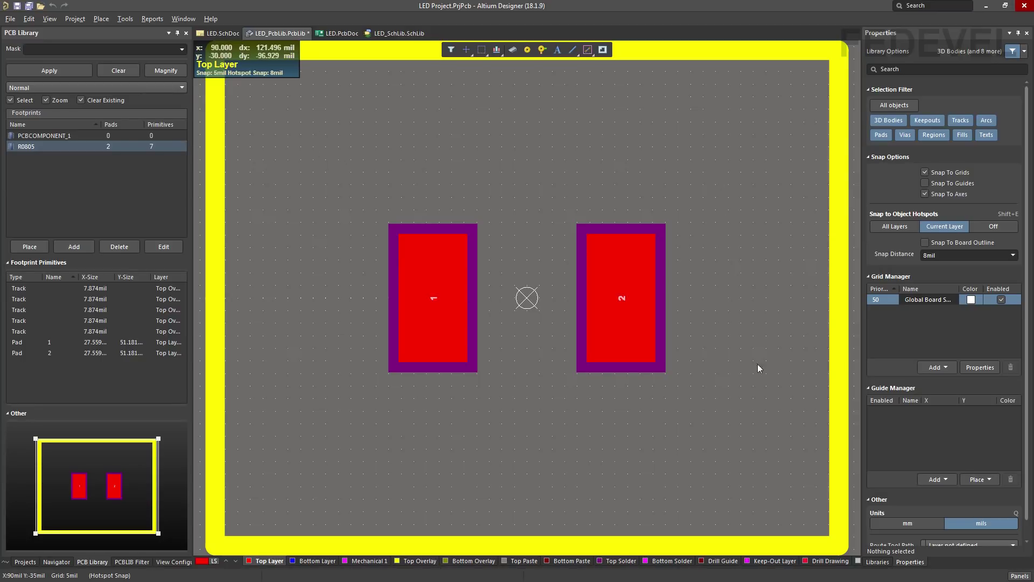
pyautogui.click(910, 526)
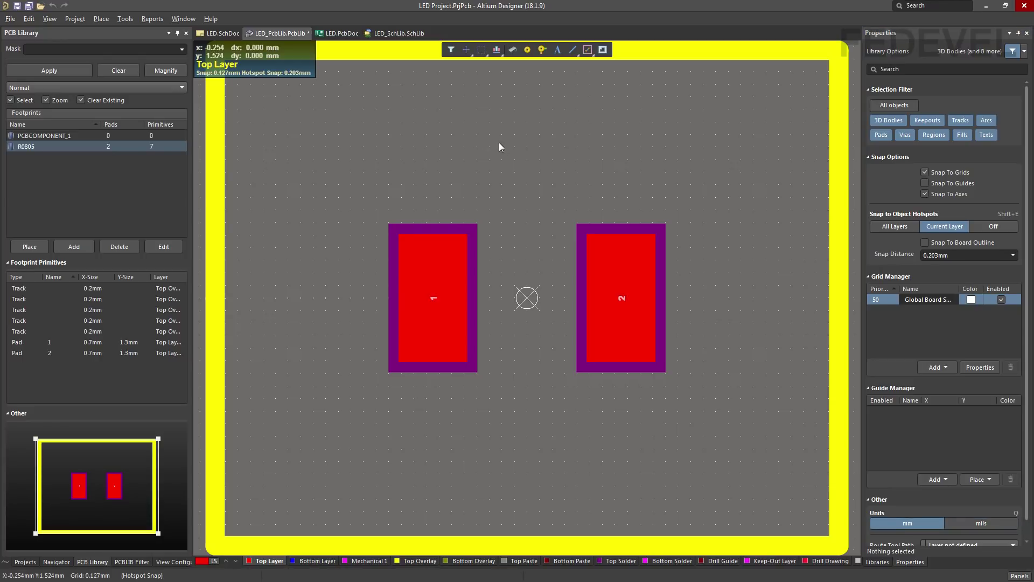
pyautogui.press('g')
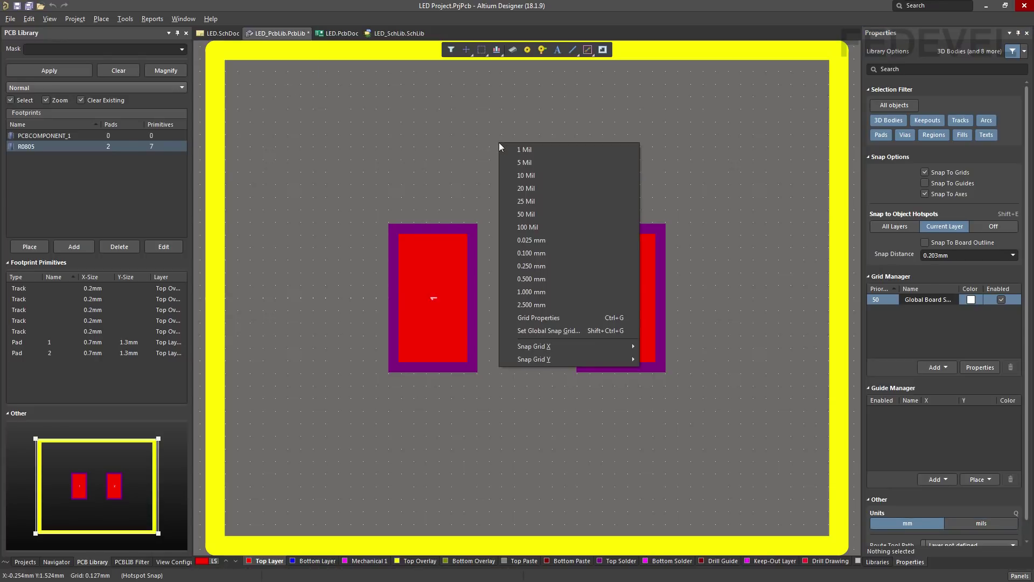
pyautogui.click(526, 253)
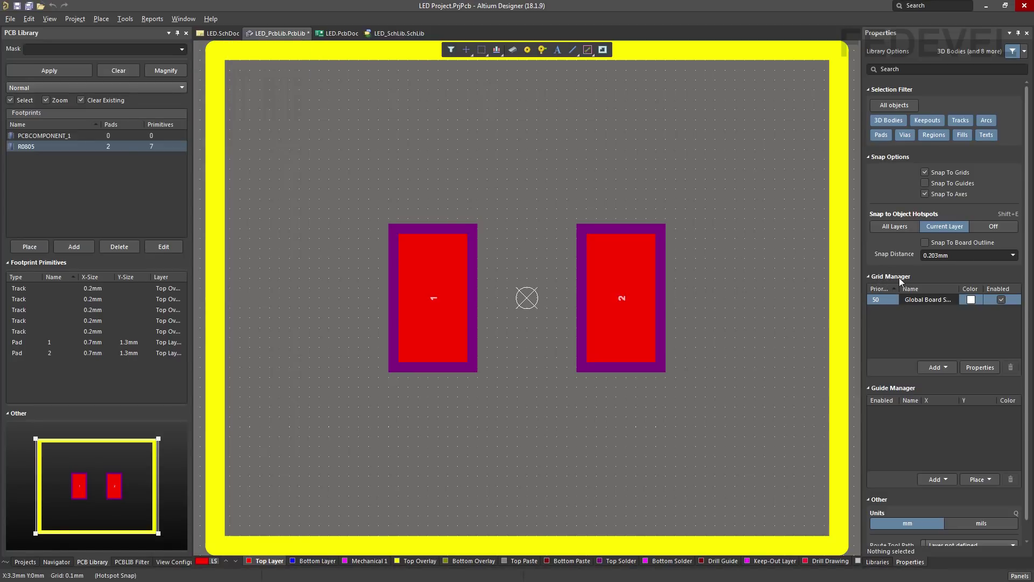
pyautogui.doubleClick(922, 299)
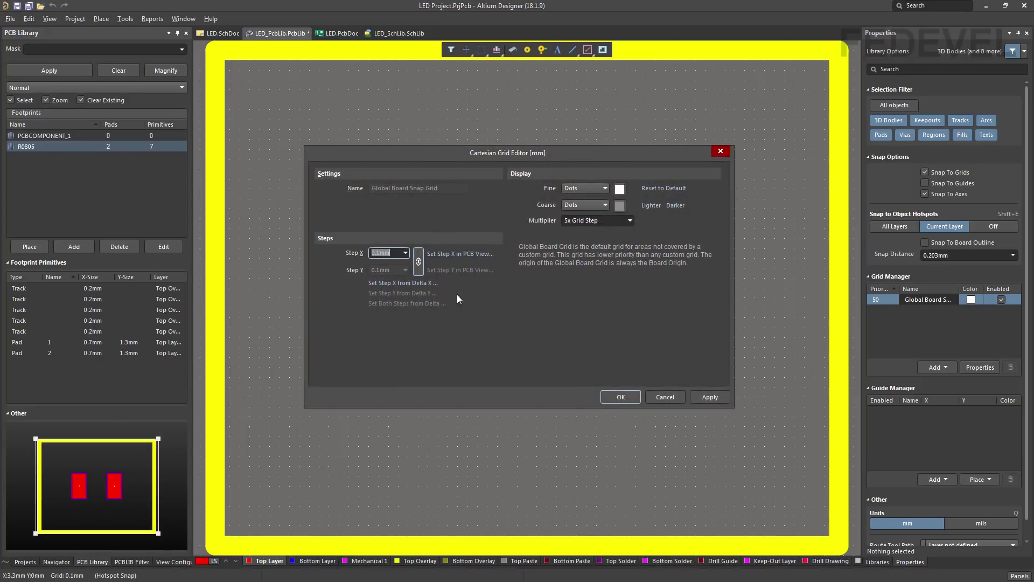
pyautogui.click(620, 397)
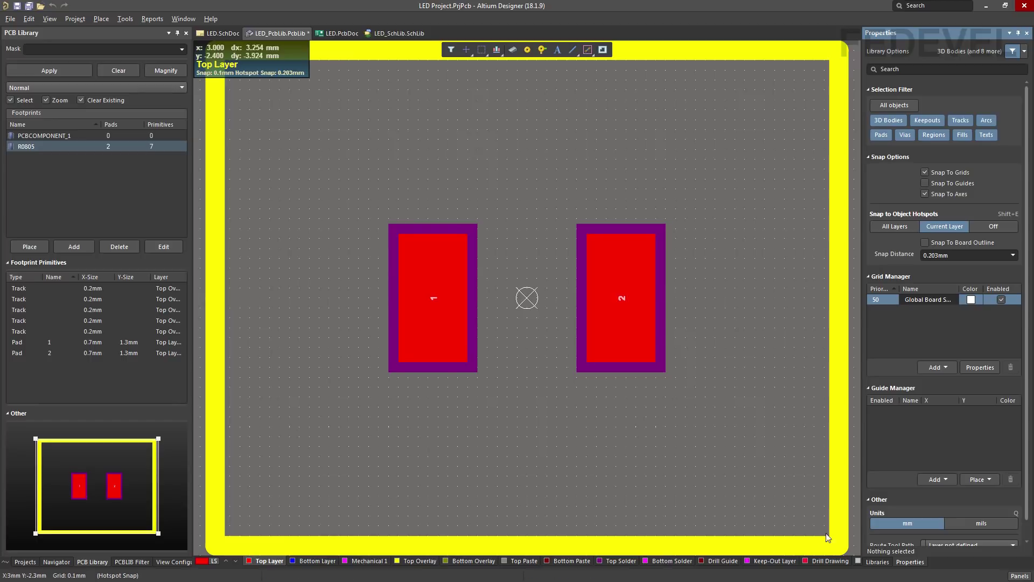
# On the Top Overlay layer, move the outline's upper edge to Y 1 mm, right edge to X 1.7 mm and lower edge to Y -1 mm
pyautogui.click(416, 560)
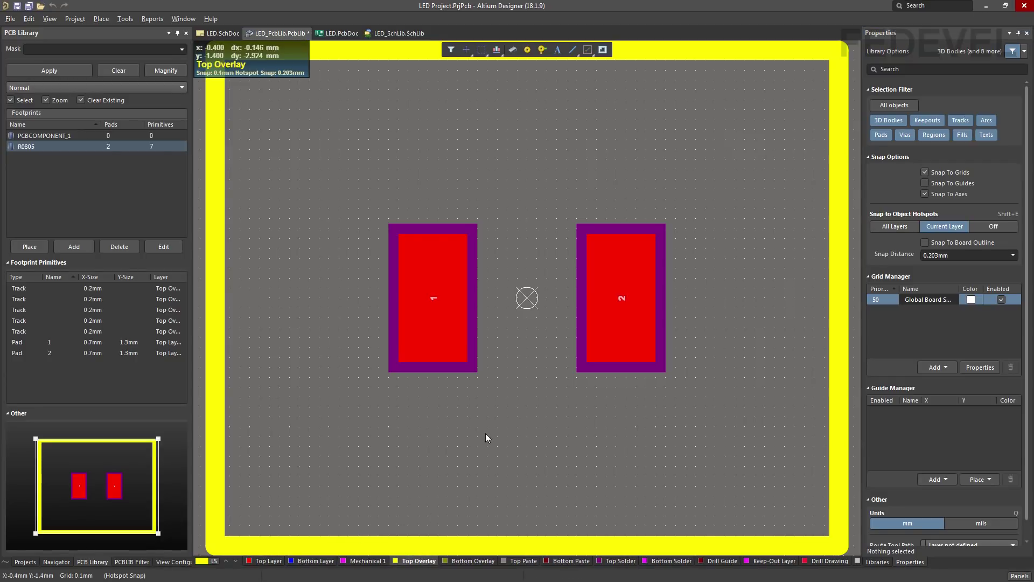
pyautogui.click(731, 50)
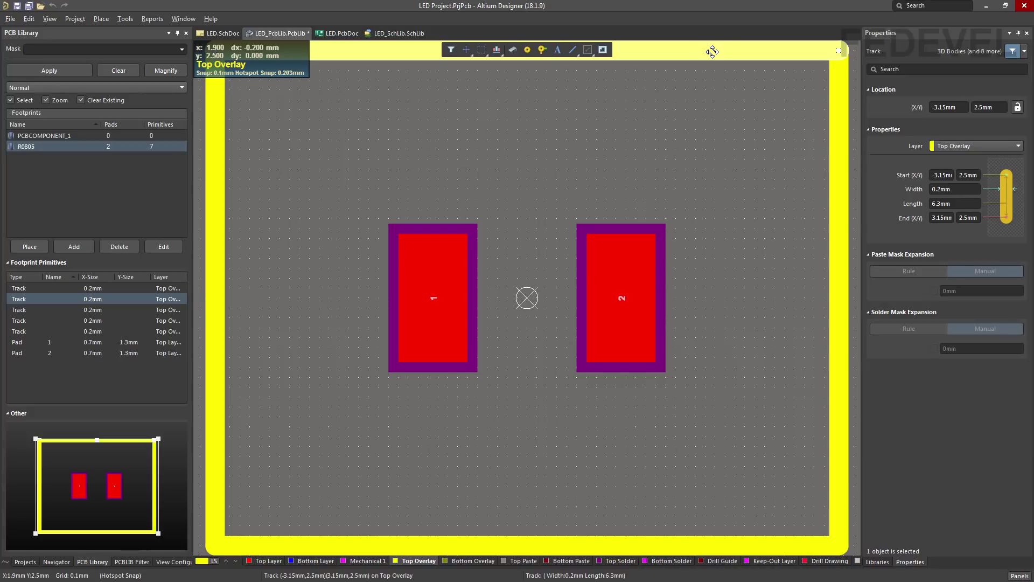
pyautogui.moveTo(712, 52); pyautogui.dragTo(704, 199)
pyautogui.click(838, 241)
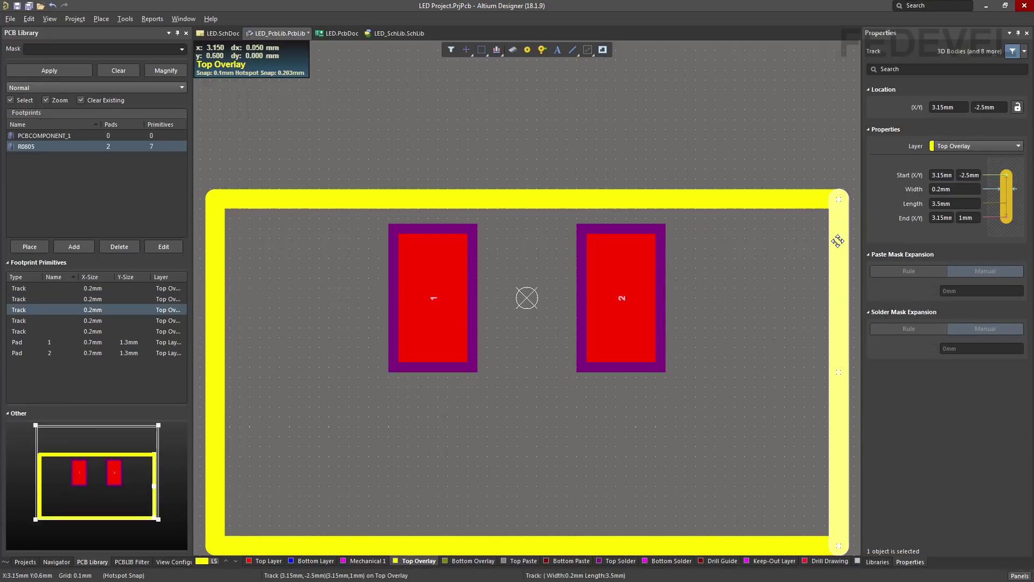
pyautogui.moveTo(838, 241); pyautogui.dragTo(697, 247)
pyautogui.click(587, 541)
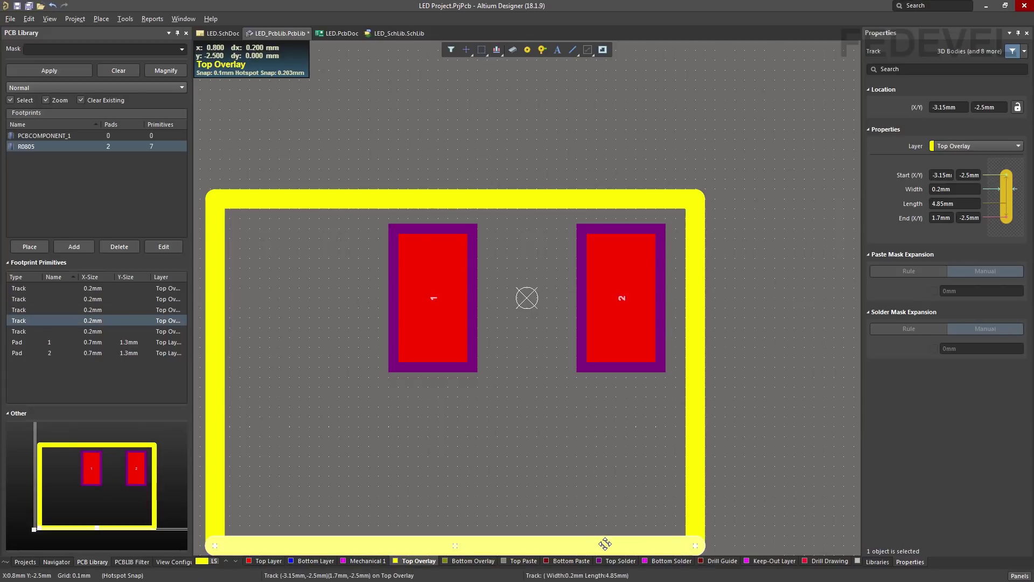
pyautogui.moveTo(618, 546); pyautogui.dragTo(624, 400)
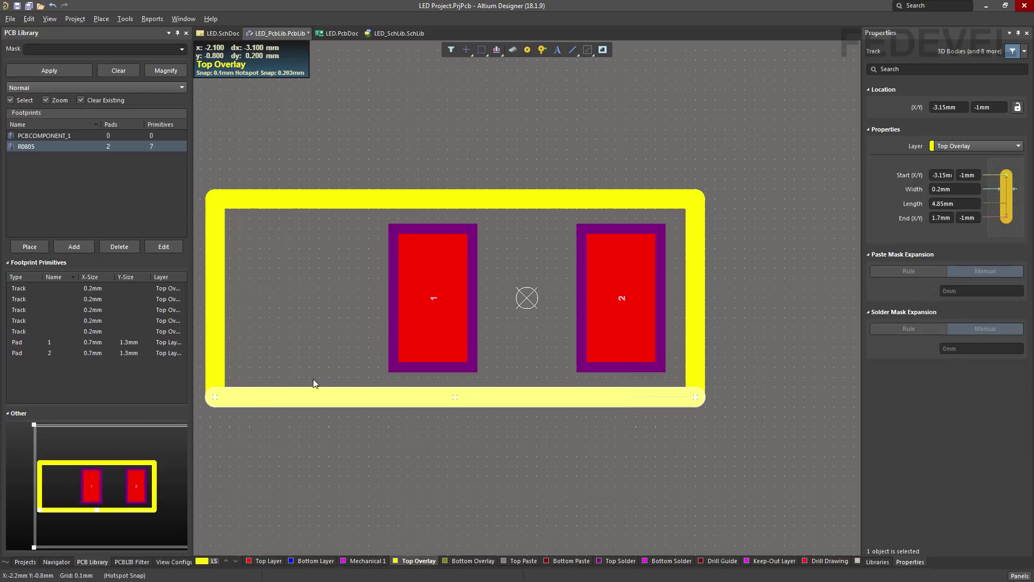
# Delete the lower half of the outline's left edge and extend the upper half down to Y -1 mm
pyautogui.click(216, 334)
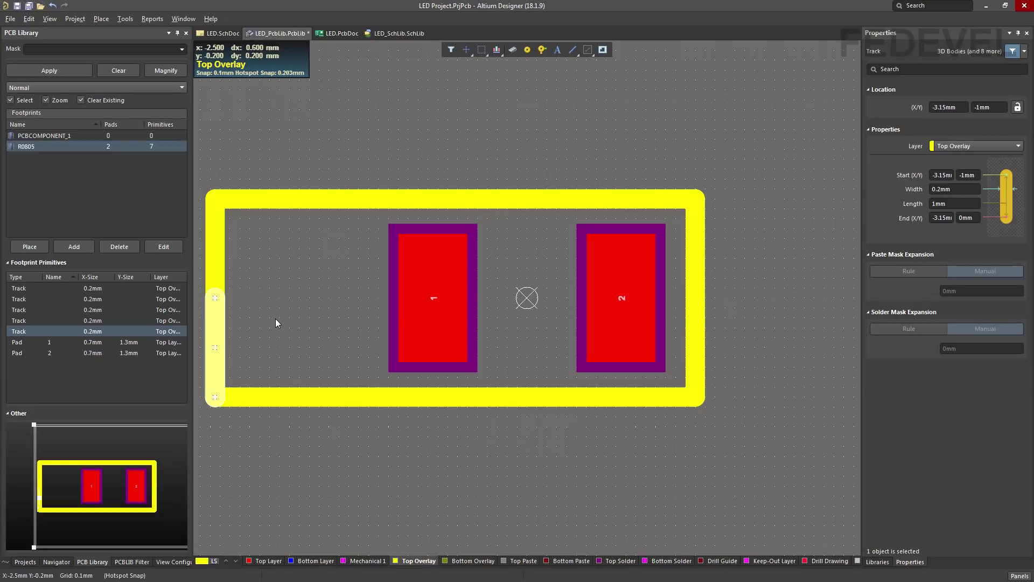
pyautogui.press('Delete')
pyautogui.click(218, 248)
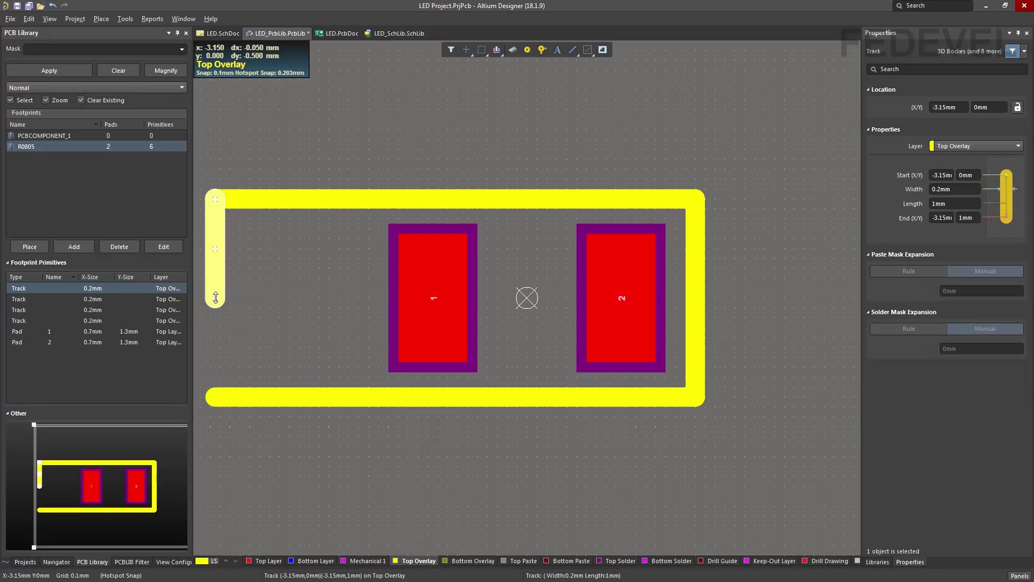
pyautogui.moveTo(215, 298); pyautogui.dragTo(214, 396)
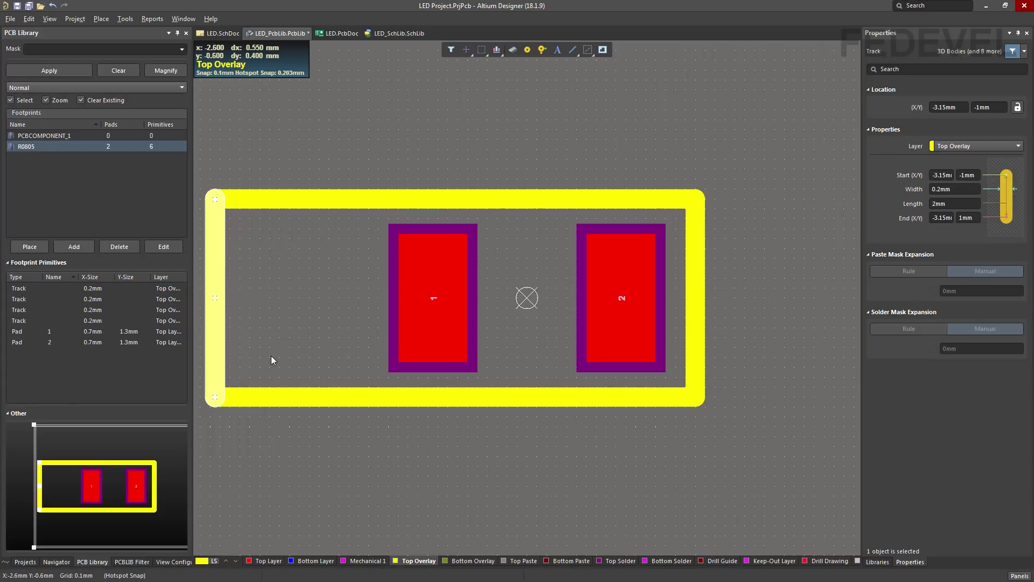
# Move the outline's left edge inward to match the right edge's distance from the origin, and save the footprint library
pyautogui.moveTo(218, 335); pyautogui.dragTo(358, 341)
pyautogui.click(396, 153)
pyautogui.hotkey('ctrl', 's')
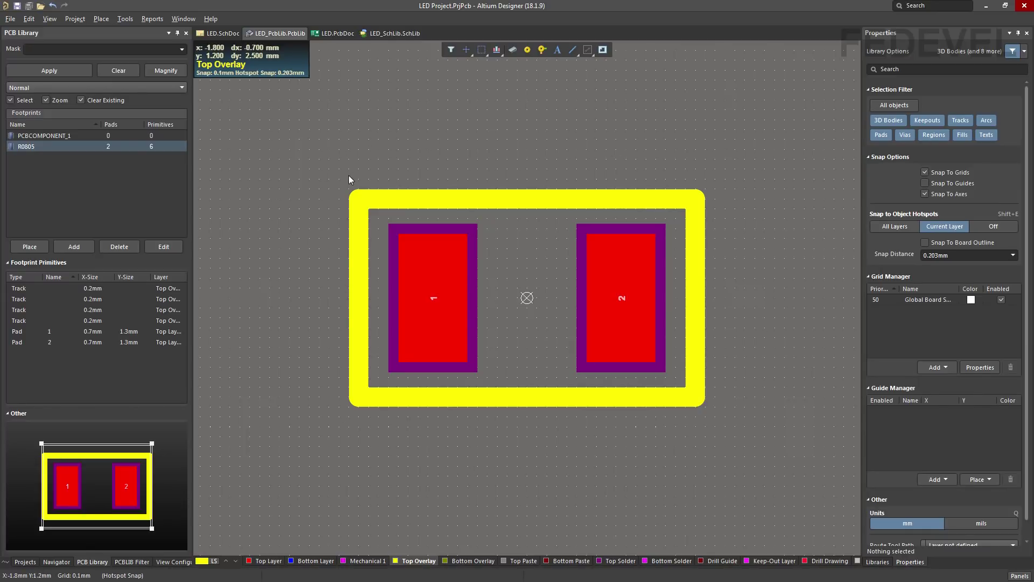
# Examine the R0805 footprint's pads on the Top Layer, Top Paste and Top Solder layers in turn
pyautogui.click(271, 560)
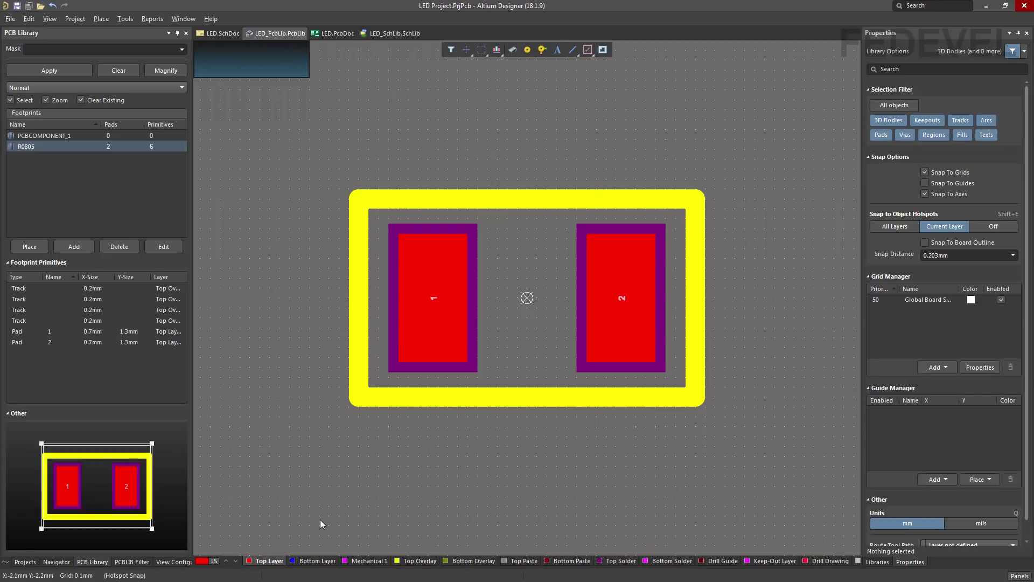
pyautogui.click(521, 561)
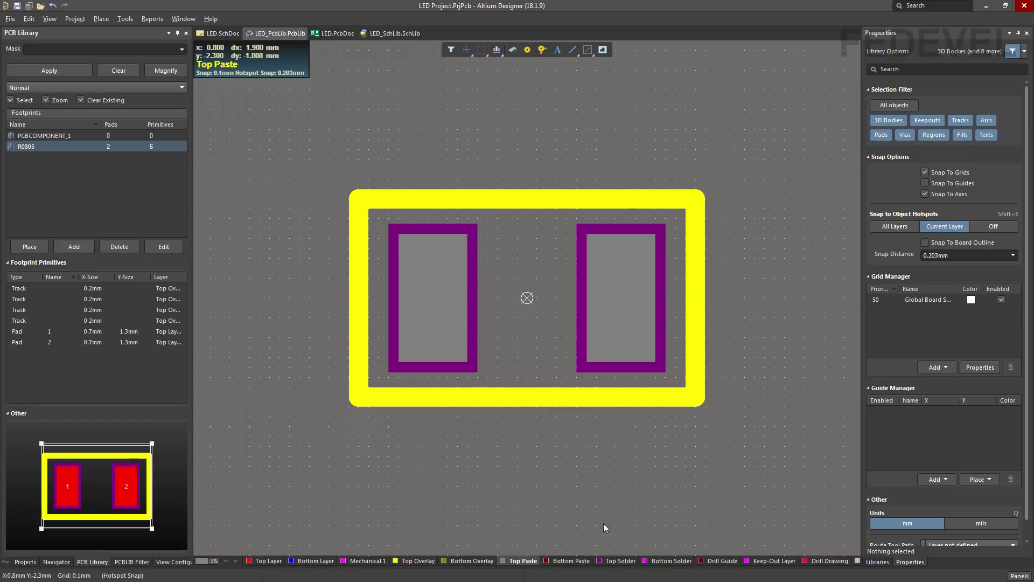
pyautogui.click(616, 561)
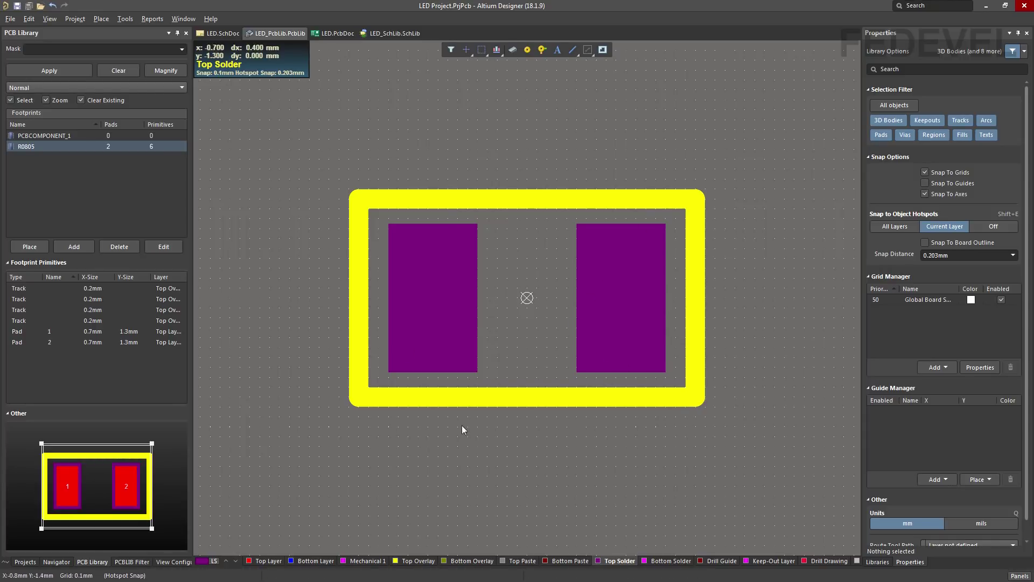
# Compare the R0805 footprint on the Top Layer, Top Solder, Top Paste and Top Overlay layers, ending on the Top Layer
pyautogui.click(265, 561)
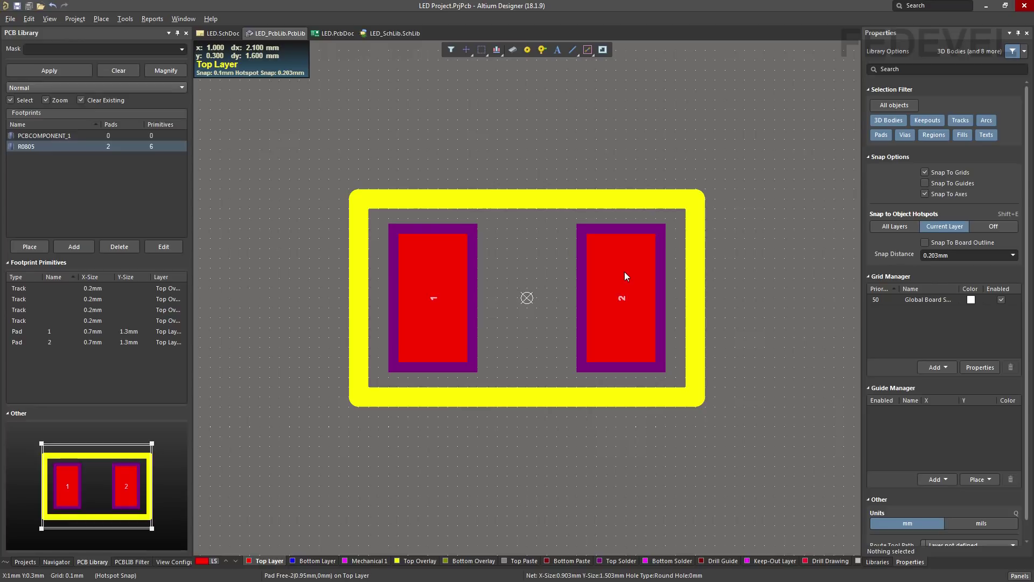
pyautogui.click(619, 561)
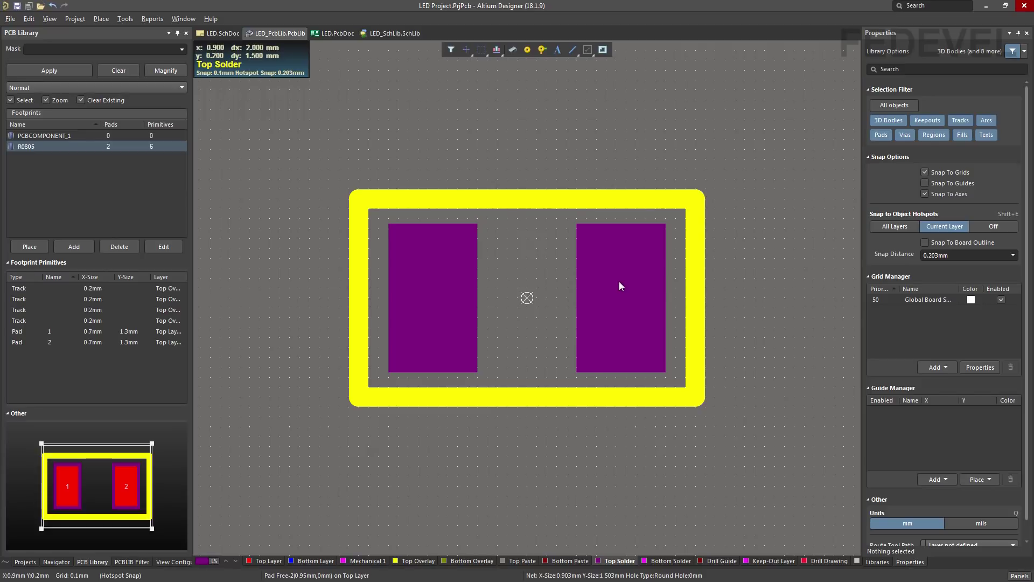
pyautogui.click(521, 561)
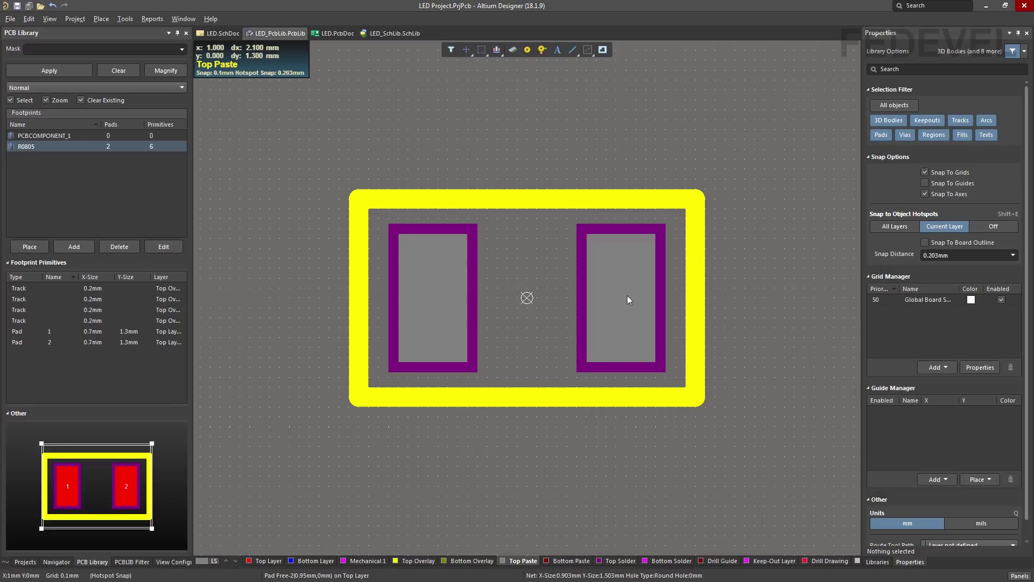
pyautogui.click(414, 561)
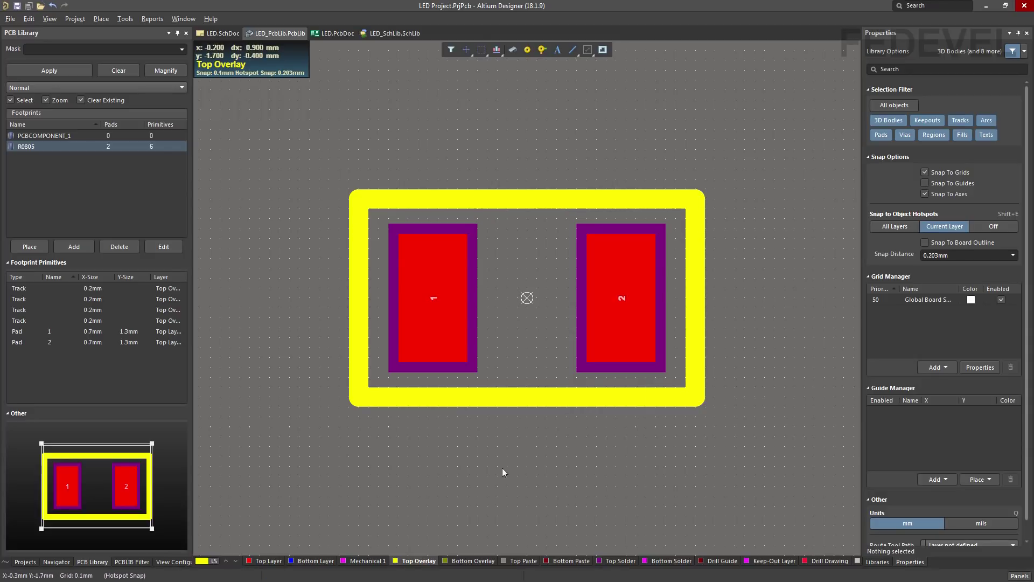
pyautogui.click(267, 561)
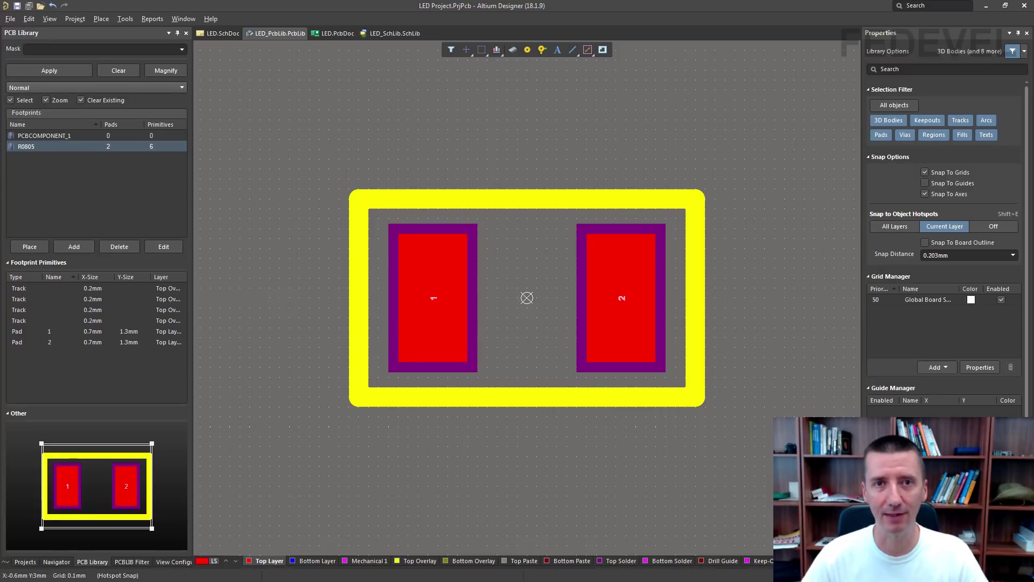
# Inspect the R0805 footprint from a tilted angle in 3D layout mode and return to 2D layout mode
pyautogui.click(50, 19)
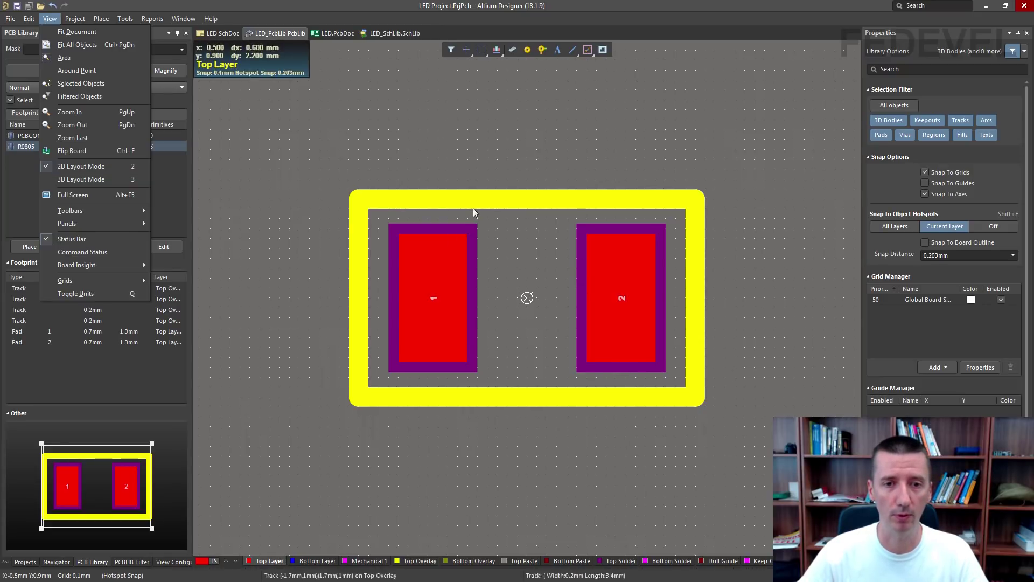
pyautogui.click(86, 180)
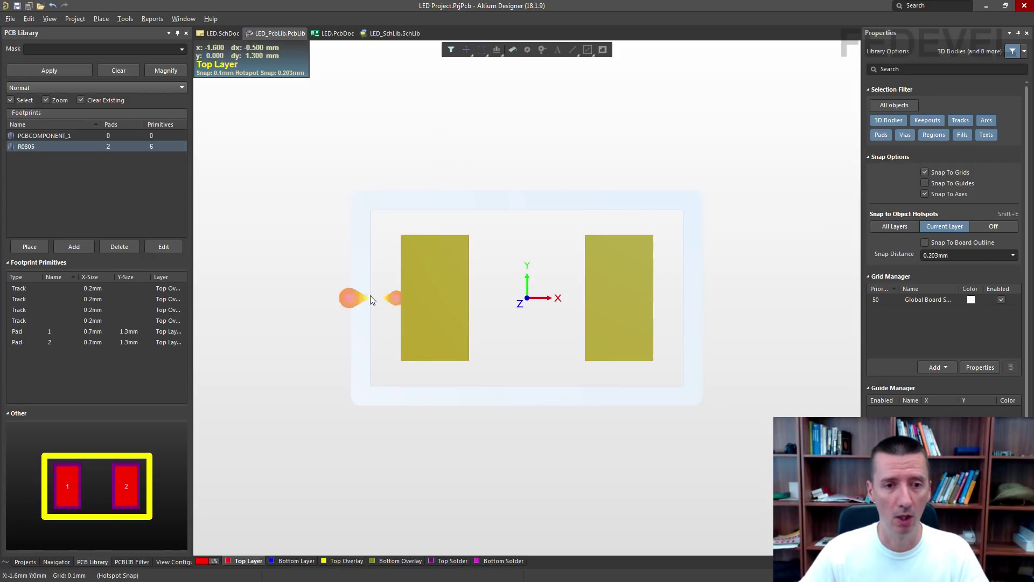
pyautogui.press('shift')
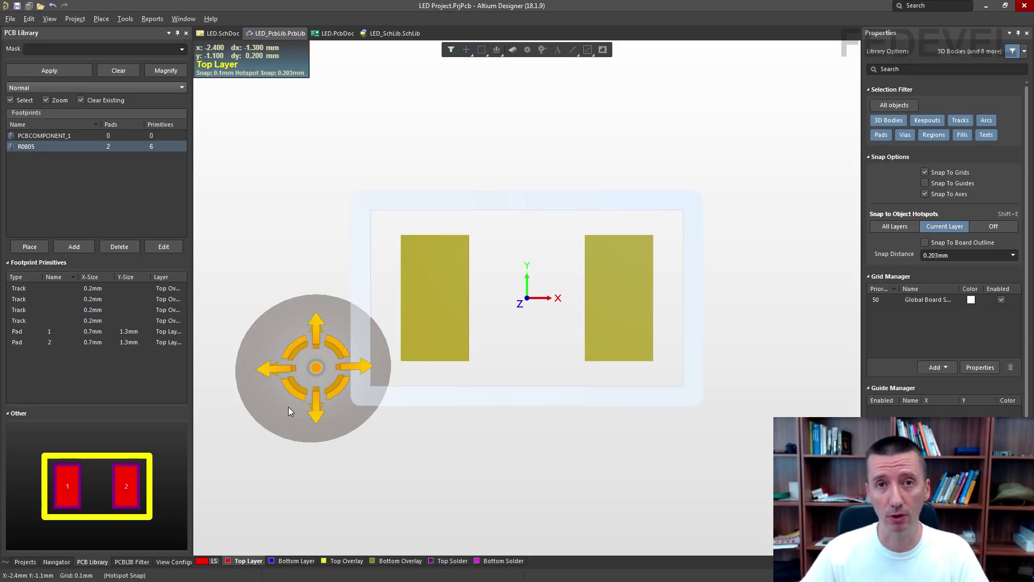
pyautogui.keyDown('shift'); pyautogui.moveTo(280, 421); pyautogui.dragTo(313, 270, button='right'); pyautogui.keyUp('shift')
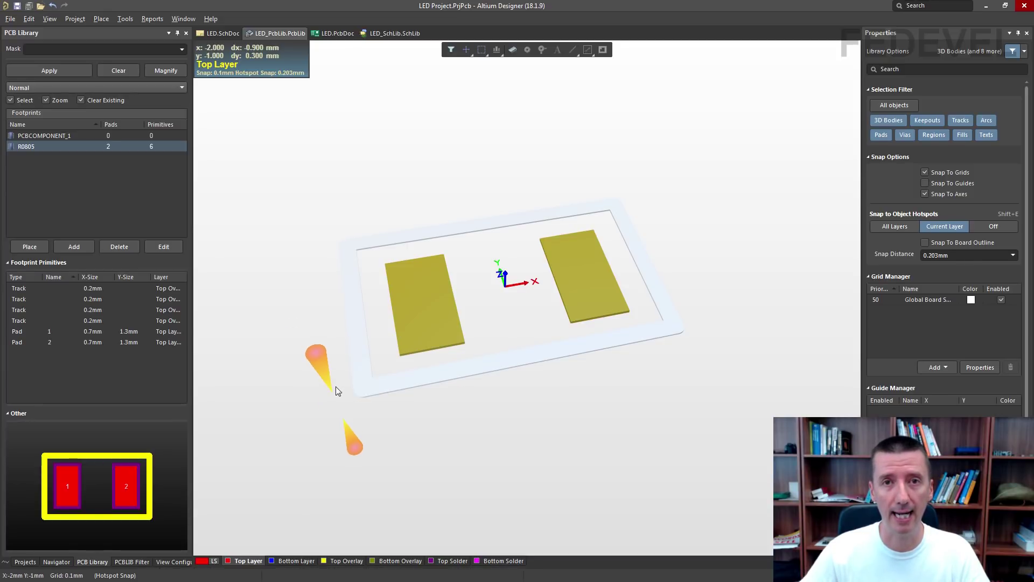
pyautogui.moveTo(329, 399); pyautogui.dragTo(355, 394, button='right')
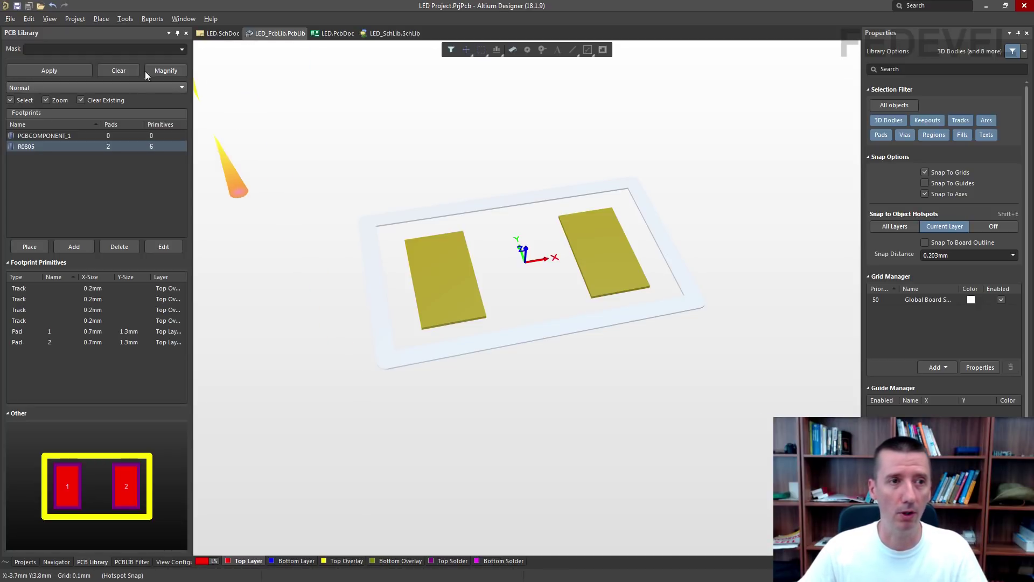
pyautogui.click(45, 20)
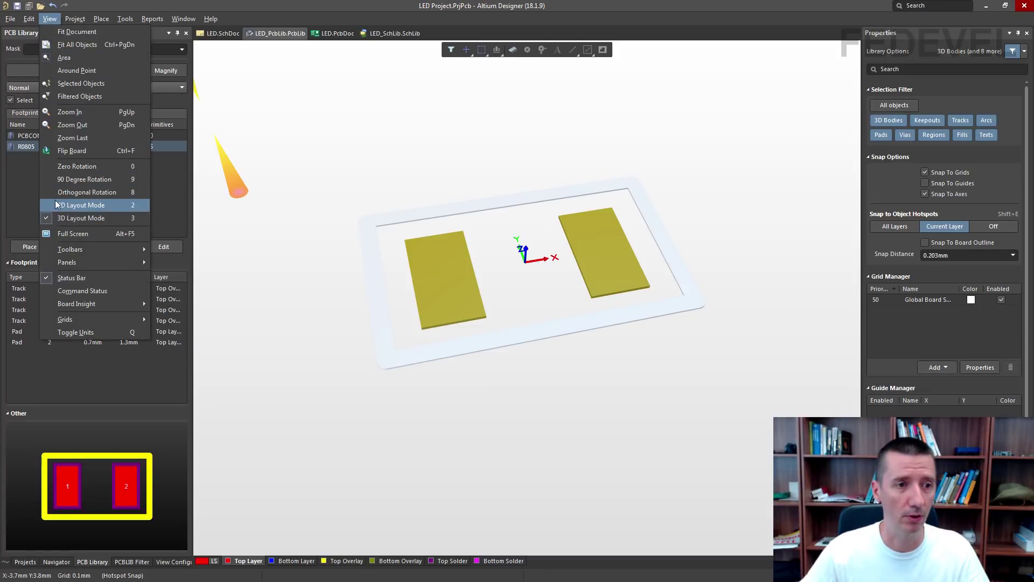
pyautogui.click(82, 204)
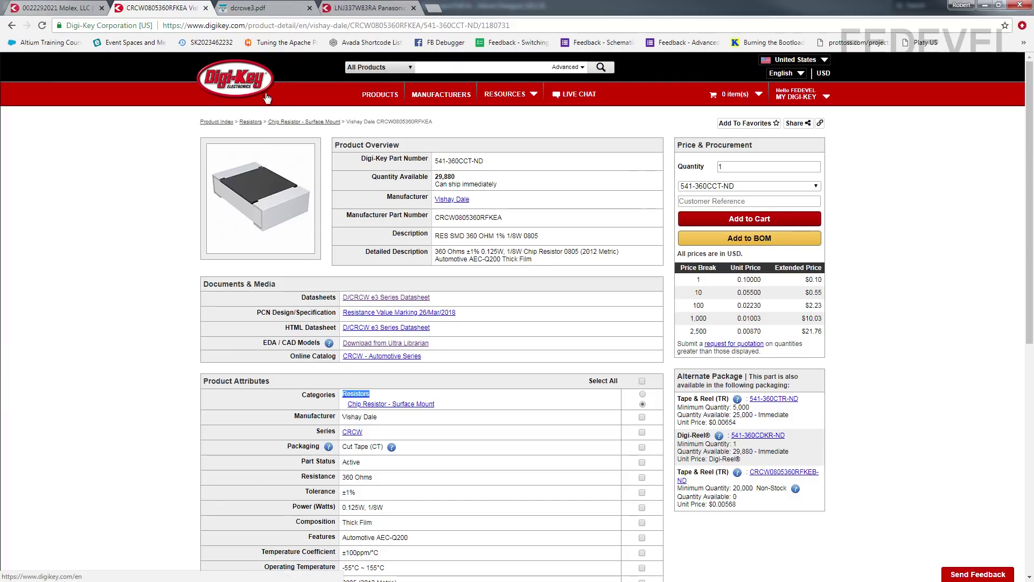
# Switch to the web browser, search for "3d content central" in a new tab and open the 3D ContentCentral site
pyautogui.click(382, 348)
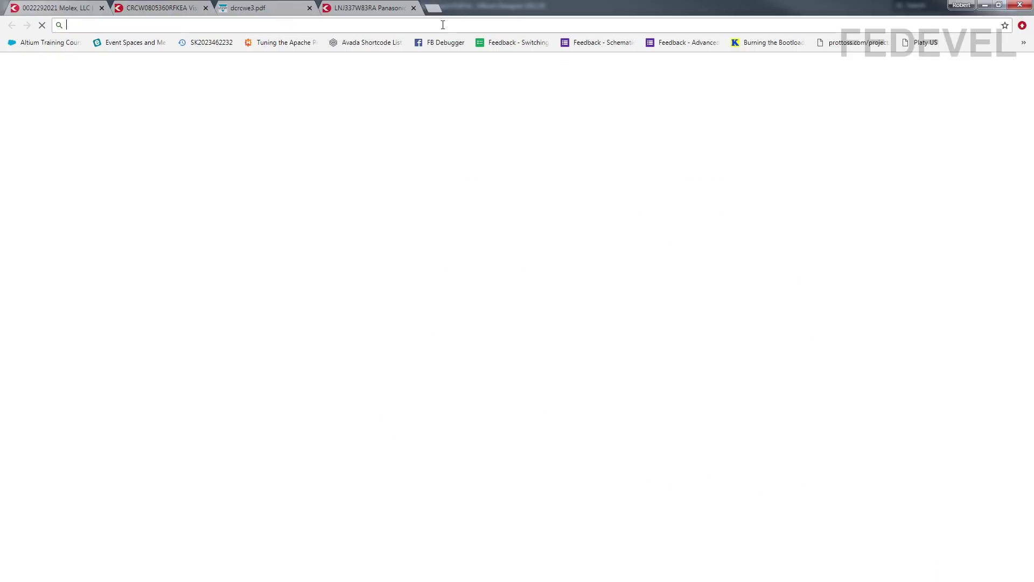
pyautogui.click(411, 210)
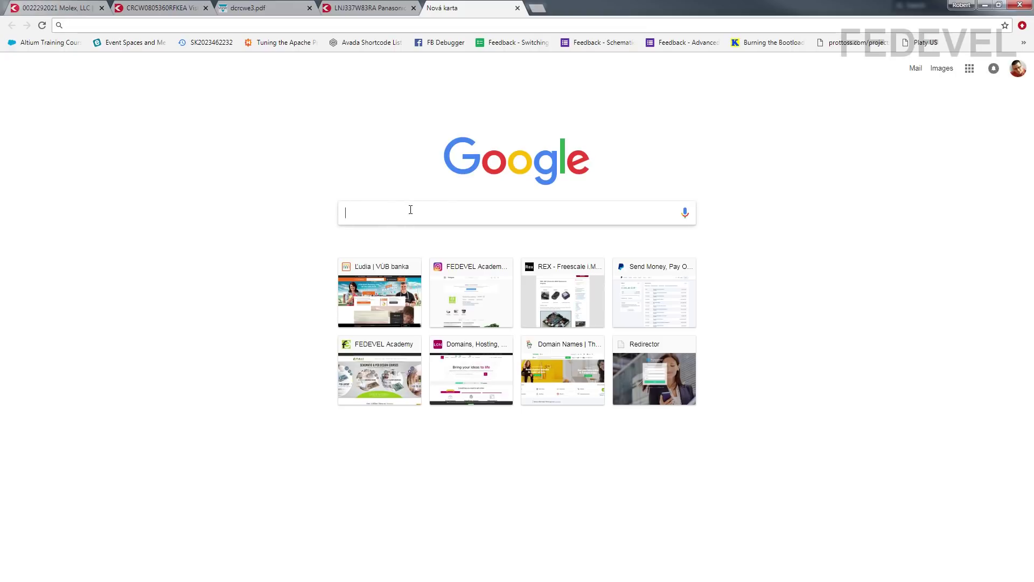
pyautogui.write('3d content central')
pyautogui.press('Return')
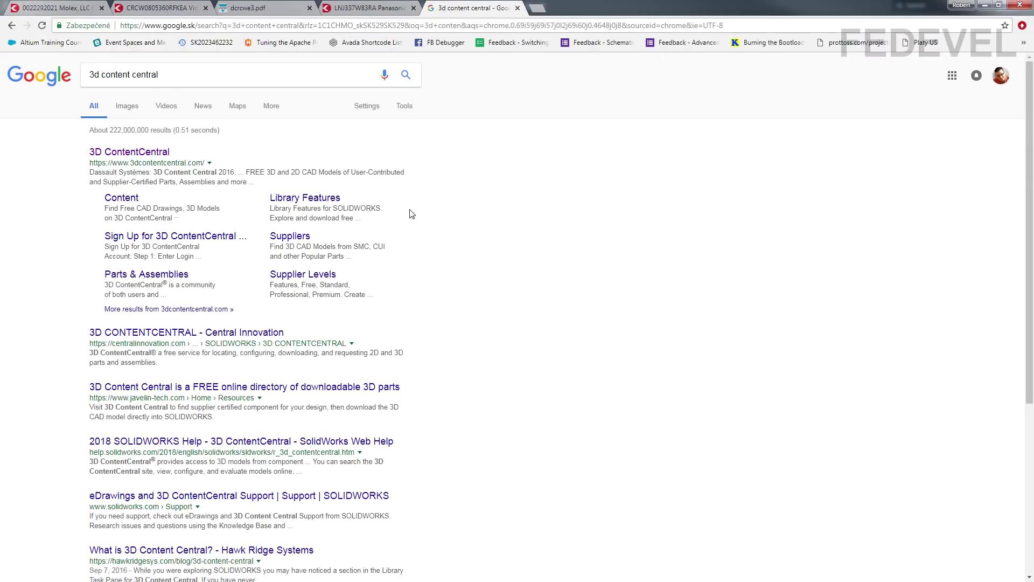
pyautogui.click(110, 151)
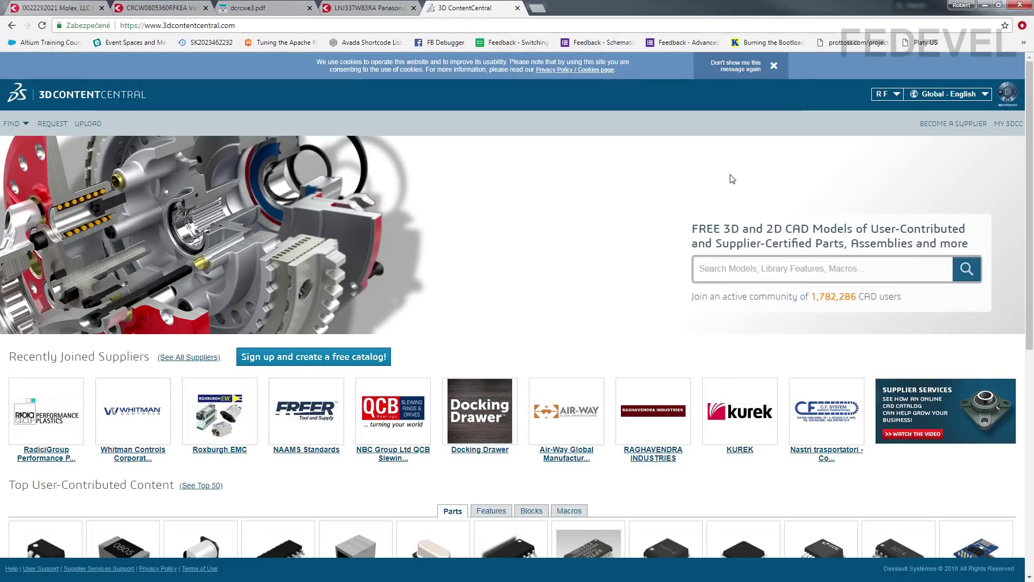
# Search 3D ContentCentral for "0805 resistor" and open the CR2012-0805 model
pyautogui.click(883, 96)
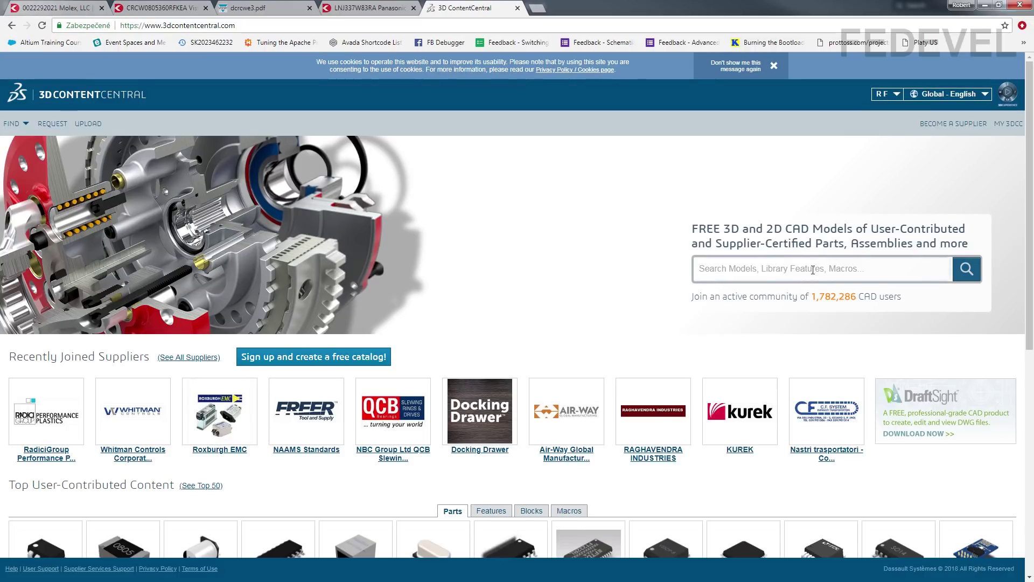
pyautogui.write('0805 resist')
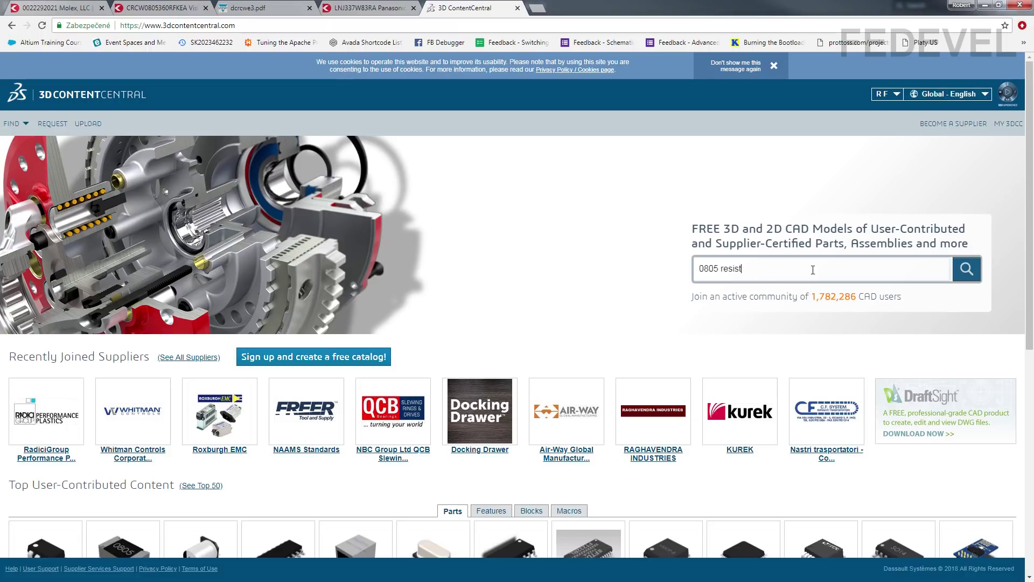
pyautogui.write('or')
pyautogui.press('Return')
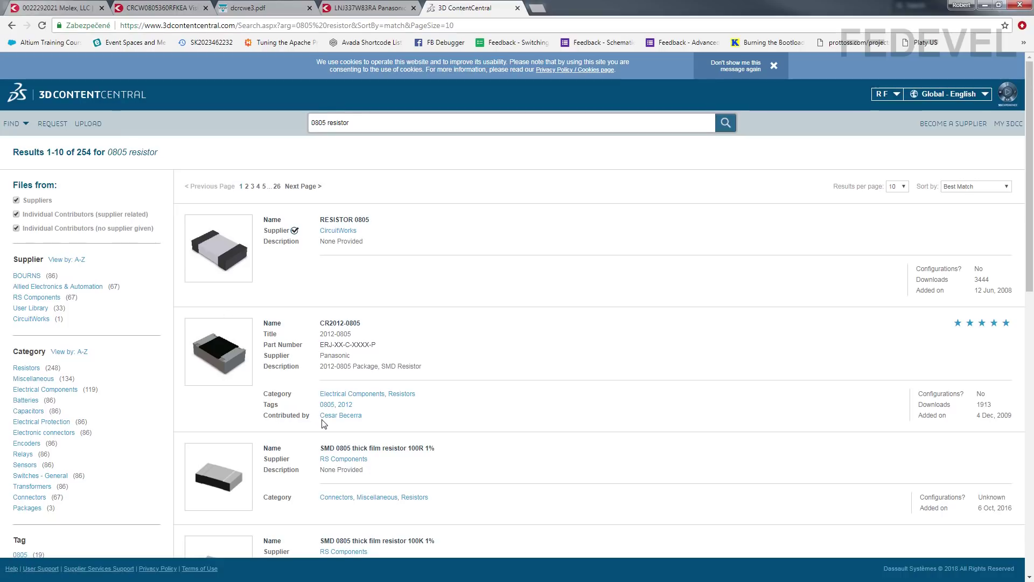
pyautogui.click(225, 354)
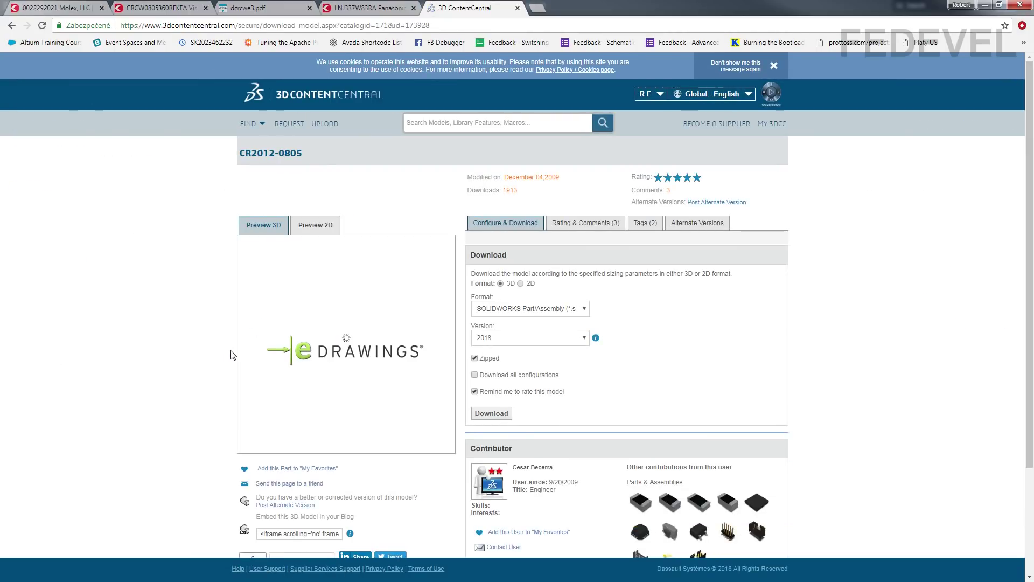
# Download the CR2012-0805 model in STEP (*.step) format, version AP214, unzipped and without the rating reminder
pyautogui.click(583, 308)
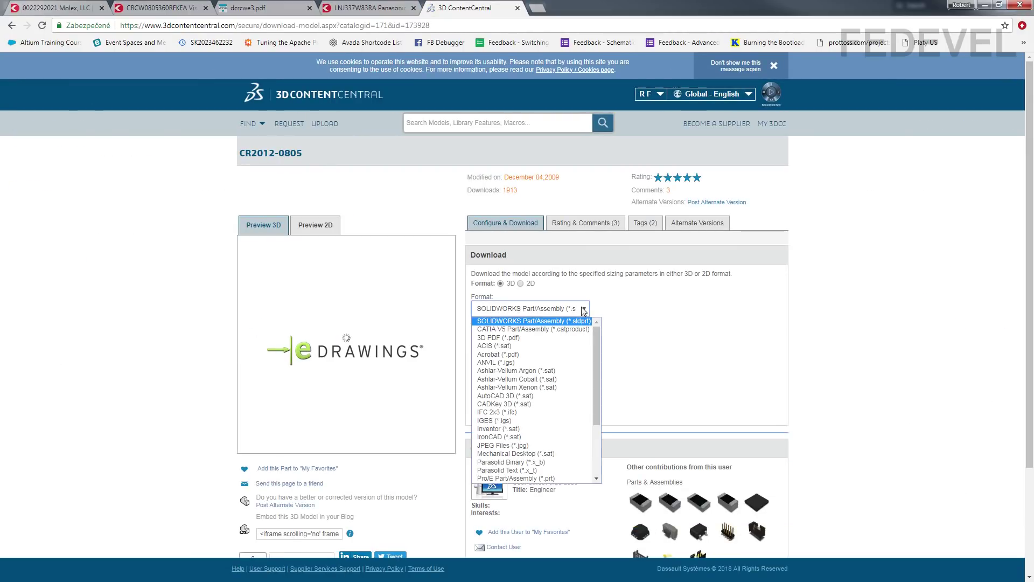
pyautogui.scroll(-3, 574, 350)
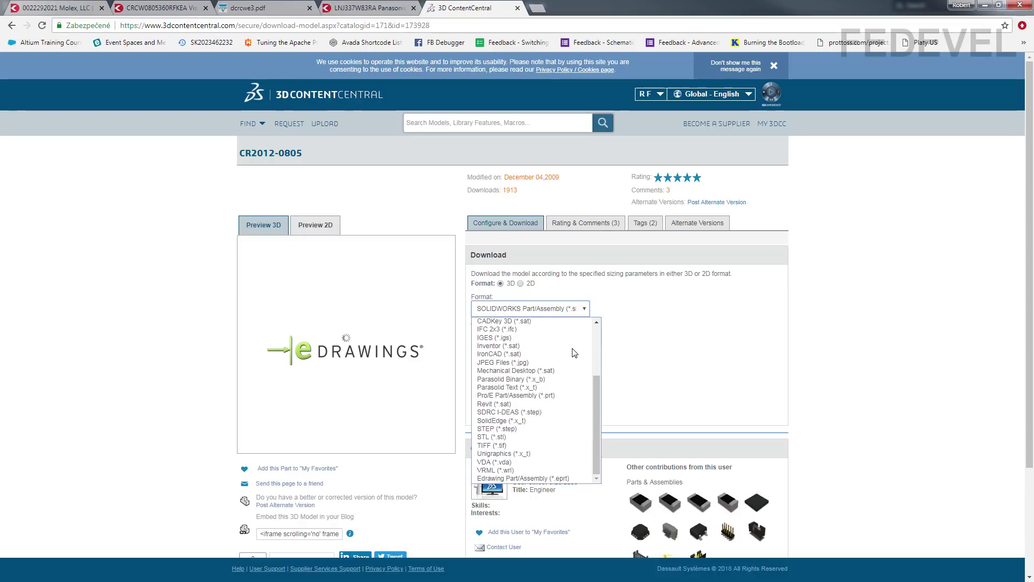
pyautogui.click(520, 429)
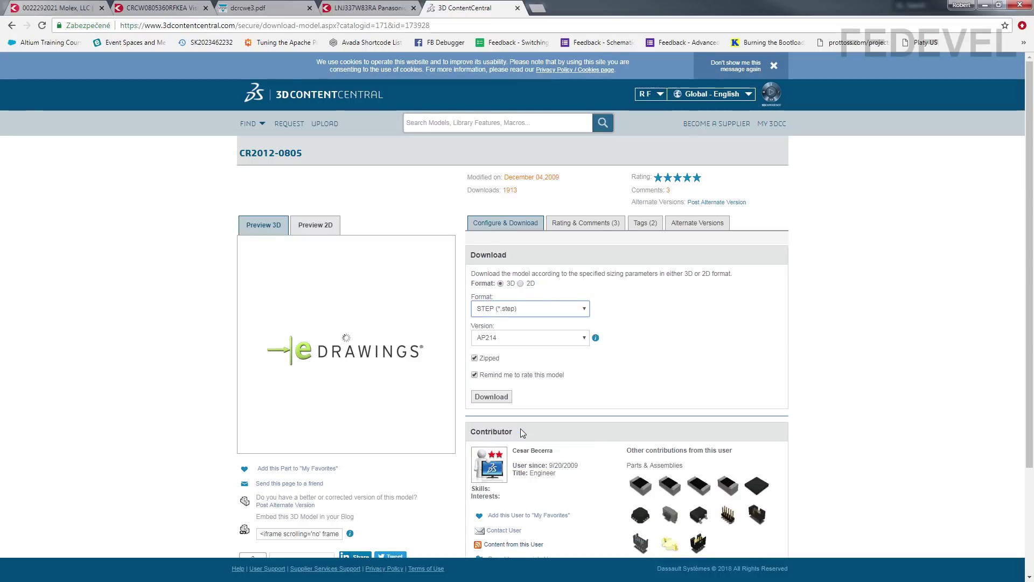
pyautogui.click(475, 358)
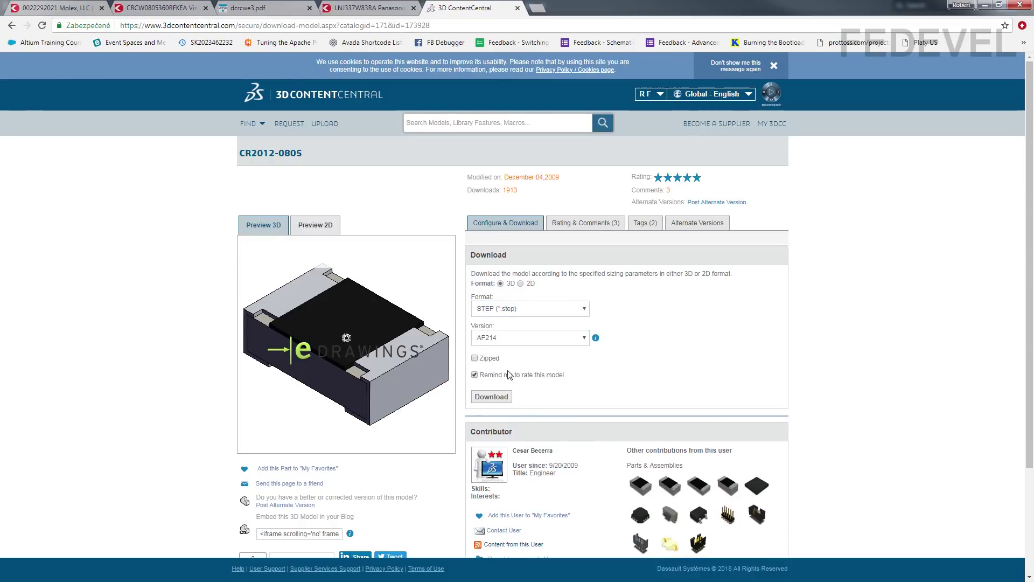
pyautogui.click(475, 376)
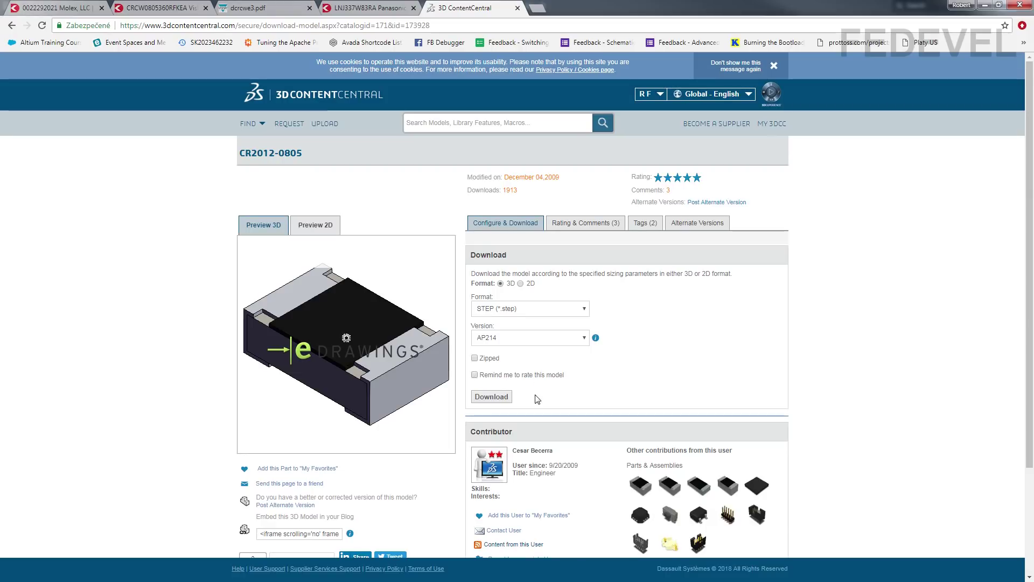
pyautogui.click(488, 399)
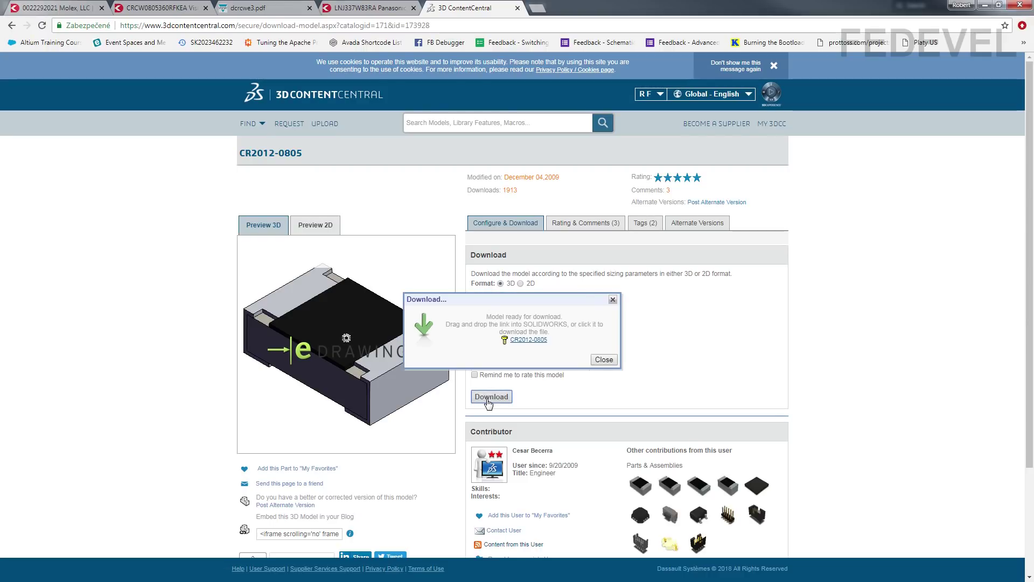
pyautogui.click(531, 341)
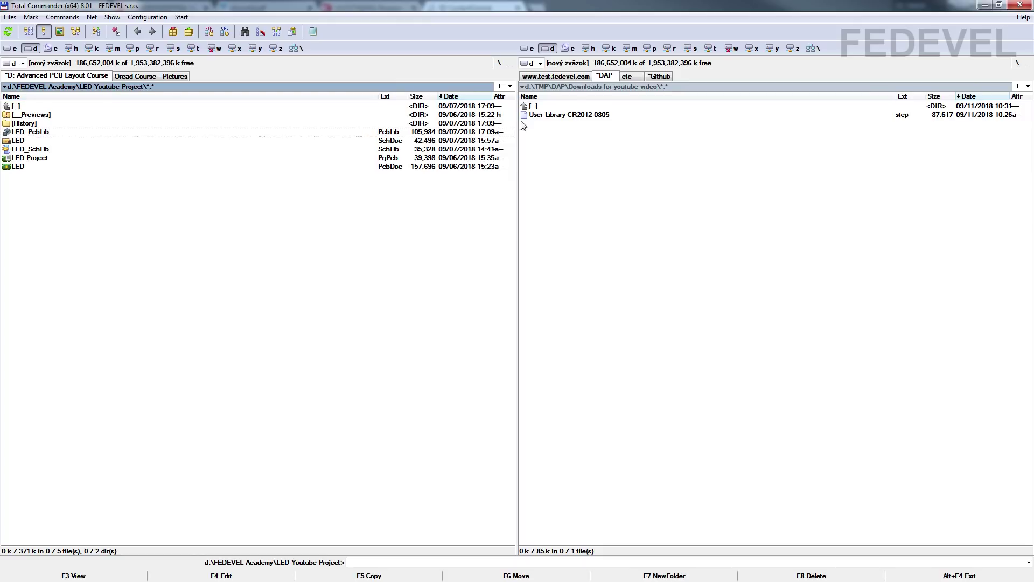
# In Total Commander, create a folder named "3D models" inside LED Youtube Project and open it
pyautogui.click(548, 117)
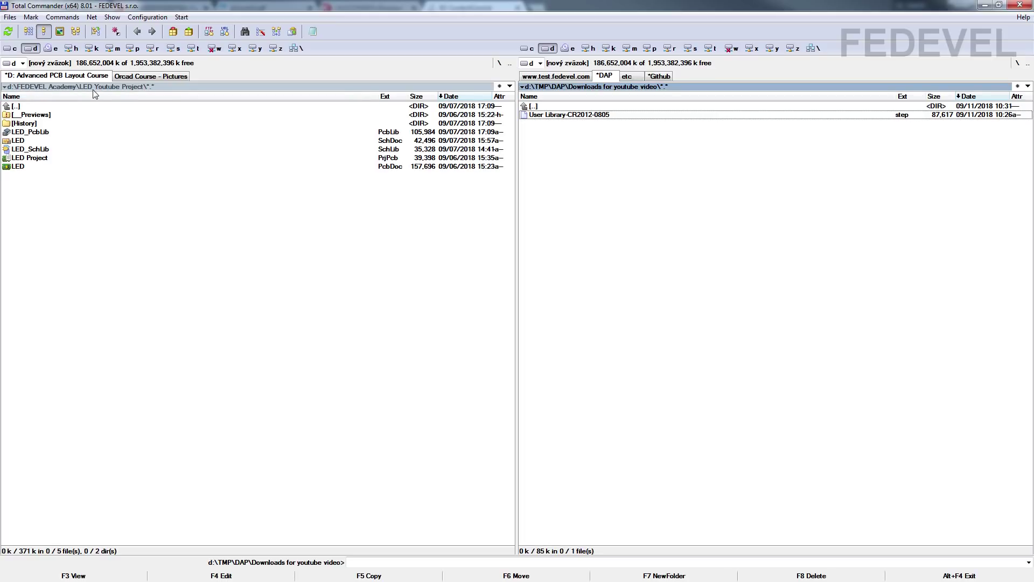
pyautogui.click(95, 126)
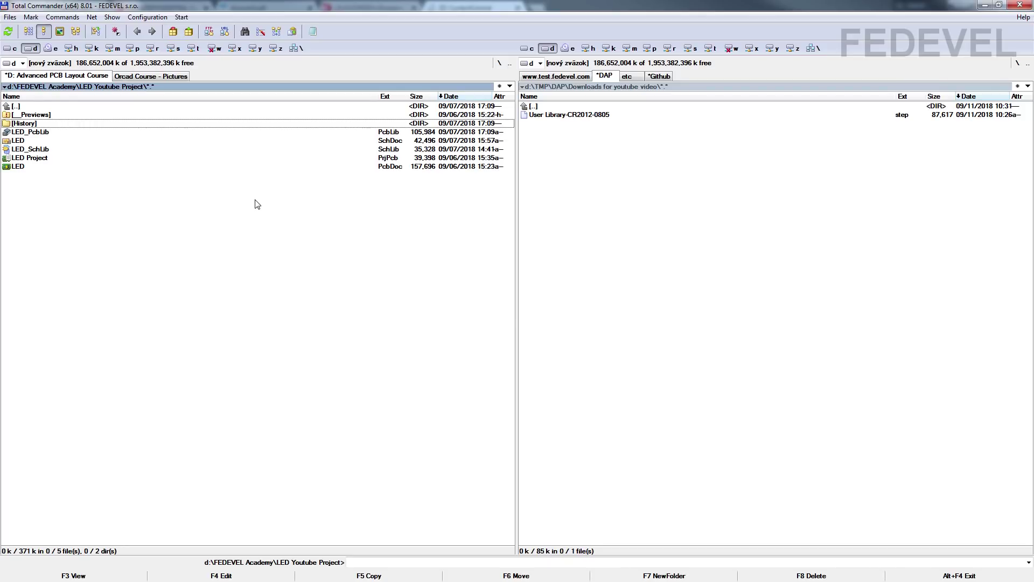
pyautogui.press('F7')
pyautogui.write('3D models')
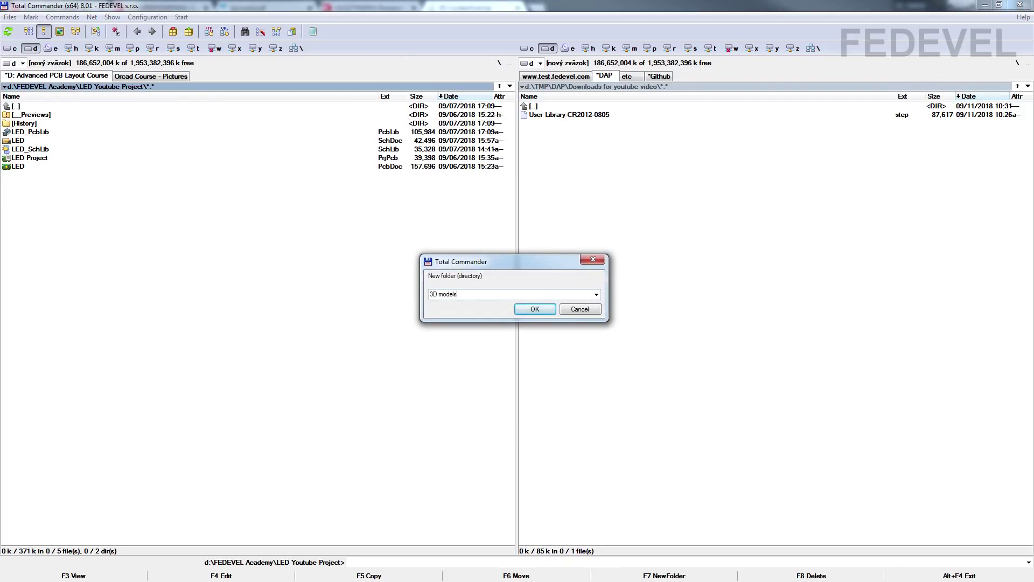
pyautogui.press('Return')
pyautogui.press('Return')
# Copy the User Library-CR2012-0805 STEP file from the downloads folder into the 3D models folder
pyautogui.press('Tab')
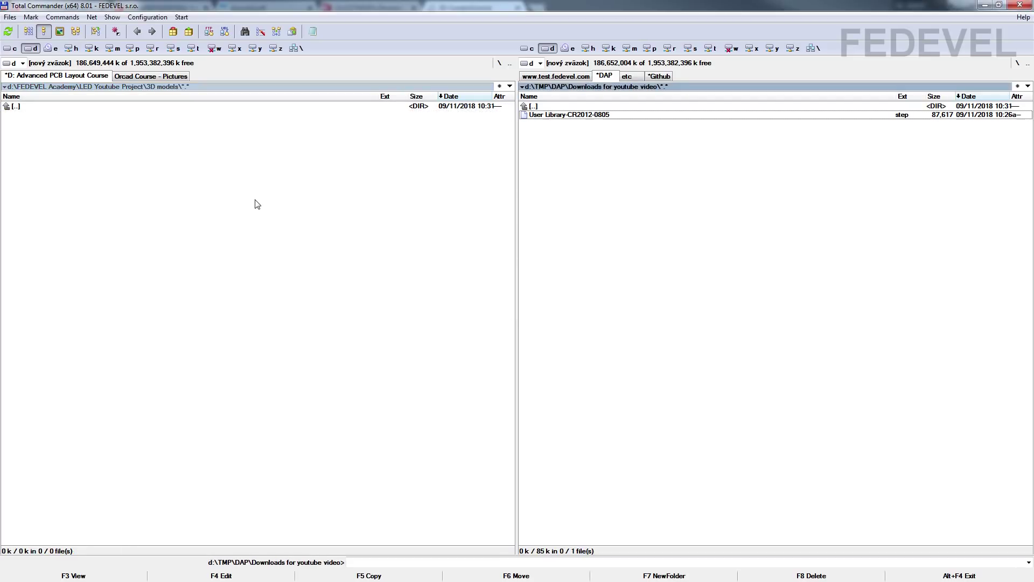
pyautogui.press('F5')
pyautogui.press('Return')
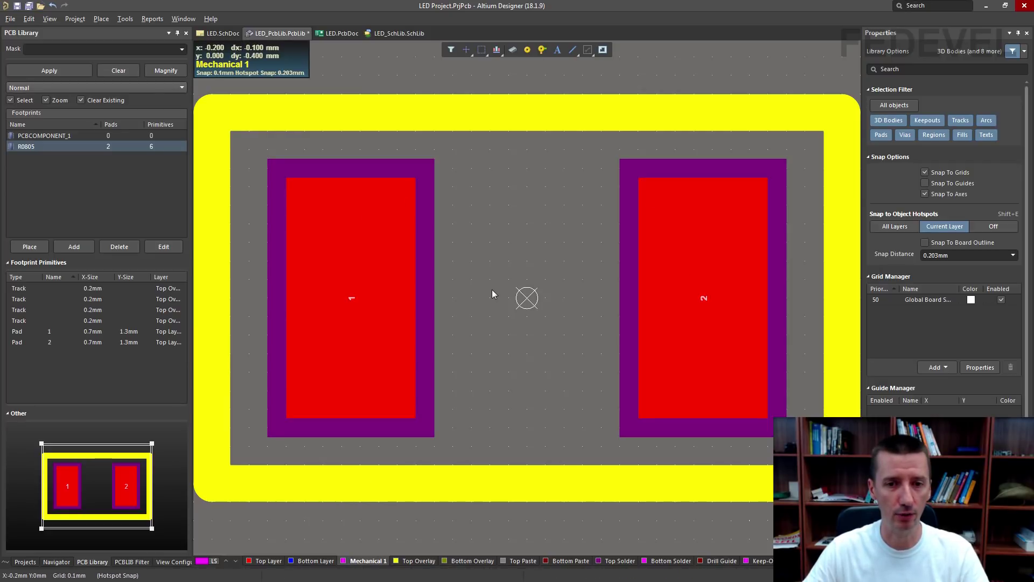
# Start a 3D body of the Generic type, embedding User Library-CR2012-0805.step from the 3D models folder
pyautogui.click(101, 19)
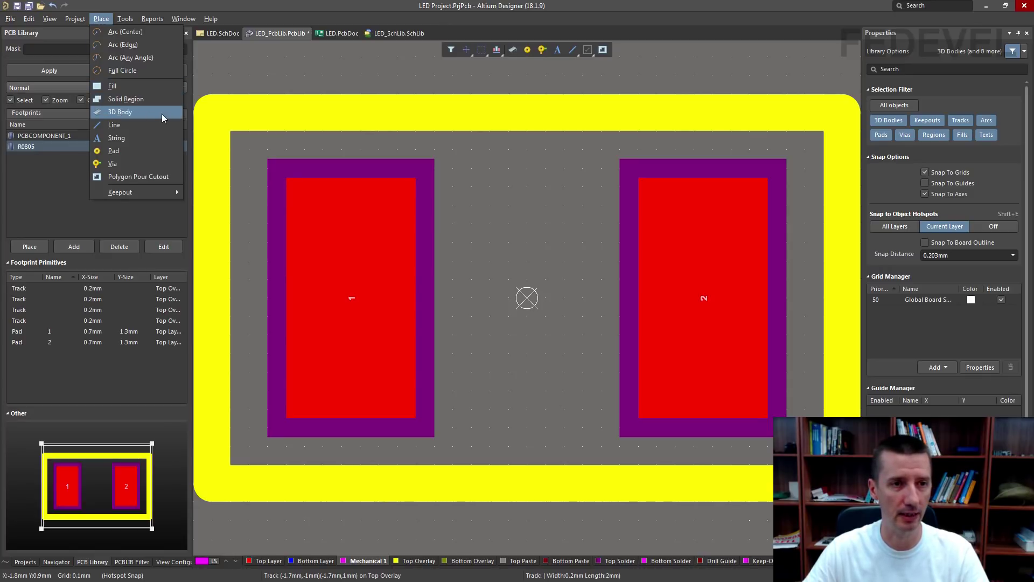
pyautogui.press('Escape')
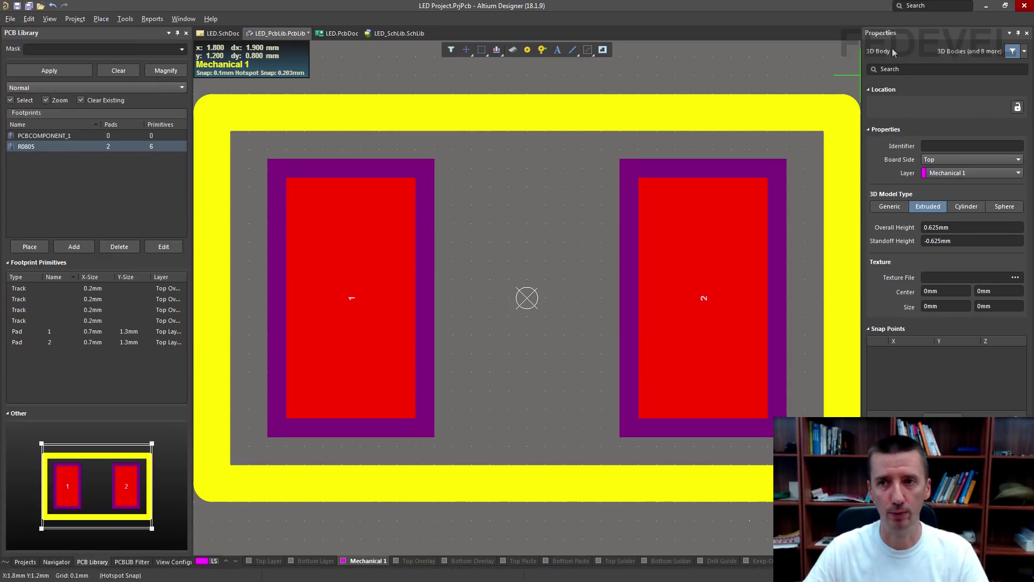
pyautogui.click(889, 207)
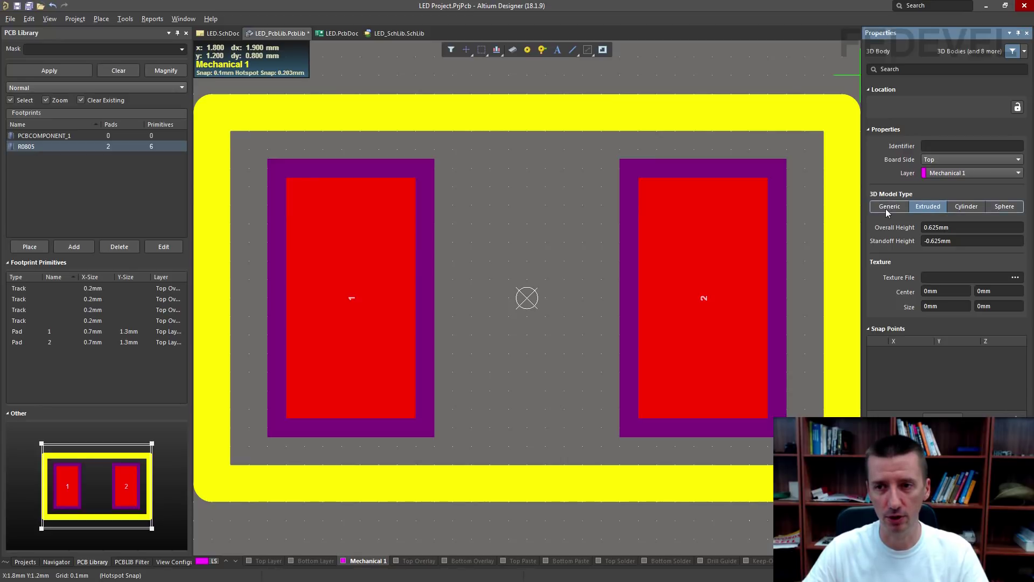
pyautogui.click(1003, 327)
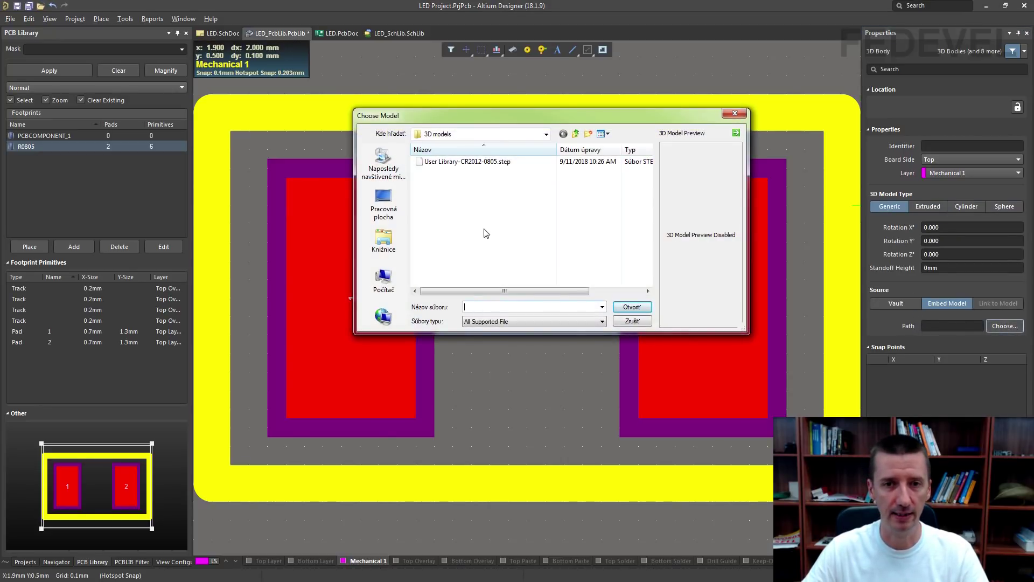
pyautogui.click(546, 134)
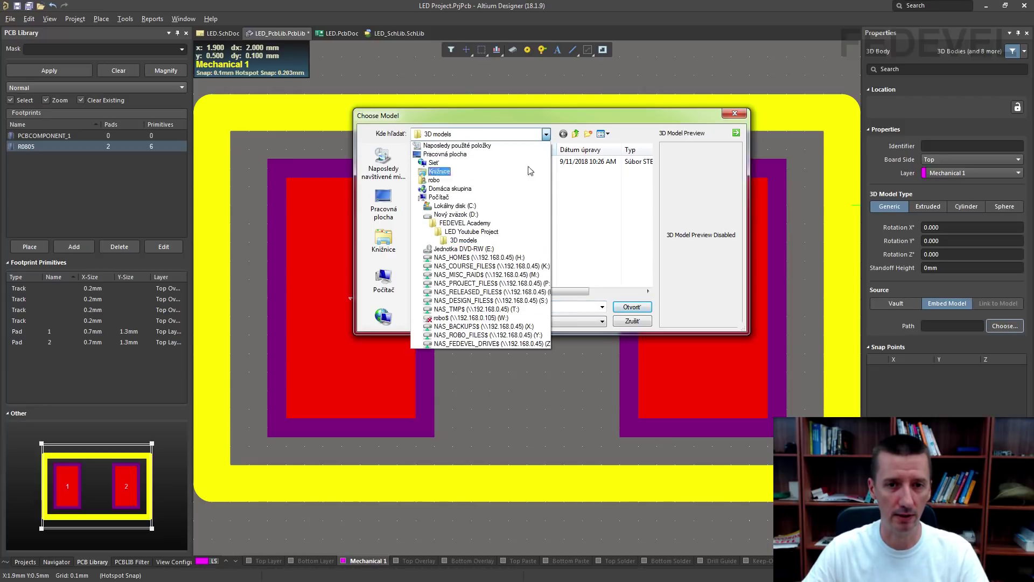
pyautogui.click(464, 240)
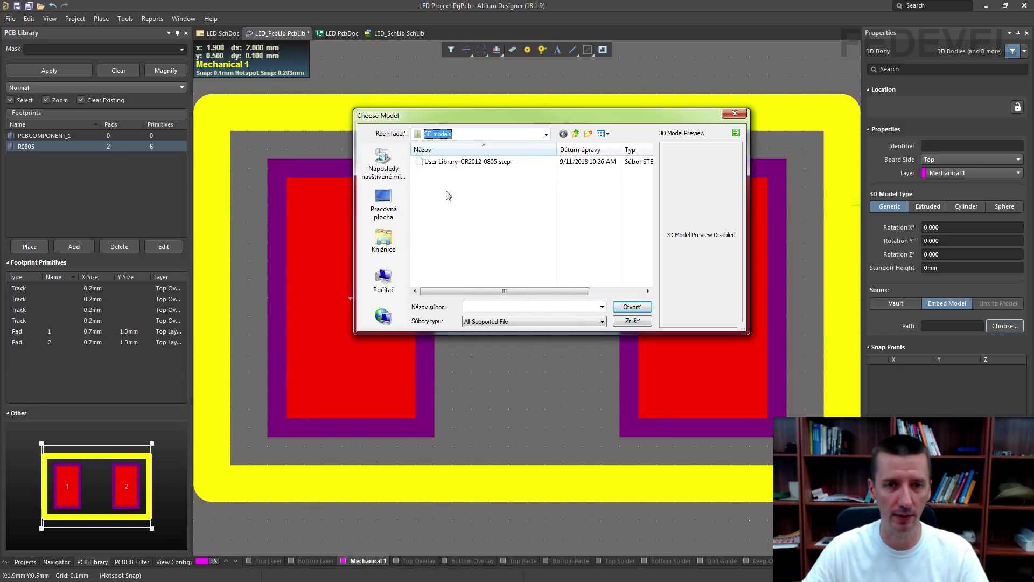
pyautogui.click(451, 161)
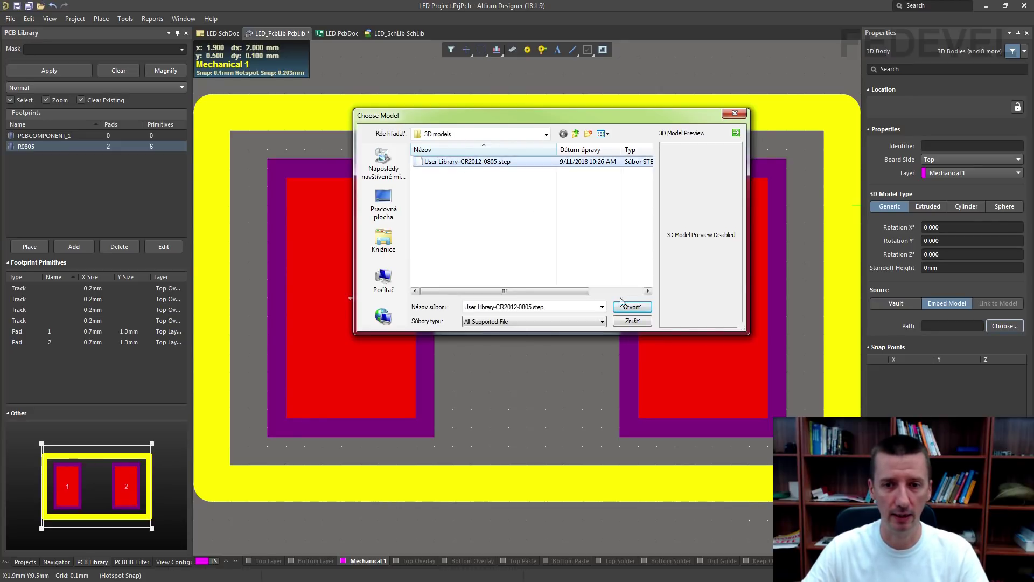
pyautogui.click(632, 307)
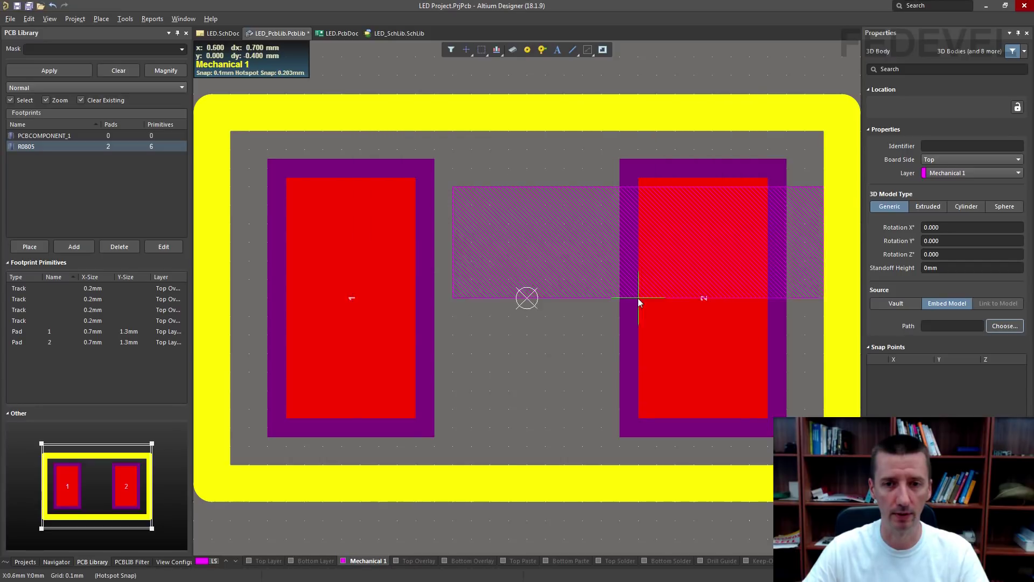
# Place the resistor's 3D body just above the footprint outline, at about X -0.1 mm, Y 1.5 mm
pyautogui.keyDown('ctrl'); pyautogui.scroll(-2, 500, 269); pyautogui.keyUp('ctrl')
pyautogui.keyDown('ctrl'); pyautogui.scroll(-1, 501, 273); pyautogui.keyUp('ctrl')
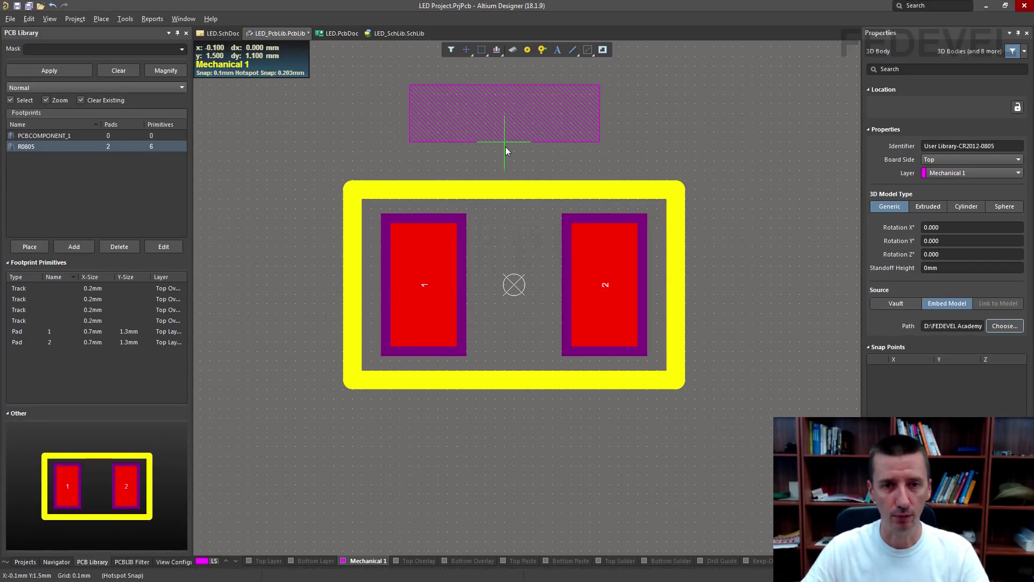
pyautogui.click(506, 146)
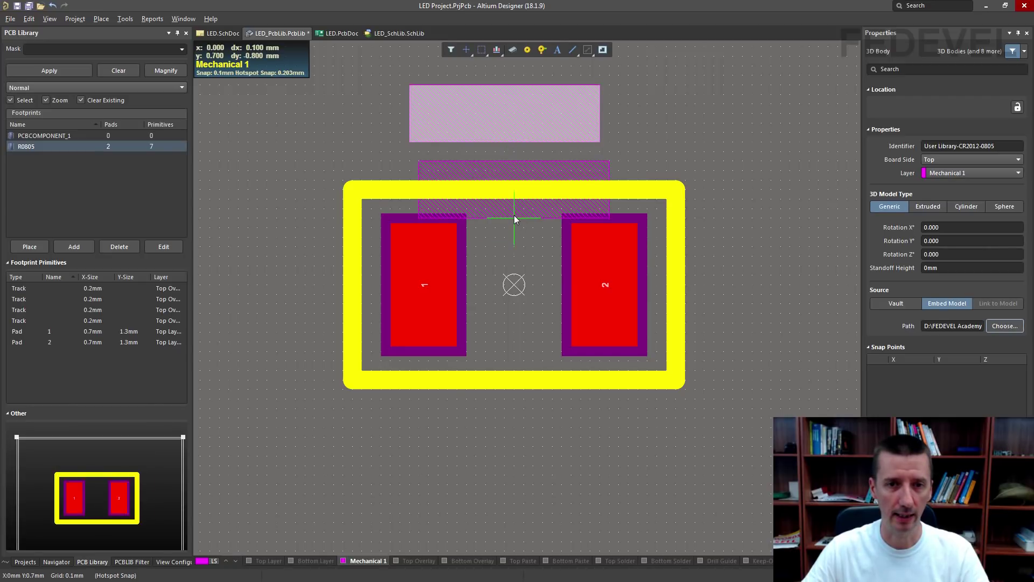
pyautogui.press('Escape')
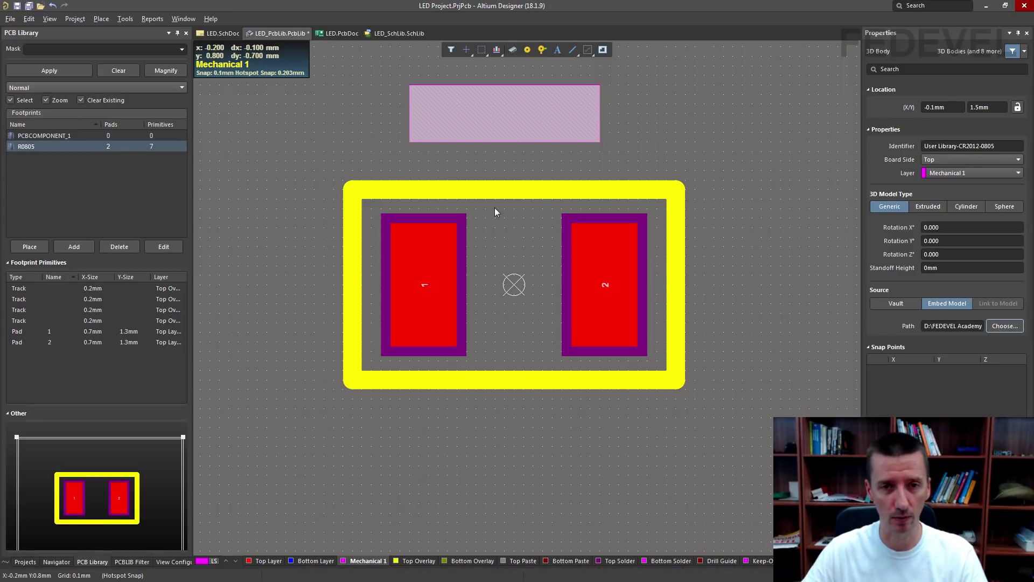
# In the 3D view, align the terminal face opposite the black coating with the board so the resistor lies flat
pyautogui.press('3')
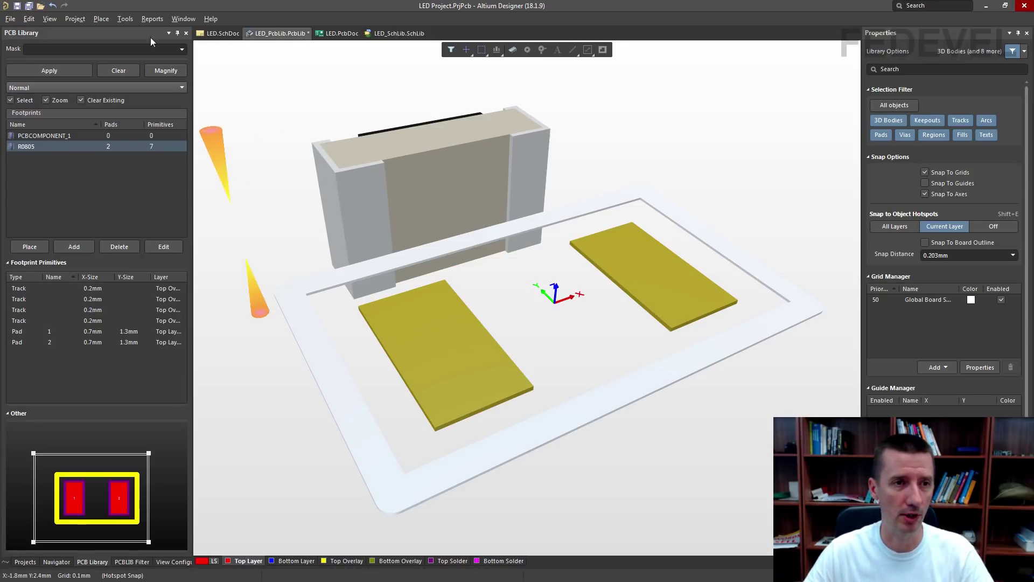
pyautogui.click(126, 20)
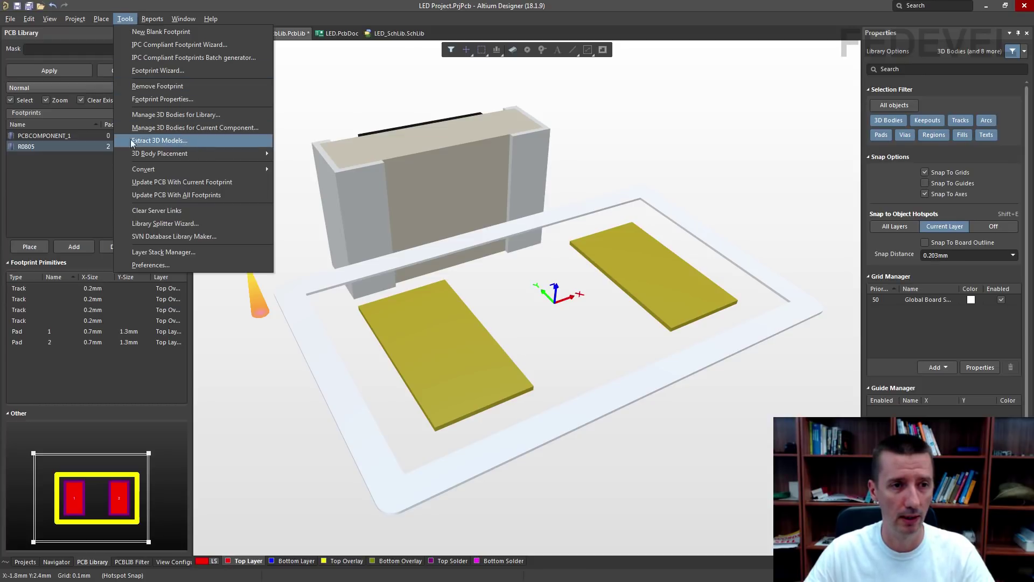
pyautogui.moveTo(190, 155)
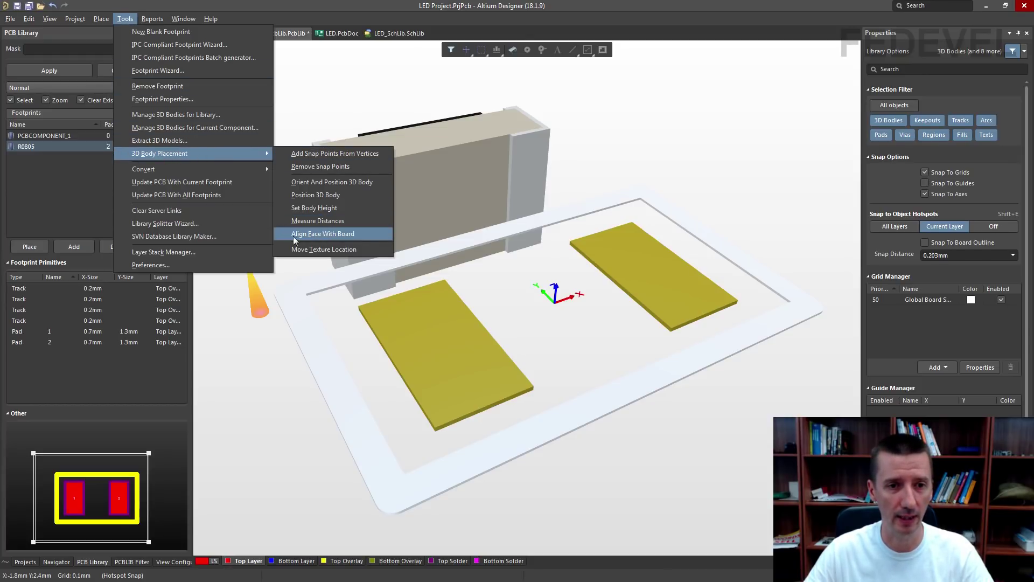
pyautogui.click(364, 235)
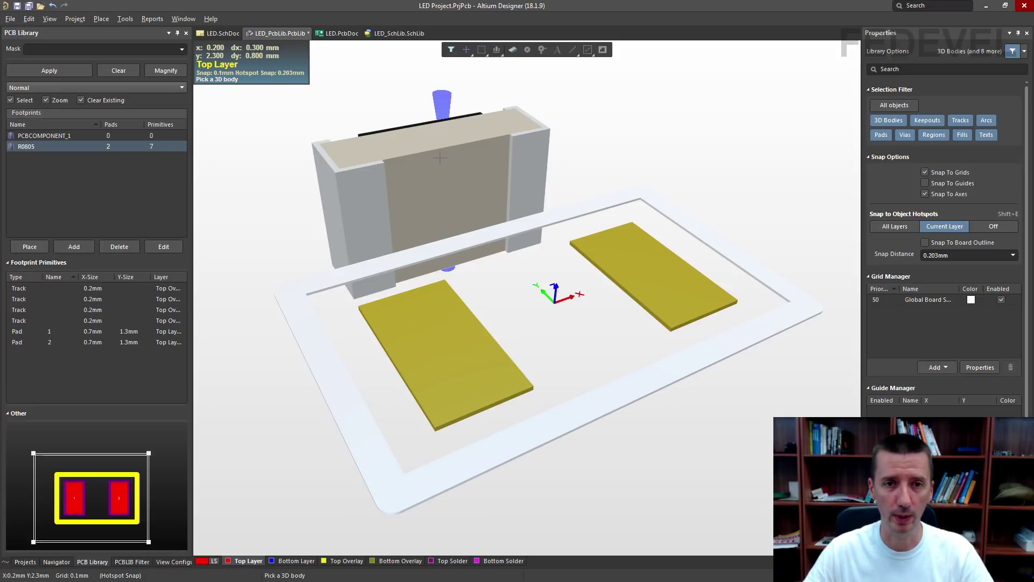
pyautogui.click(446, 166)
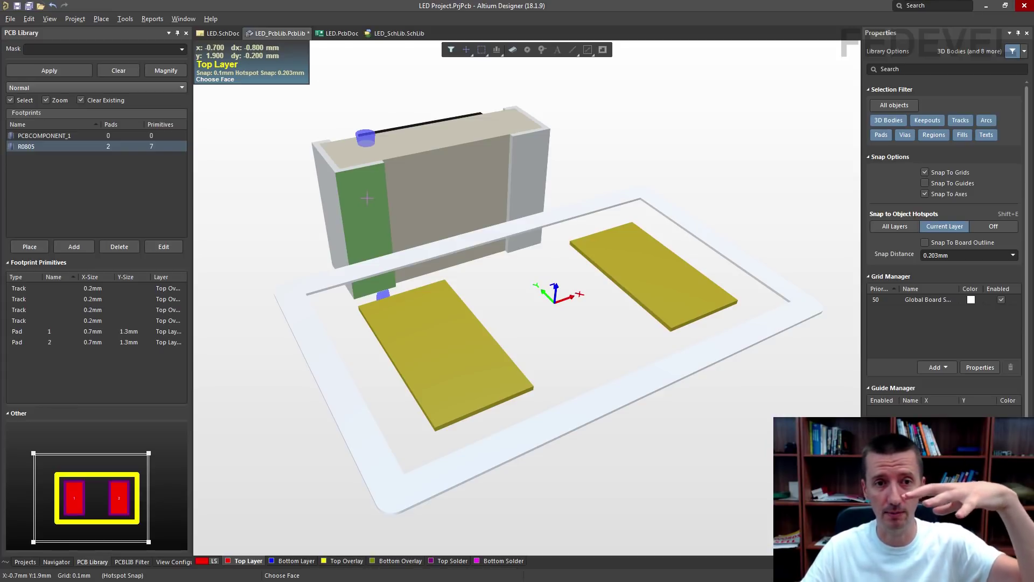
pyautogui.click(535, 179)
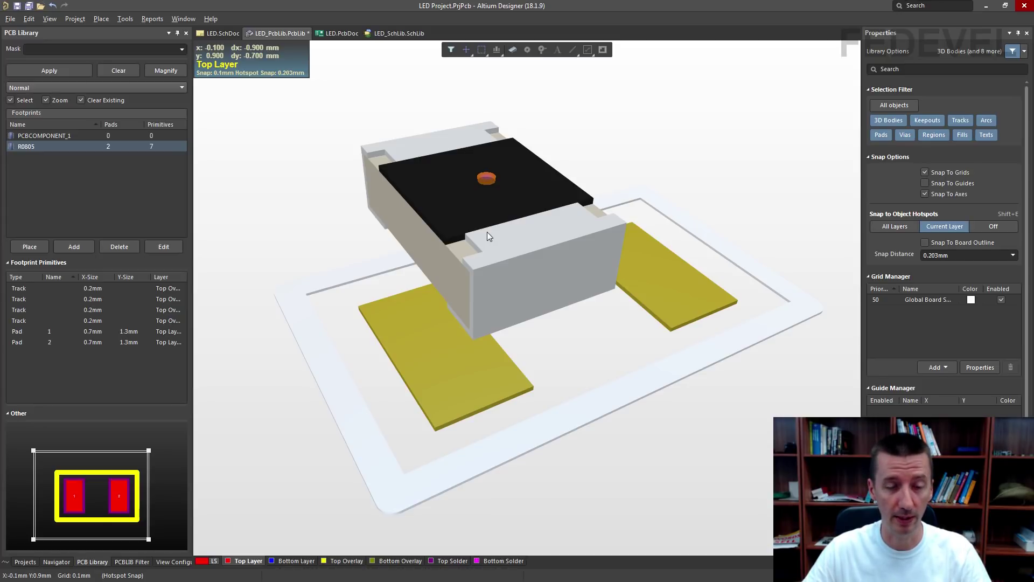
# In the 2D view, centre the 3D body on the footprint origin and rotate it 90° so it spans both pads
pyautogui.press('2')
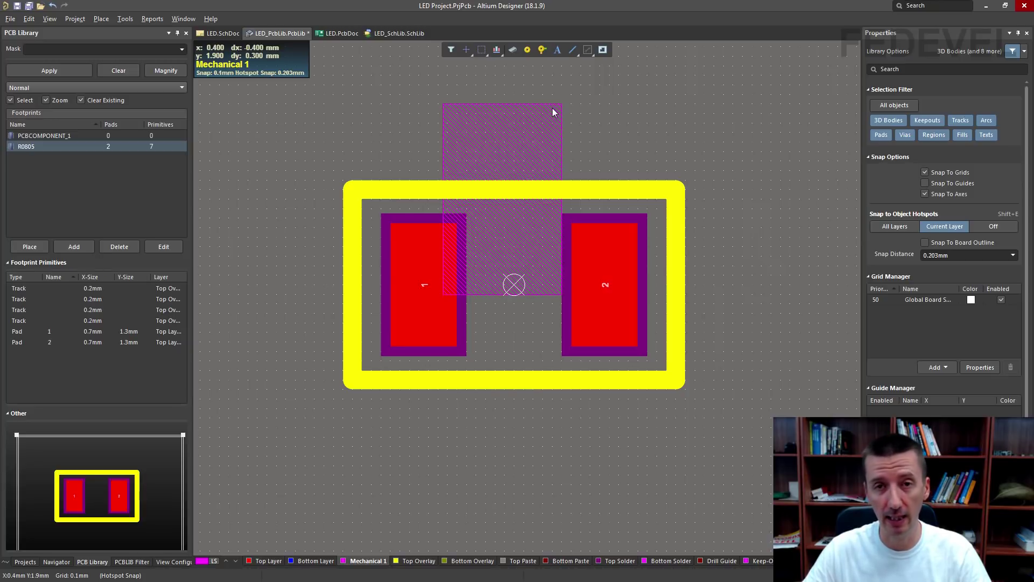
pyautogui.moveTo(553, 112)
pyautogui.mouseDown()
pyautogui.moveTo(558, 122)
pyautogui.moveTo(492, 115)
pyautogui.moveTo(614, 124)
pyautogui.moveTo(530, 113)
pyautogui.moveTo(560, 121)
pyautogui.moveTo(571, 102)
pyautogui.mouseUp()
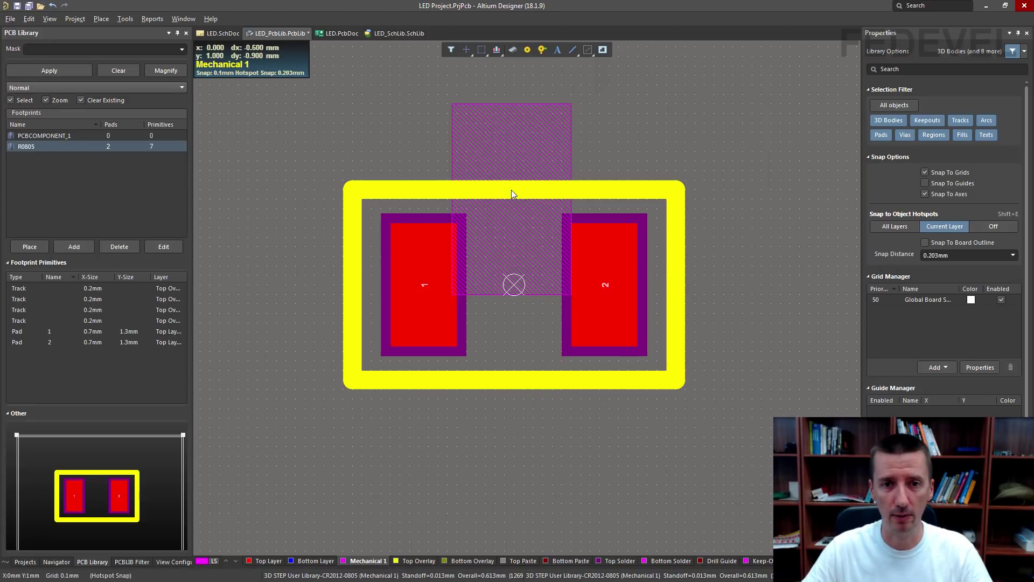
pyautogui.moveTo(512, 190); pyautogui.dragTo(514, 286)
pyautogui.press('space')
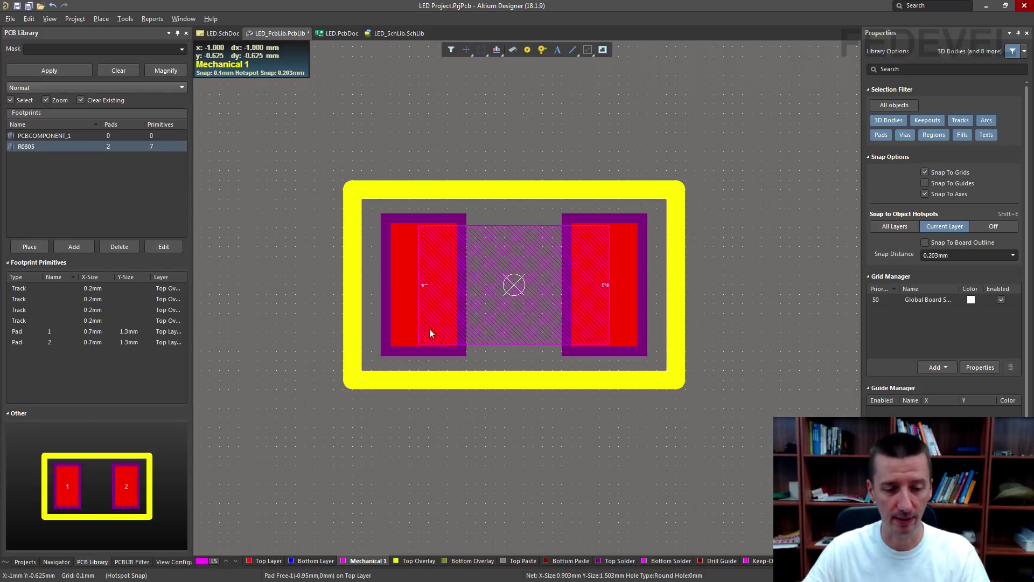
# In the 3D view, measure the resistor body's height between the upper and lower corners of the terminal above pad 1
pyautogui.press('3')
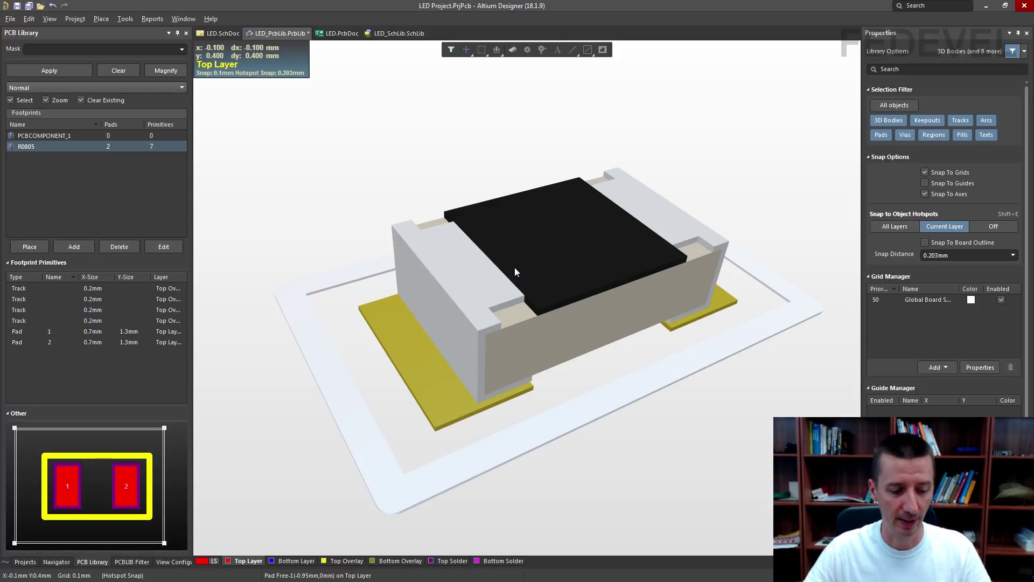
pyautogui.press('shift')
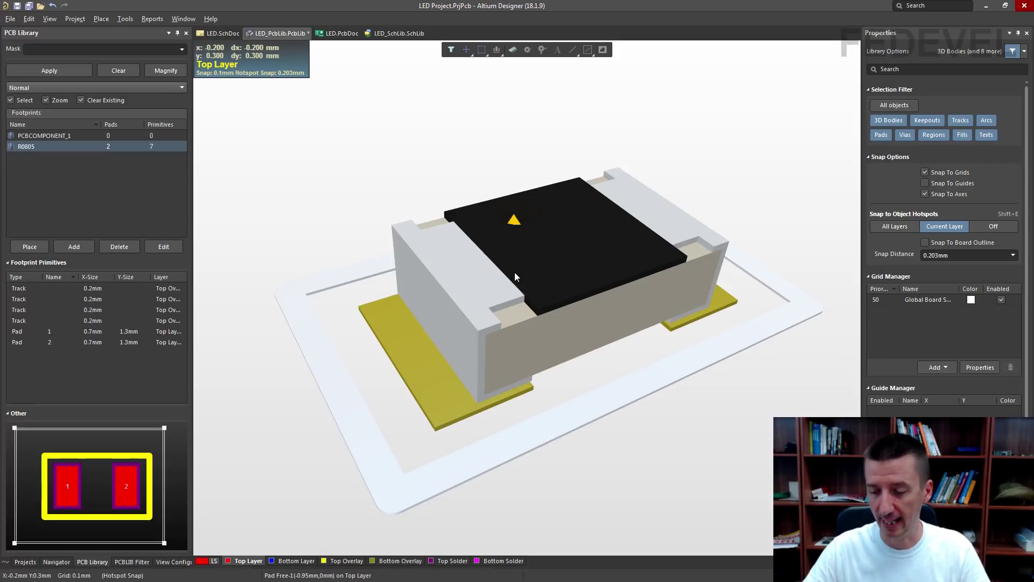
pyautogui.keyDown('shift'); pyautogui.moveTo(485, 462); pyautogui.dragTo(464, 471, button='right'); pyautogui.keyUp('shift')
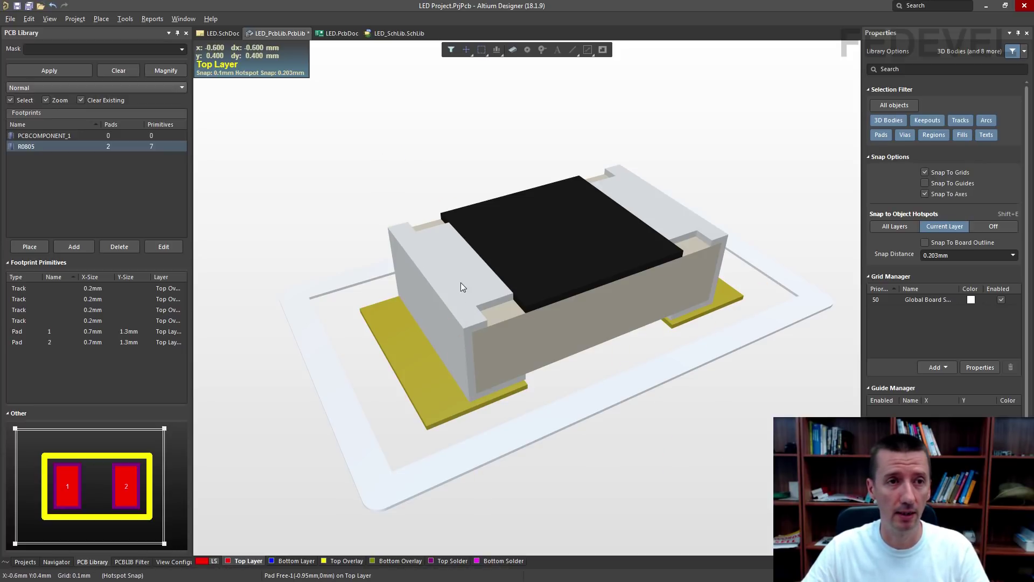
pyautogui.click(127, 19)
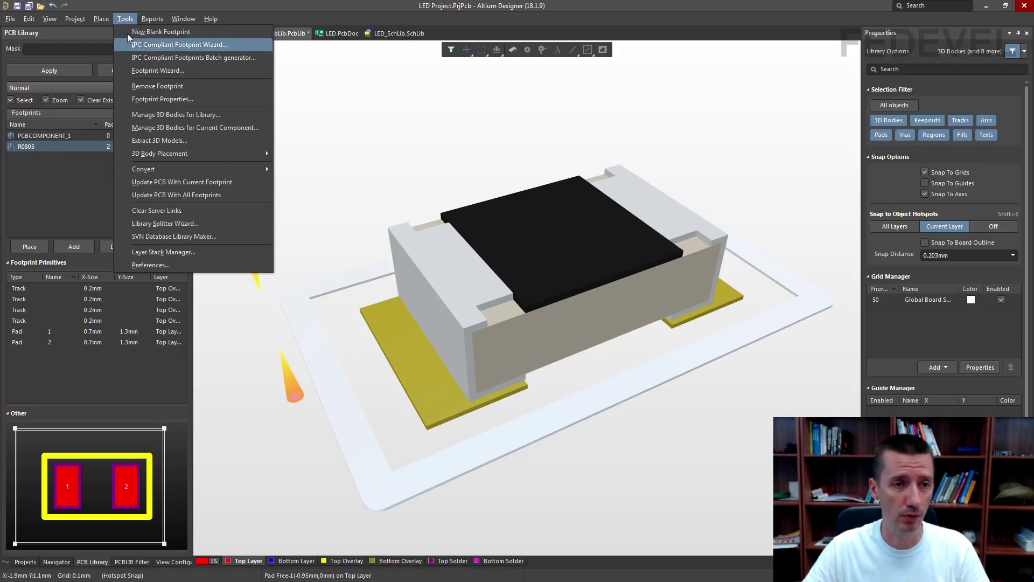
pyautogui.moveTo(131, 153)
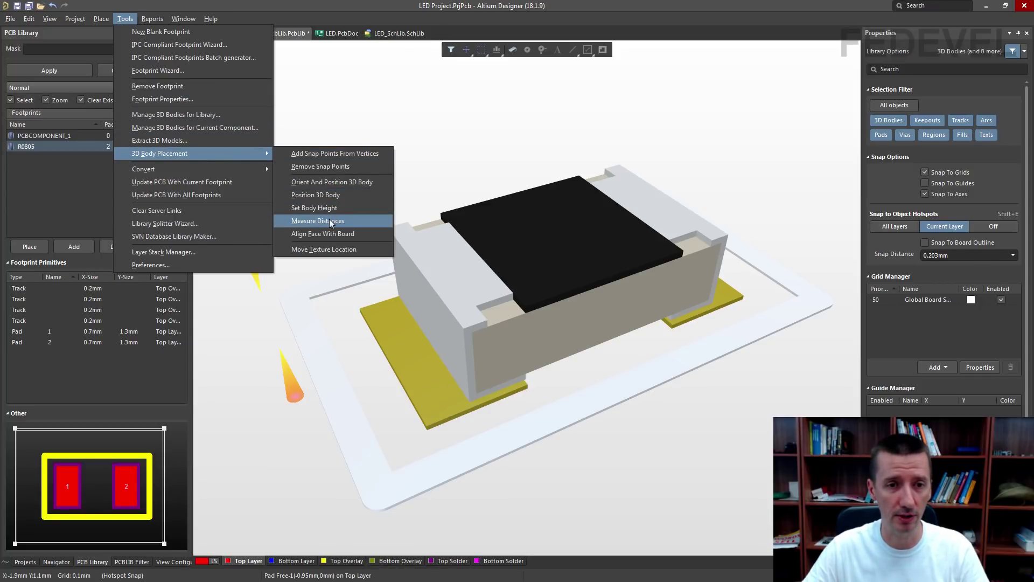
pyautogui.click(354, 222)
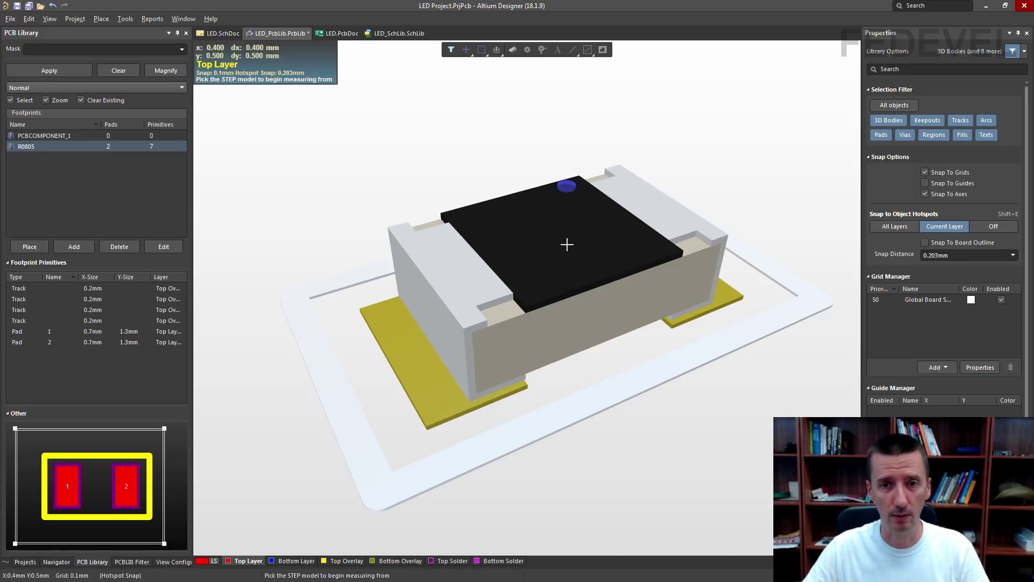
pyautogui.click(550, 239)
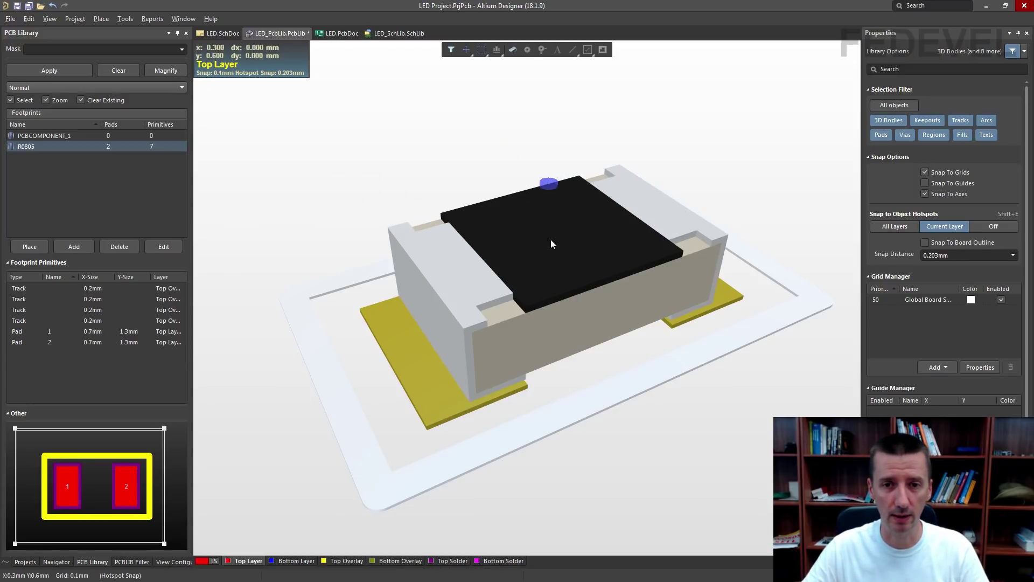
pyautogui.click(460, 330)
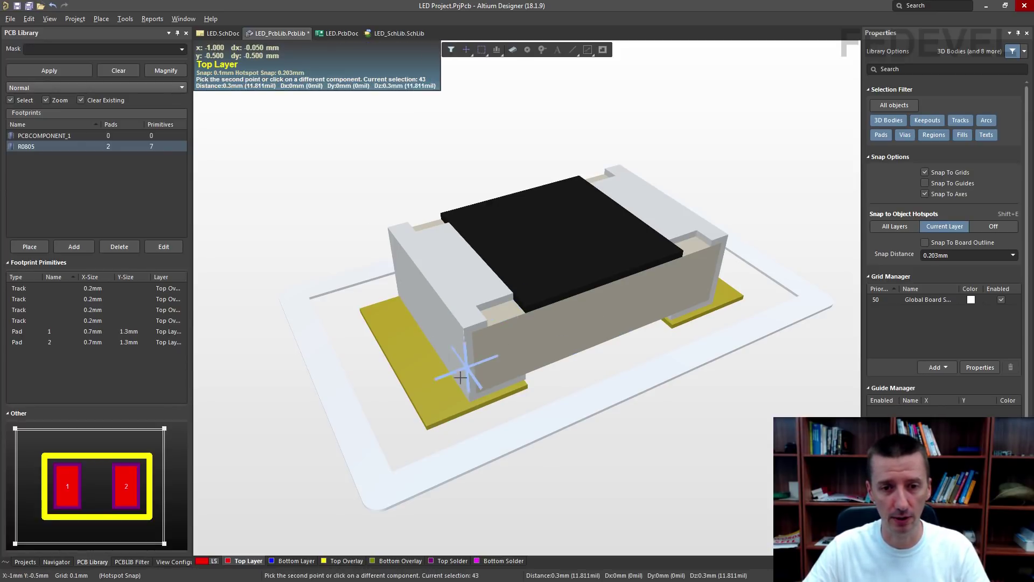
pyautogui.click(463, 407)
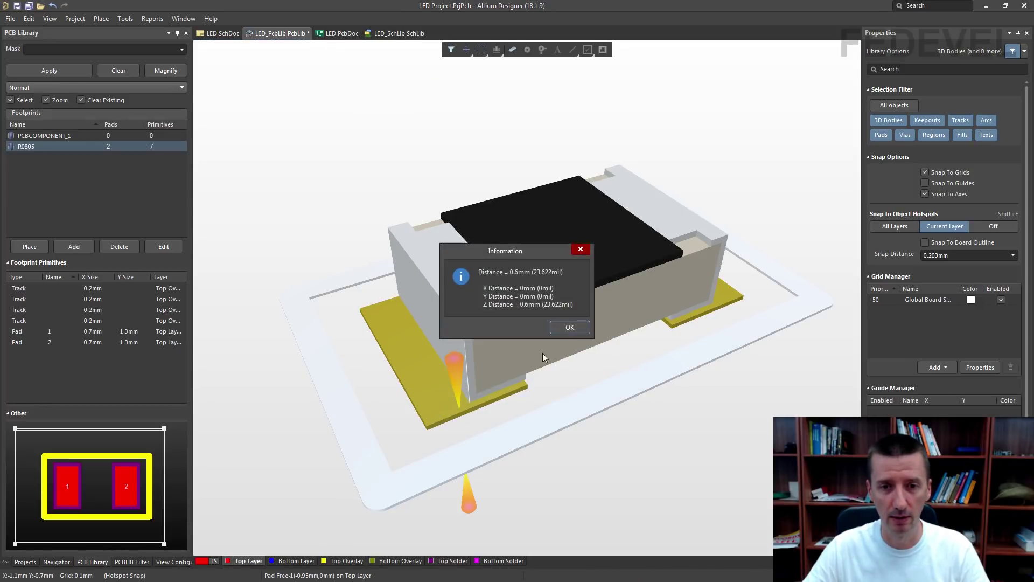
pyautogui.click(570, 327)
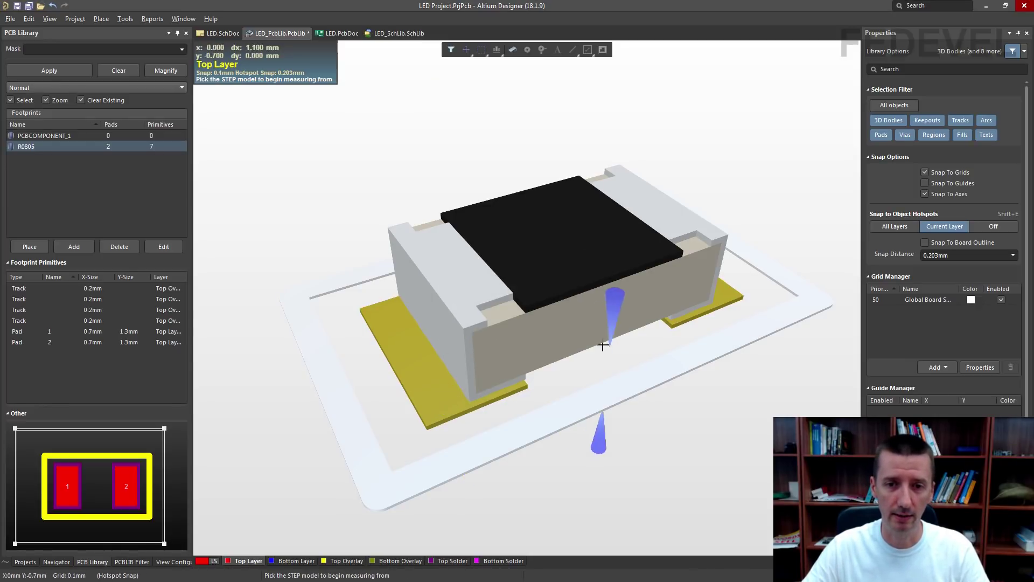
# Measure the resistor body's length between the upper front corners of its two end terminals
pyautogui.click(553, 242)
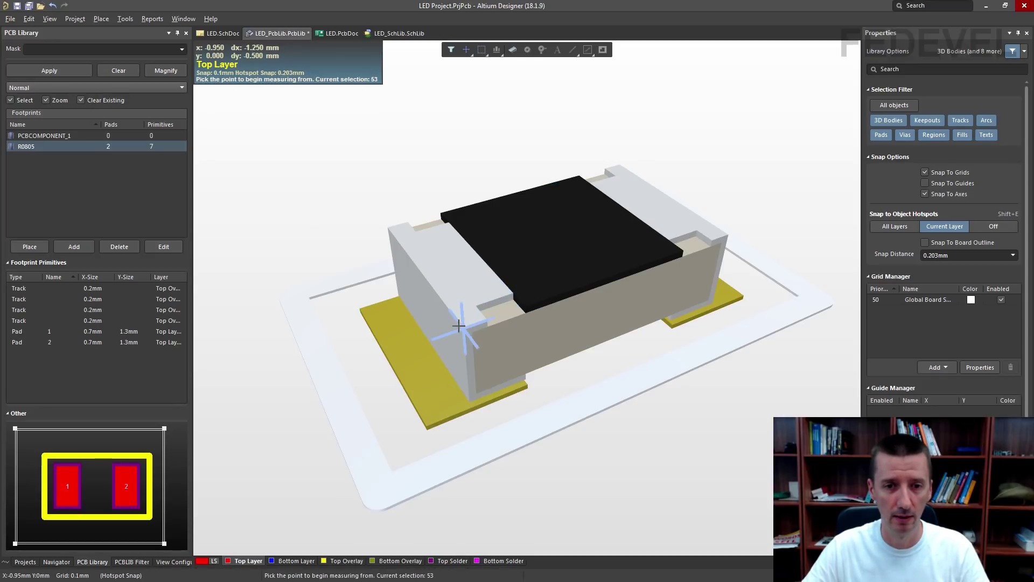
pyautogui.click(458, 329)
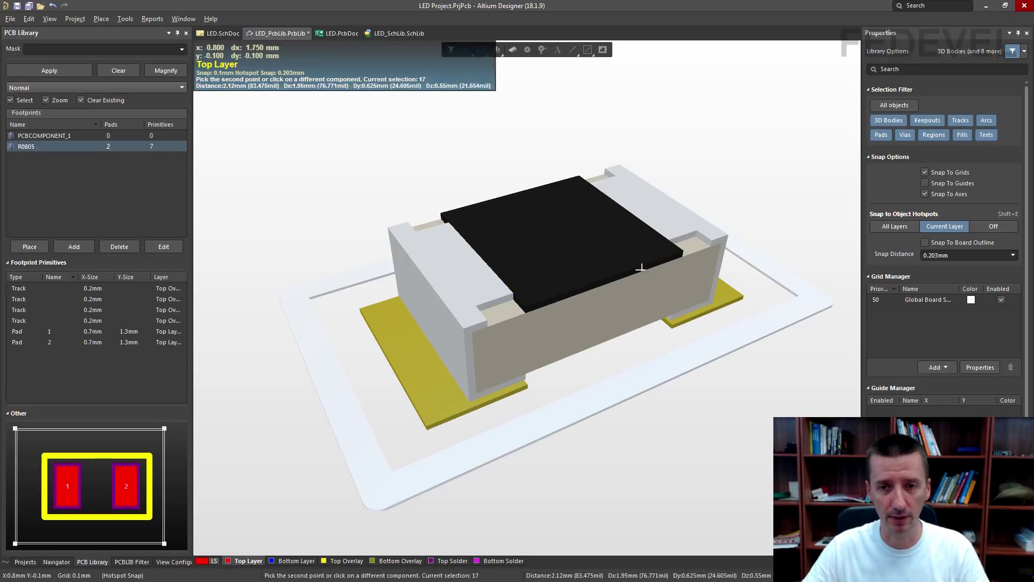
pyautogui.click(732, 234)
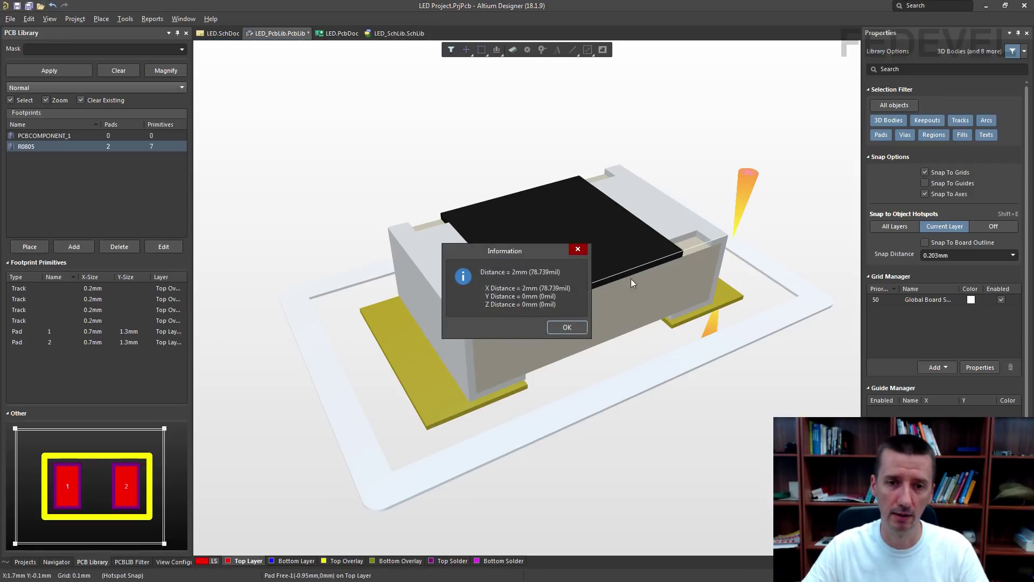
pyautogui.click(572, 329)
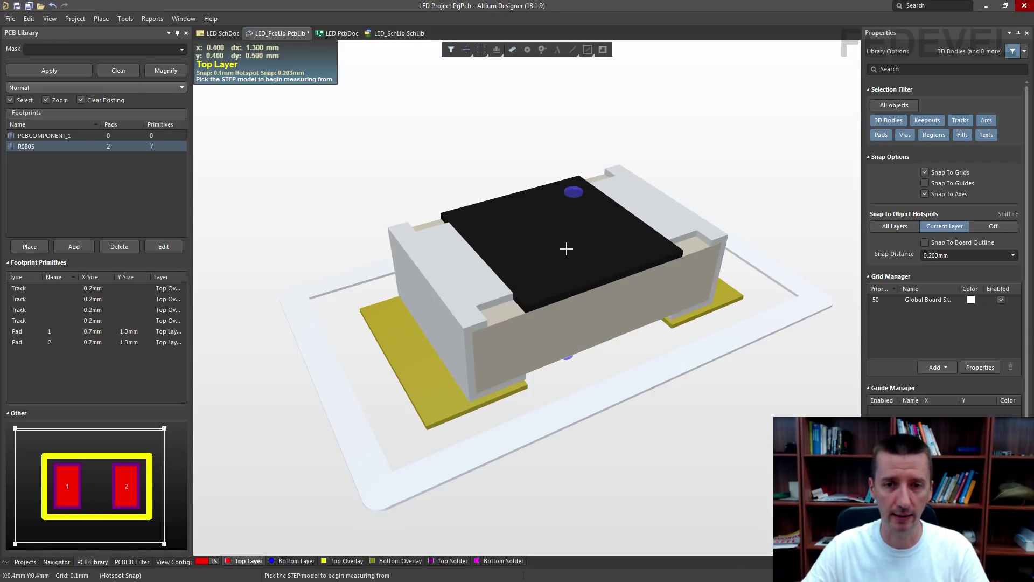
# Measure the resistor body's width between the upper corners of the terminal above pad 1 and compare it with the 0805 row in the datasheet
pyautogui.click(463, 325)
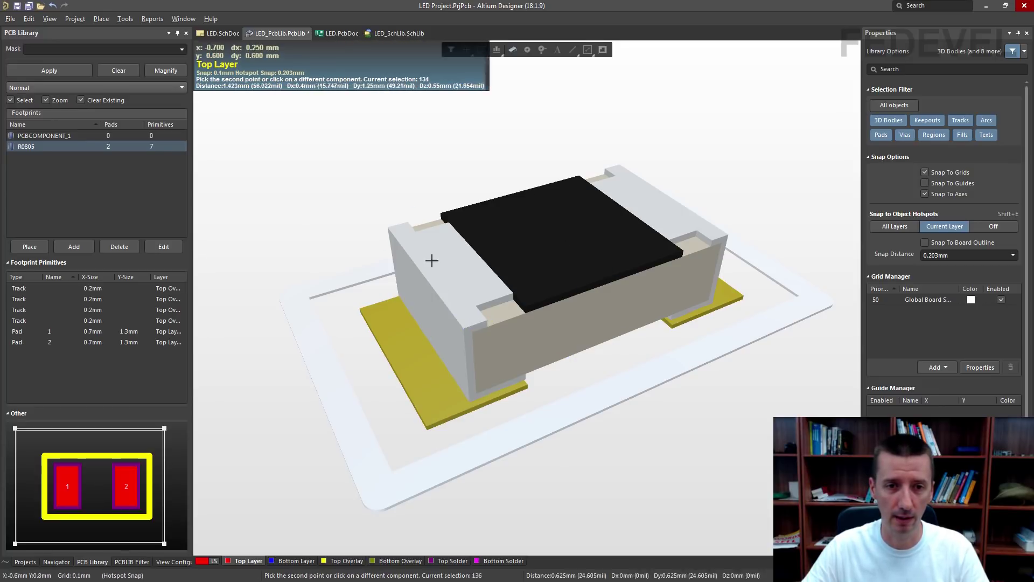
pyautogui.click(378, 226)
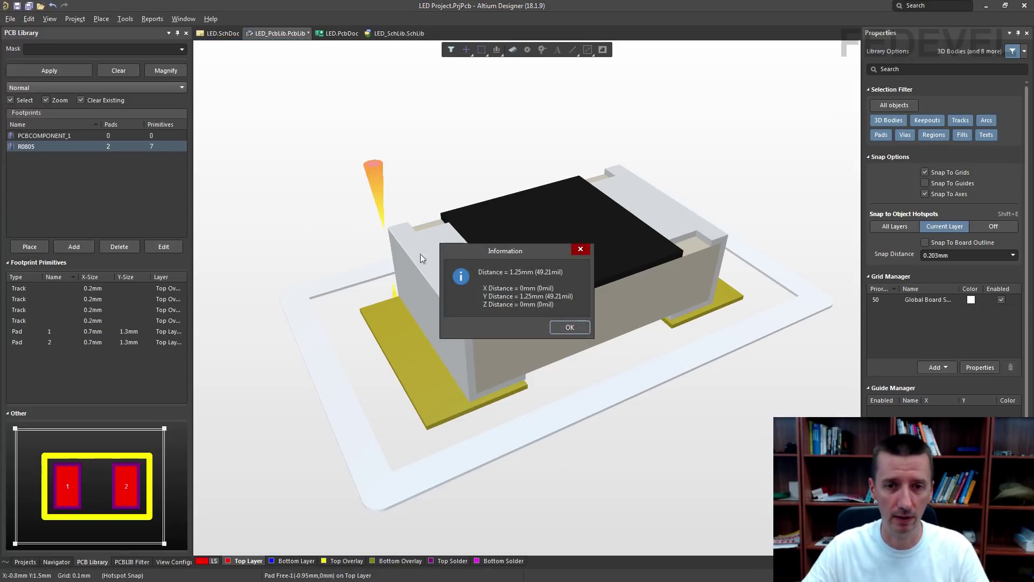
pyautogui.click(570, 327)
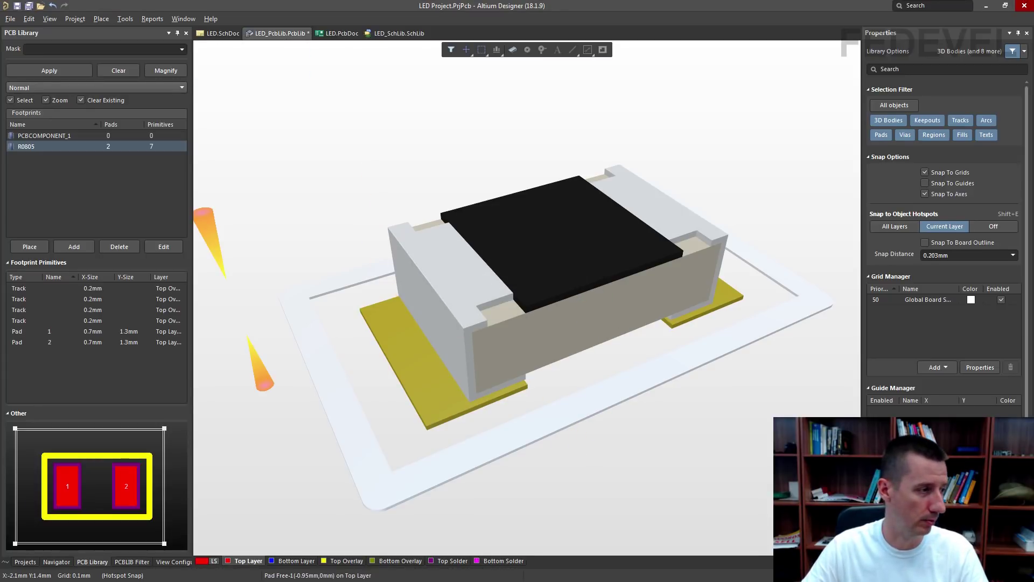
pyautogui.hotkey('alt', 'Tab')
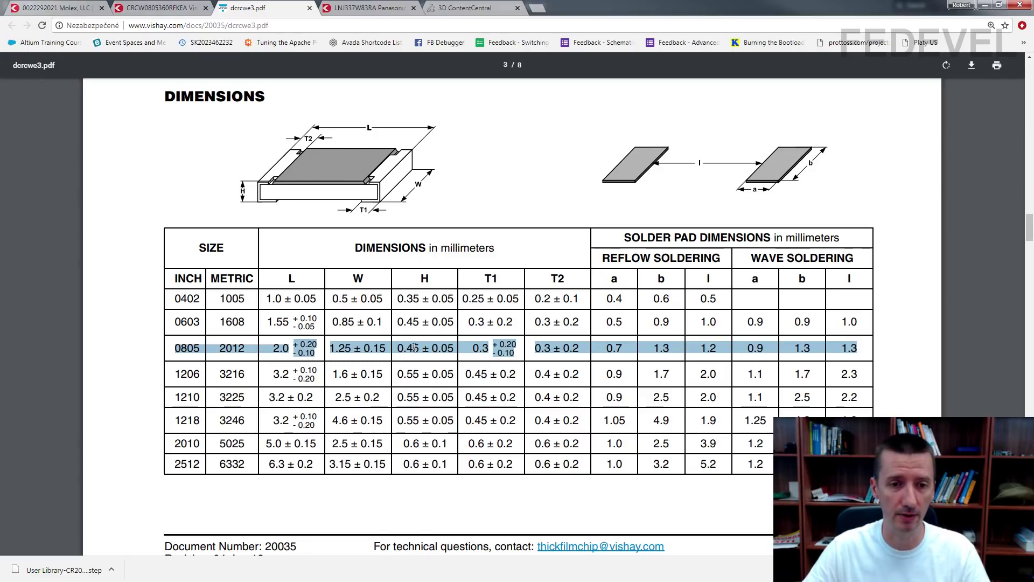
pyautogui.click(985, 5)
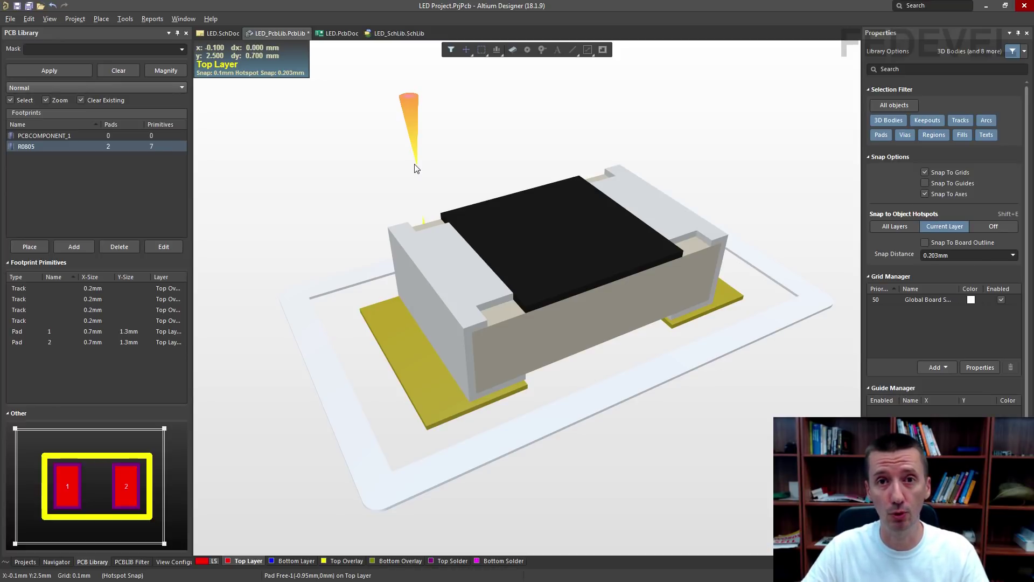
# Return the footprint to the 2D view, fit it in the window and make Top Overlay the active layer
pyautogui.press('2')
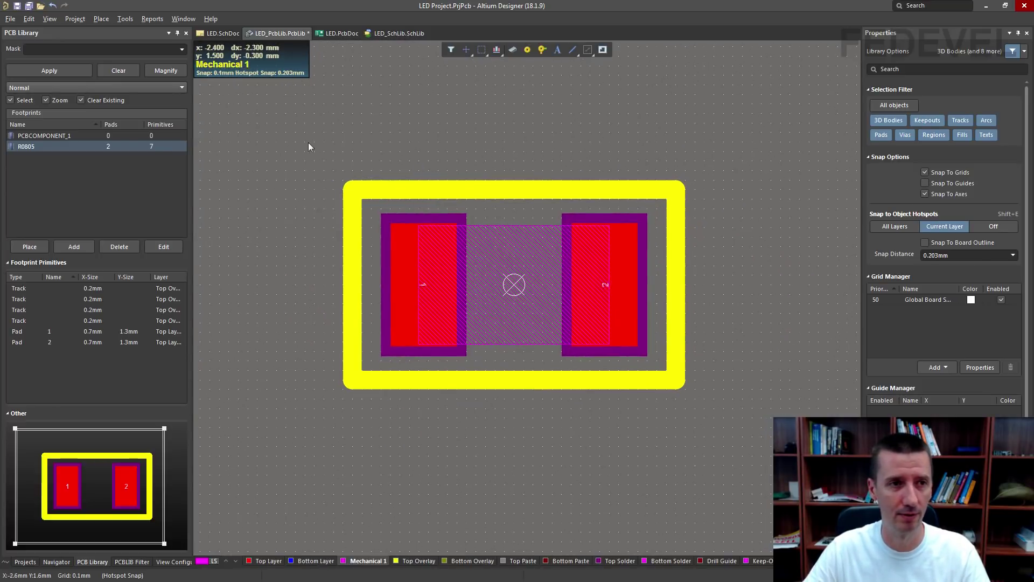
pyautogui.click(50, 19)
pyautogui.click(53, 47)
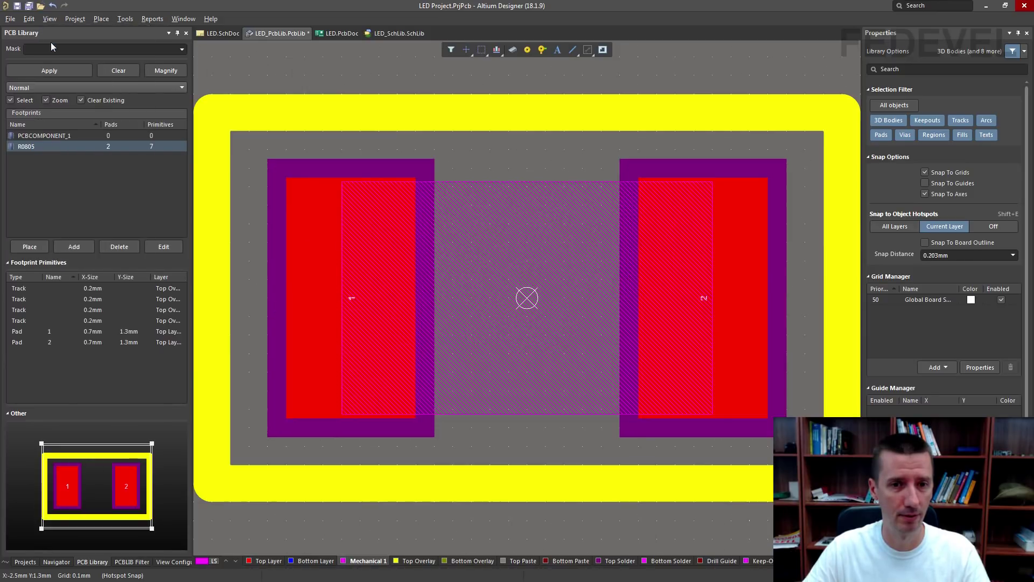
pyautogui.press('KP_Add')
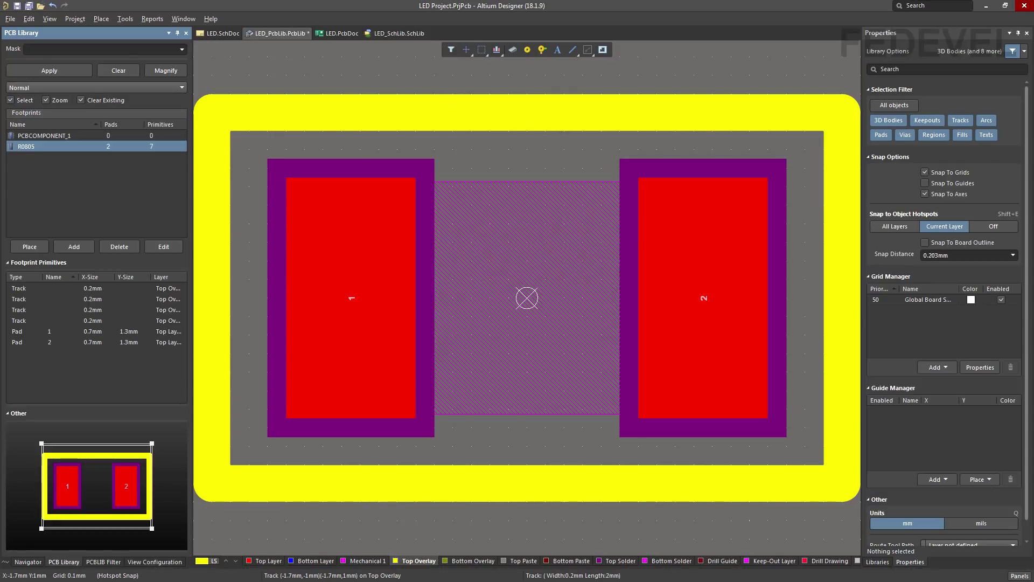
# Switch to the assembly drawing PDF in Adobe Reader, examine the component outlines and designators, and return to the PCB library
pyautogui.hotkey('alt', 'Tab')
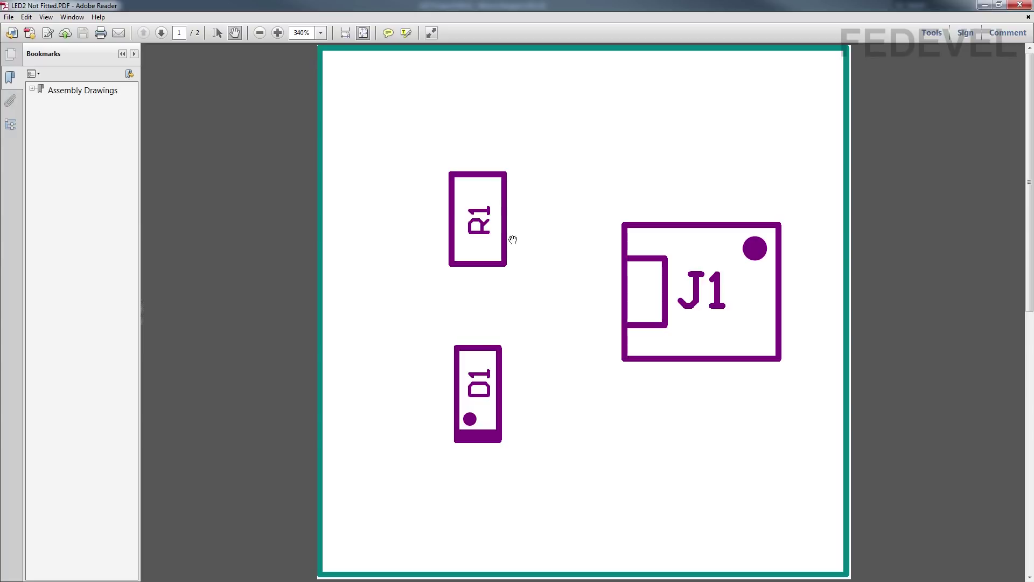
pyautogui.click(982, 8)
pyautogui.click(984, 7)
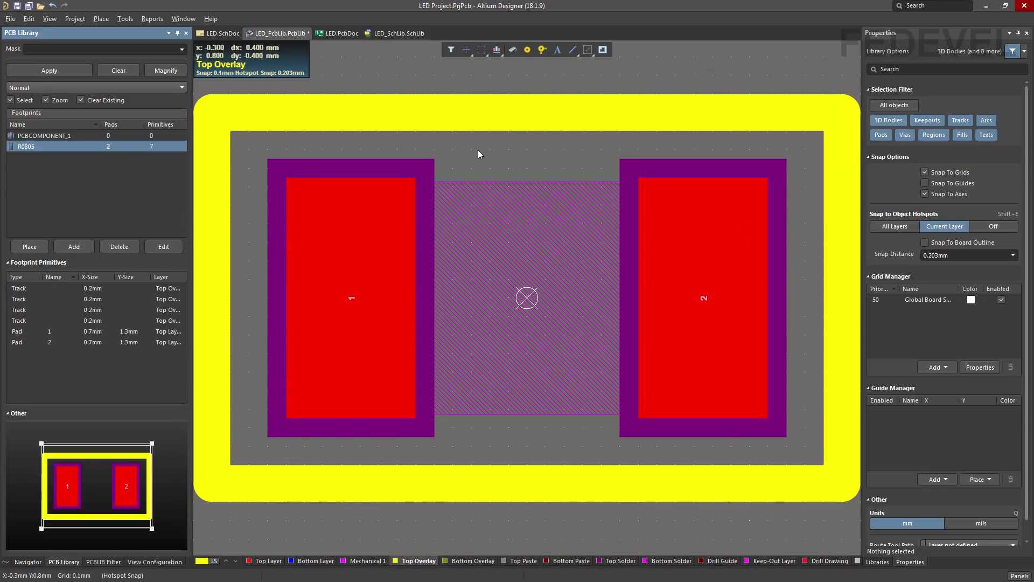
# Add mechanical layer M29 to the footprint library and save the library
pyautogui.click(202, 561)
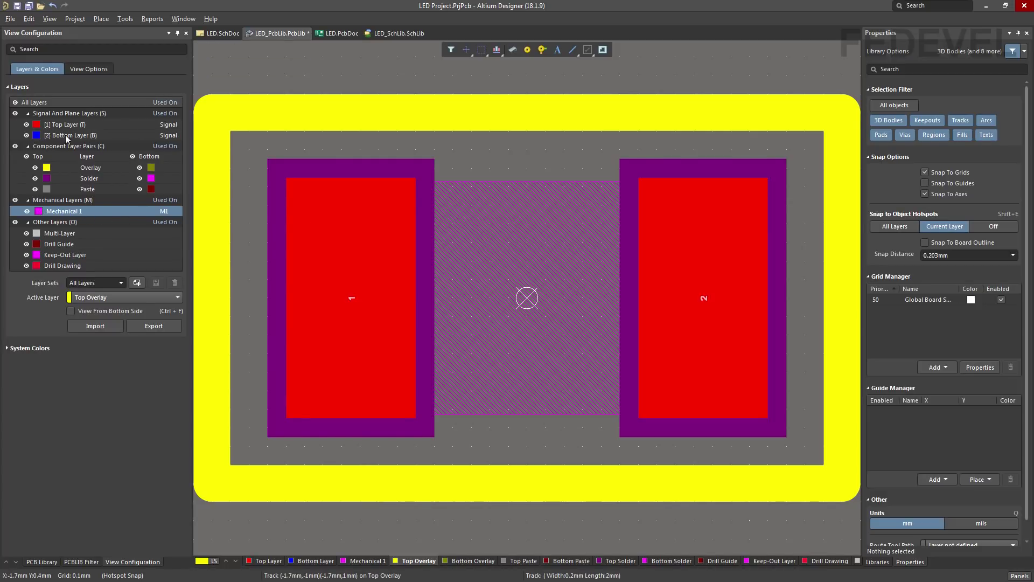
pyautogui.rightClick(98, 211)
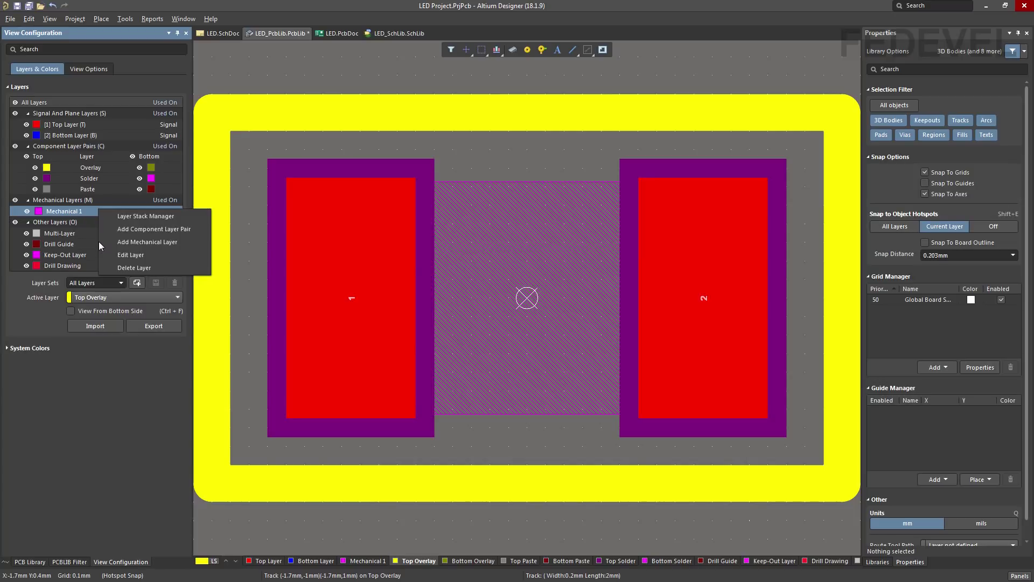
pyautogui.click(195, 248)
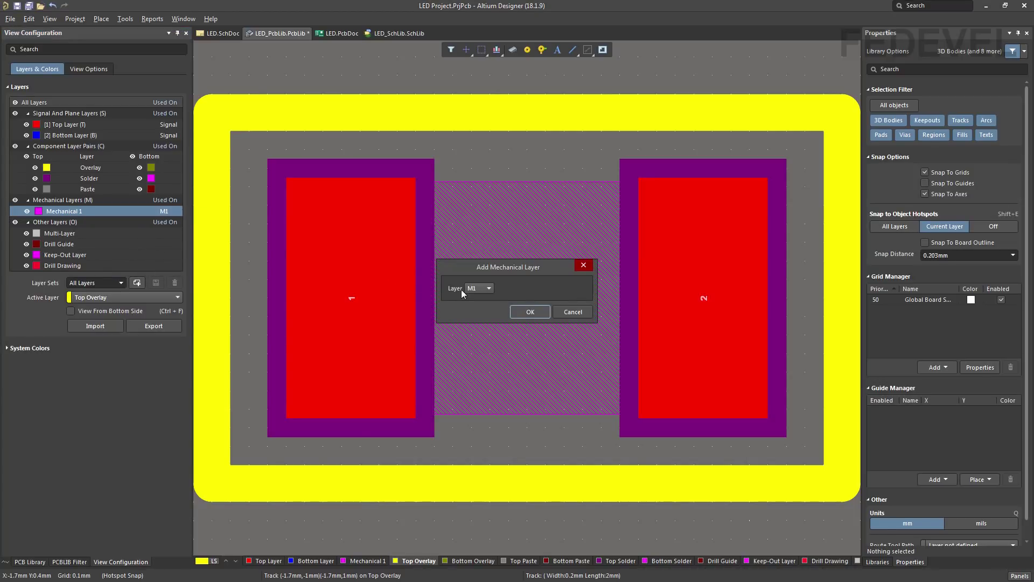
pyautogui.click(489, 289)
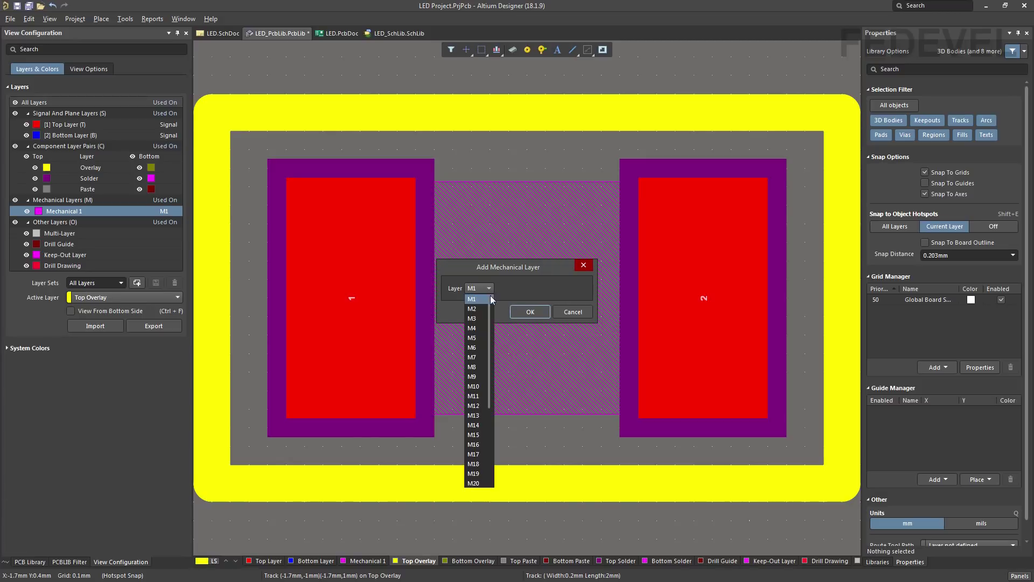
pyautogui.moveTo(490, 308); pyautogui.dragTo(491, 413)
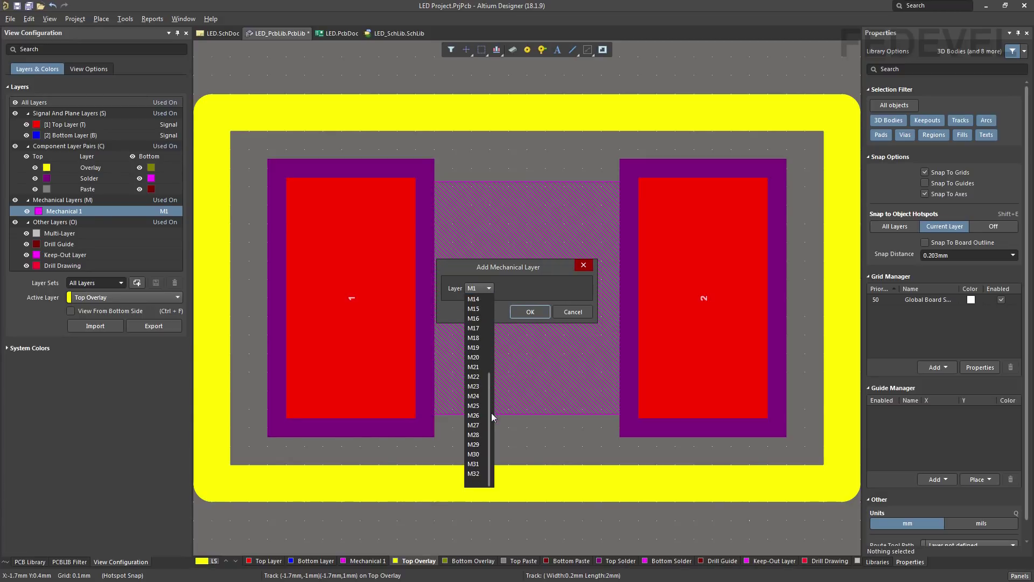
pyautogui.click(486, 446)
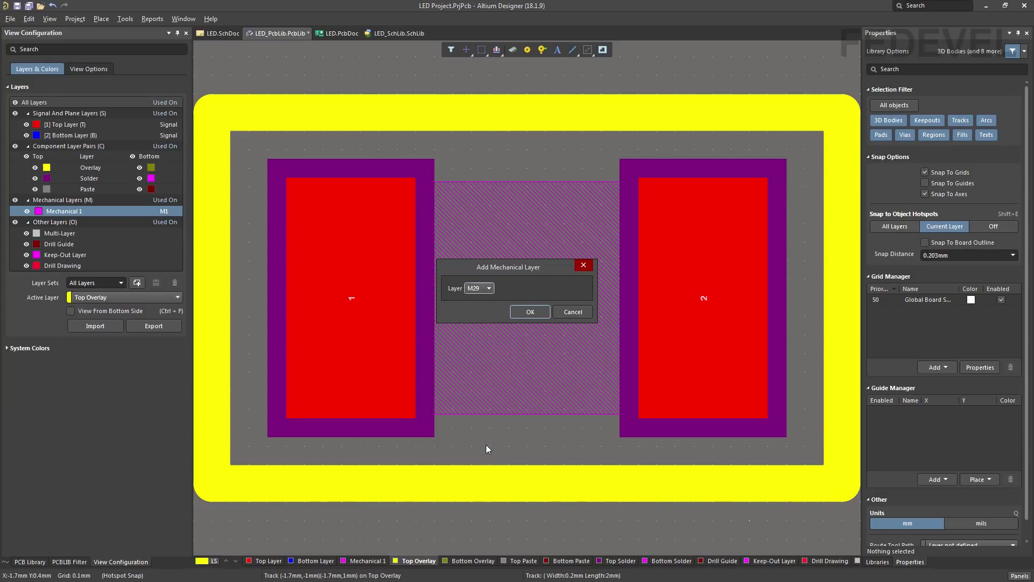
pyautogui.click(526, 311)
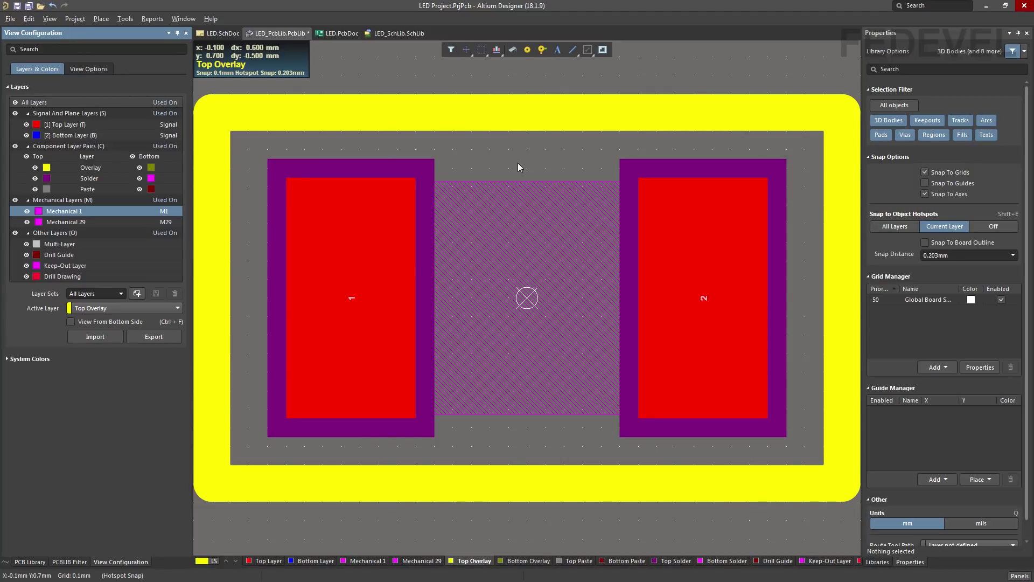
pyautogui.hotkey('ctrl', 's')
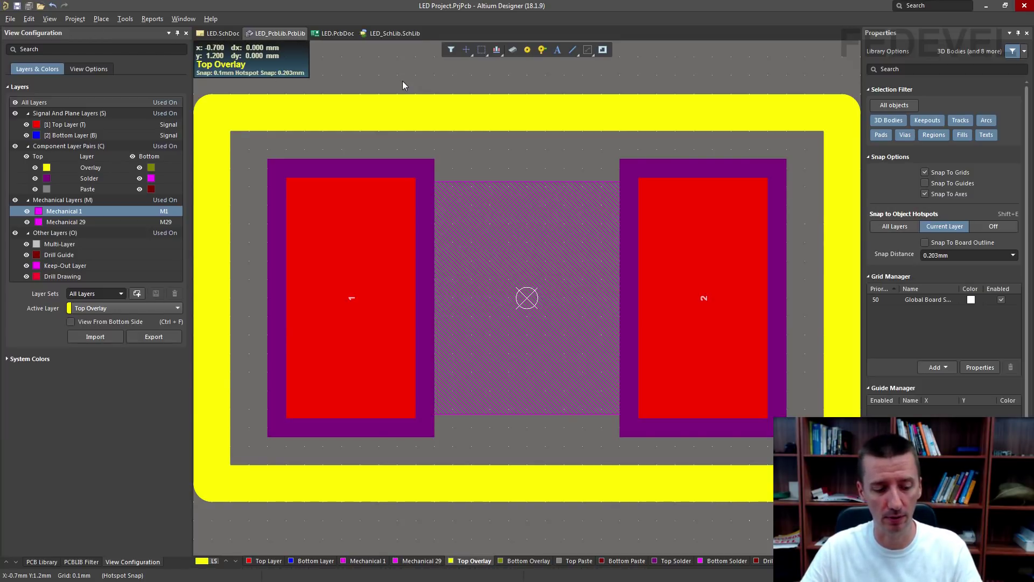
# Enable single layer mode with the other layers greyed out, and view Top Layer and Top Overlay in turn
pyautogui.hotkey('shift', 's')
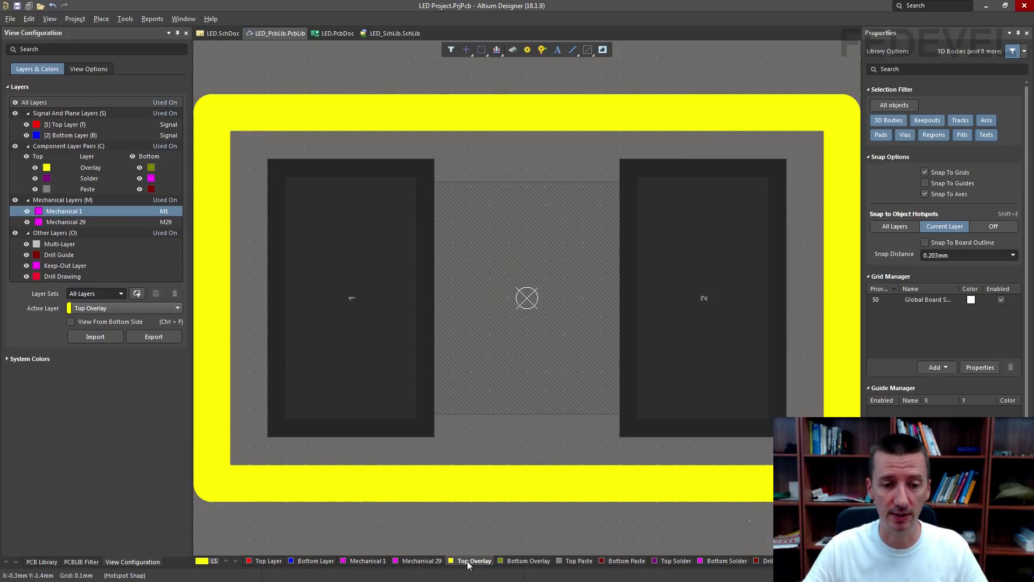
pyautogui.click(260, 562)
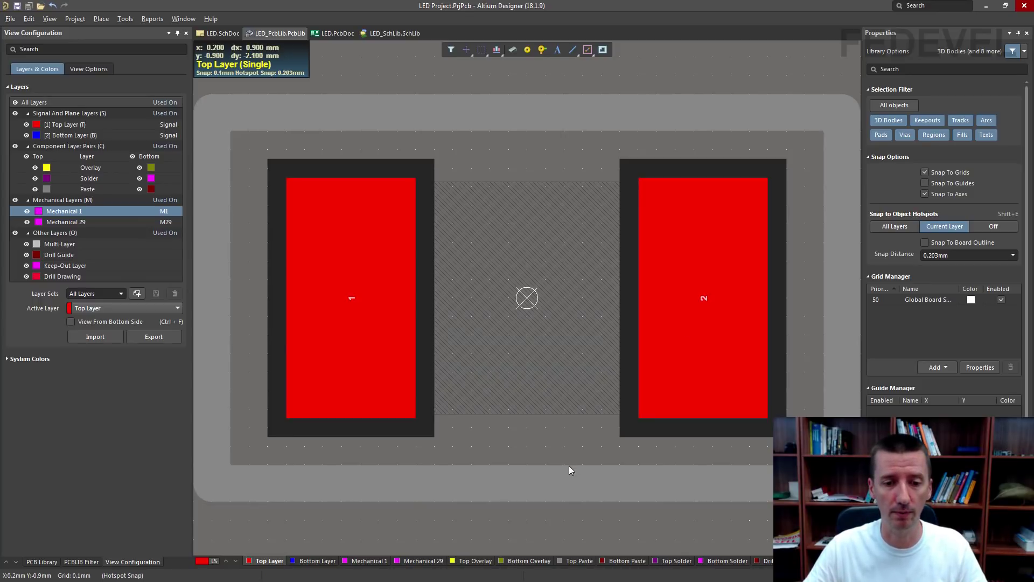
pyautogui.click(472, 560)
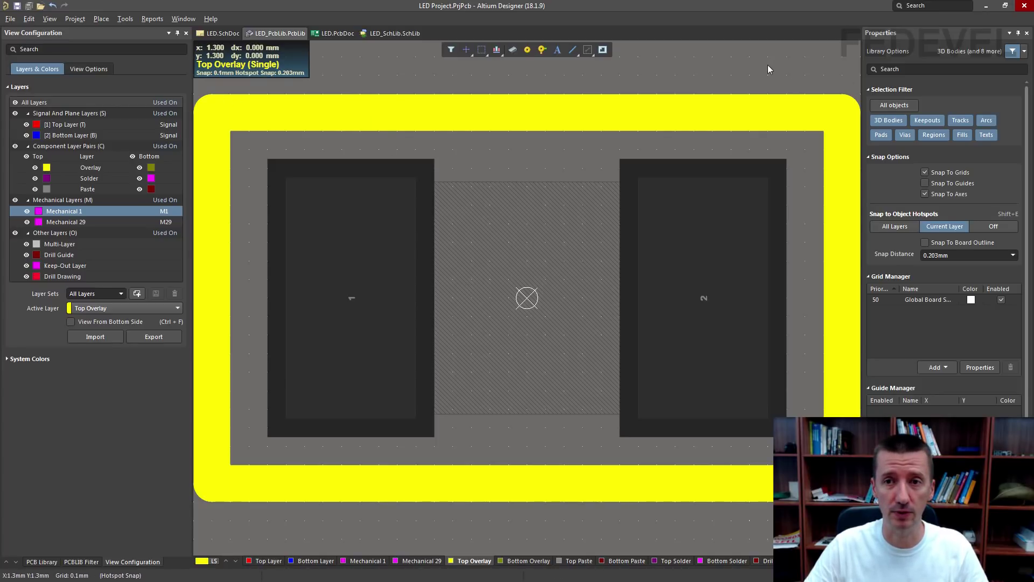
# Area-select across the footprint with only Top Overlay active in single layer mode, and clear the selection
pyautogui.keyDown('ctrl'); pyautogui.scroll(-2, 768, 65); pyautogui.keyUp('ctrl')
pyautogui.click(409, 89)
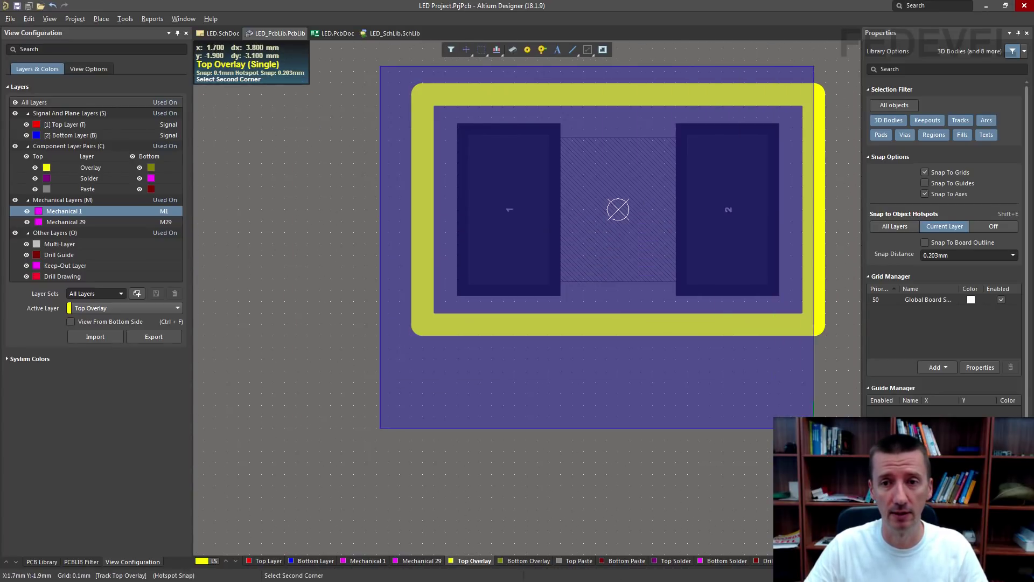
pyautogui.click(813, 428)
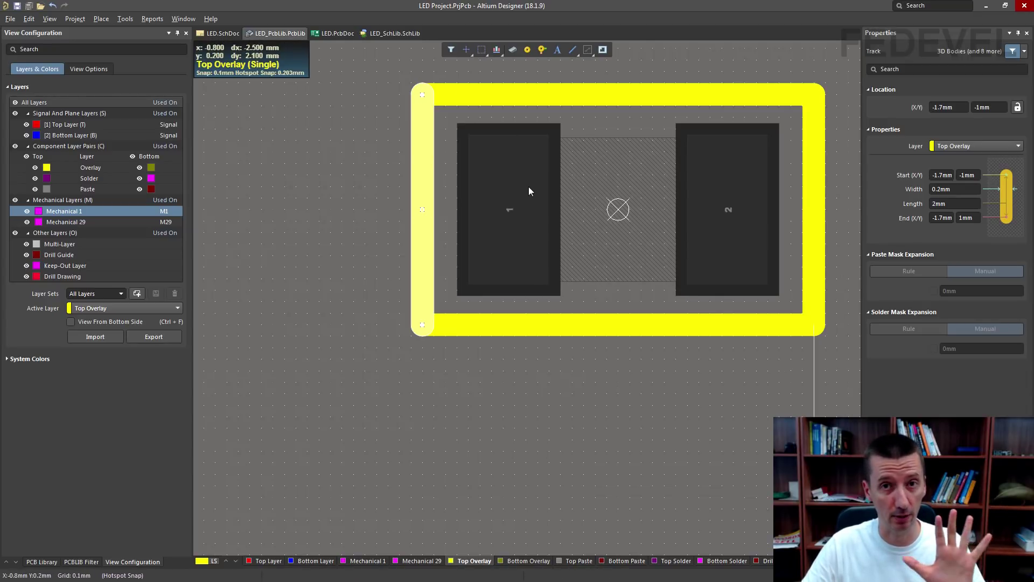
pyautogui.click(325, 217)
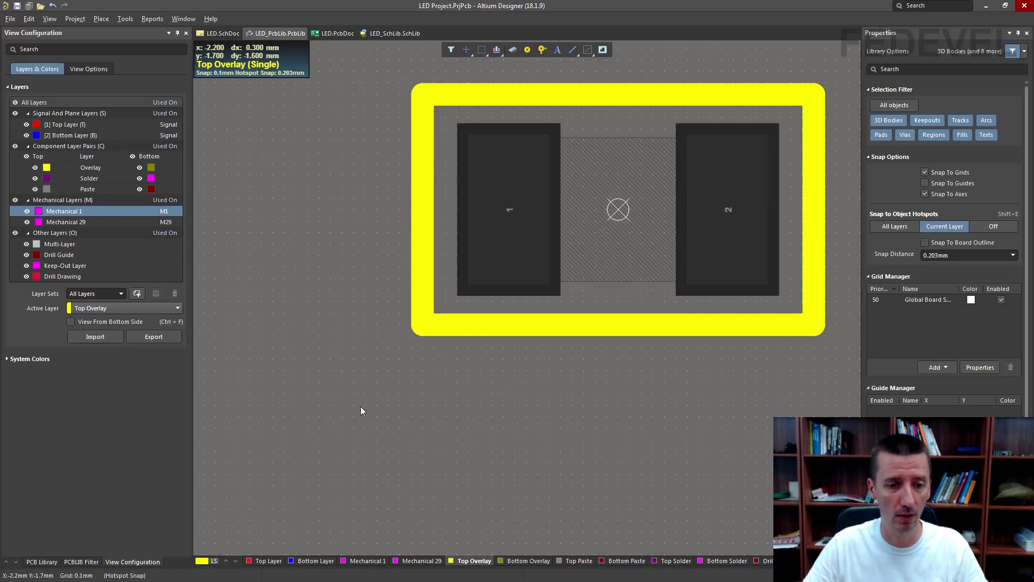
# Cycle single layer mode through hiding the other layers to off, area-select across the footprint on all layers and clear the selection
pyautogui.hotkey('shift', 's')
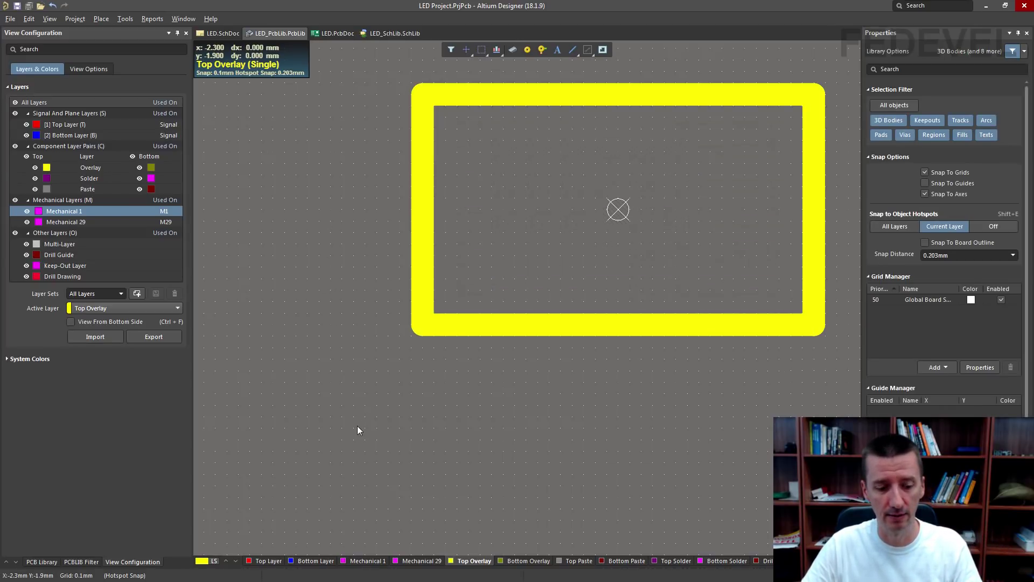
pyautogui.hotkey('shift', 's')
pyautogui.moveTo(367, 59); pyautogui.dragTo(784, 401)
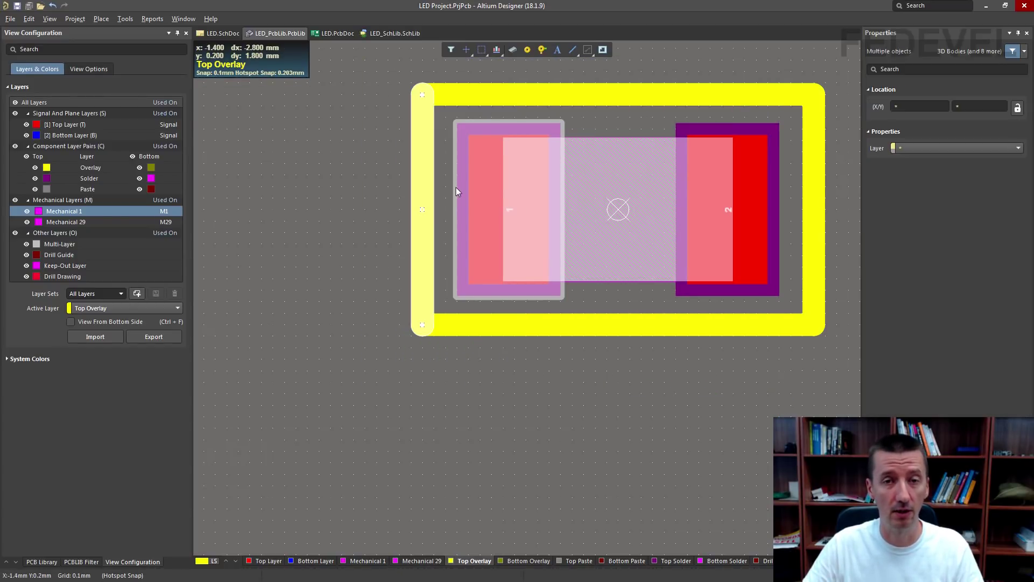
pyautogui.click(339, 213)
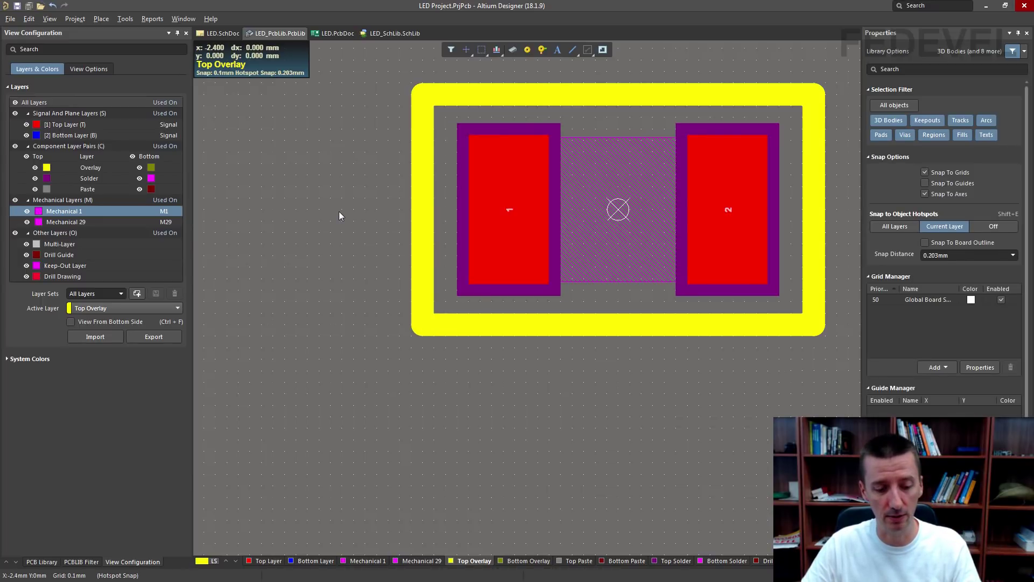
# Grey out all layers except Top Overlay again, repeat the area selection across the footprint and clear it
pyautogui.hotkey('shift', 's')
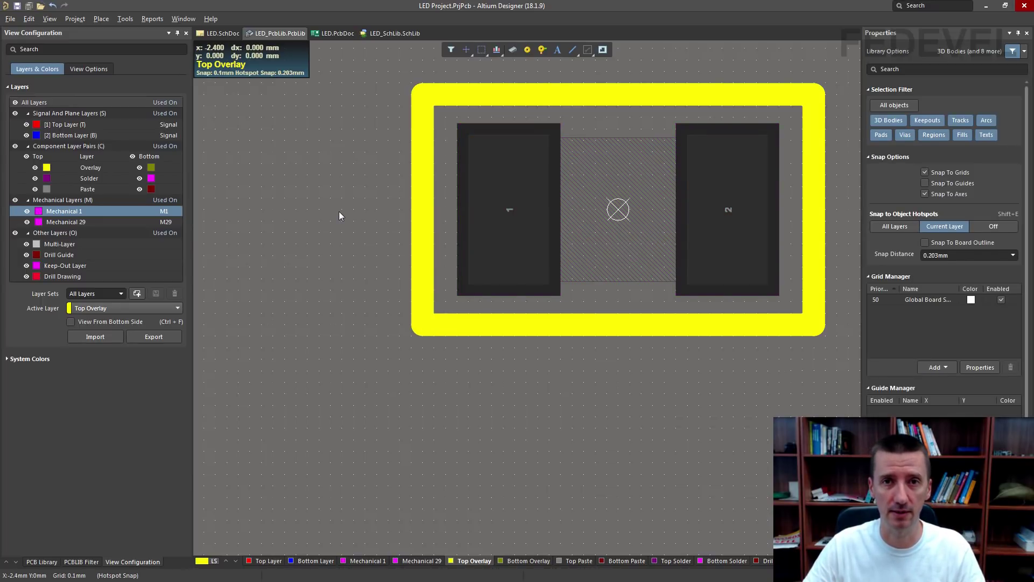
pyautogui.moveTo(371, 62); pyautogui.dragTo(818, 402)
pyautogui.click(364, 217)
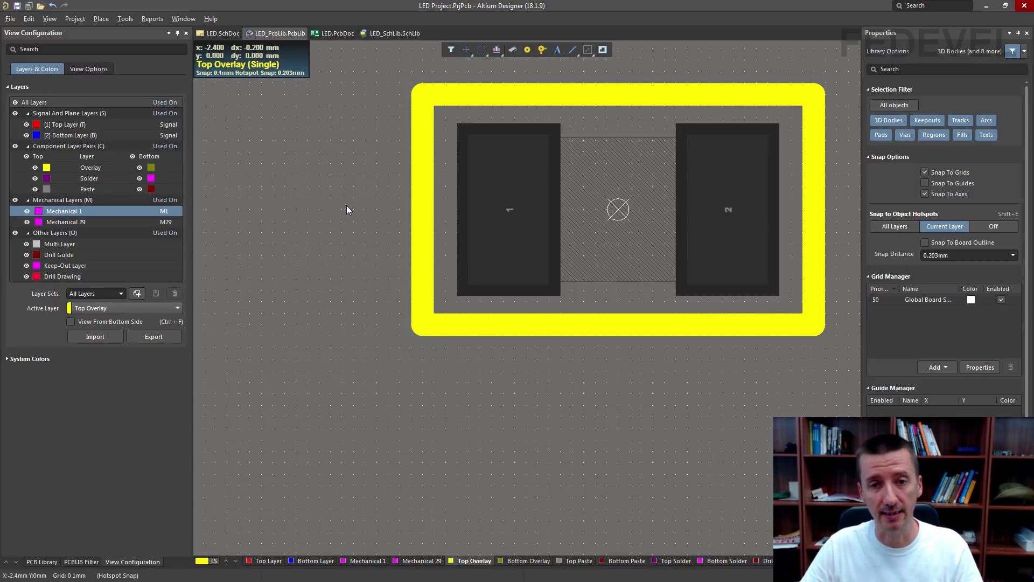
# Hide all layers except the active one, and view Top Layer and Top Overlay individually
pyautogui.hotkey('shift', 's')
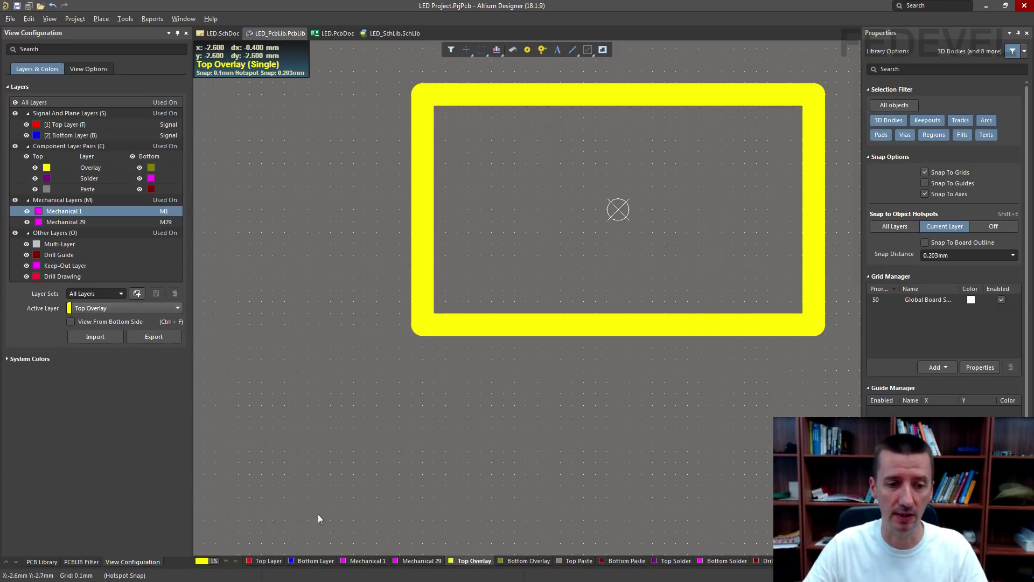
pyautogui.click(269, 561)
pyautogui.click(474, 561)
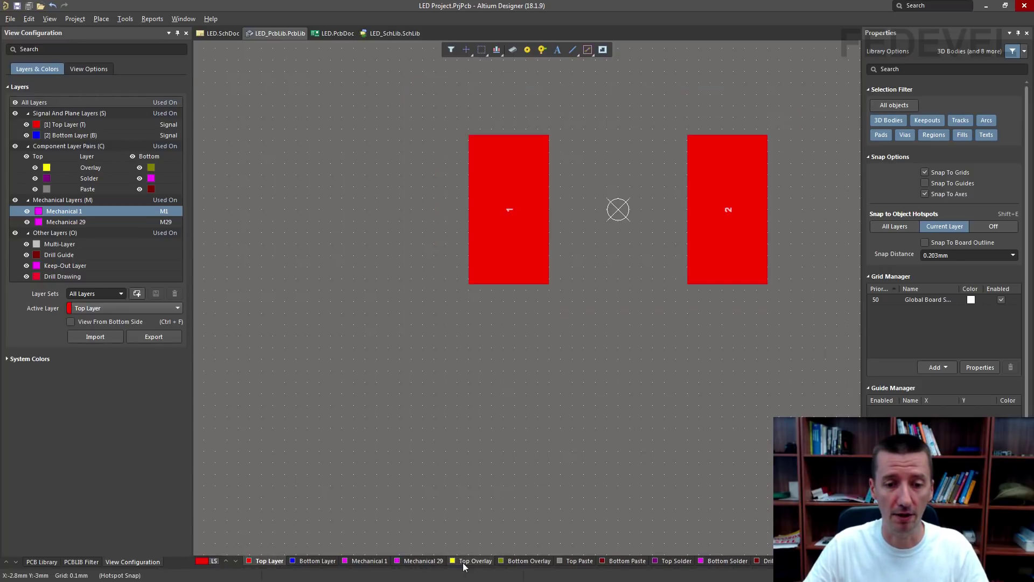
# Turn off single layer mode, cycle once through its greyed and hidden settings, and finish with all layers shown
pyautogui.hotkey('shift', 's')
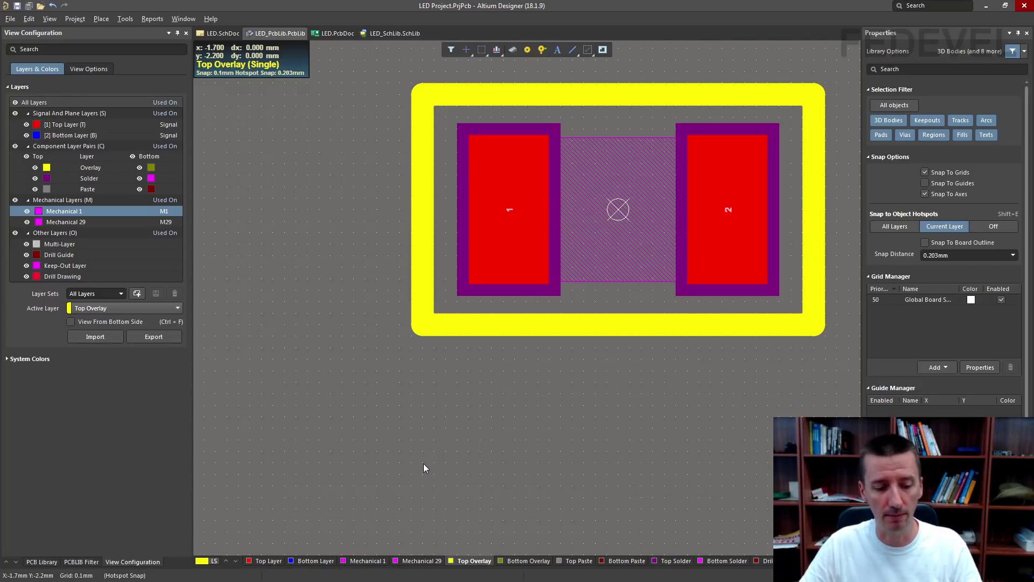
pyautogui.hotkey('shift', 's')
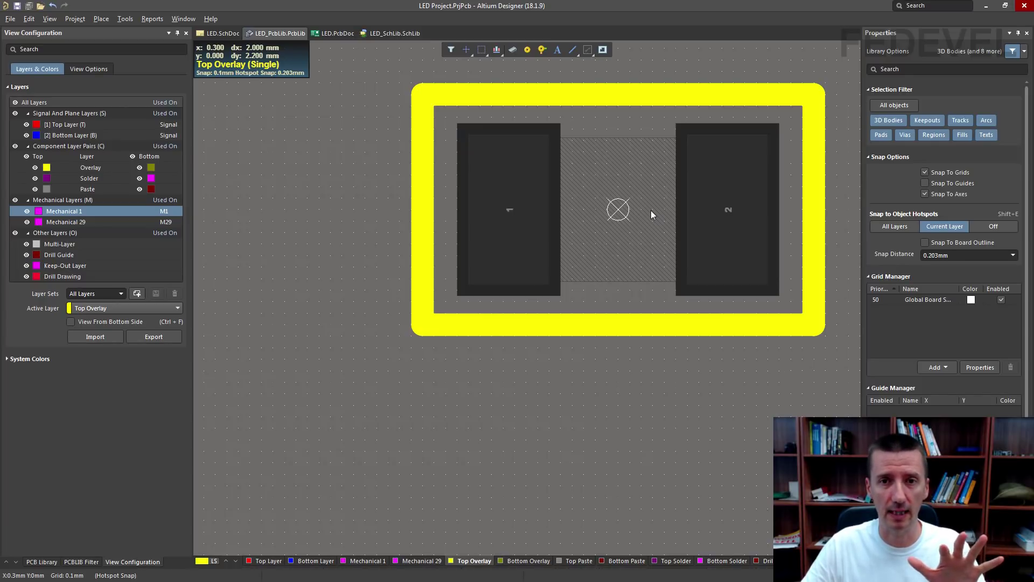
pyautogui.hotkey('shift', 's')
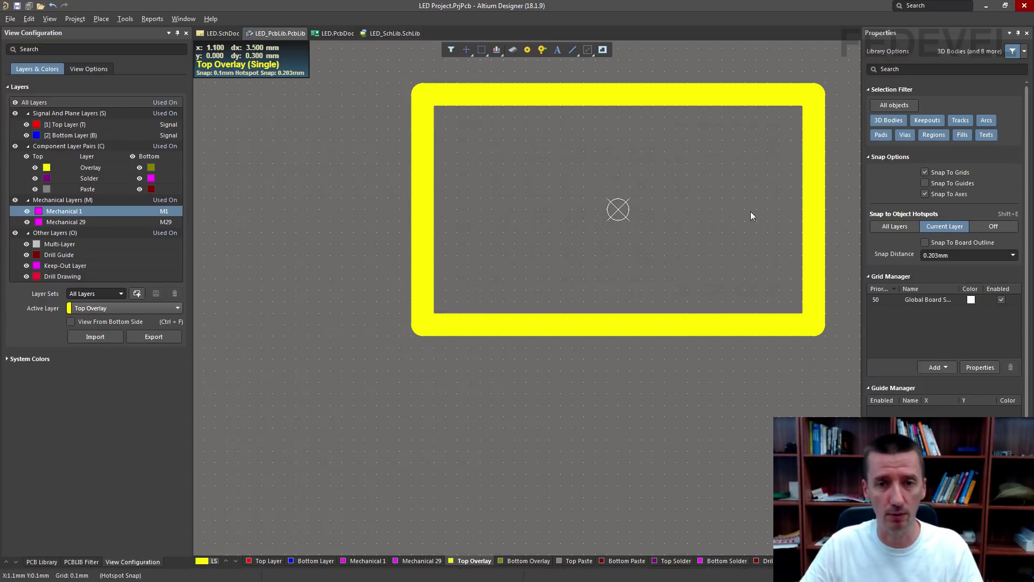
pyautogui.hotkey('shift', 's')
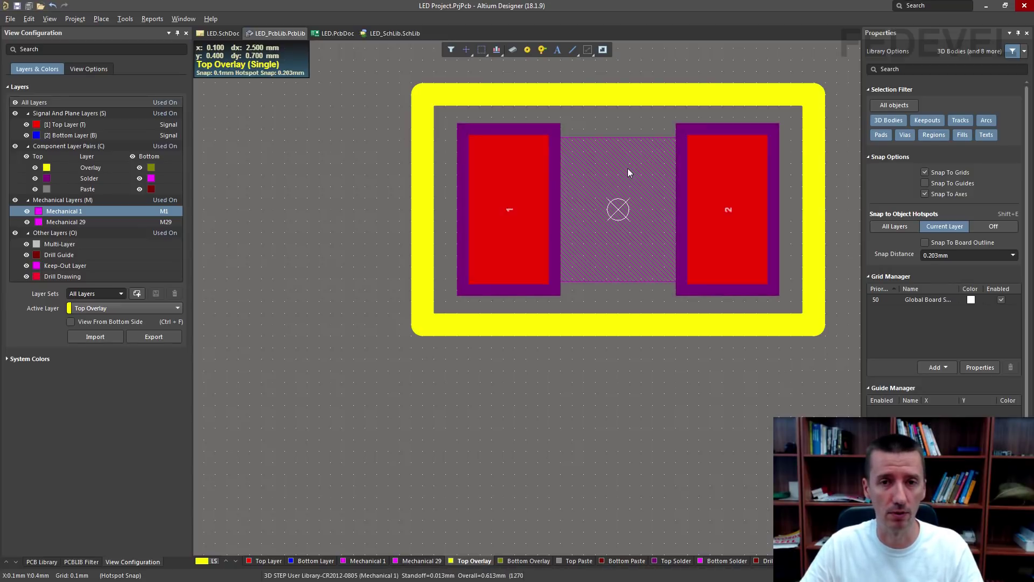
# Disable Hide Other Layers among the available single layer modes in the Board Insight Display preferences, and toggle single layer mode on and off
pyautogui.click(129, 18)
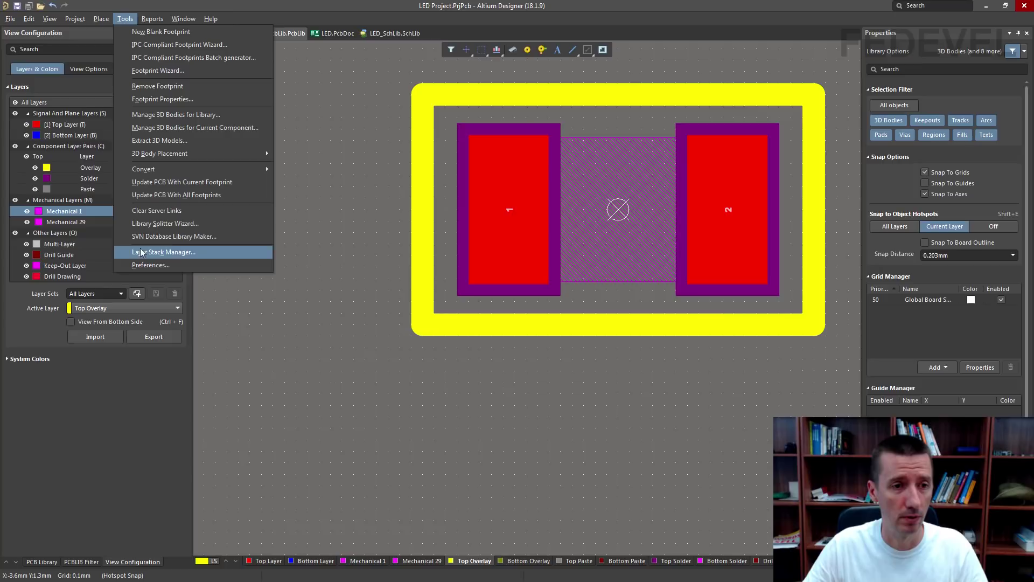
pyautogui.click(151, 265)
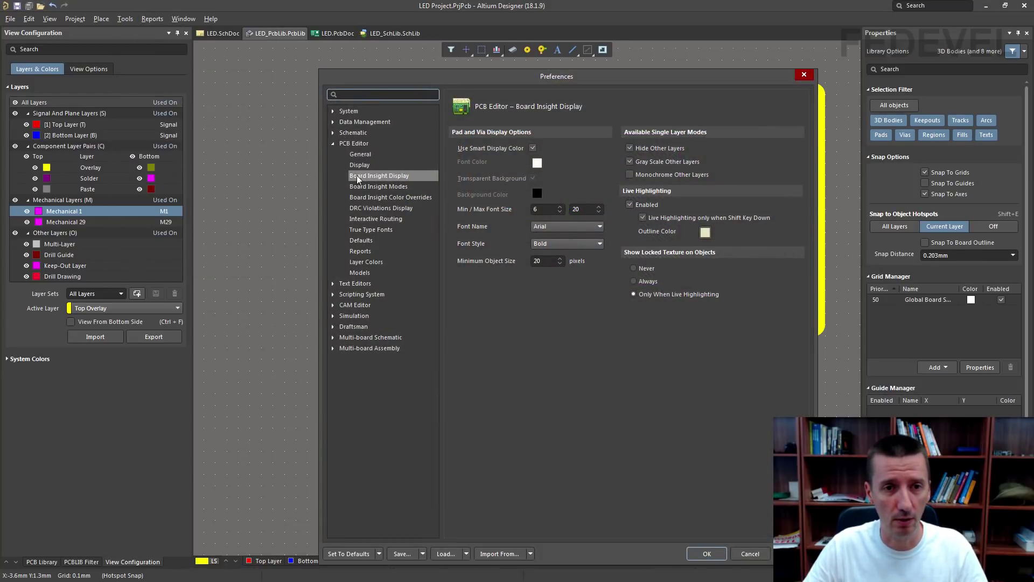
pyautogui.click(630, 148)
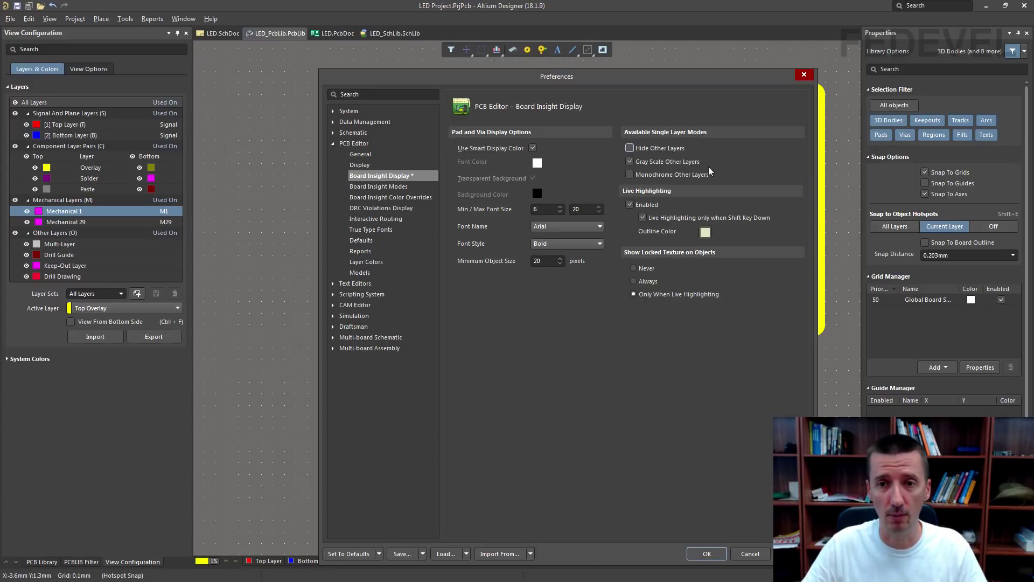
pyautogui.click(705, 553)
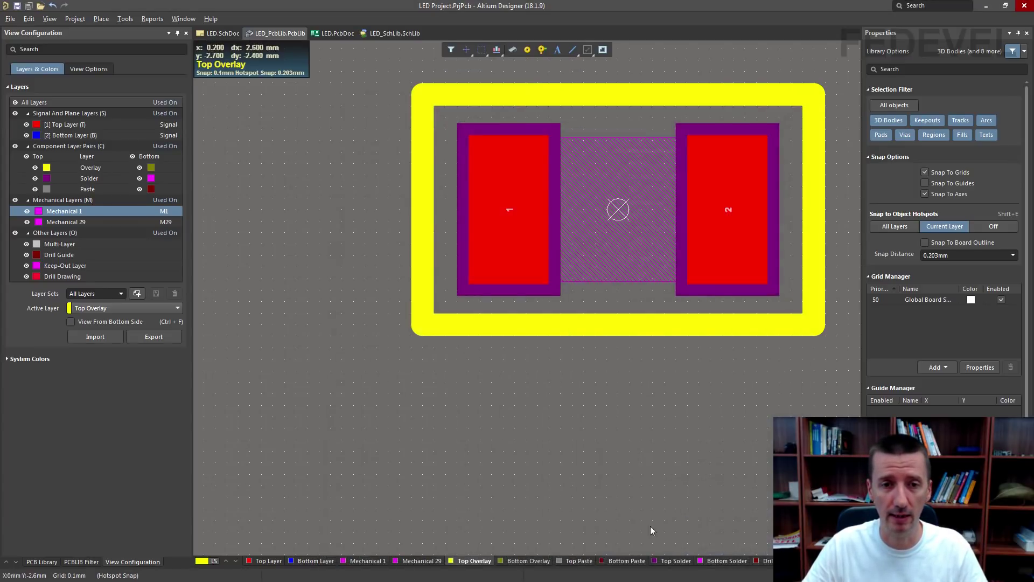
pyautogui.hotkey('shift', 's')
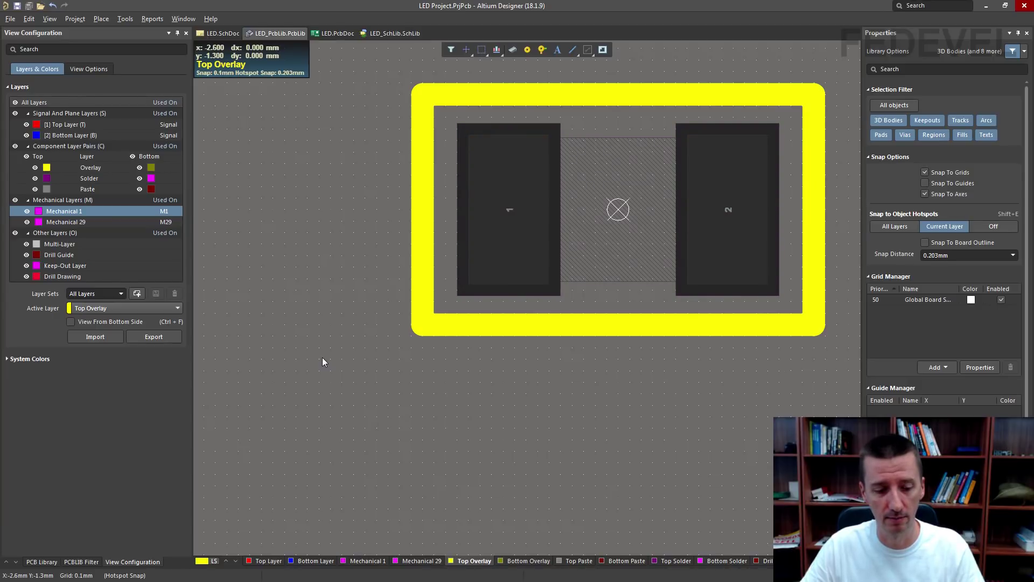
pyautogui.hotkey('shift', 's')
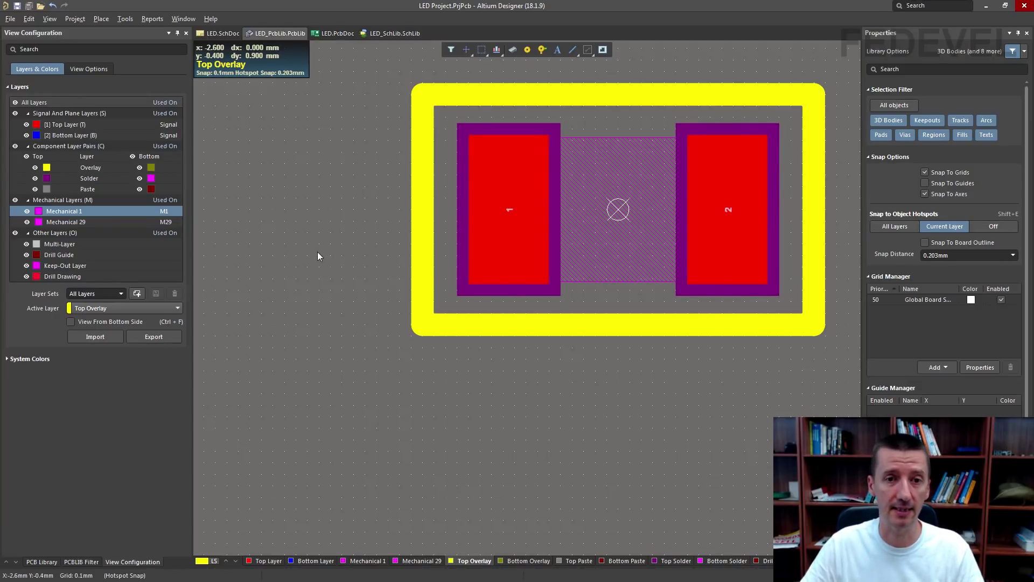
# Grey out the other layers with single layer mode and make Mechanical 29 the active layer
pyautogui.click(49, 19)
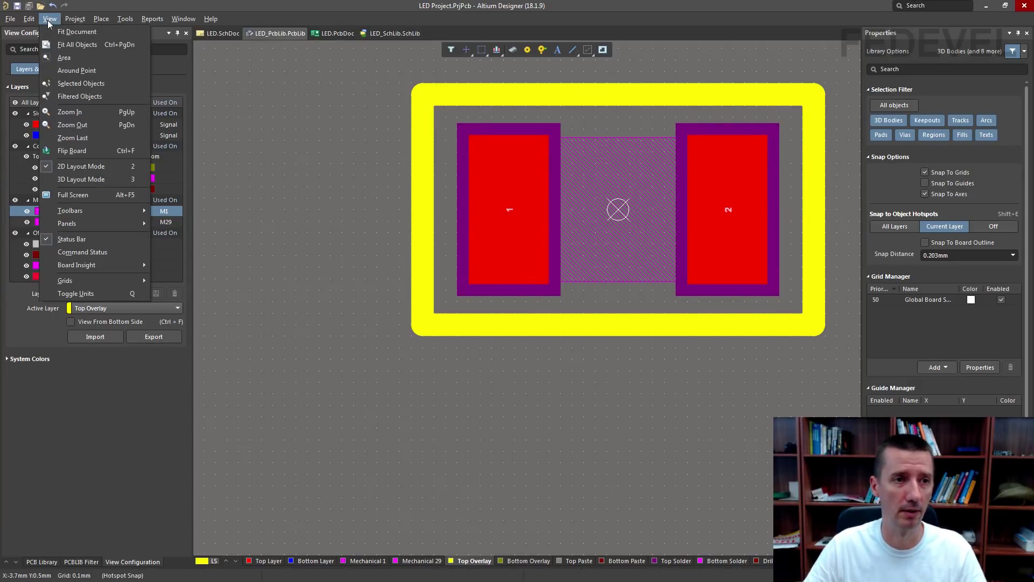
pyautogui.click(64, 43)
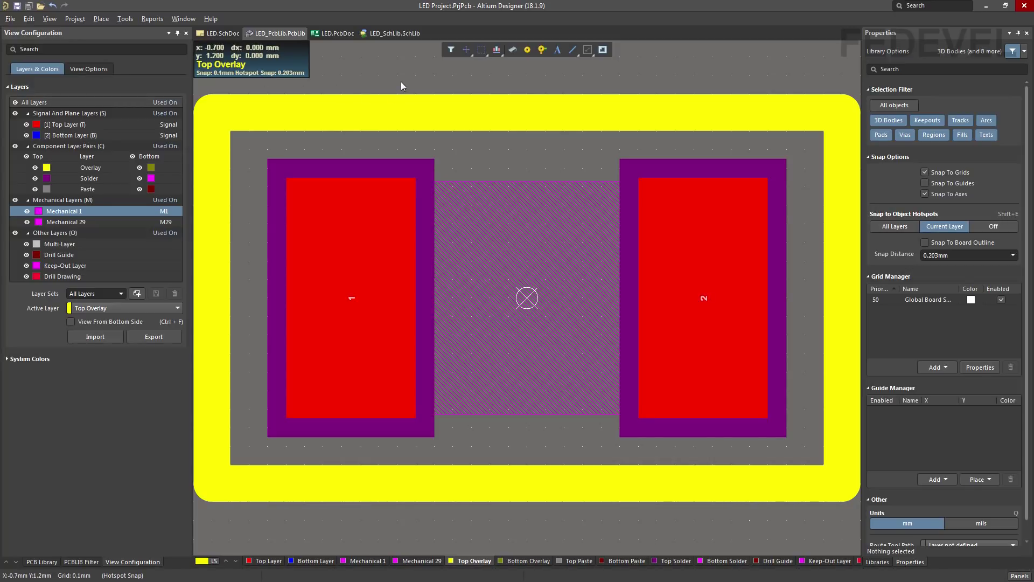
pyautogui.hotkey('shift', 's')
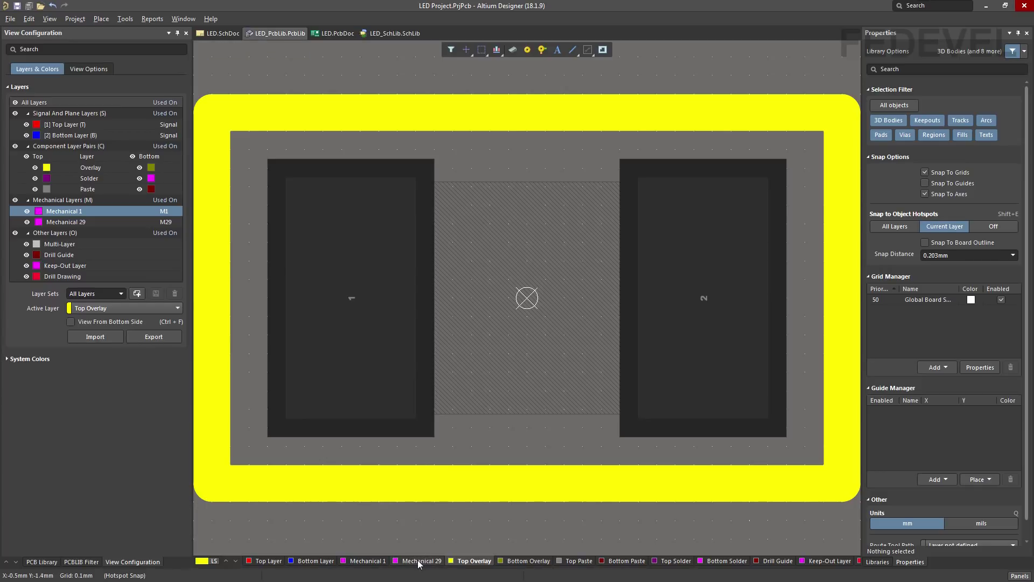
pyautogui.click(419, 560)
pyautogui.keyDown('ctrl'); pyautogui.scroll(-1, 489, 301); pyautogui.keyUp('ctrl')
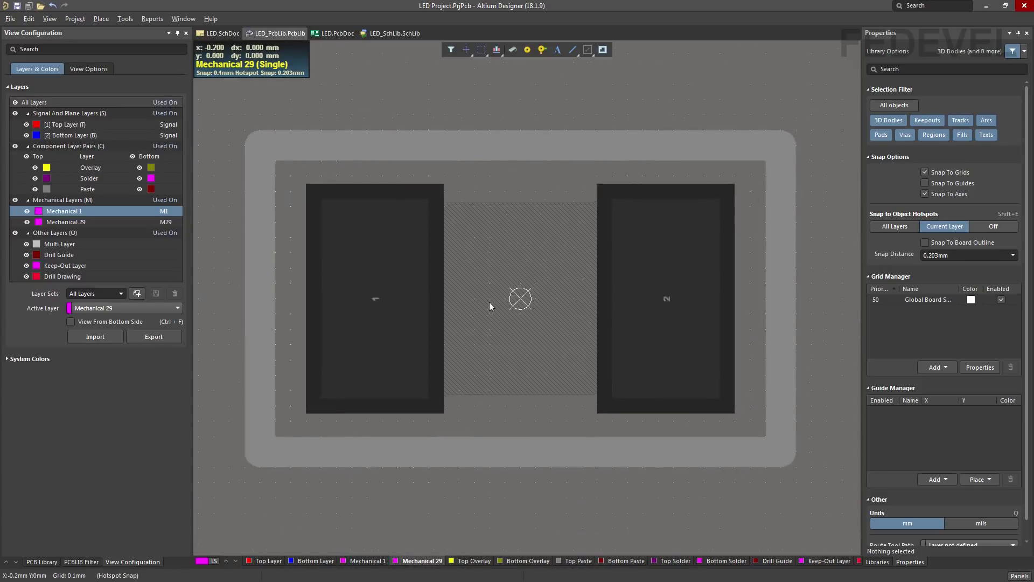
pyautogui.keyDown('ctrl'); pyautogui.scroll(-2, 489, 301); pyautogui.keyUp('ctrl')
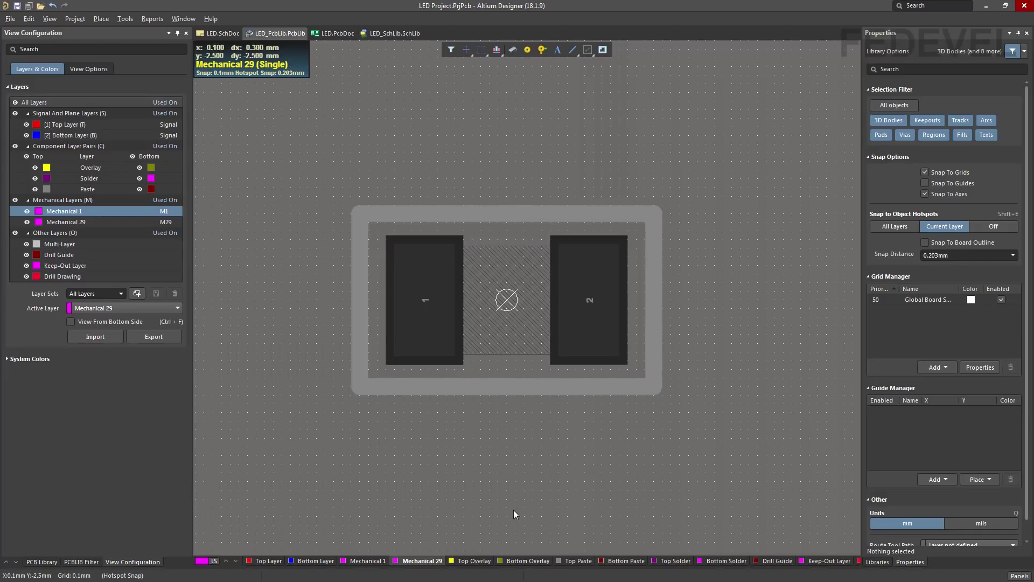
# Select the rectangular outline on Top Overlay and copy it using the footprint origin as the reference point
pyautogui.click(473, 561)
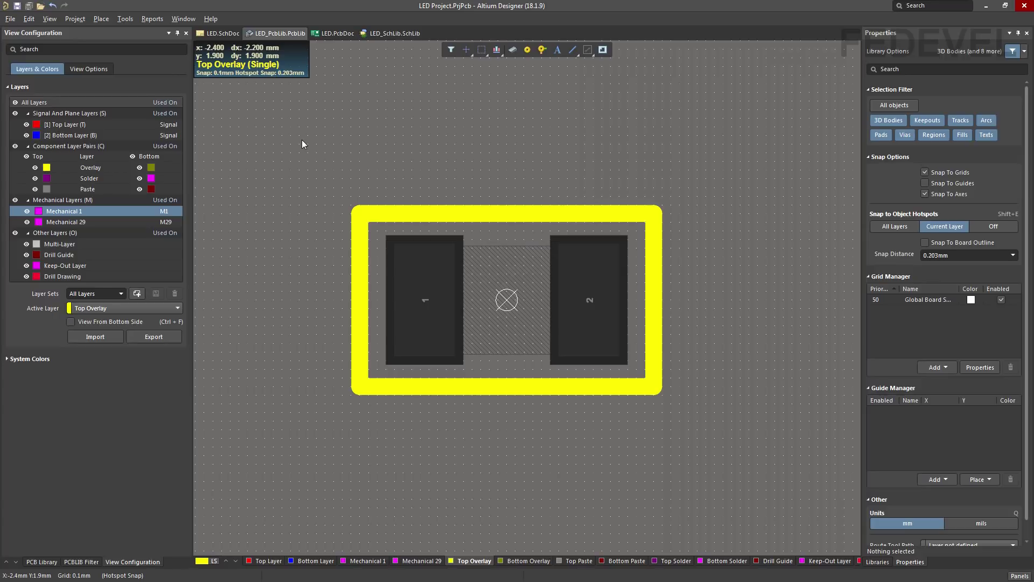
pyautogui.moveTo(293, 148); pyautogui.dragTo(717, 432)
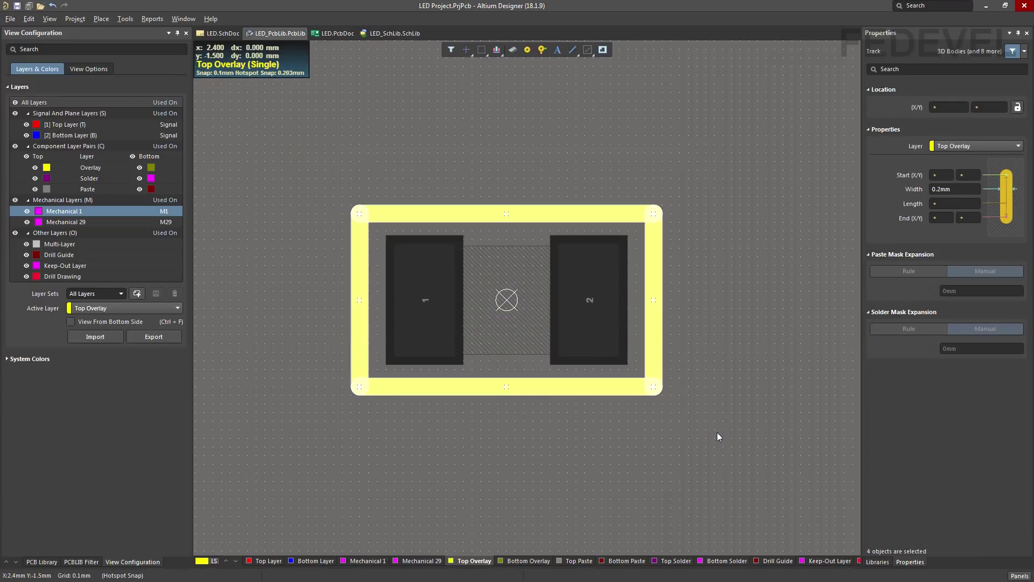
pyautogui.rightClick(744, 247)
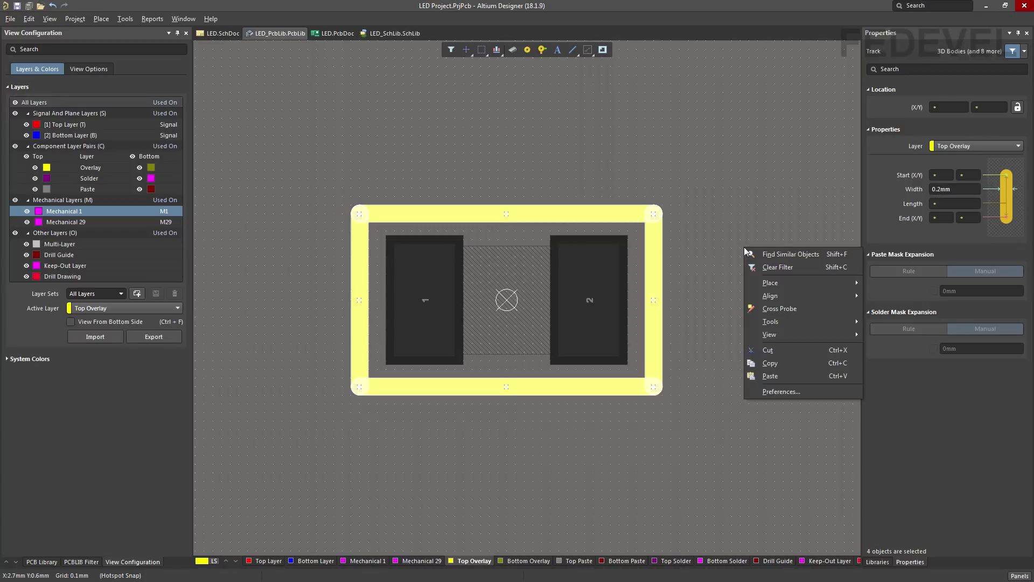
pyautogui.click(769, 363)
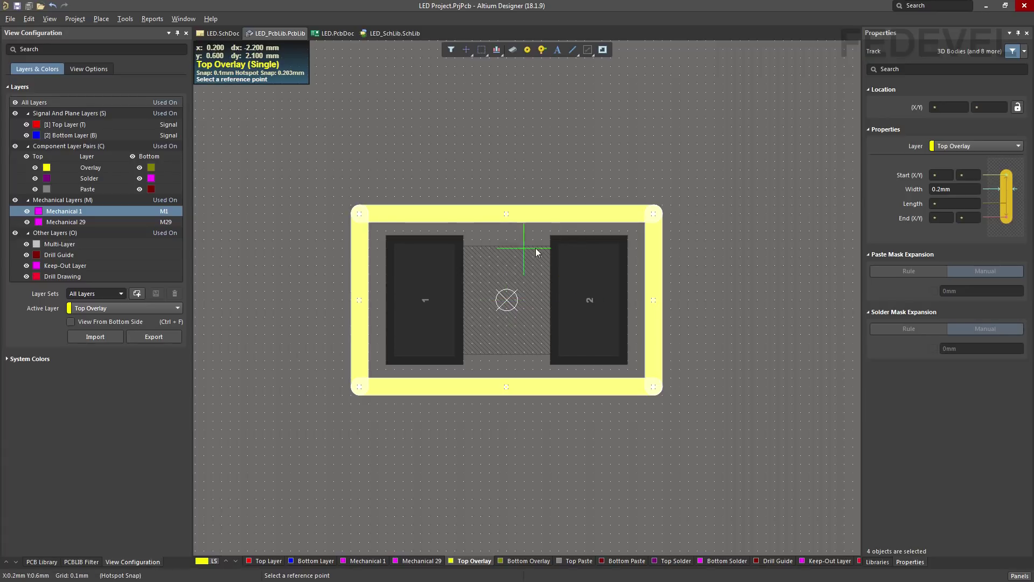
pyautogui.click(506, 300)
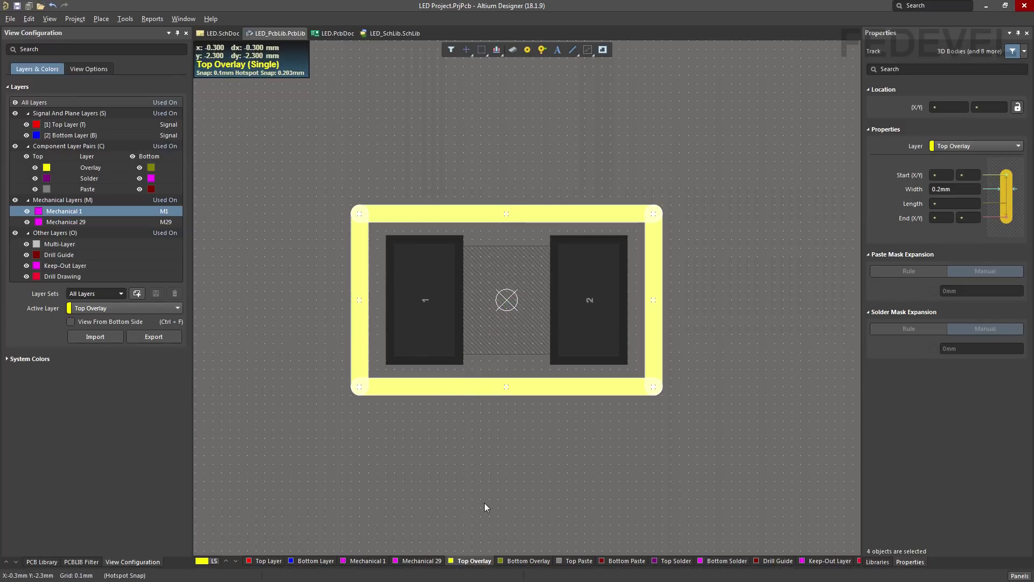
# Paste the copied outline onto Mechanical 29 at the footprint origin using Paste Special with Paste on current layer, and clear the selection
pyautogui.click(423, 561)
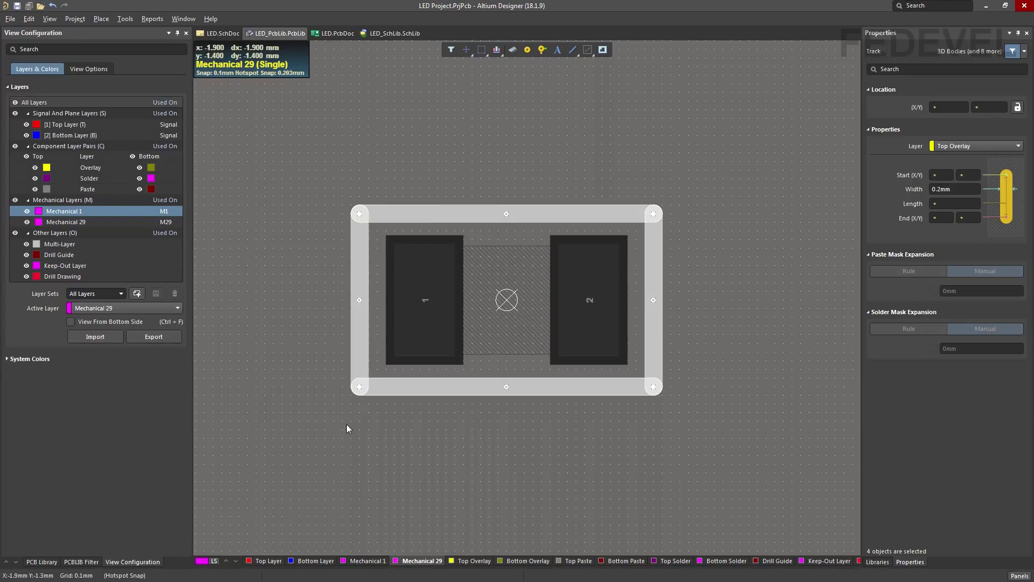
pyautogui.click(30, 22)
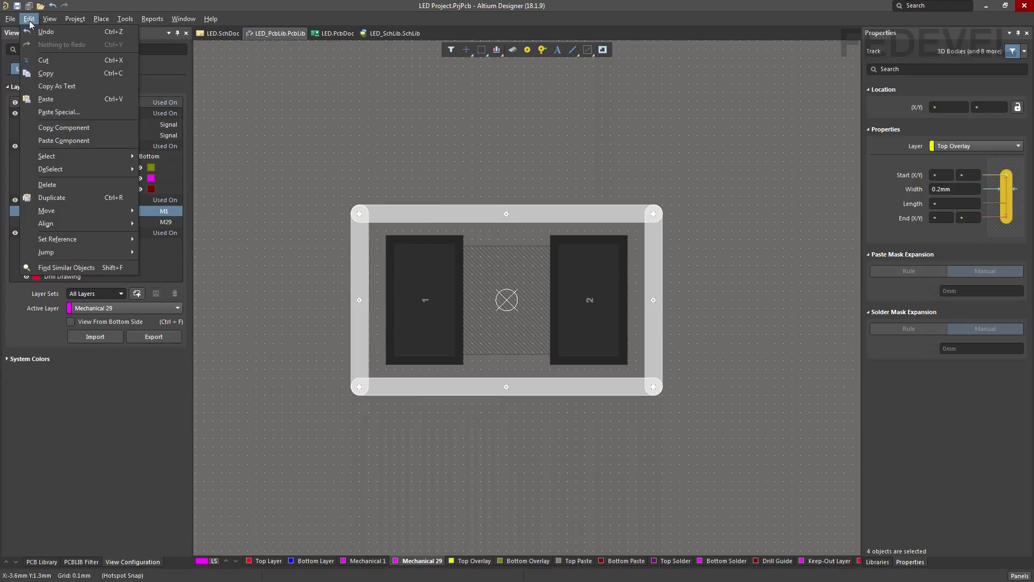
pyautogui.click(80, 114)
pyautogui.click(455, 273)
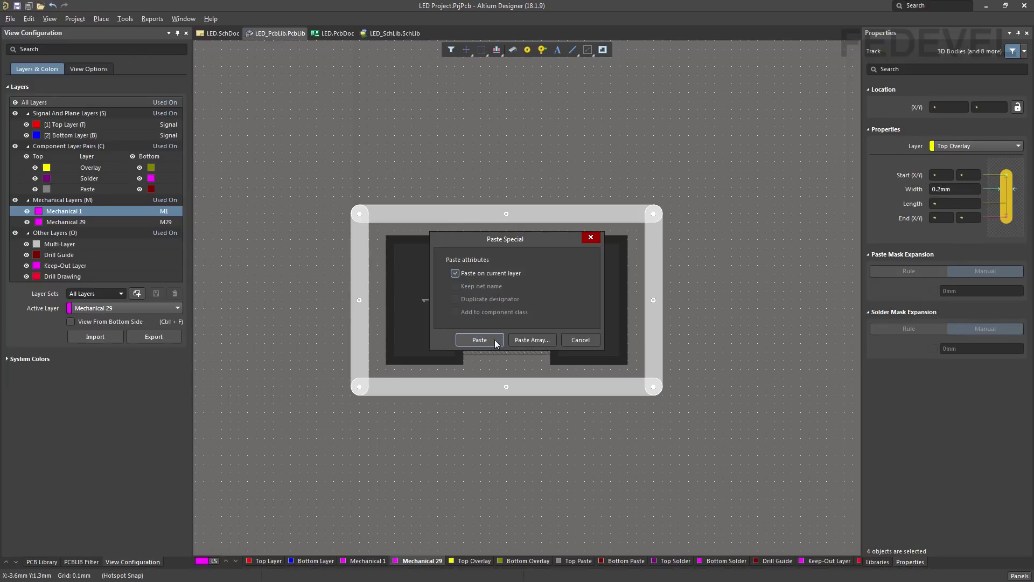
pyautogui.click(479, 340)
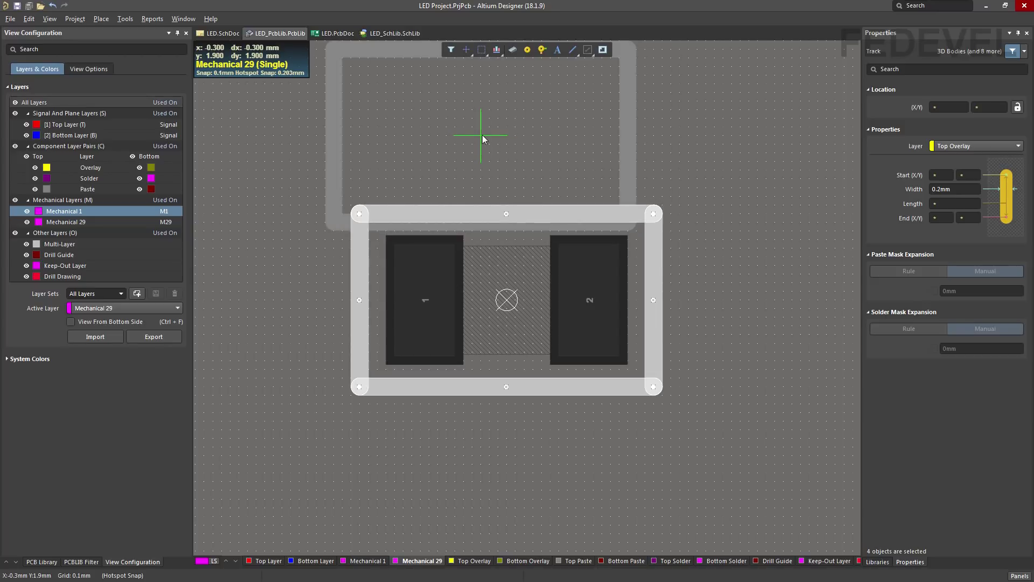
pyautogui.click(506, 306)
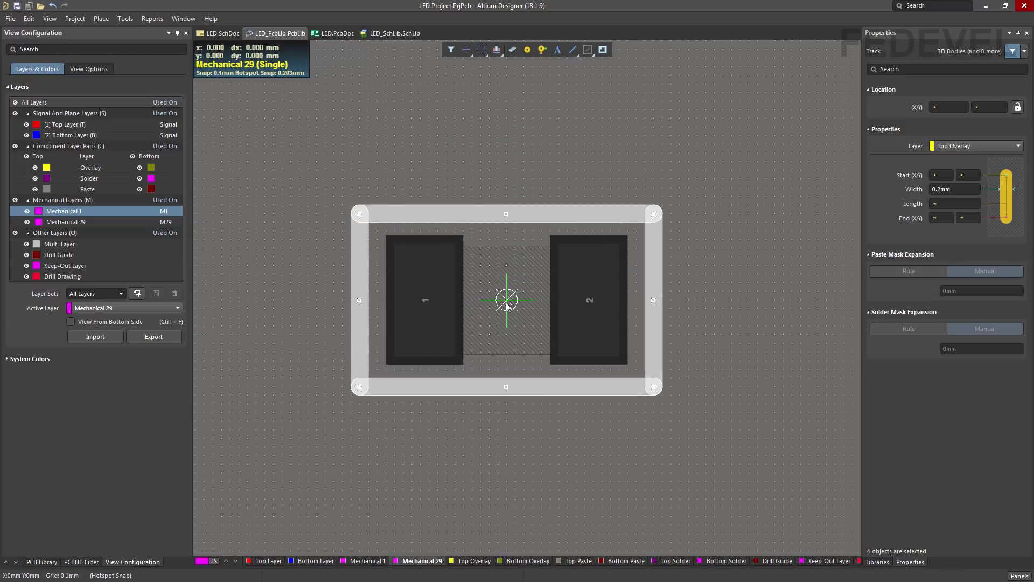
pyautogui.click(507, 306)
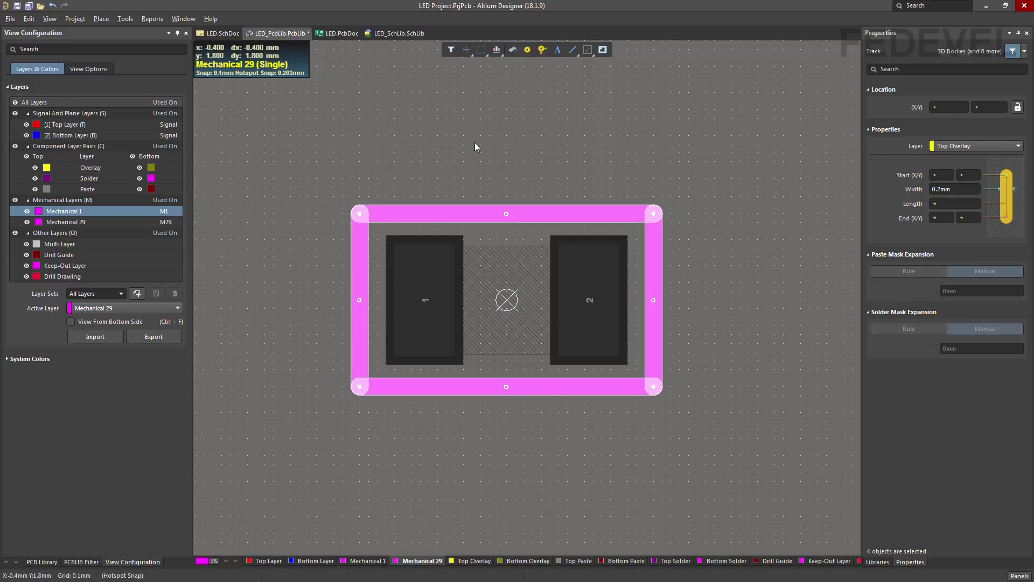
pyautogui.click(385, 127)
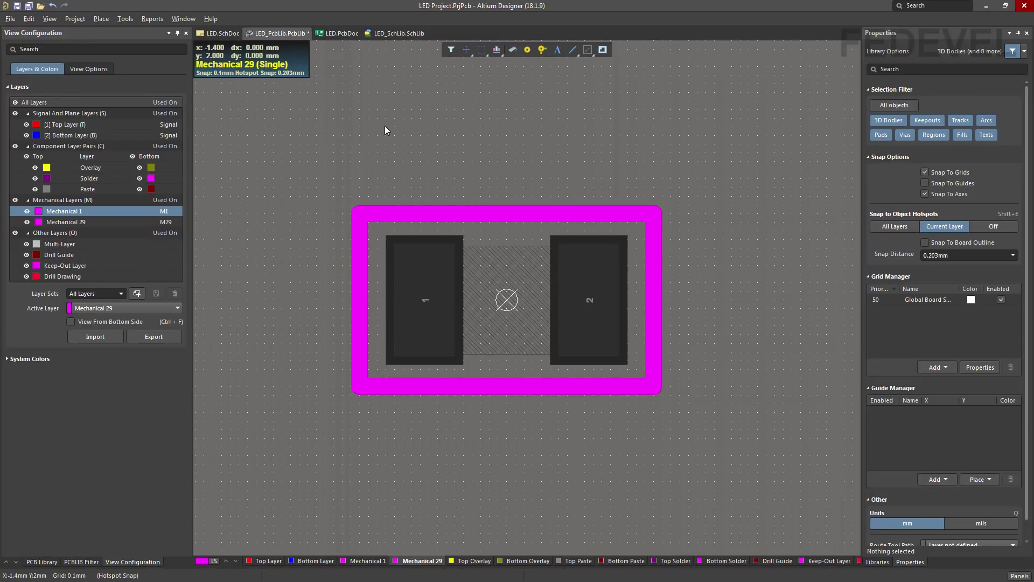
# Compare the outlines on Top Overlay and Mechanical 29, finish on Mechanical 29 and save the PCB library
pyautogui.click(474, 561)
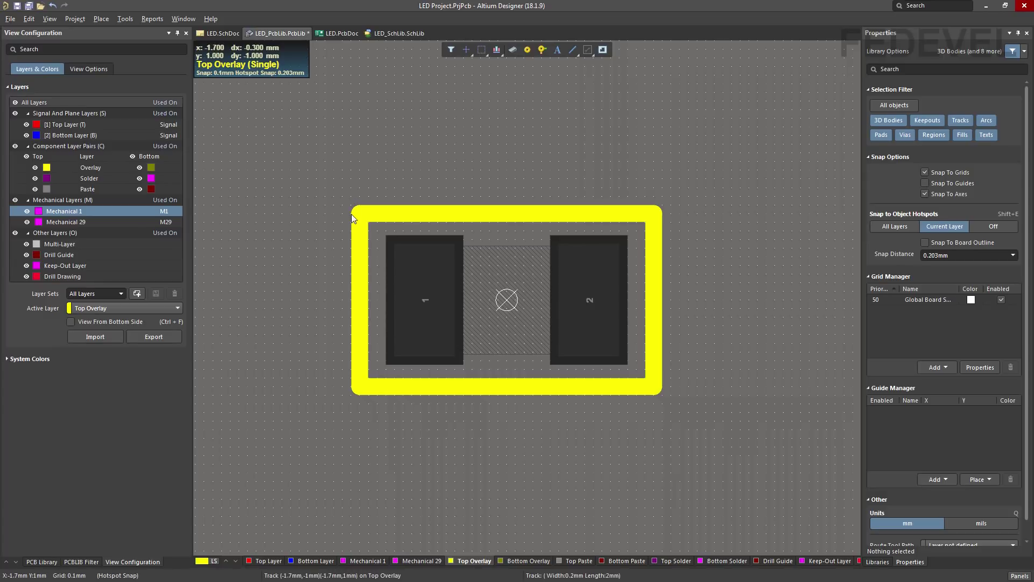
pyautogui.click(420, 561)
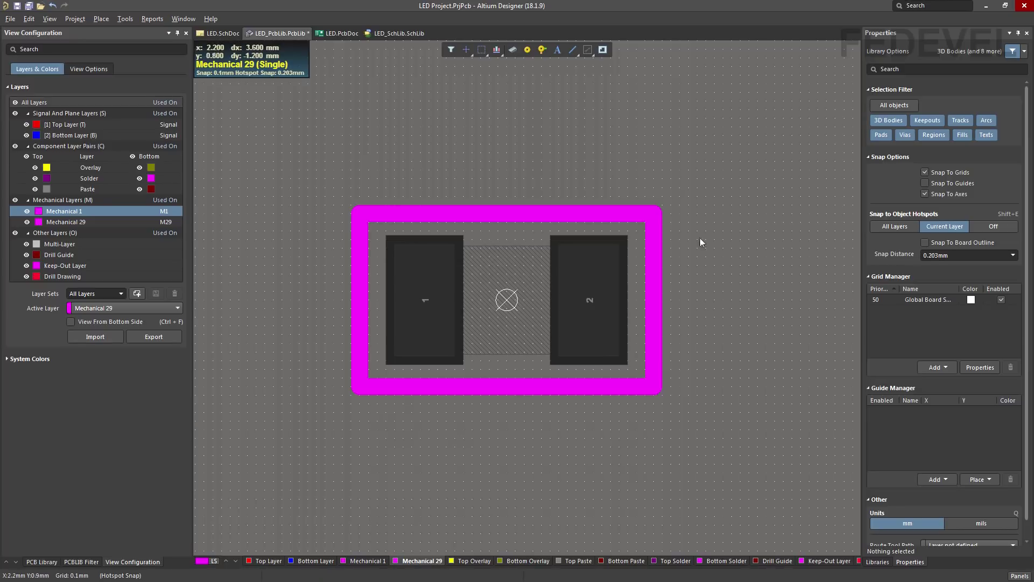
pyautogui.click(102, 21)
pyautogui.moveTo(53, 21)
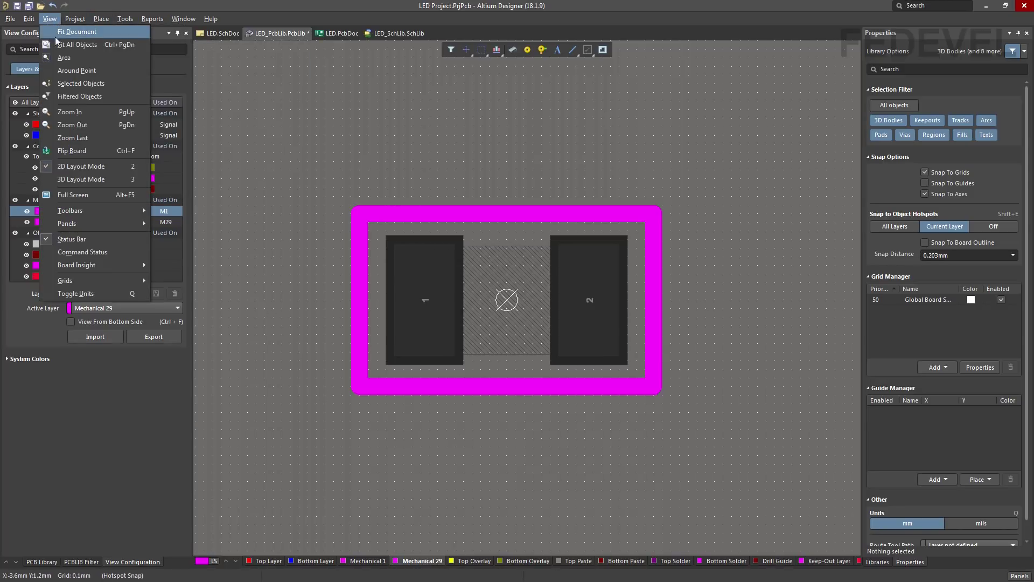
pyautogui.click(56, 33)
pyautogui.hotkey('ctrl', 's')
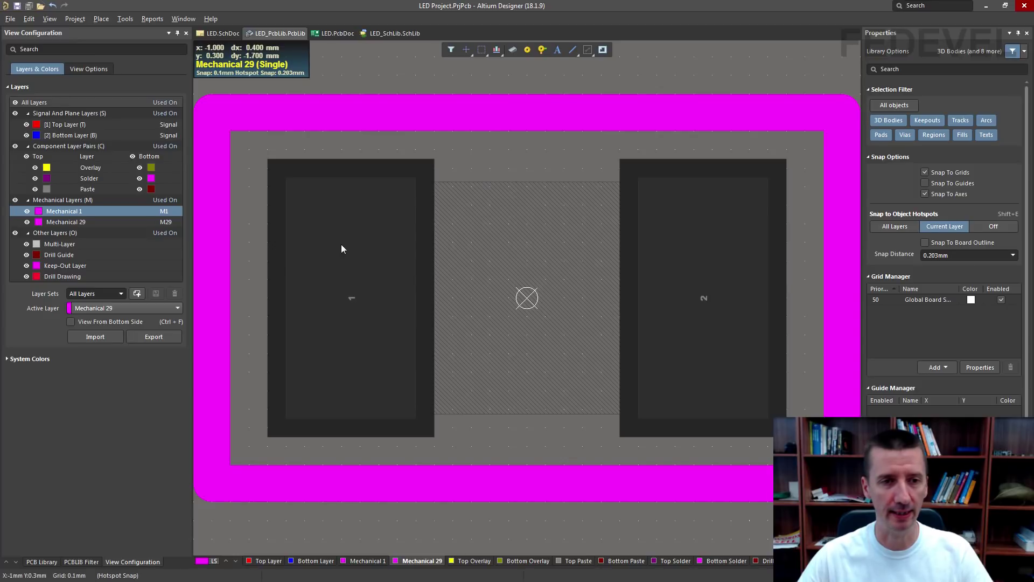
# Start placing a text string on Mechanical 29 and replace its default text with the special string .Designator
pyautogui.click(101, 19)
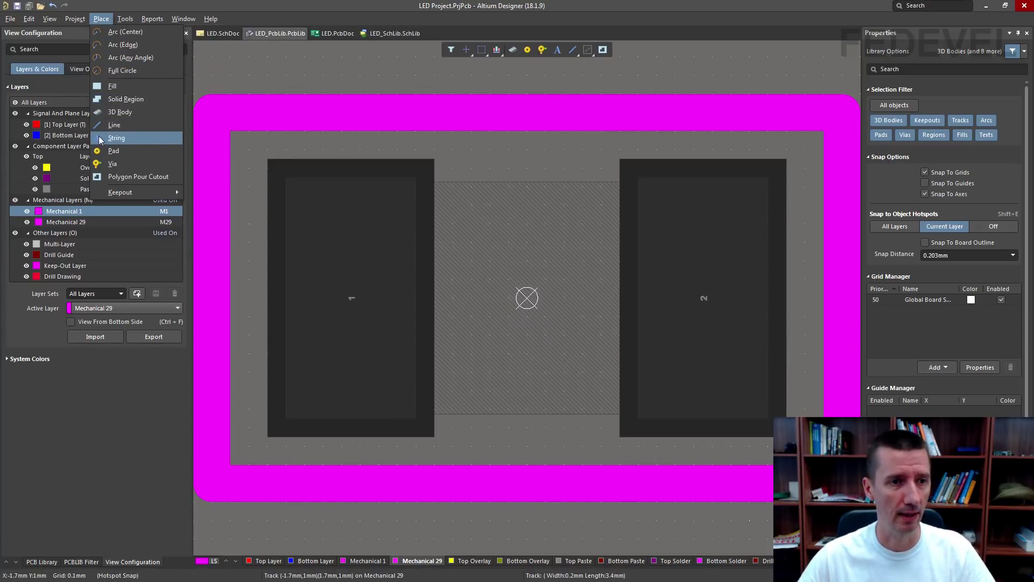
pyautogui.click(128, 138)
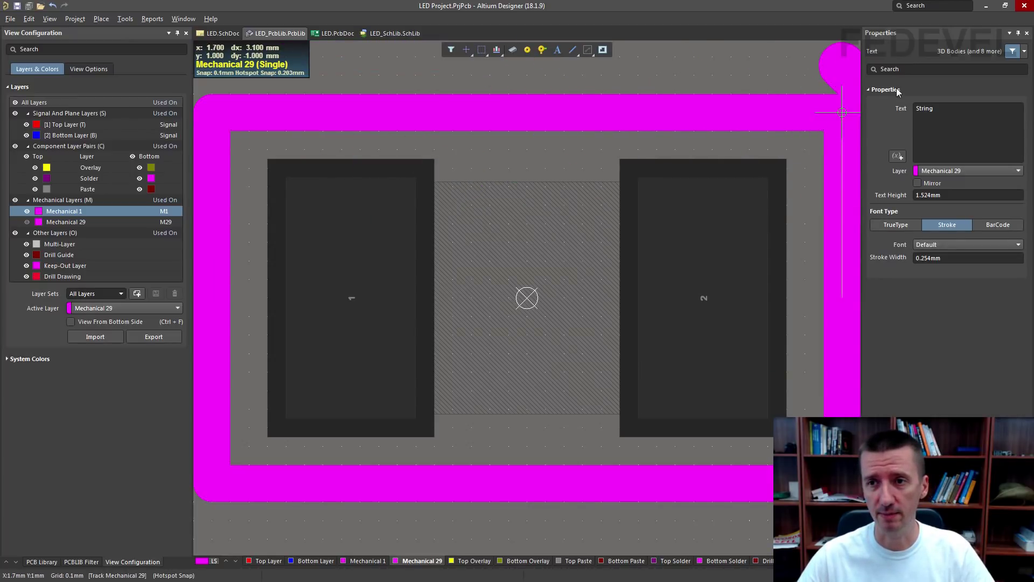
pyautogui.doubleClick(942, 110)
pyautogui.press('Delete')
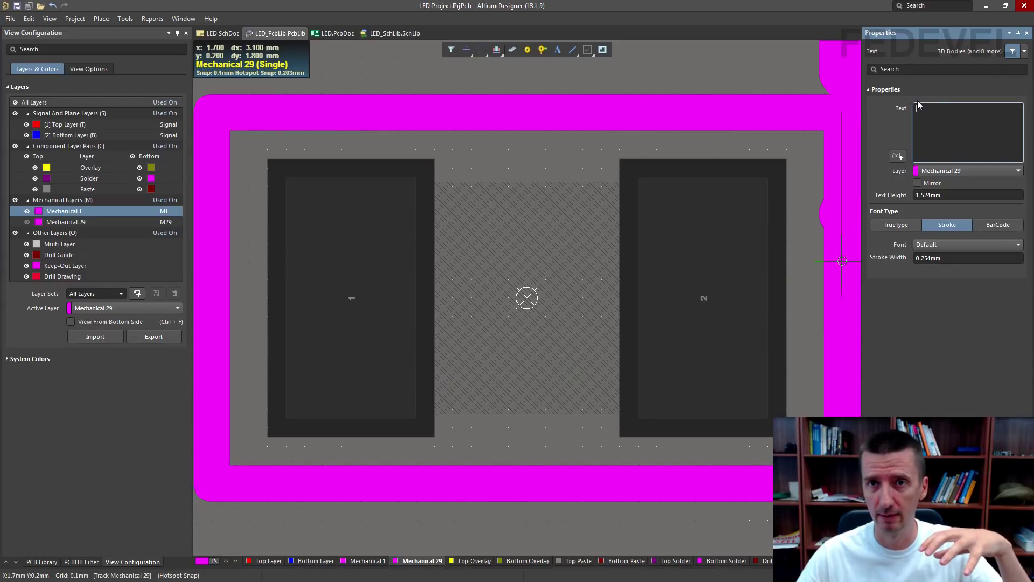
pyautogui.click(902, 159)
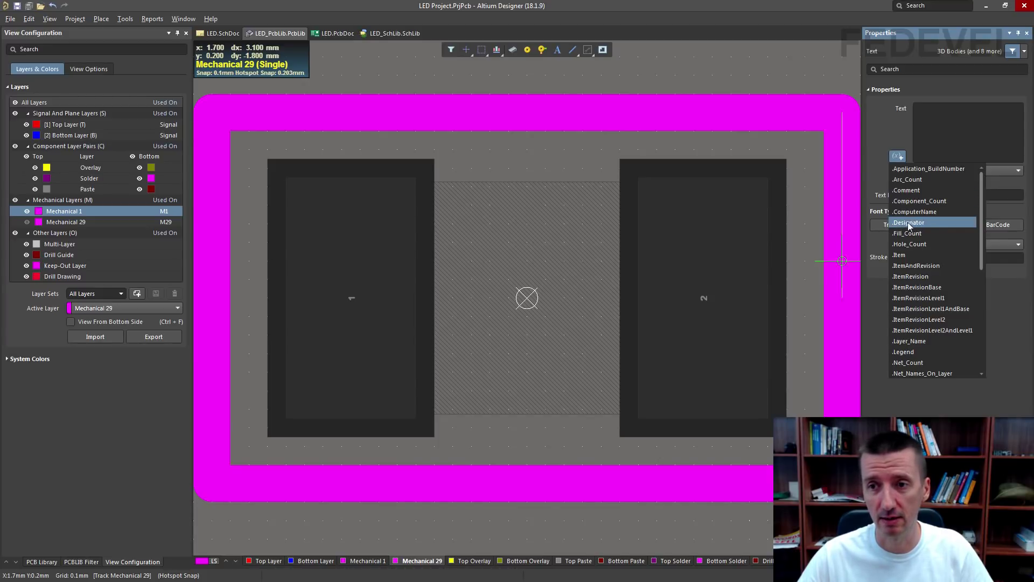
pyautogui.click(936, 224)
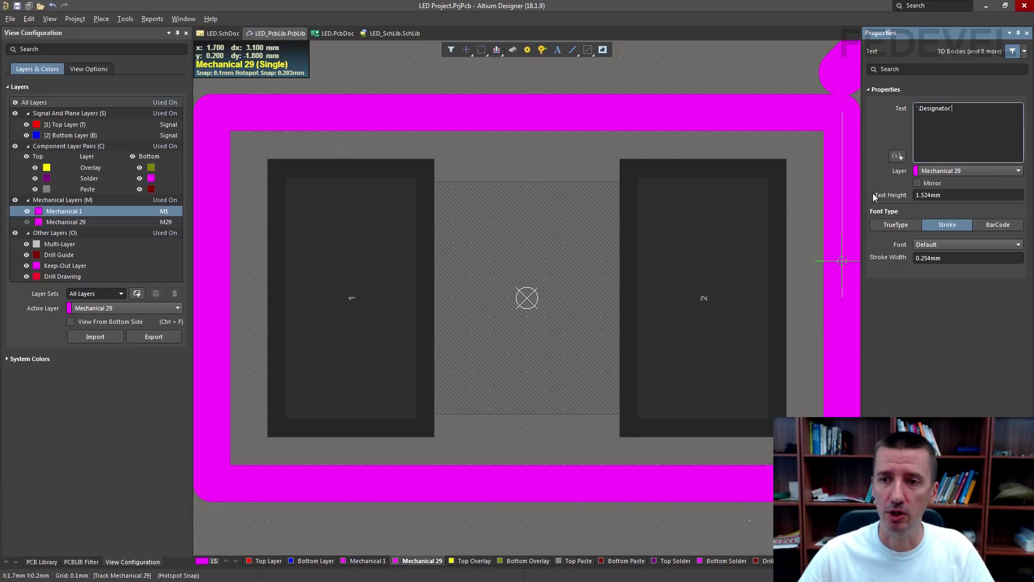
# Set the designator string's text height to 0.7 mm and its stroke width to 0.1 mm
pyautogui.click(946, 195)
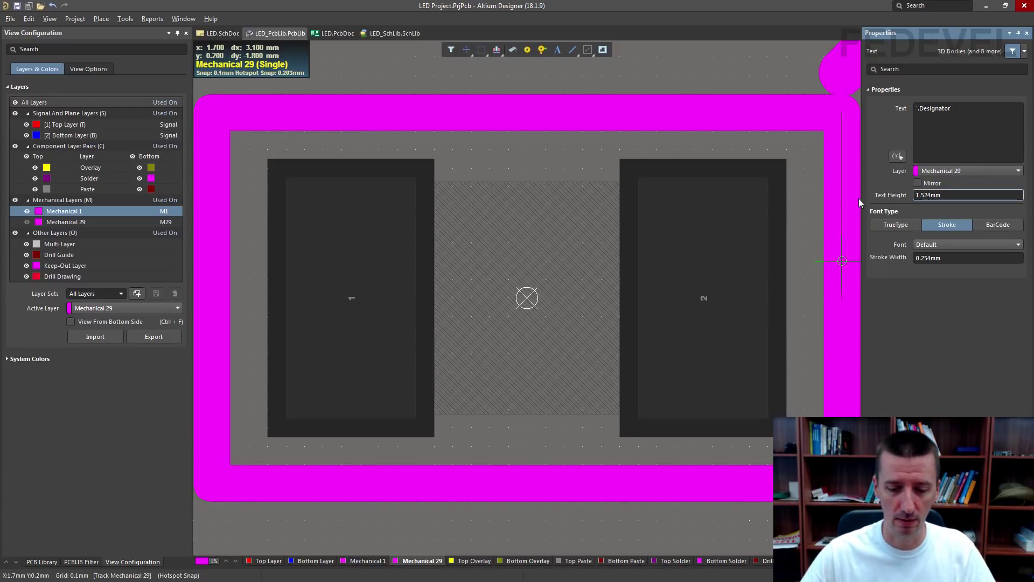
pyautogui.hotkey('ctrl', 'a')
pyautogui.write('0.7')
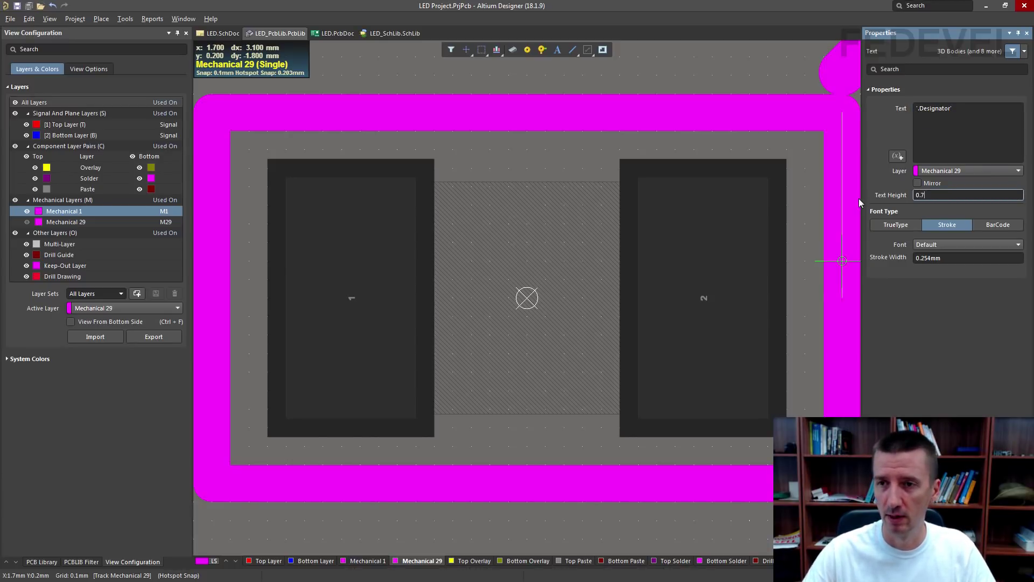
pyautogui.click(950, 259)
pyautogui.hotkey('ctrl', 'a')
pyautogui.write('0.1')
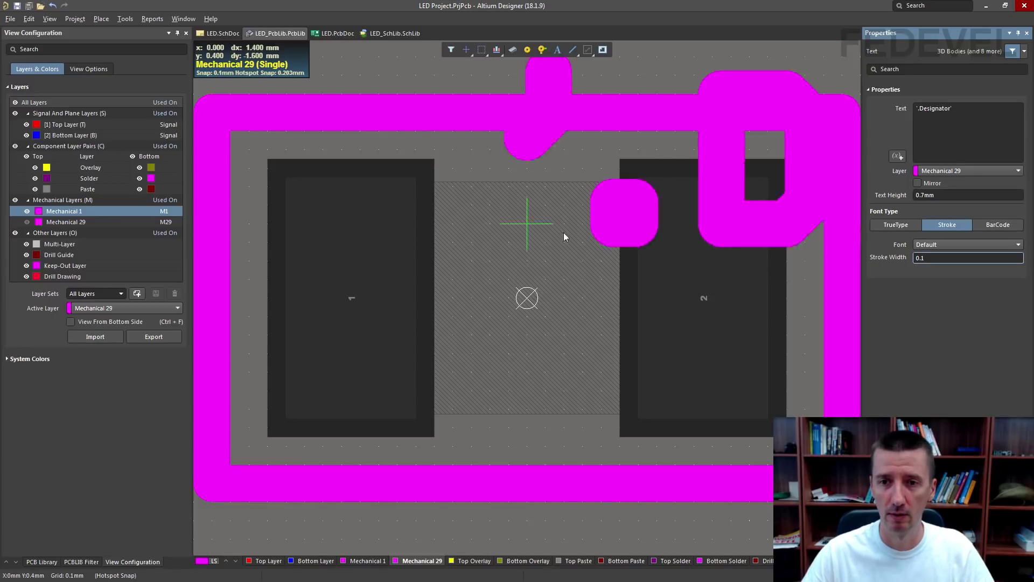
# Place the designator string on Mechanical 29 at about X -1.3 mm, Y -0.4 mm and save the PCB library
pyautogui.click(286, 372)
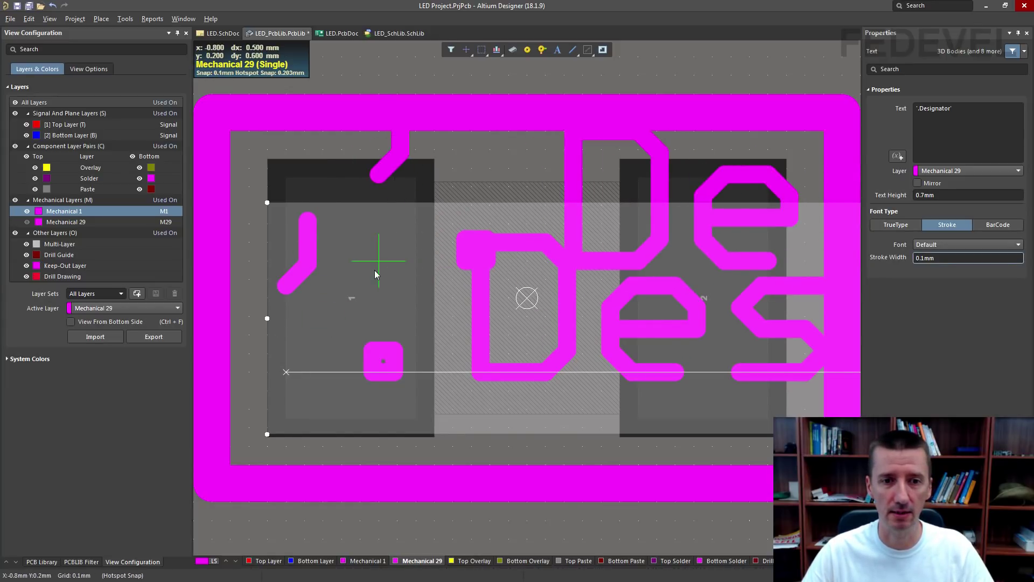
pyautogui.press('Escape')
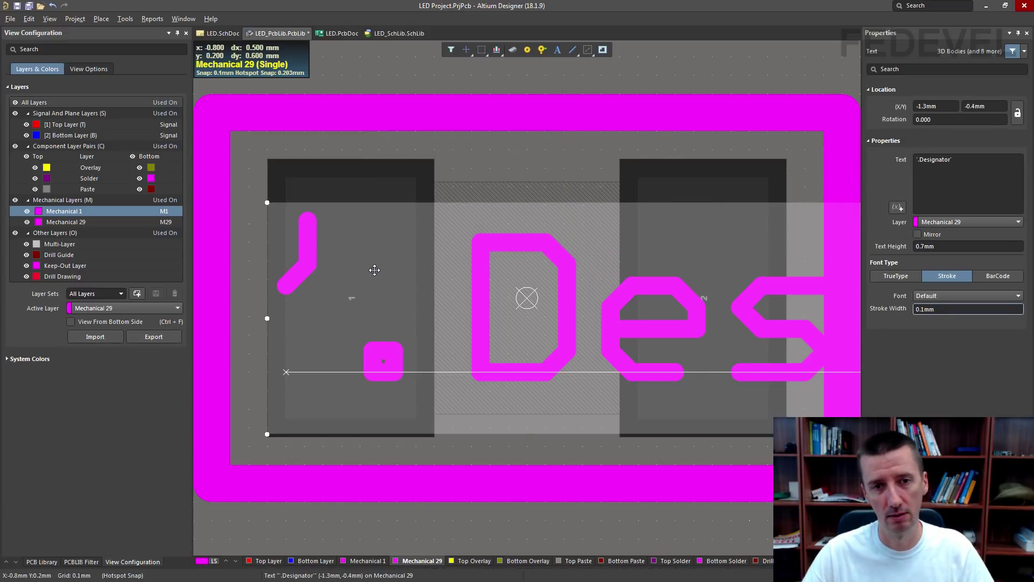
pyautogui.click(421, 75)
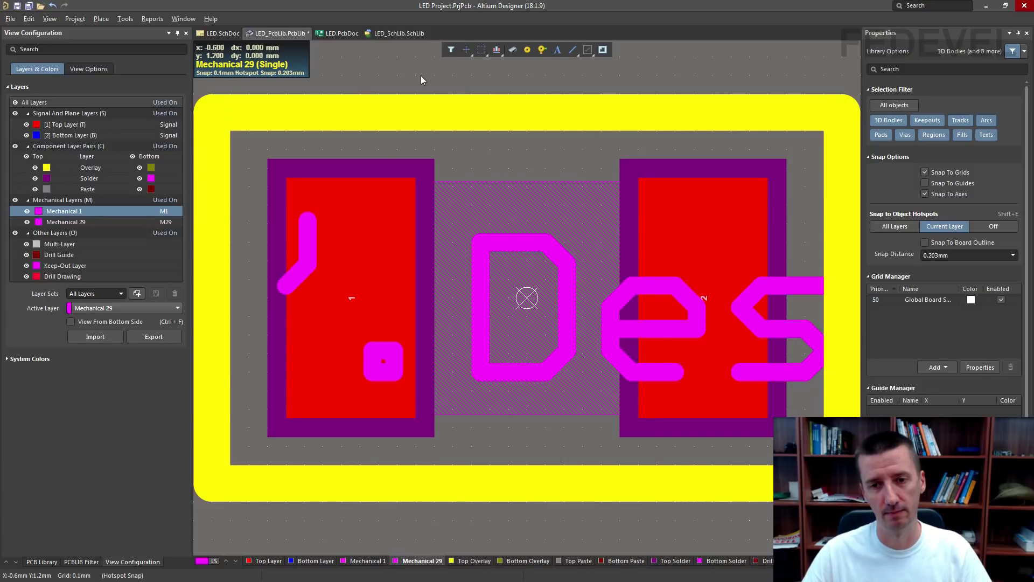
pyautogui.hotkey('ctrl', 's')
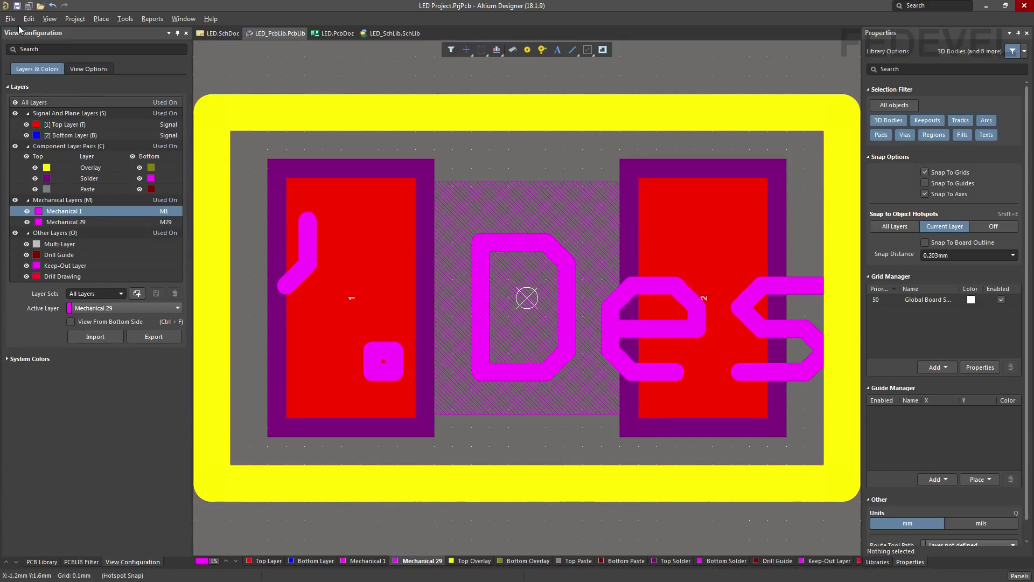
pyautogui.click(18, 7)
# Start the Footprint Wizard with the Resistors component pattern and Metric (mm) units
pyautogui.click(124, 20)
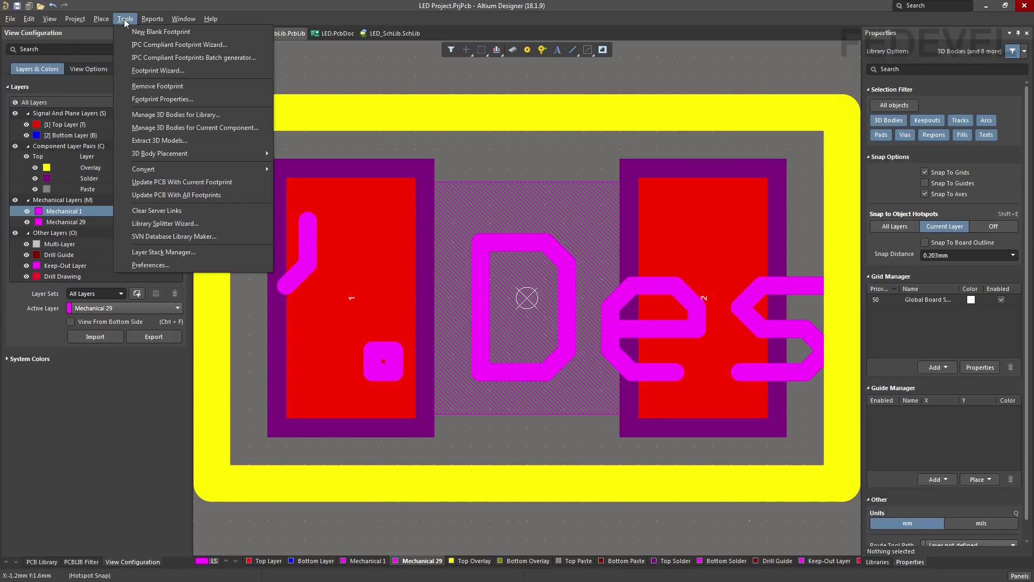
pyautogui.click(206, 70)
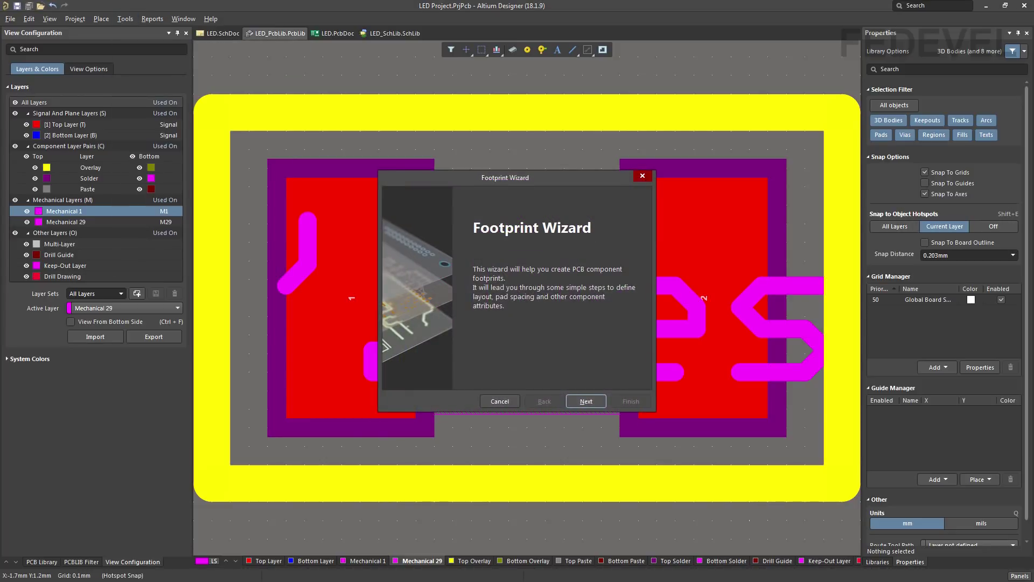
pyautogui.click(581, 403)
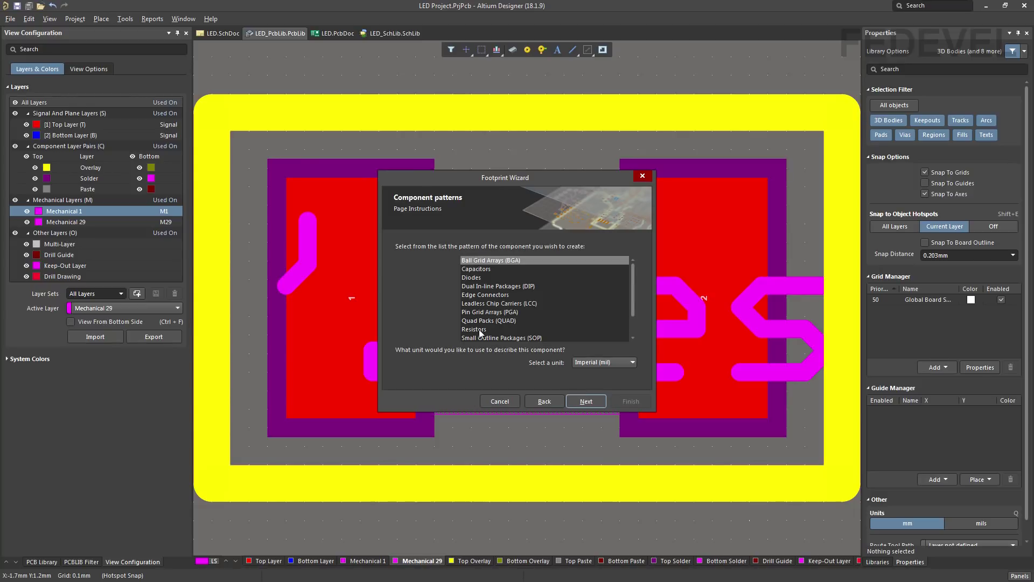
pyautogui.click(496, 330)
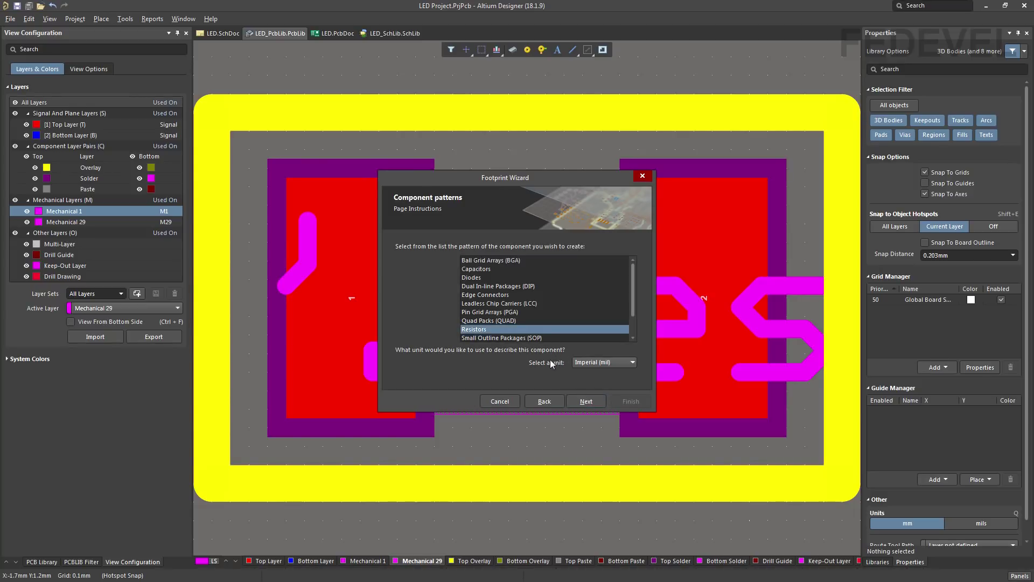
pyautogui.click(615, 362)
pyautogui.click(615, 374)
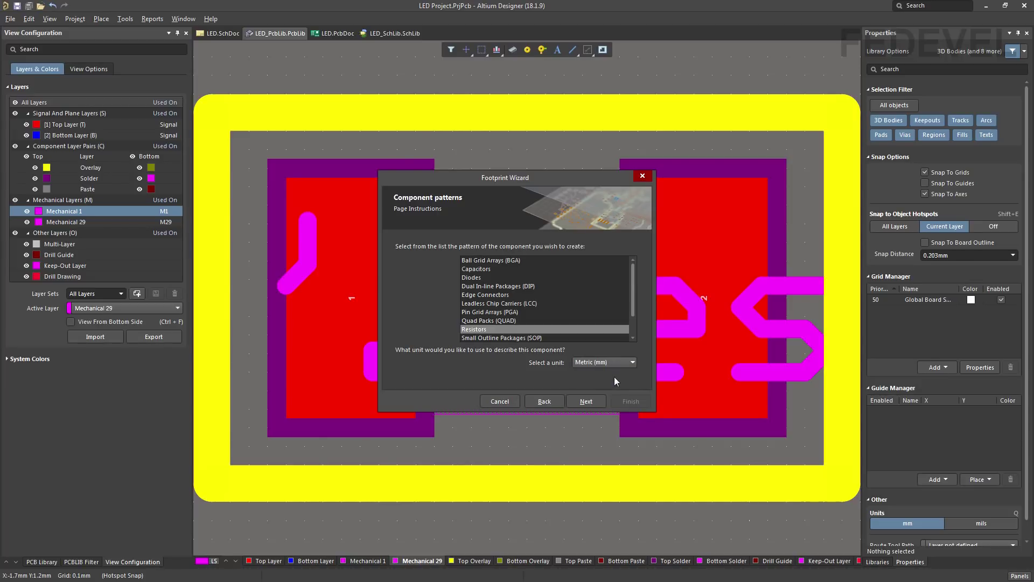
pyautogui.click(596, 400)
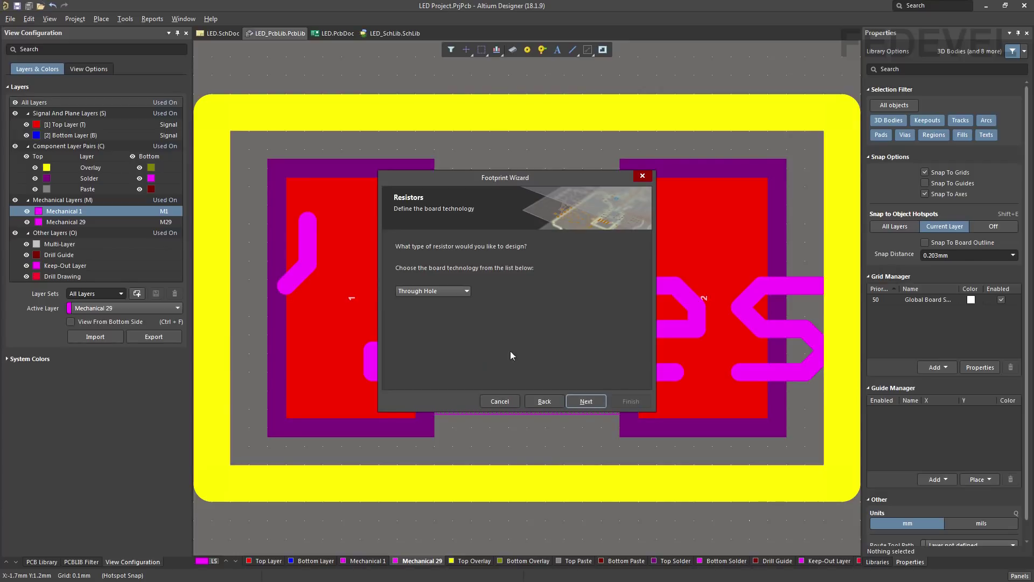
# Set the board technology of the wizard footprint to Surface Mount and proceed to the pad dimensions
pyautogui.click(439, 292)
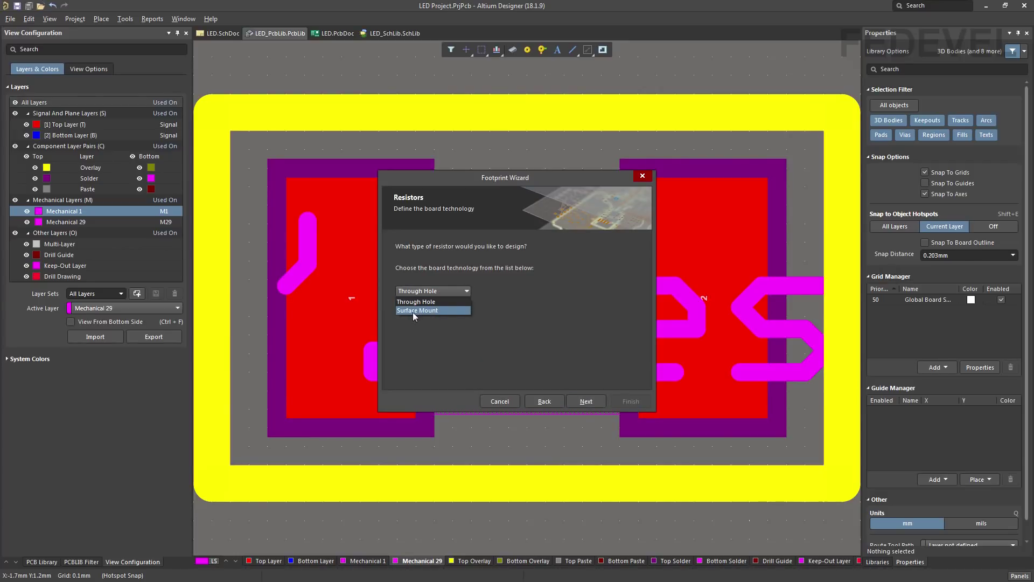
pyautogui.click(445, 311)
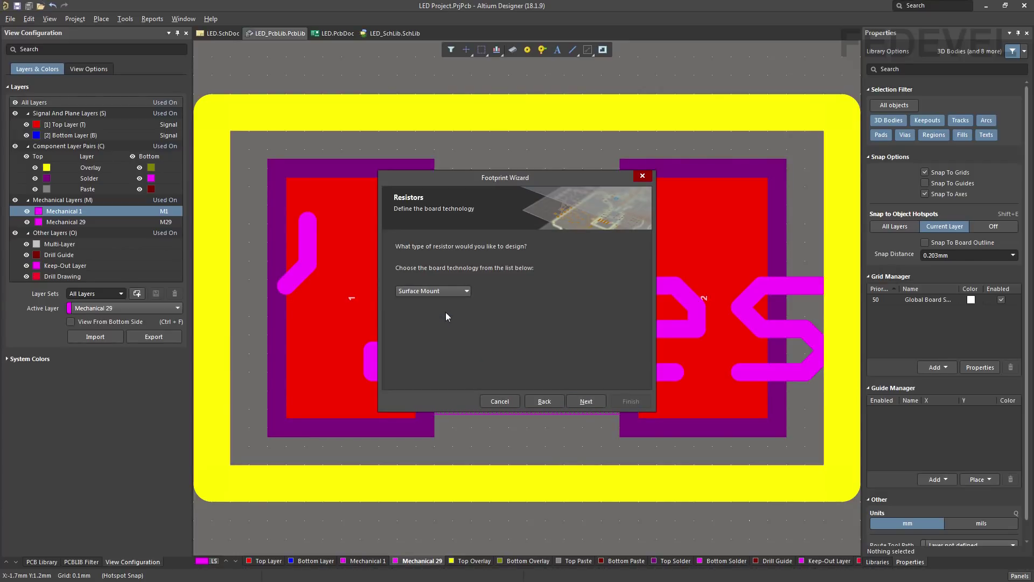
pyautogui.click(597, 402)
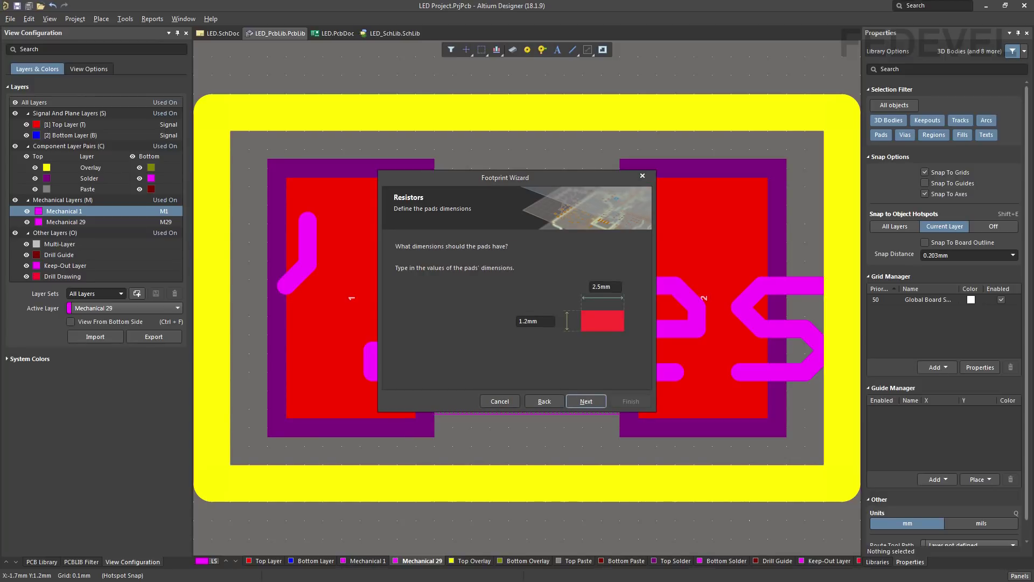
# Switch to the browser, open the LNJ337W83RA datasheet from its Digi-Key page and examine the Recommended Land Layout before returning to Altium Designer
pyautogui.hotkey('alt', 'Tab')
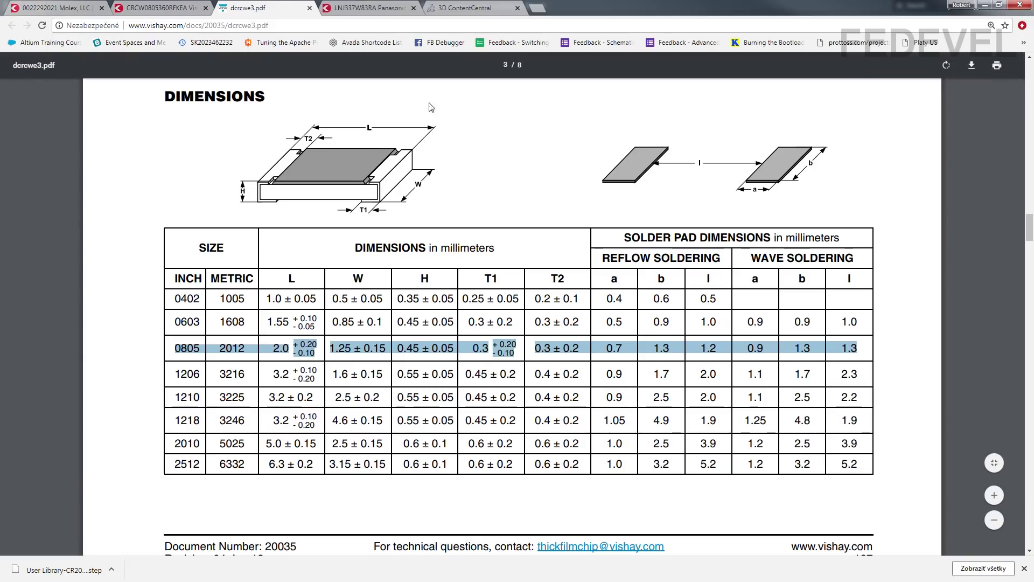
pyautogui.click(363, 14)
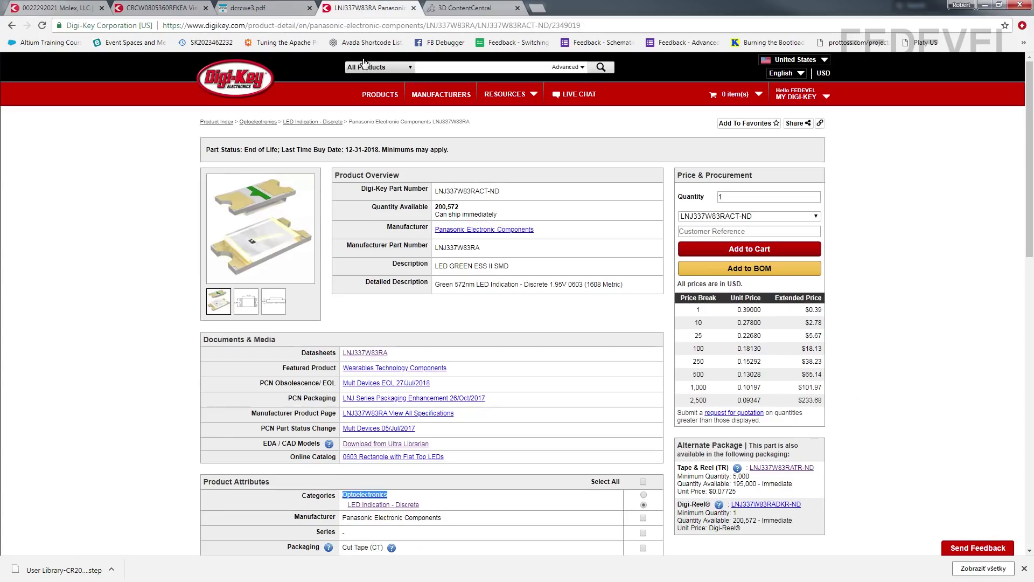
pyautogui.click(358, 353)
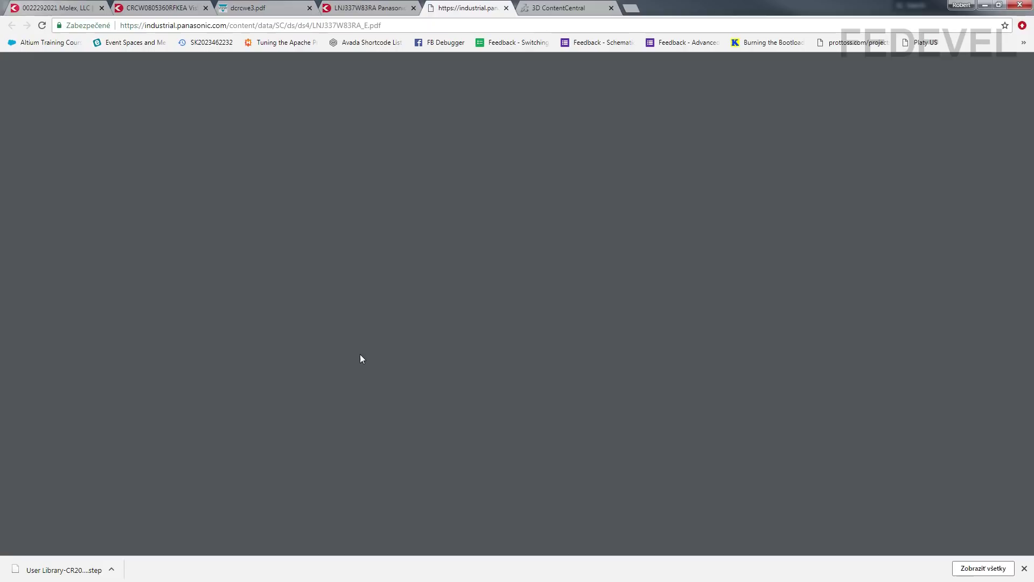
pyautogui.scroll(-15, 496, 255)
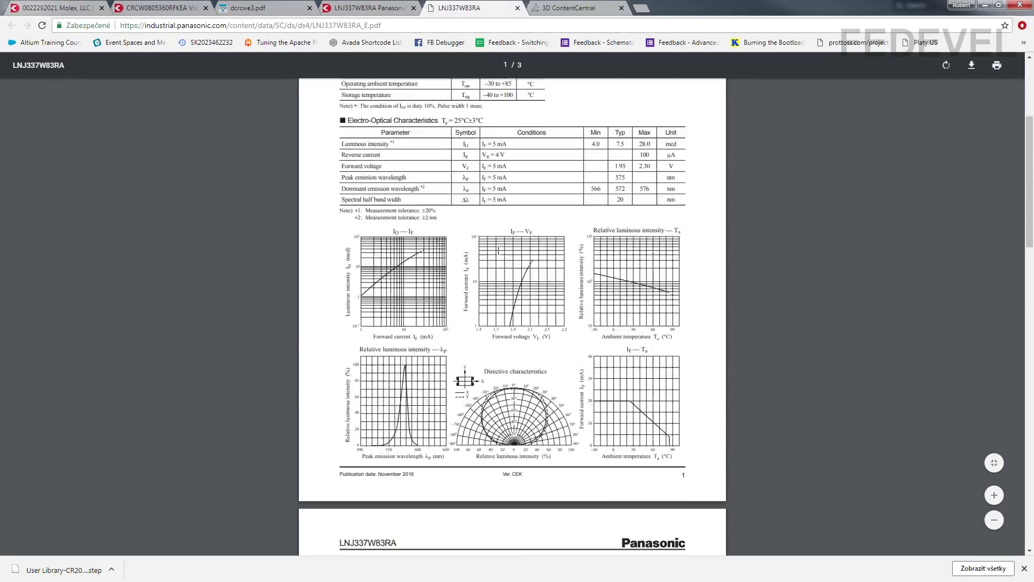
pyautogui.scroll(-5, 499, 253)
pyautogui.scroll(3, 499, 253)
pyautogui.scroll(1, 499, 255)
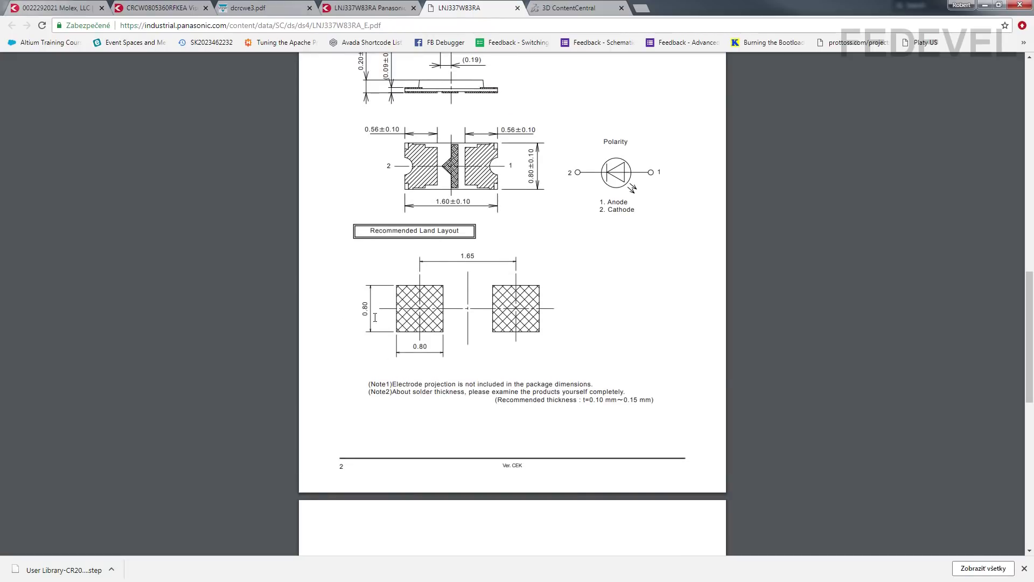
pyautogui.click(984, 5)
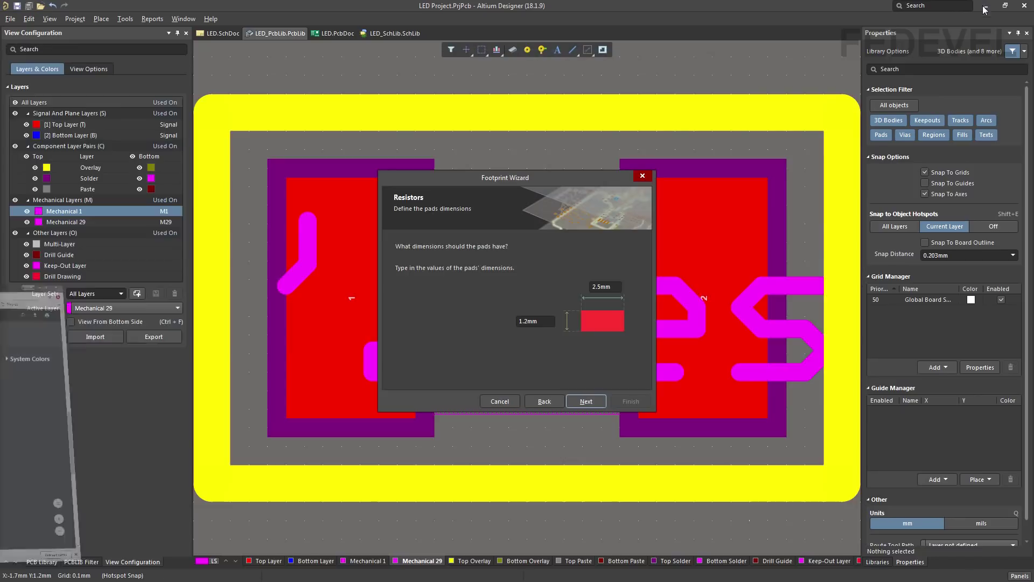
# Set the pad dimensions to 0.8 mm by 0.8 mm and proceed to the pad layout
pyautogui.doubleClick(620, 289)
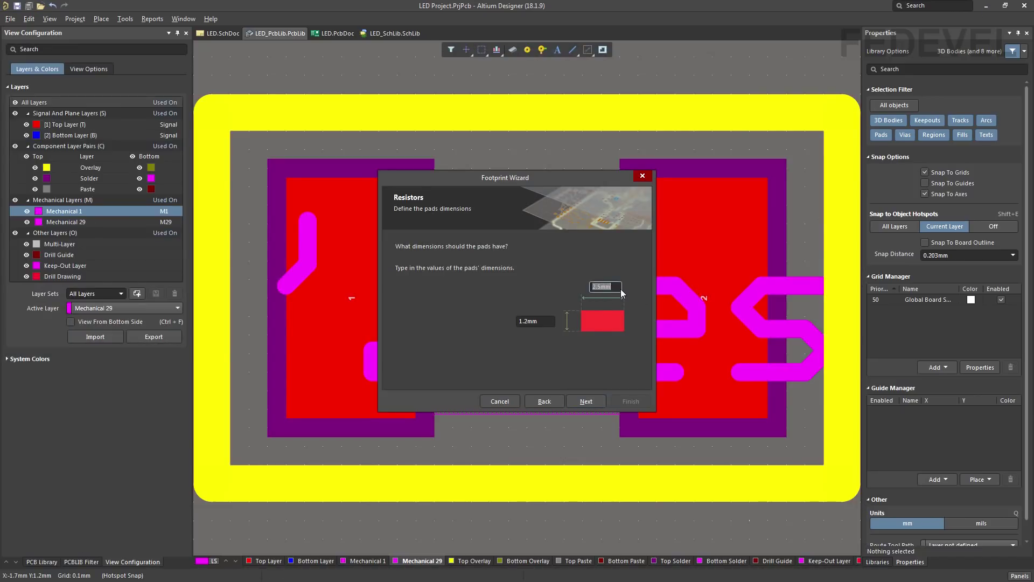
pyautogui.write('0.8')
pyautogui.doubleClick(541, 321)
pyautogui.write('0.')
pyautogui.click(590, 399)
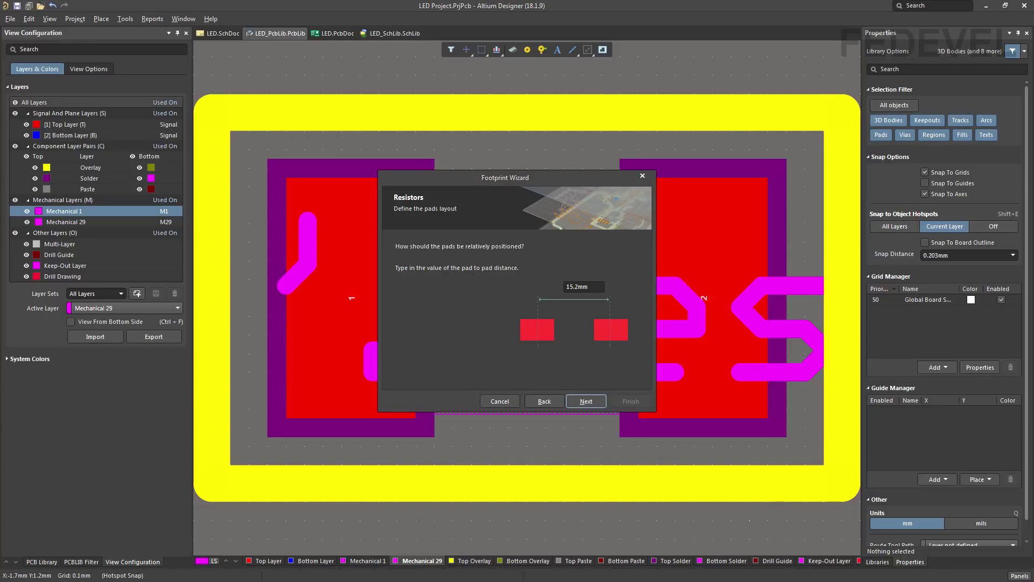
# Check the pad spacing in the LED datasheet in the browser and set the wizard's pad to pad distance to 1.65 mm
pyautogui.hotkey('alt', 'Tab')
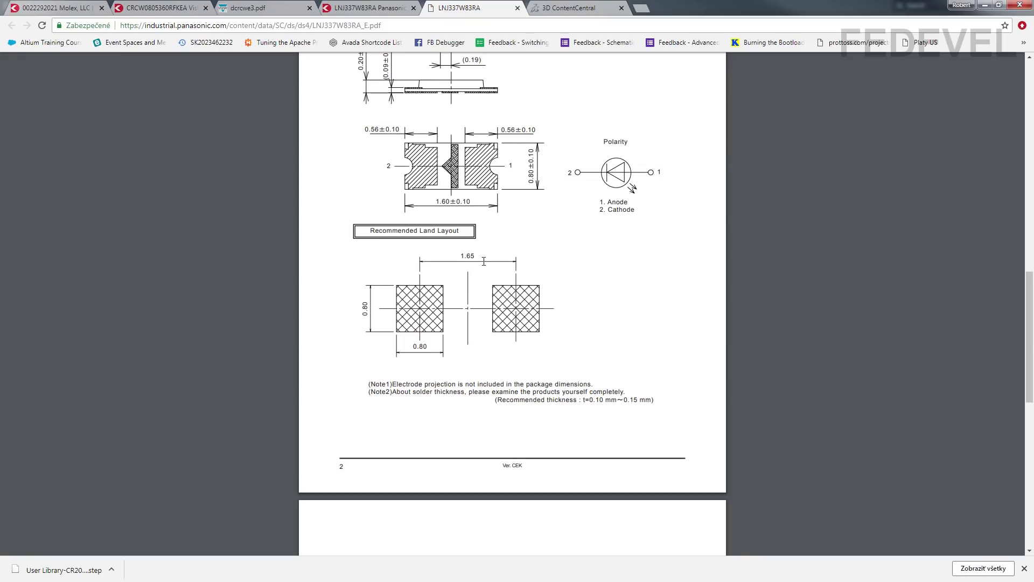
pyautogui.click(985, 5)
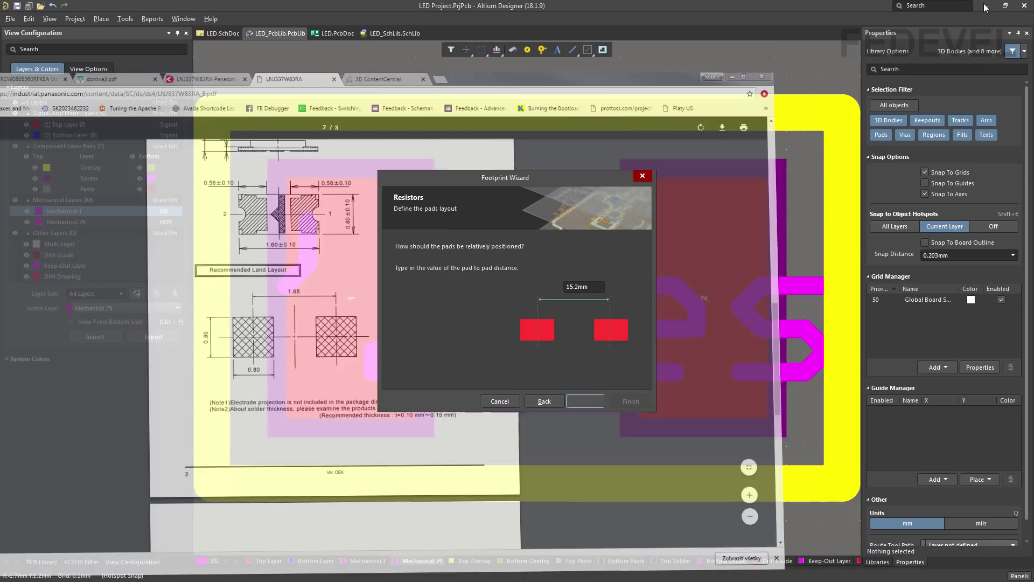
pyautogui.doubleClick(603, 287)
pyautogui.write('1.65')
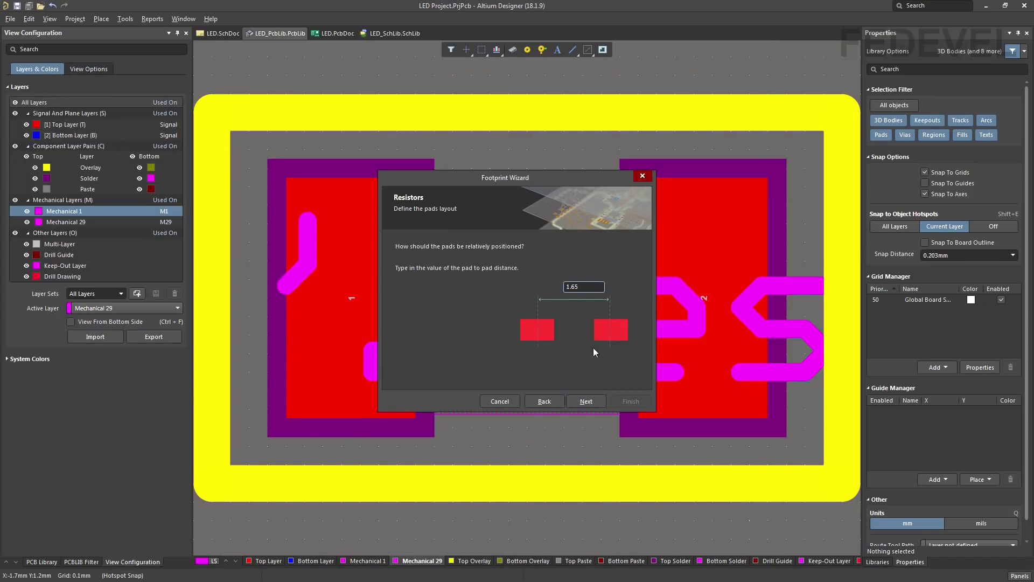
pyautogui.click(587, 402)
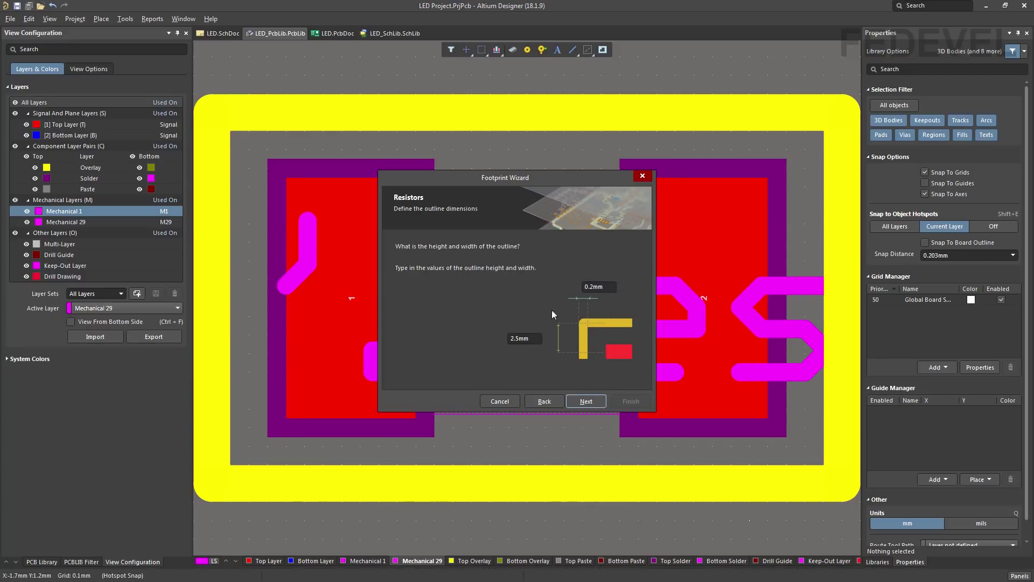
# Accept the default outline dimensions, name the footprint LED0603G and finish the wizard, showing the library's footprint list
pyautogui.click(586, 401)
pyautogui.doubleClick(492, 261)
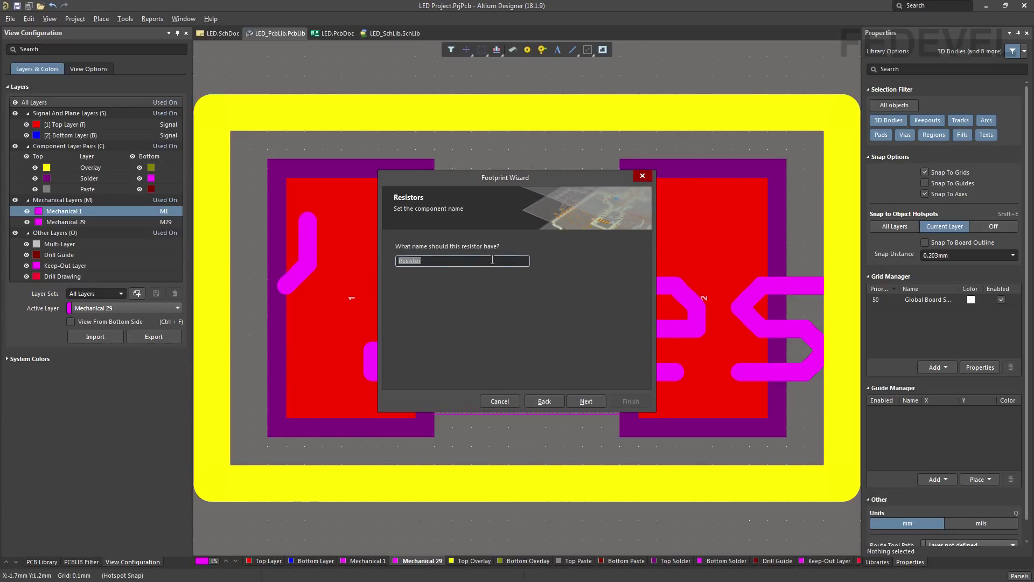
pyautogui.write('LED060')
pyautogui.click(589, 400)
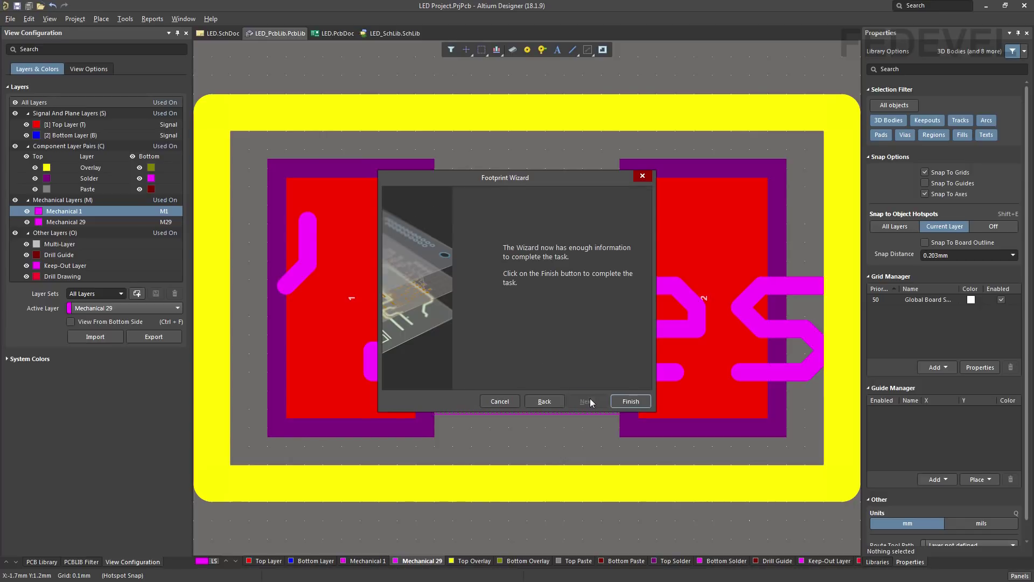
pyautogui.click(630, 401)
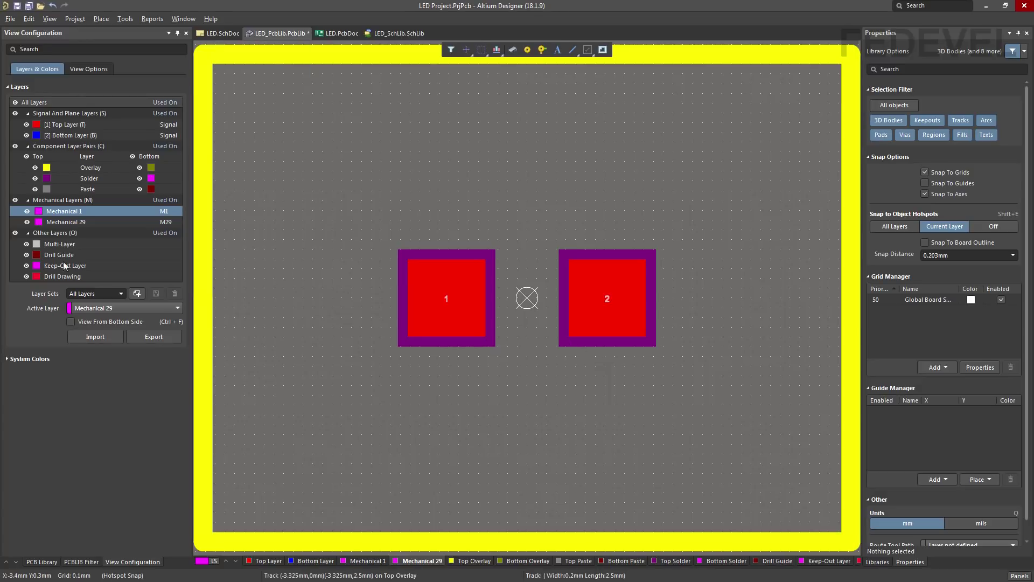
pyautogui.click(41, 562)
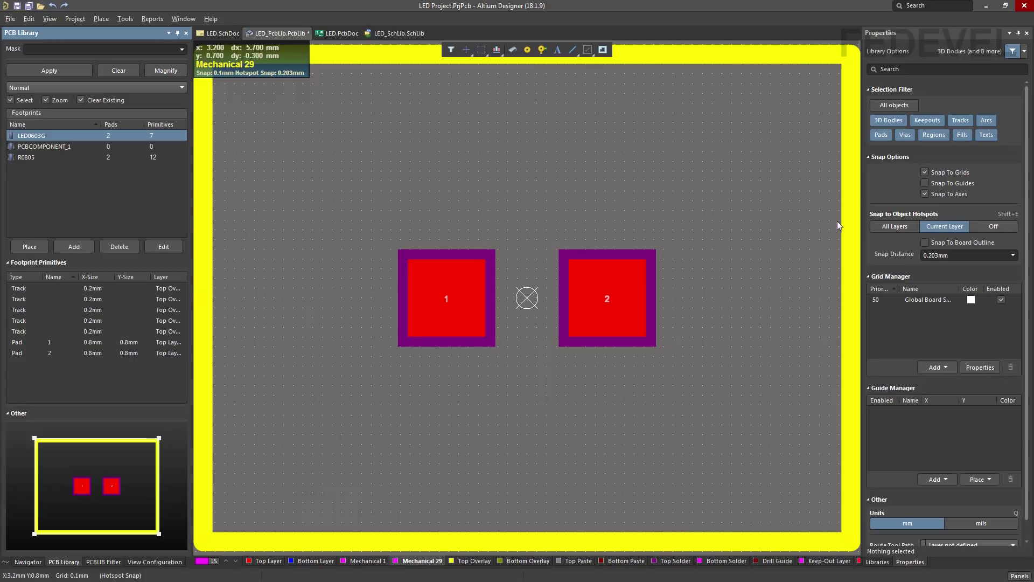
# On Top Overlay, move the outline's upper track to Y 0.8 mm and its lower track to Y -0.8 mm
pyautogui.click(467, 563)
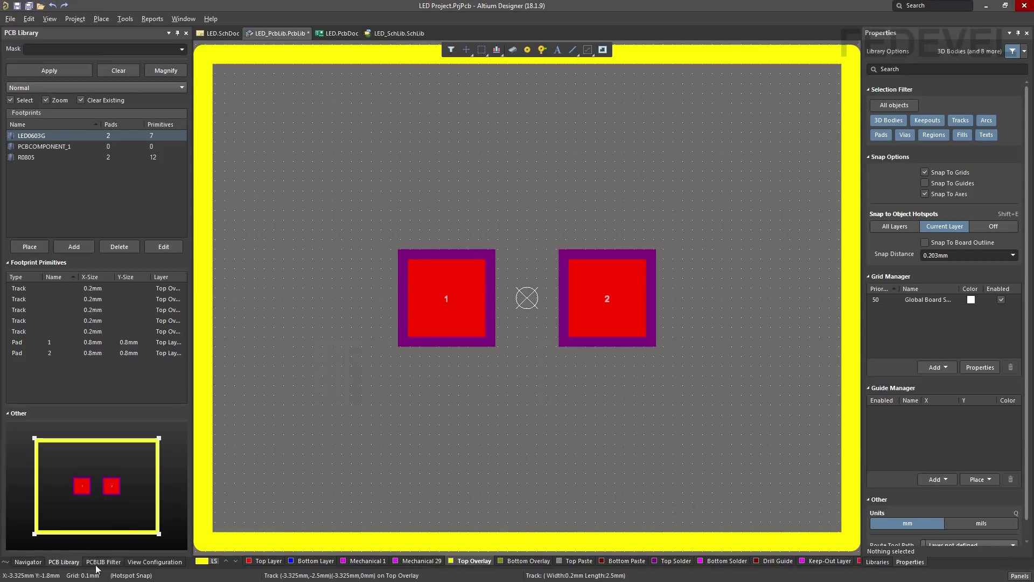
pyautogui.click(681, 58)
pyautogui.moveTo(682, 57); pyautogui.dragTo(681, 219)
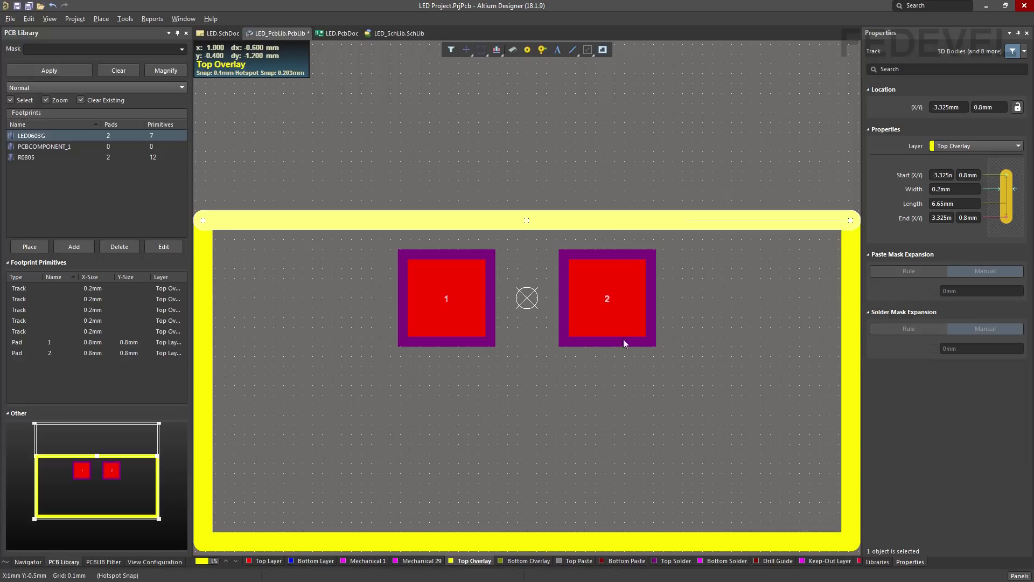
pyautogui.click(619, 541)
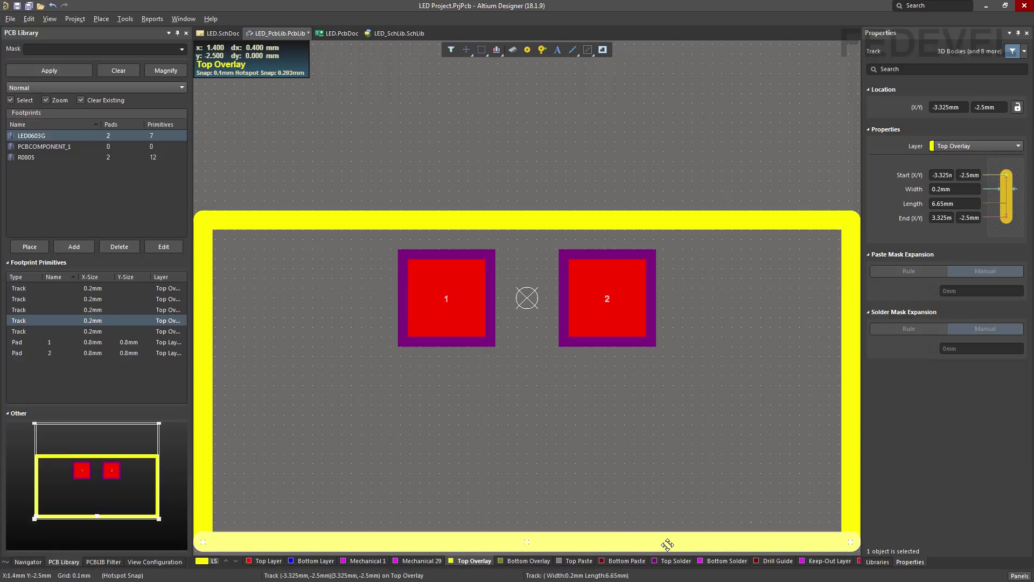
pyautogui.moveTo(667, 543); pyautogui.dragTo(667, 375)
pyautogui.click(631, 434)
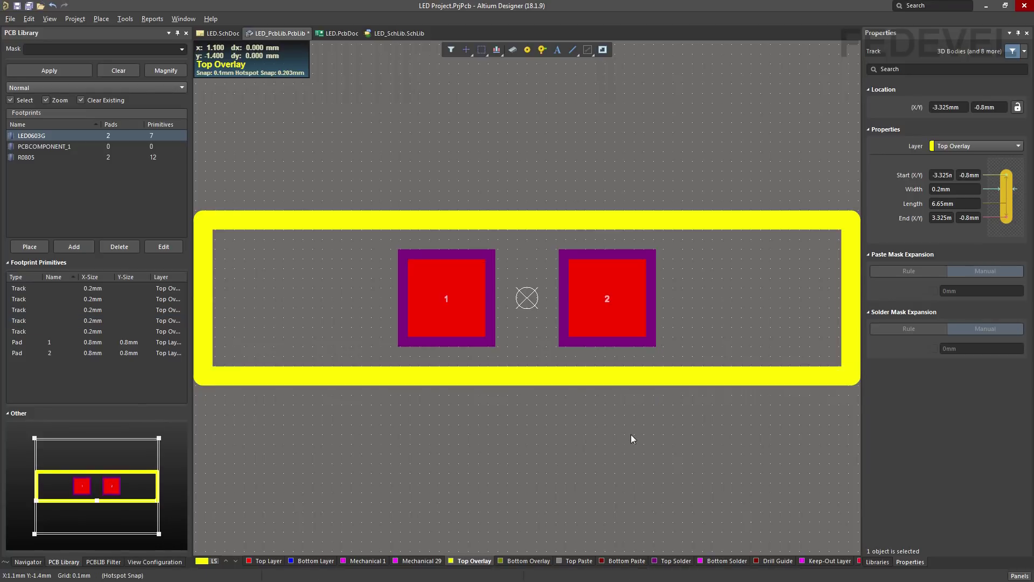
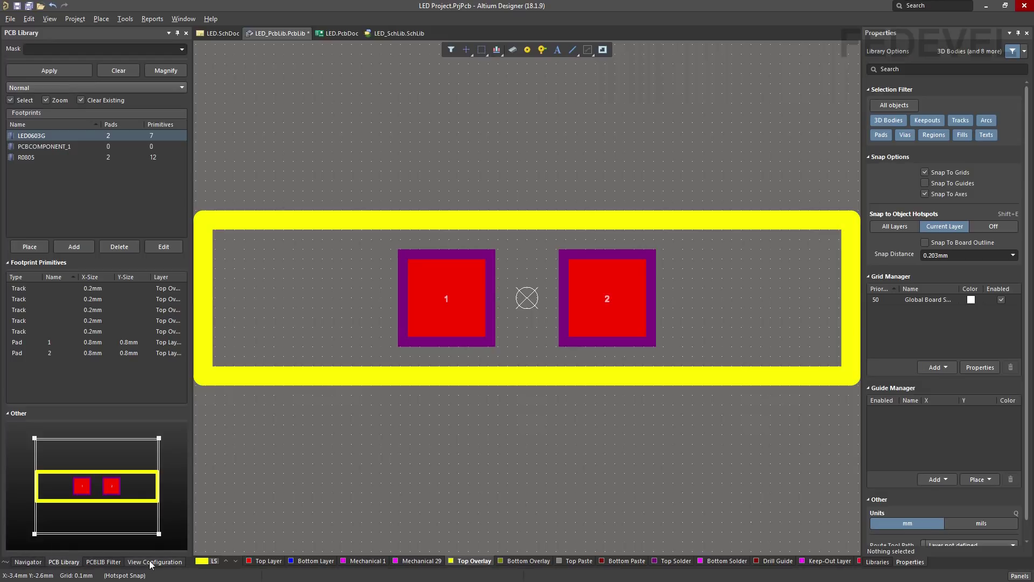
# Check the pin numbering of the LNJ337W83RA LED symbol in the project's LED_SchLib schematic library
pyautogui.click(5, 562)
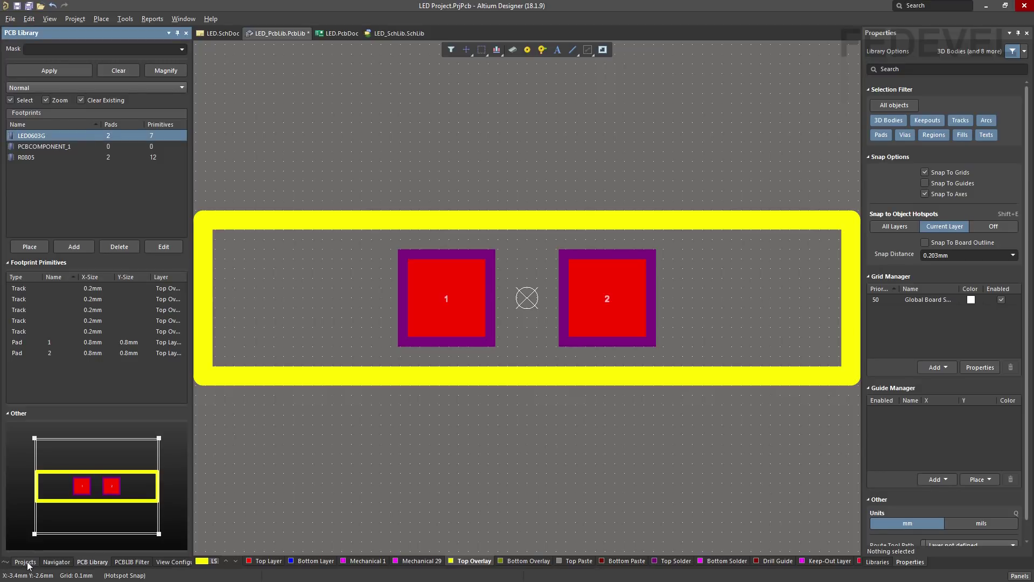
pyautogui.click(25, 562)
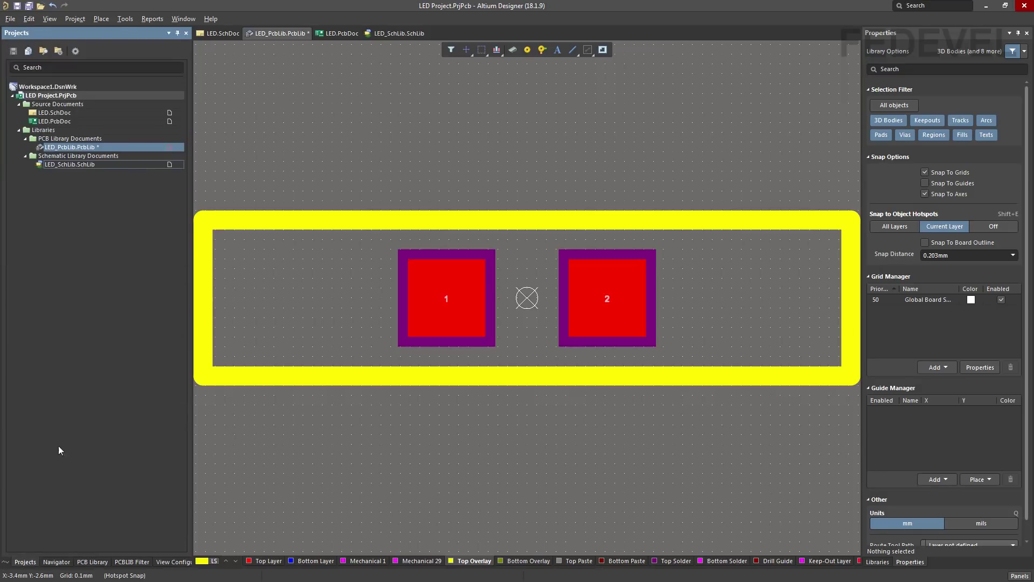
pyautogui.doubleClick(79, 165)
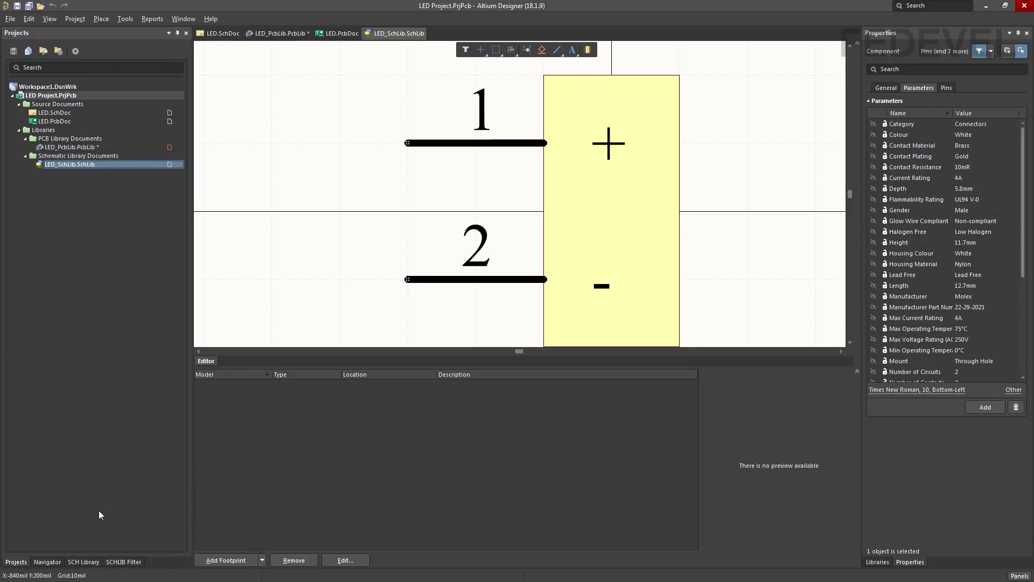
pyautogui.click(81, 563)
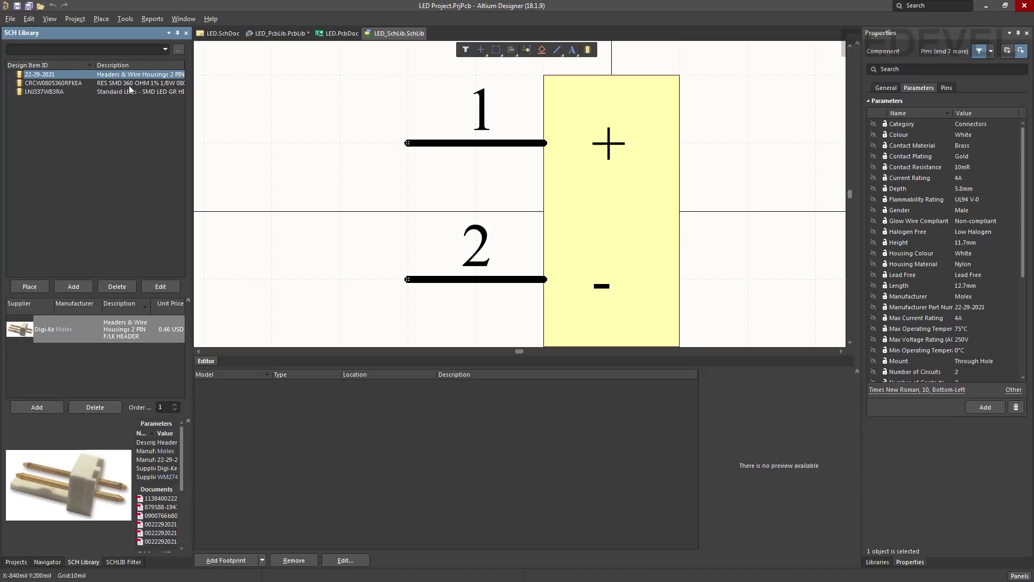
pyautogui.click(80, 91)
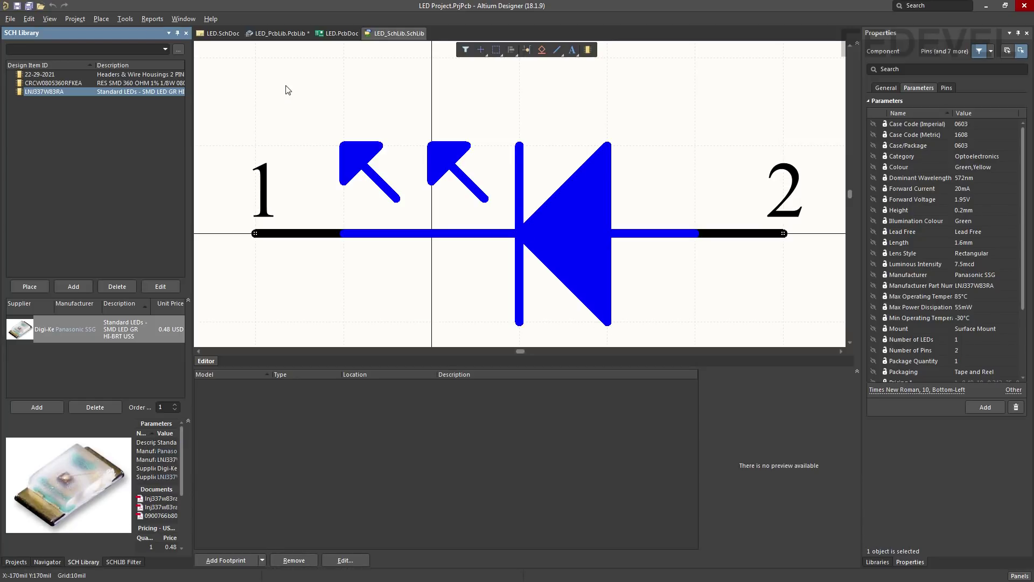
# Return to the PCB library and move the LED0603G outline's right-hand track inward to X 1.7 mm
pyautogui.click(275, 35)
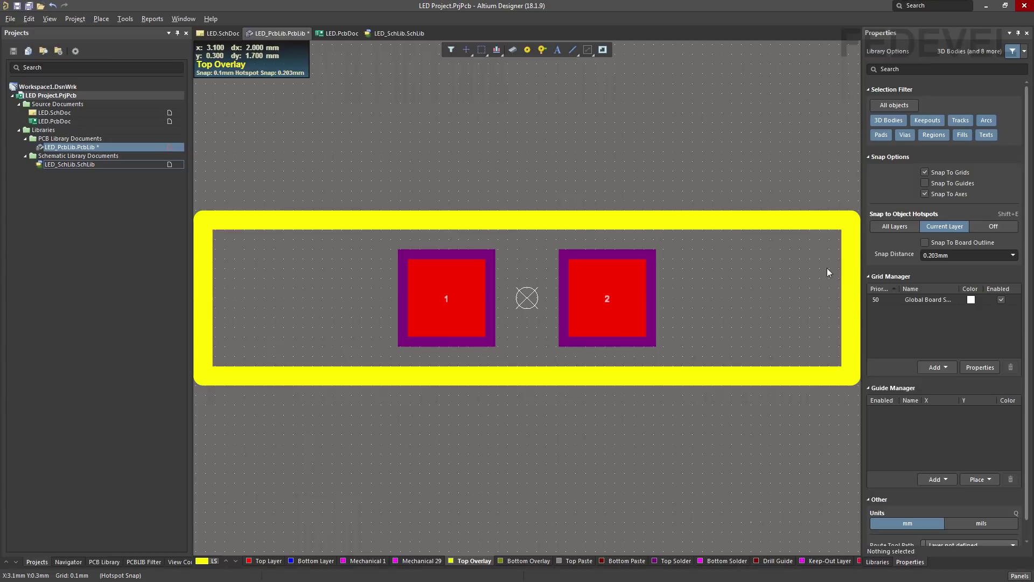
pyautogui.click(849, 245)
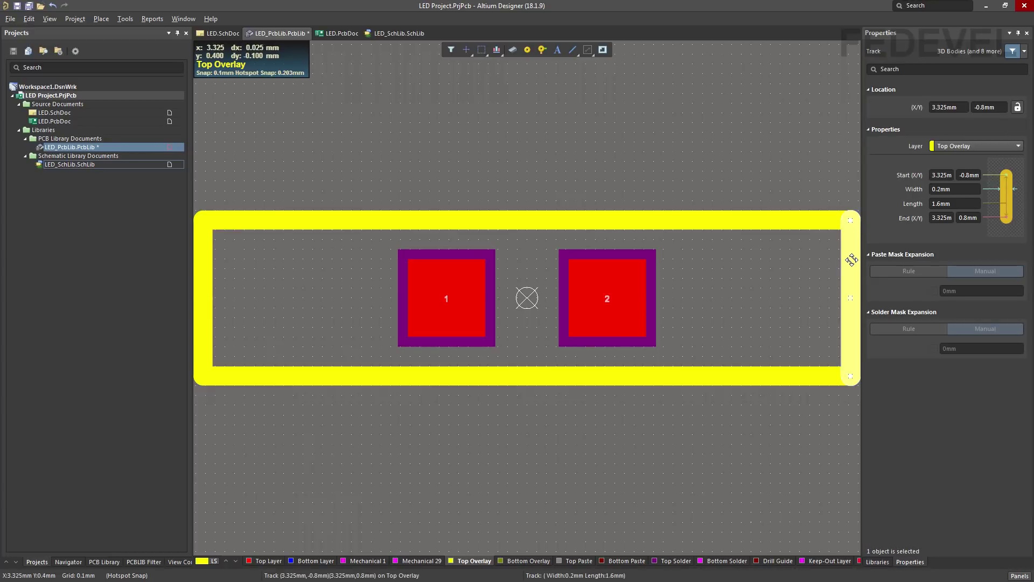
pyautogui.moveTo(851, 260); pyautogui.dragTo(692, 270)
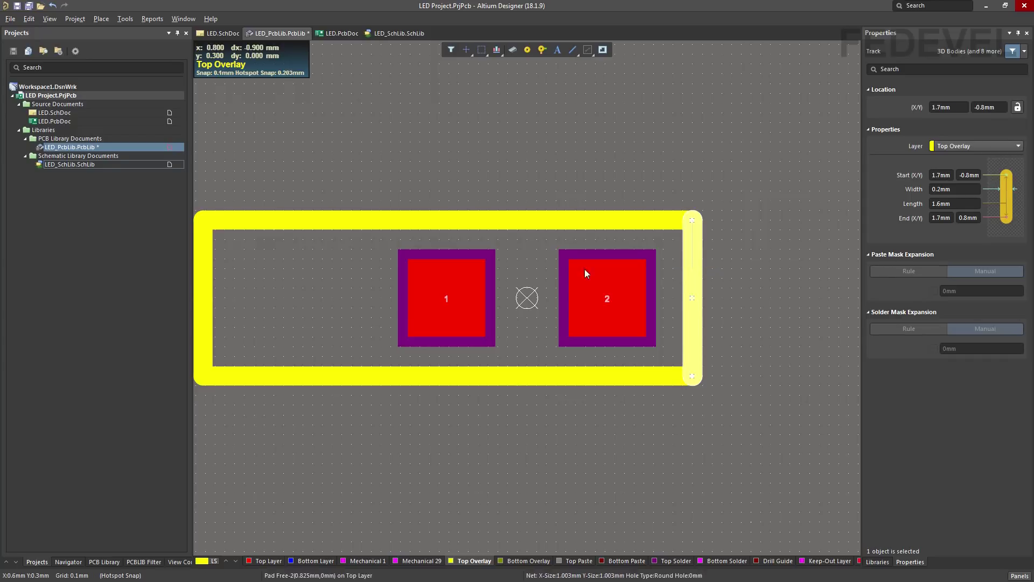
# Delete the lower half-track on the outline's left side and extend the upper half-track down to Y -0.8 mm
pyautogui.click(205, 331)
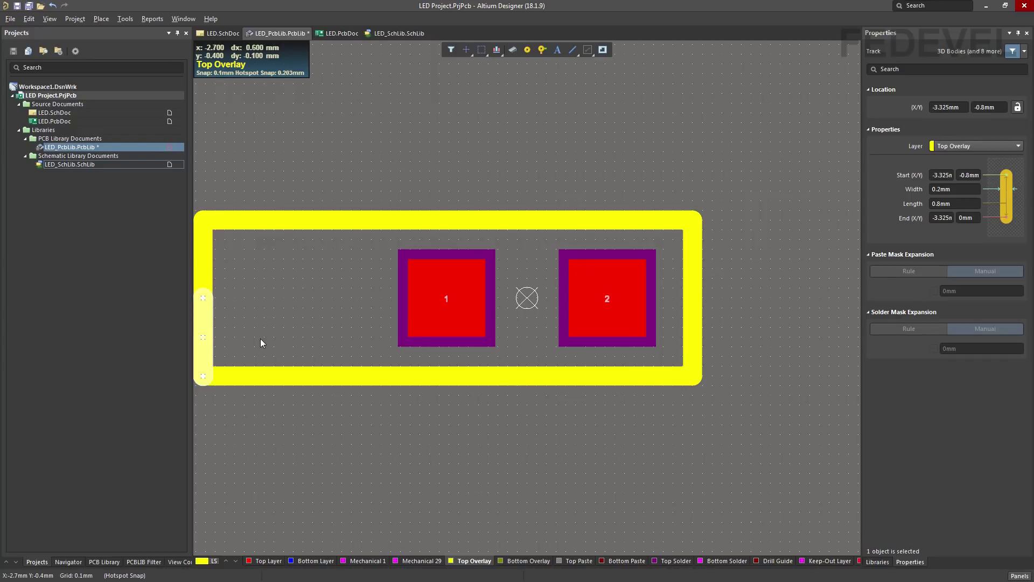
pyautogui.press('Delete')
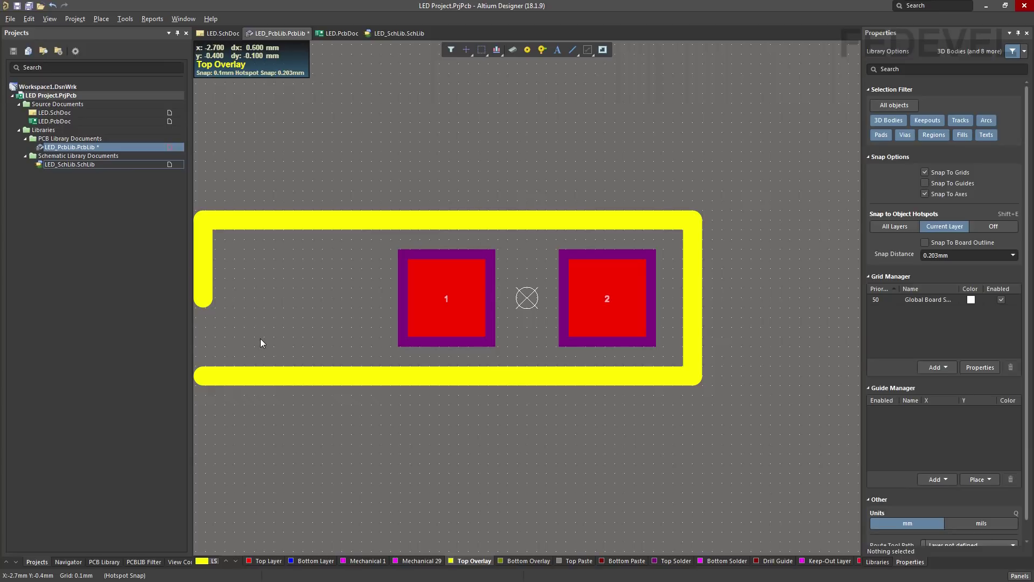
pyautogui.click(206, 266)
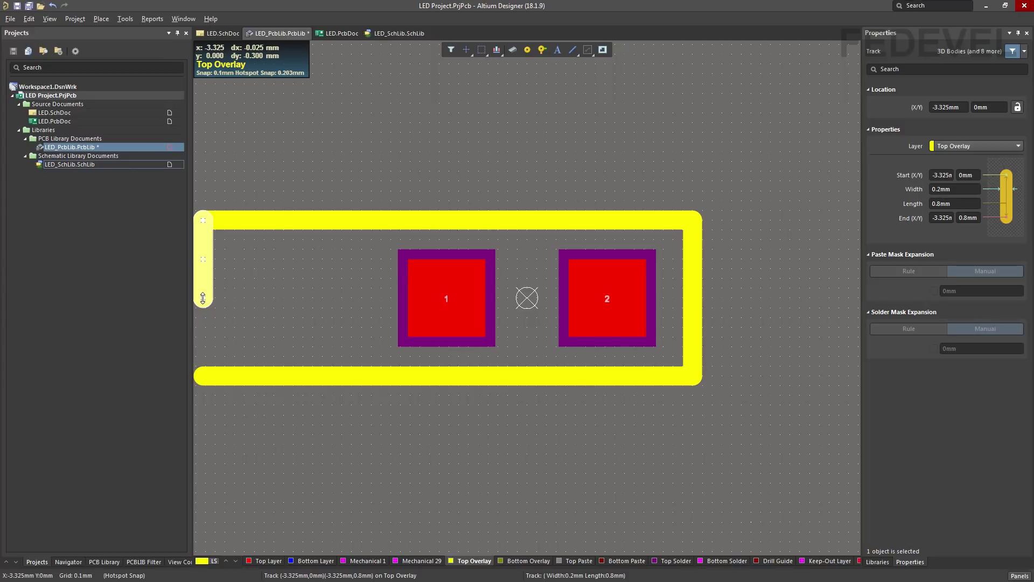
pyautogui.moveTo(203, 298); pyautogui.dragTo(201, 375)
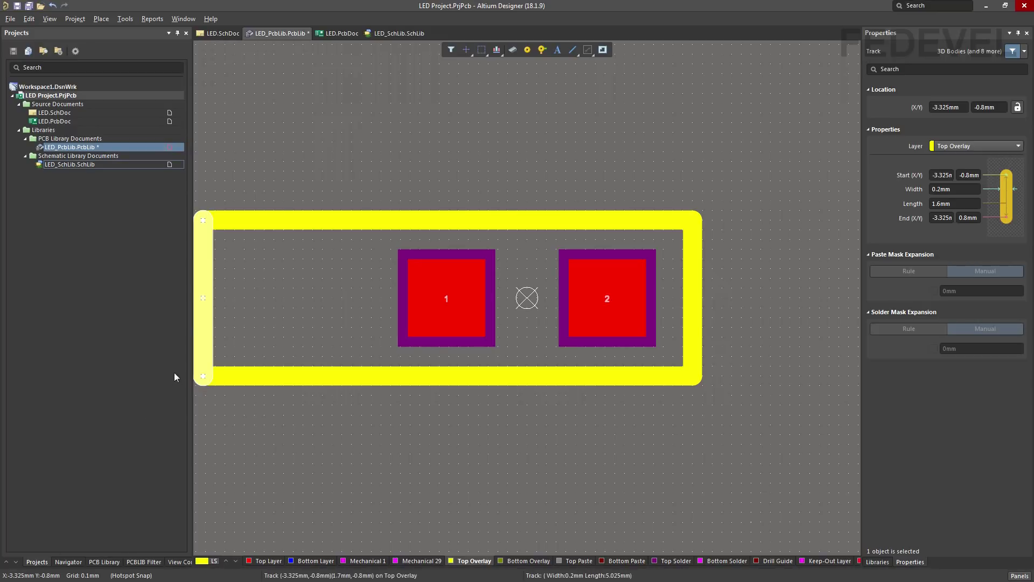
# Move the outline's full-height left track inward to X -1.9 mm
pyautogui.moveTo(203, 326); pyautogui.dragTo(330, 319)
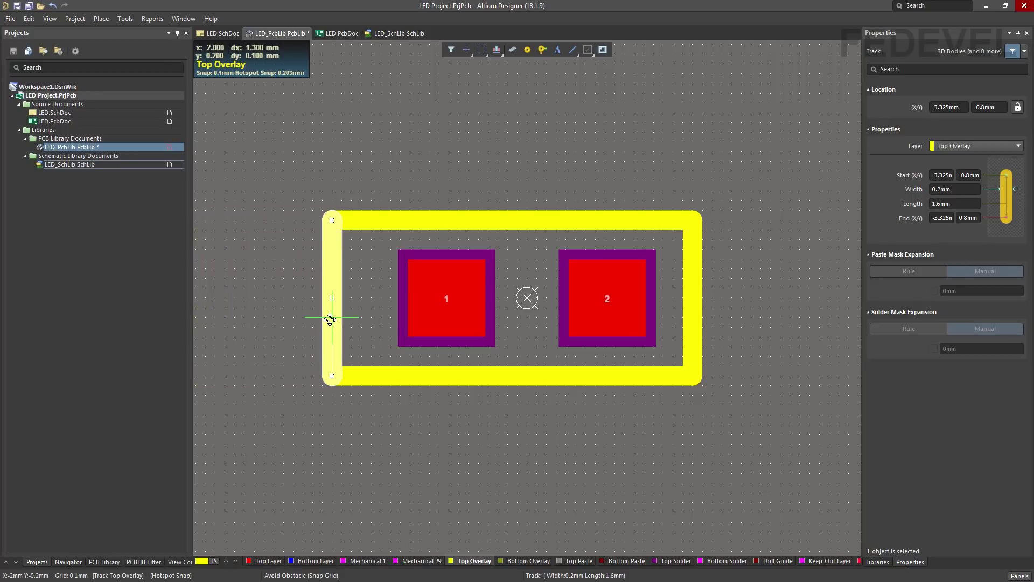
pyautogui.moveTo(330, 318); pyautogui.dragTo(340, 320)
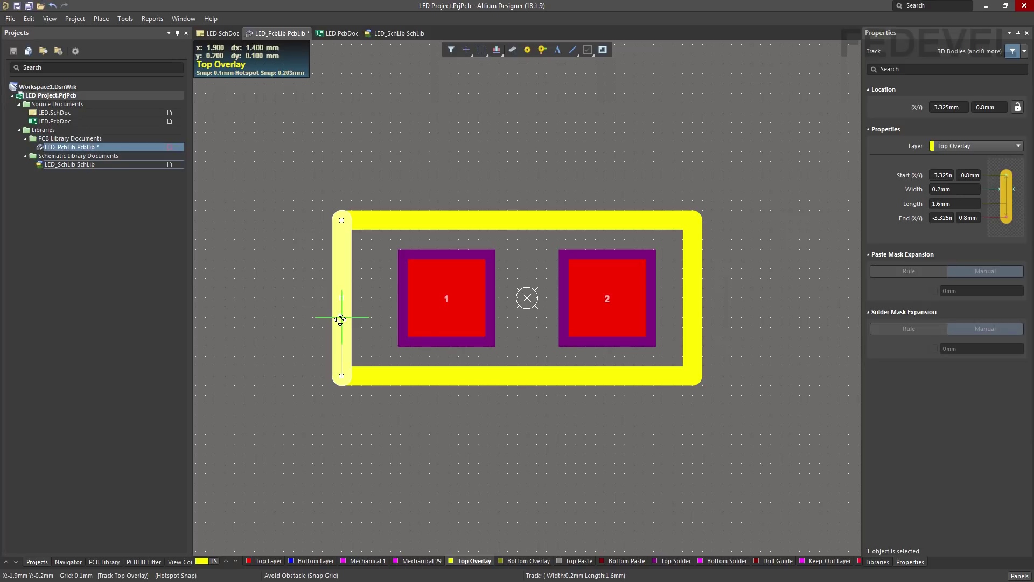
pyautogui.moveTo(340, 319); pyautogui.dragTo(340, 319)
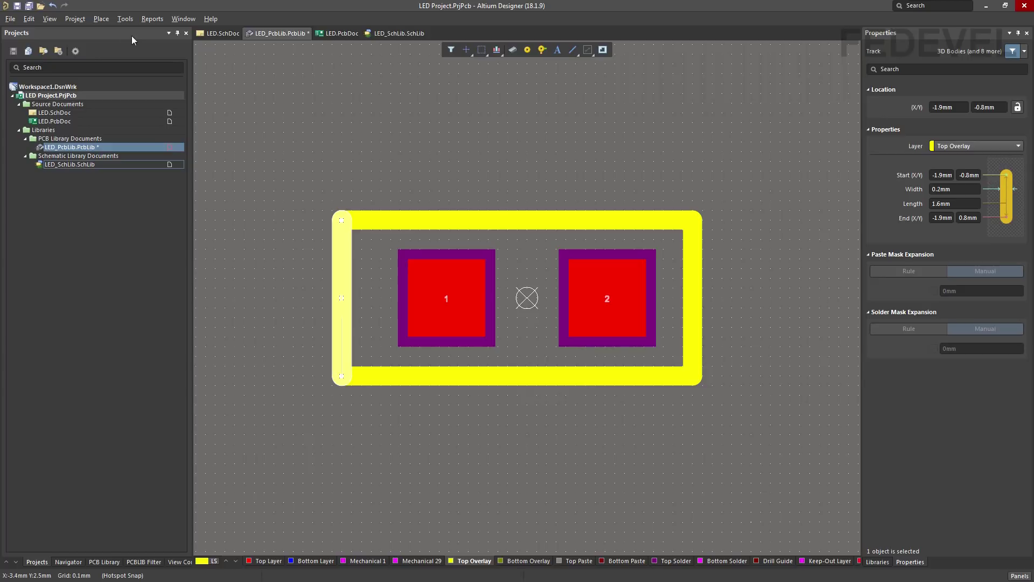
# Place a 0.4 mm by 1.6 mm fill on Top Overlay along the inside of the outline's left track, beside pad 1
pyautogui.click(102, 19)
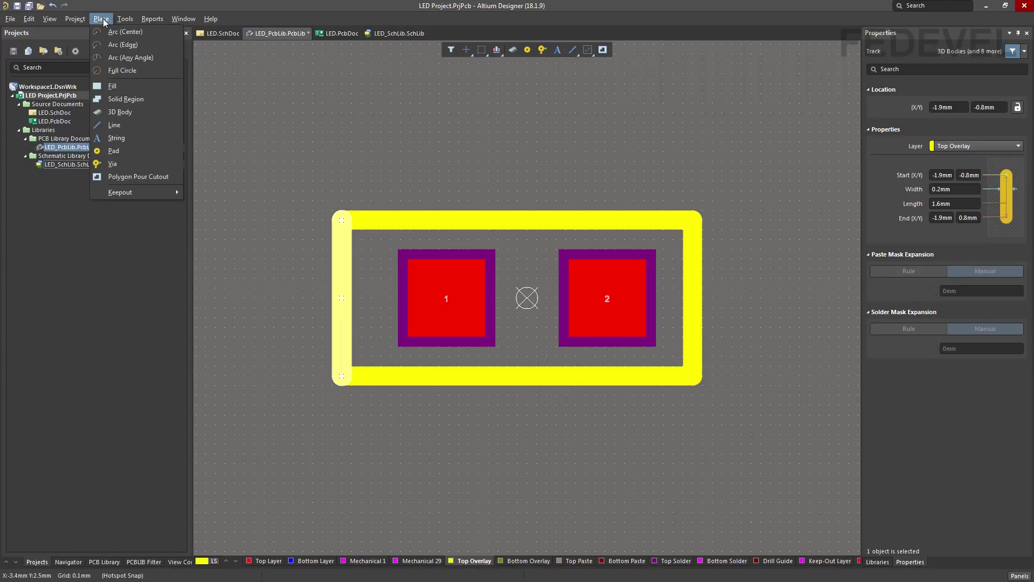
pyautogui.click(125, 86)
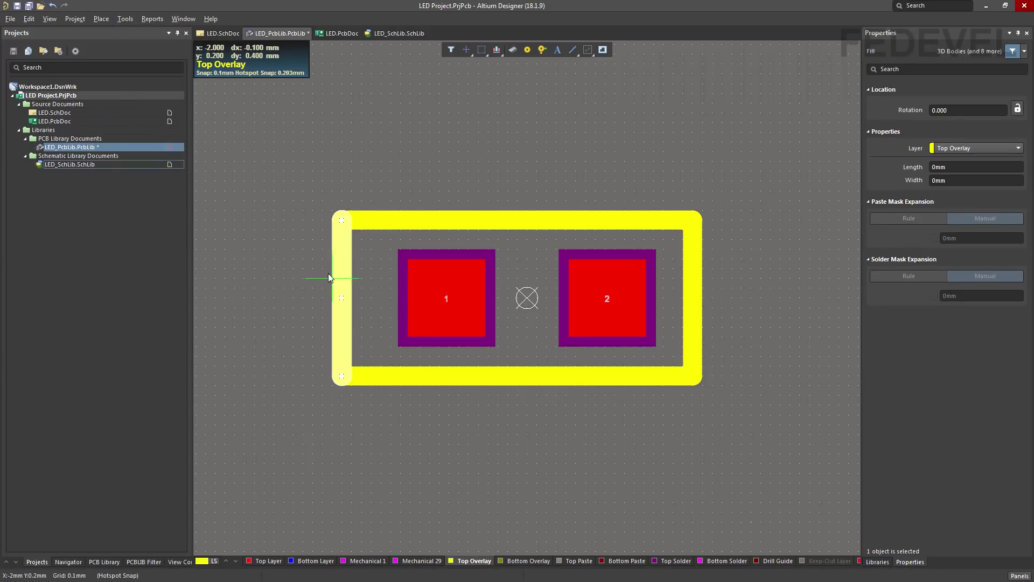
pyautogui.click(342, 377)
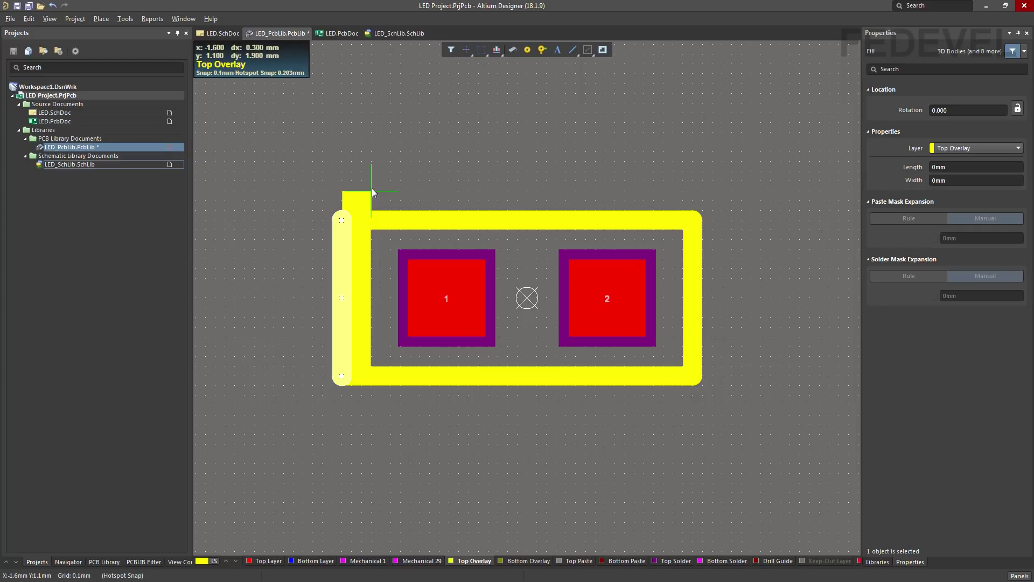
pyautogui.click(384, 220)
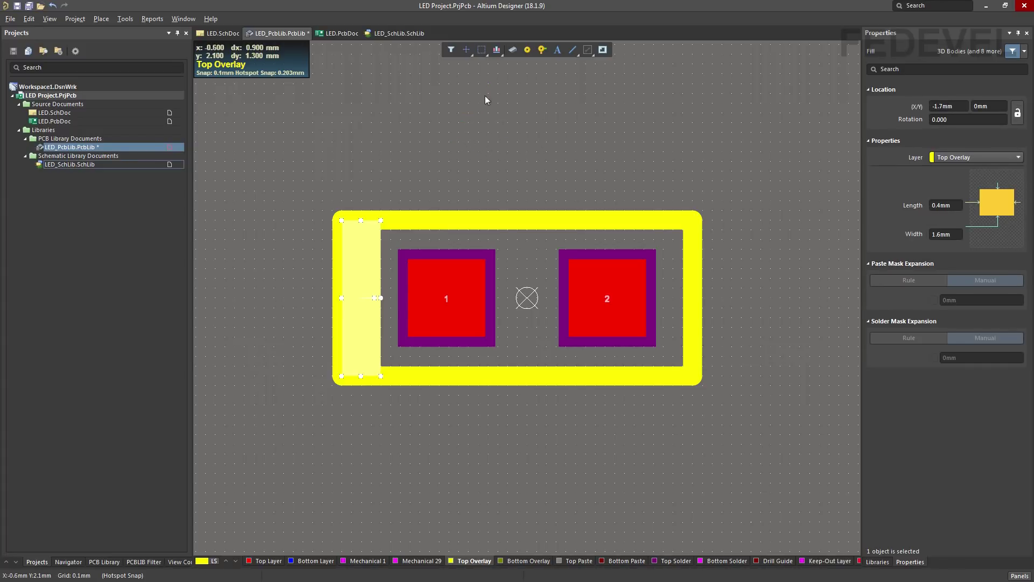
pyautogui.click(442, 134)
# Move the outline's right-hand track closer to pad 2, to X 1.6 mm
pyautogui.click(50, 19)
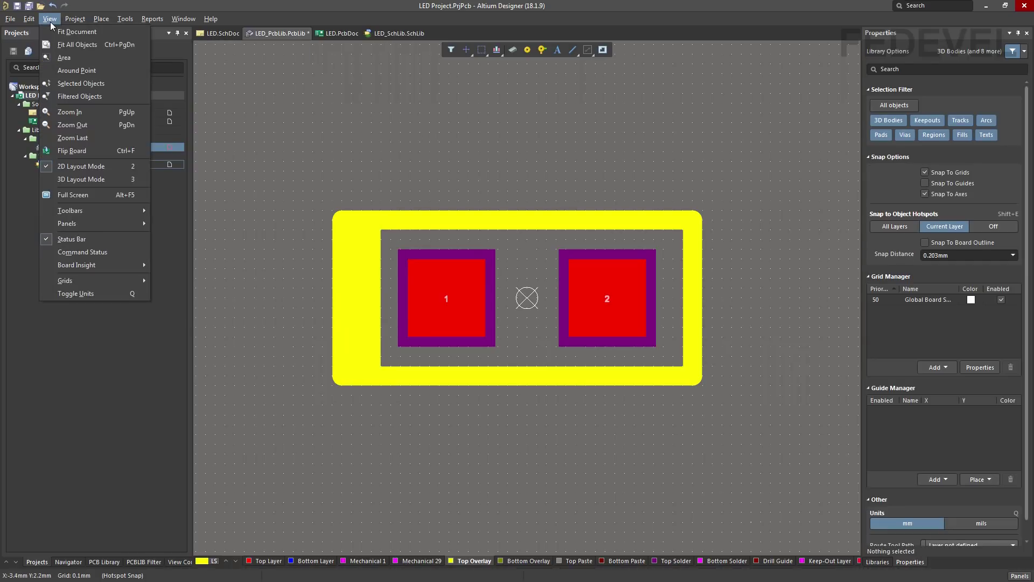
pyautogui.click(64, 43)
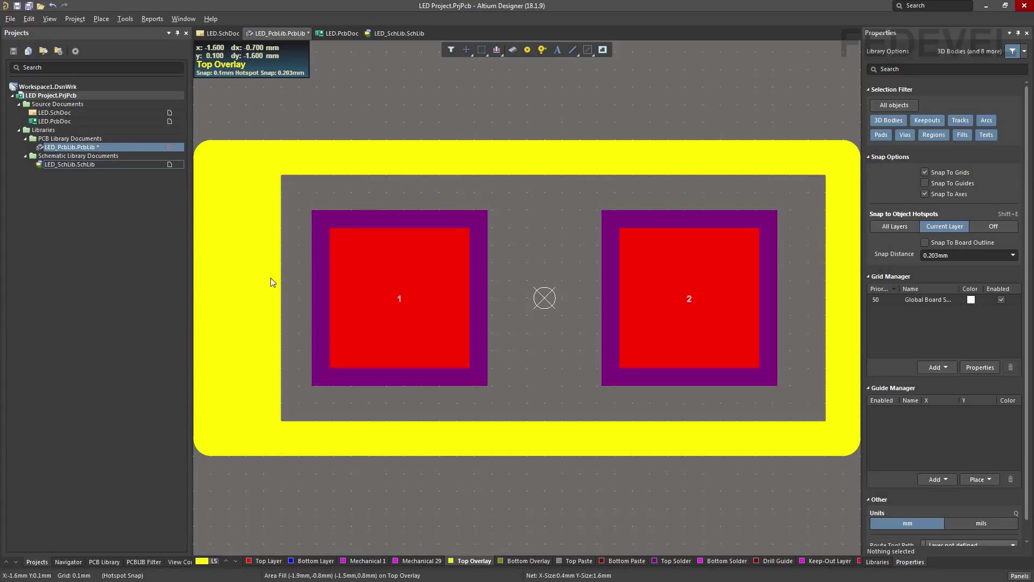
pyautogui.click(839, 204)
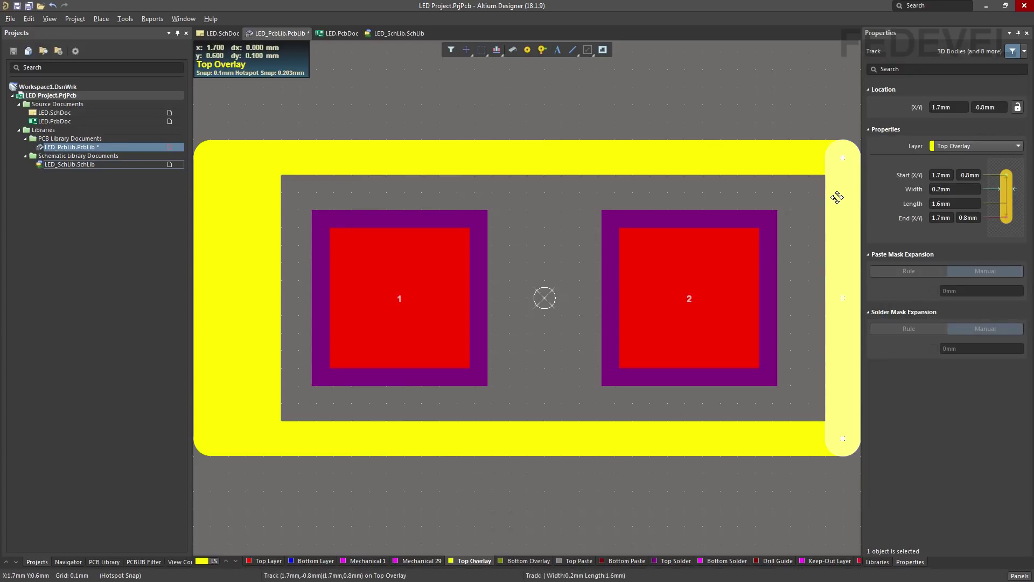
pyautogui.moveTo(836, 197); pyautogui.dragTo(827, 199)
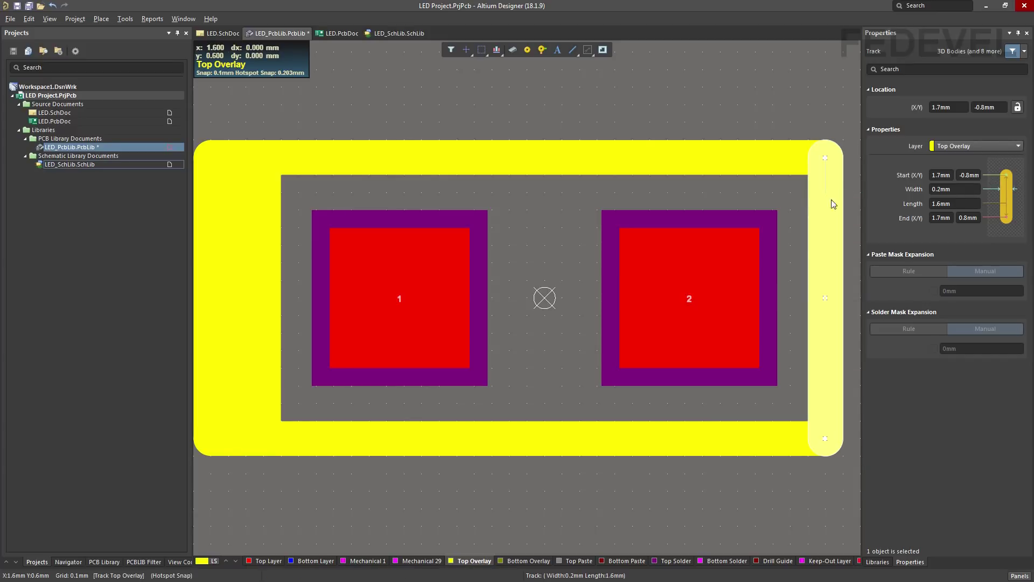
pyautogui.click(705, 112)
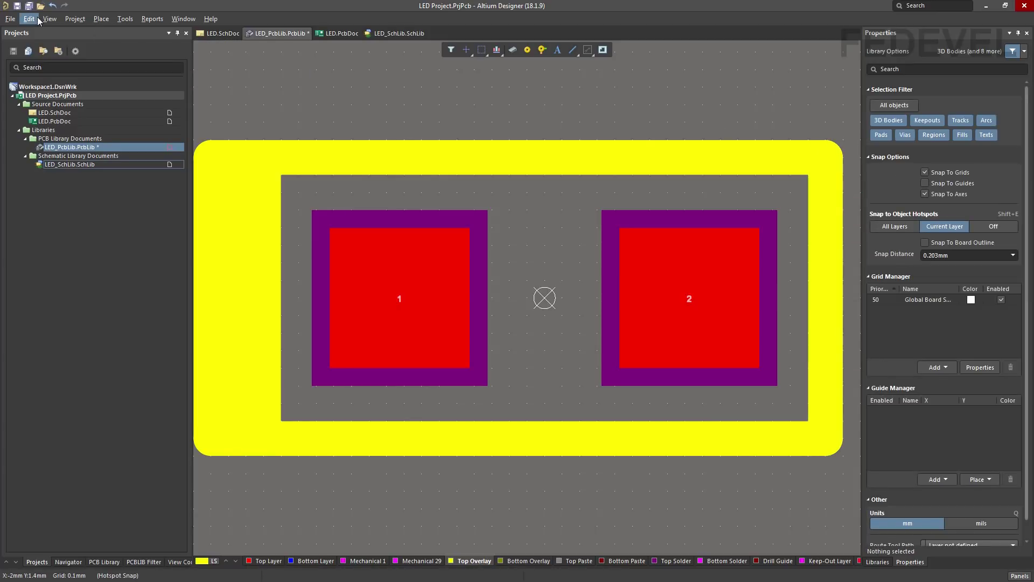
# Save the LED_PcbLib.PcbLib footprint library
pyautogui.click(51, 20)
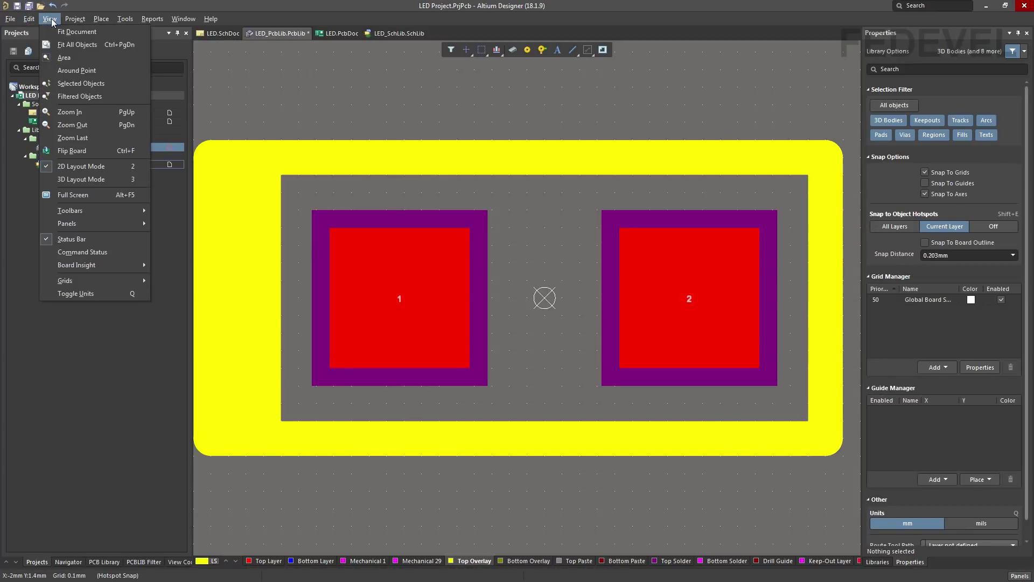
pyautogui.click(77, 45)
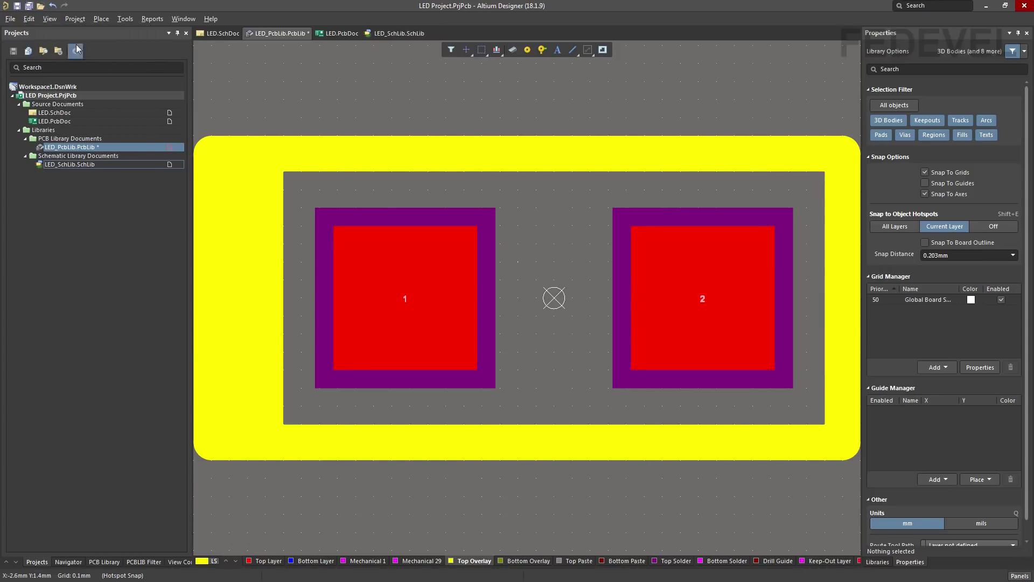
pyautogui.hotkey('ctrl', 's')
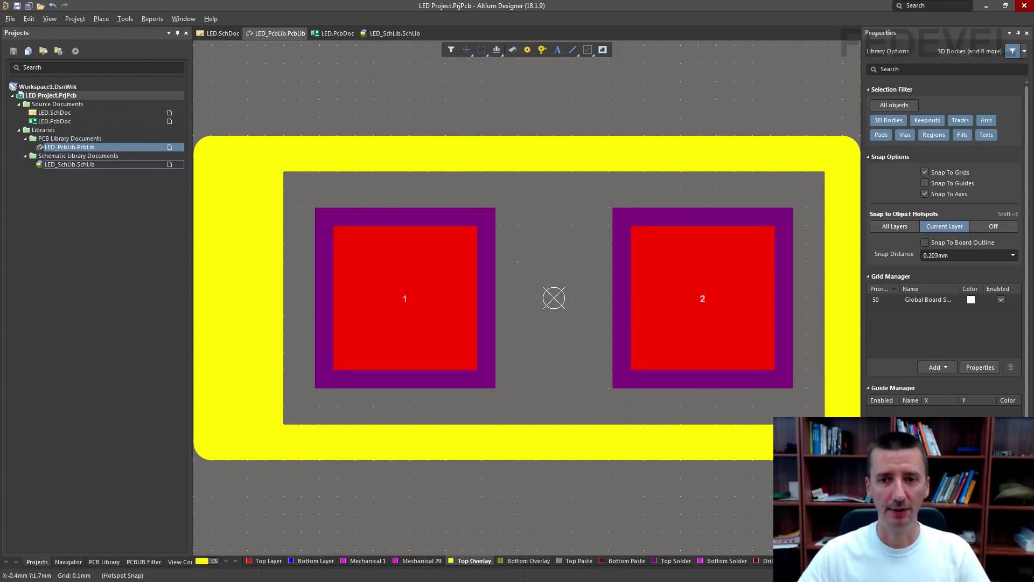
pyautogui.hotkey('shift', 'h')
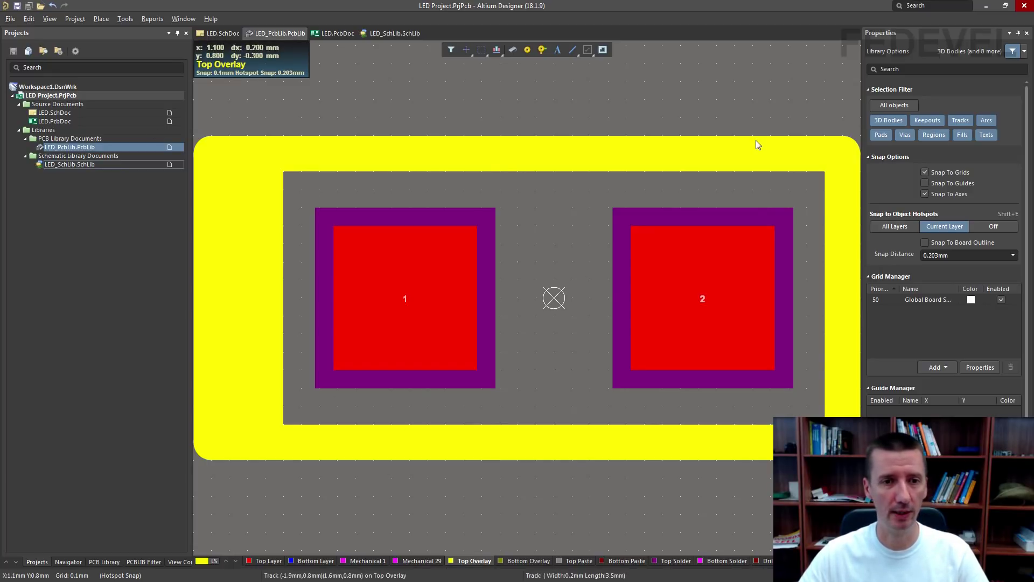
pyautogui.hotkey('shift', 'h')
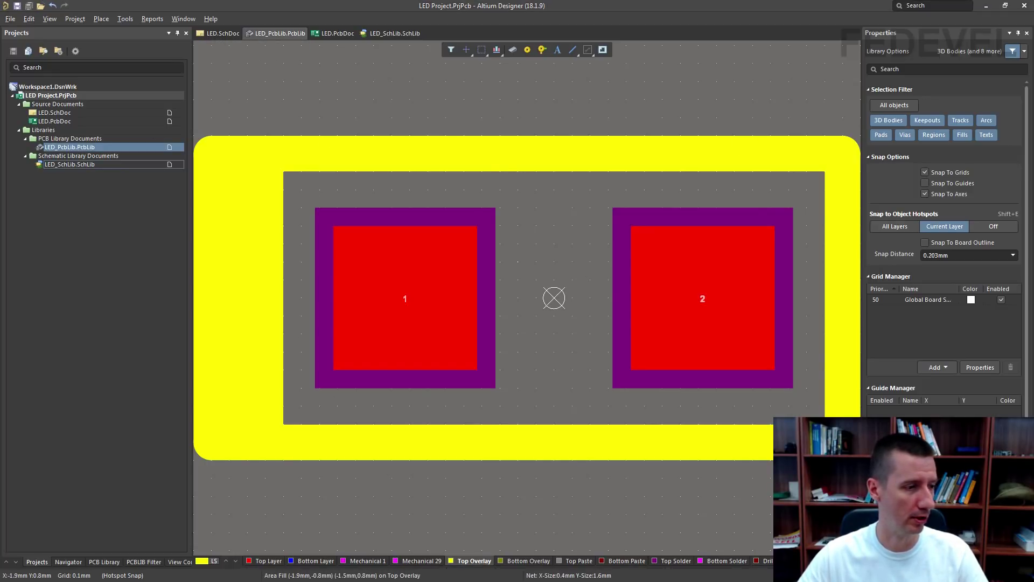
# Switch to the browser and duplicate the 3D ContentCentral tab
pyautogui.hotkey('alt', 'Tab')
pyautogui.click(371, 8)
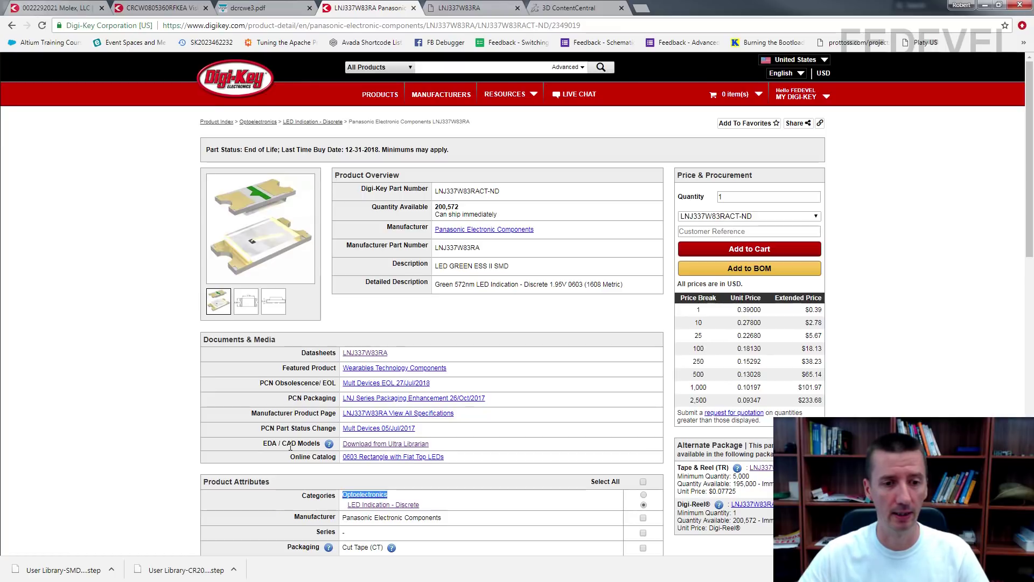
pyautogui.rightClick(562, 10)
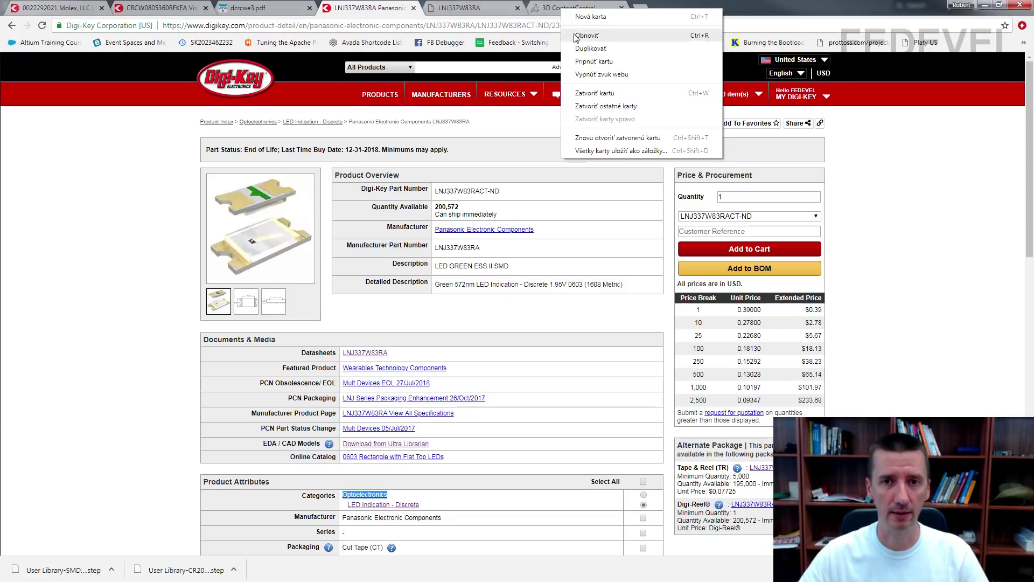
pyautogui.click(577, 50)
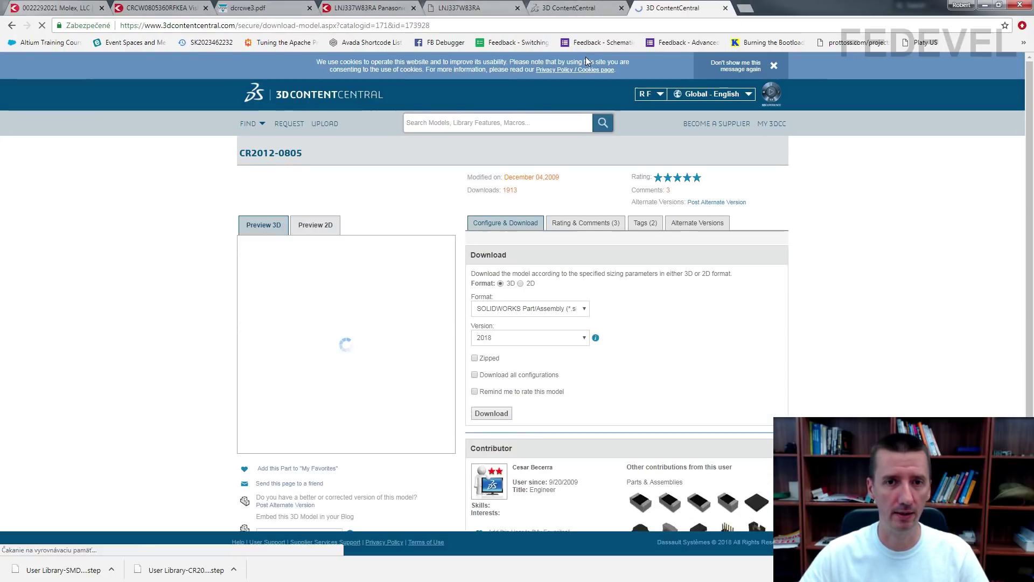
# Search 3D ContentCentral for "led 0603" and go to page 4 of the results
pyautogui.click(501, 124)
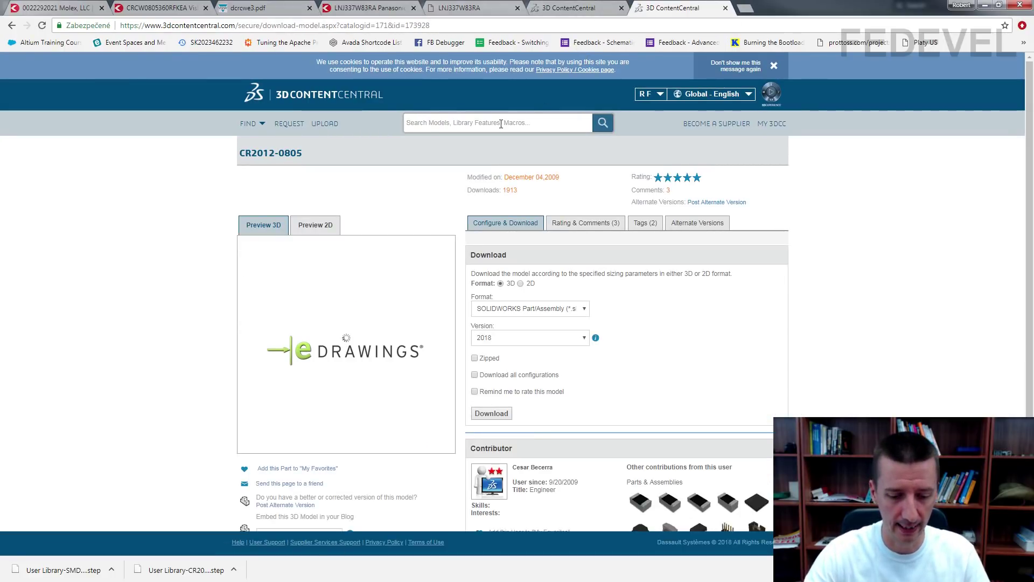
pyautogui.write('led 0603')
pyautogui.press('Return')
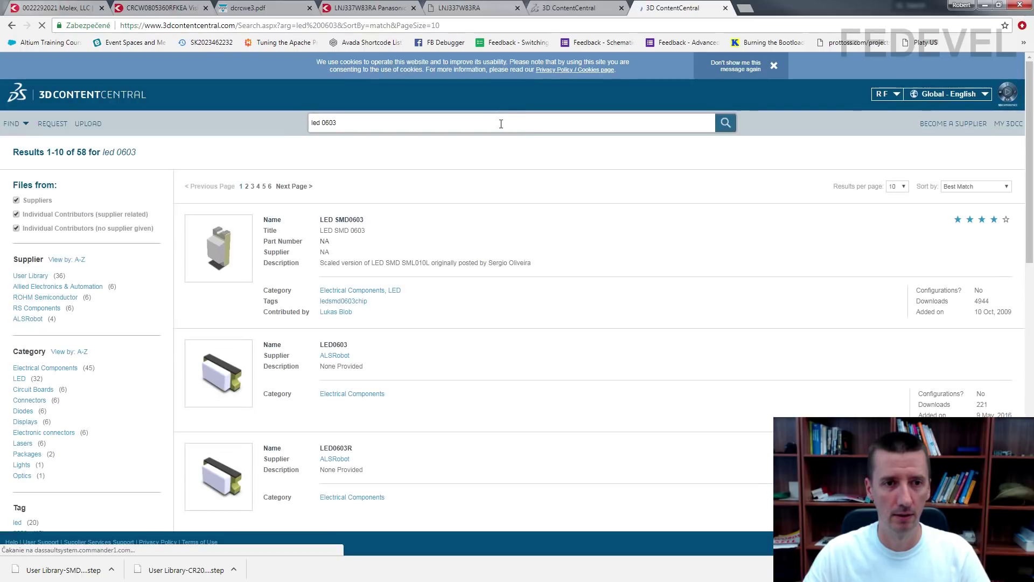
pyautogui.click(259, 186)
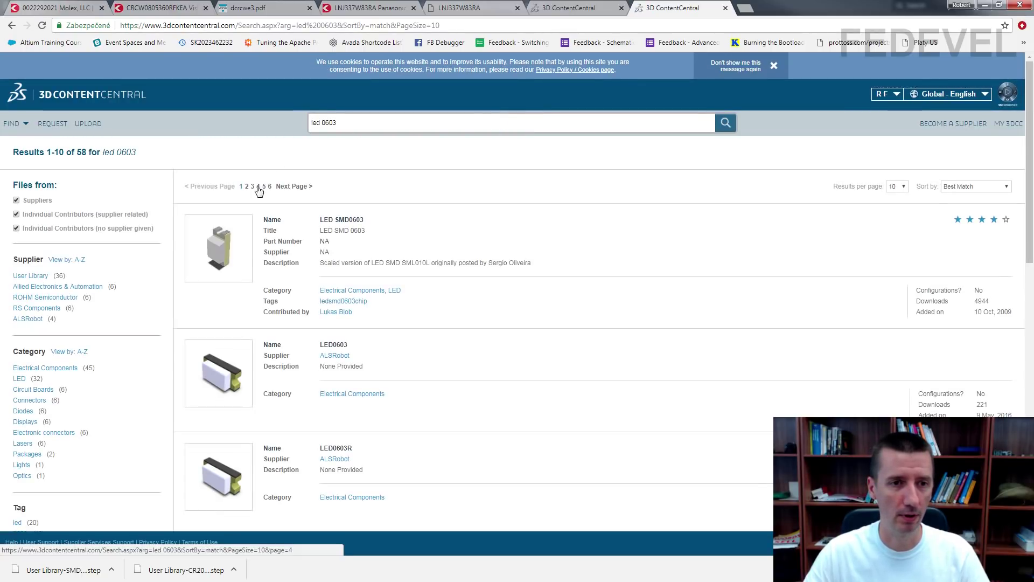
# Open the "LED 0603 SMD" model described as 1,6 mm x 0.8 mm x 0.4 mm from the search results
pyautogui.scroll(-2, 415, 198)
pyautogui.scroll(-10, 415, 197)
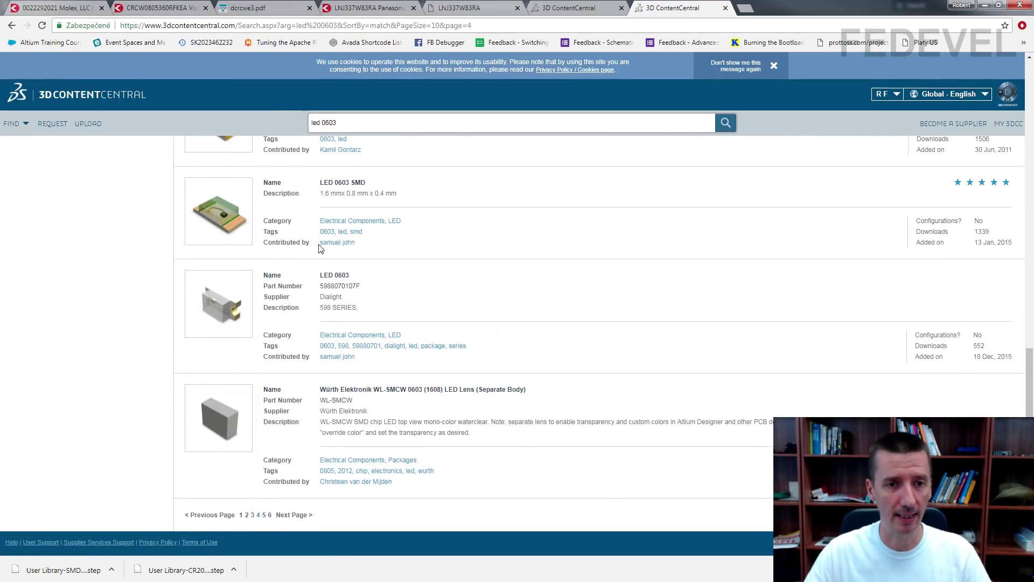
pyautogui.click(227, 209)
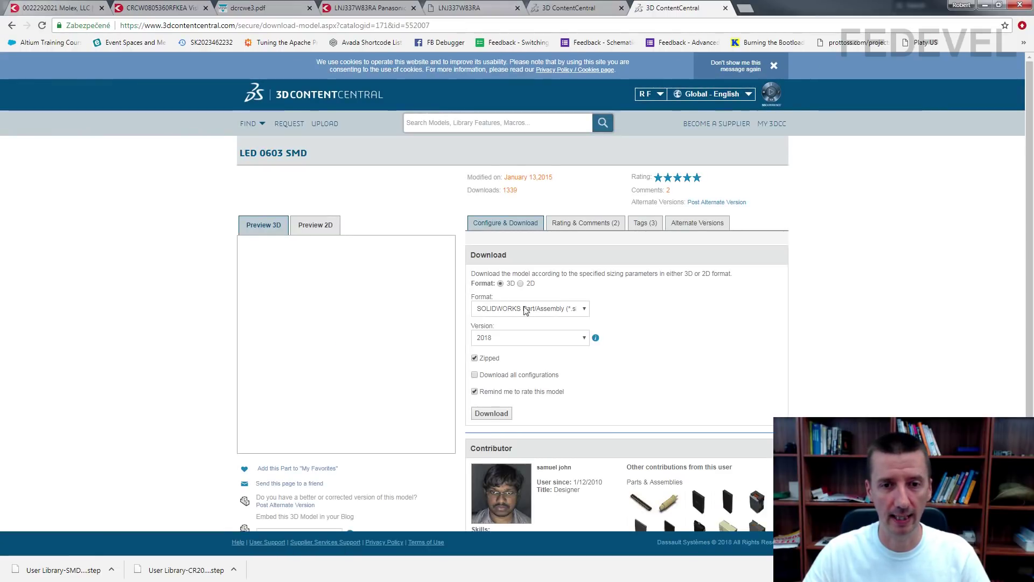
# Download the LED 0603 SMD model as an unzipped STEP AP214 file, with the rating reminder turned off
pyautogui.click(543, 311)
pyautogui.moveTo(595, 358); pyautogui.dragTo(598, 431)
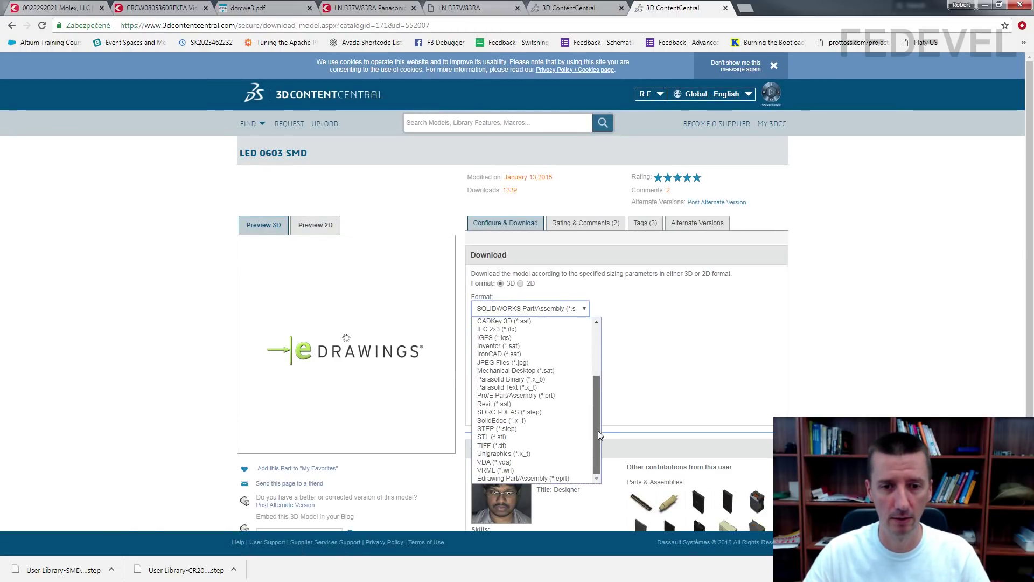
pyautogui.click(554, 429)
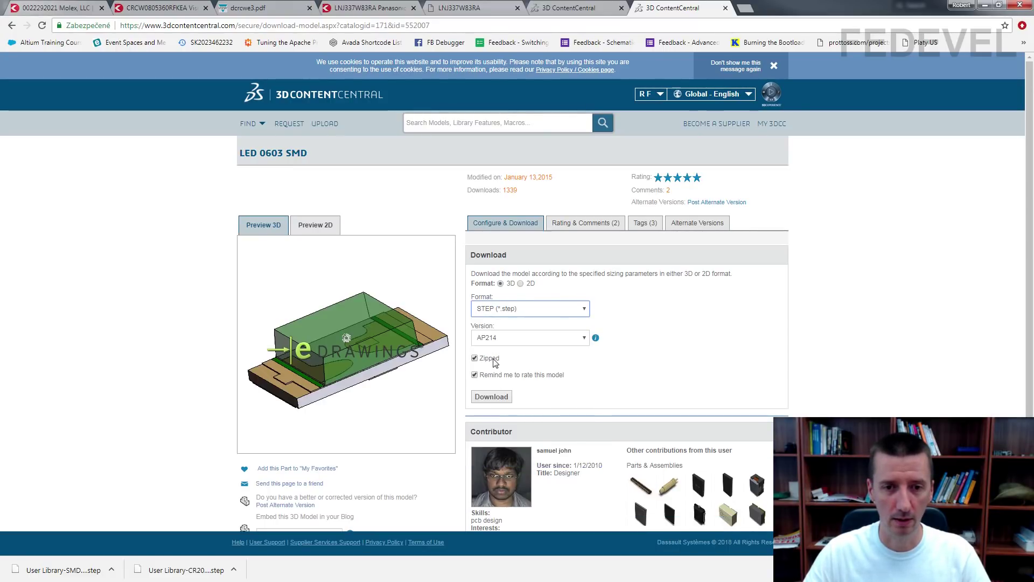
pyautogui.click(474, 358)
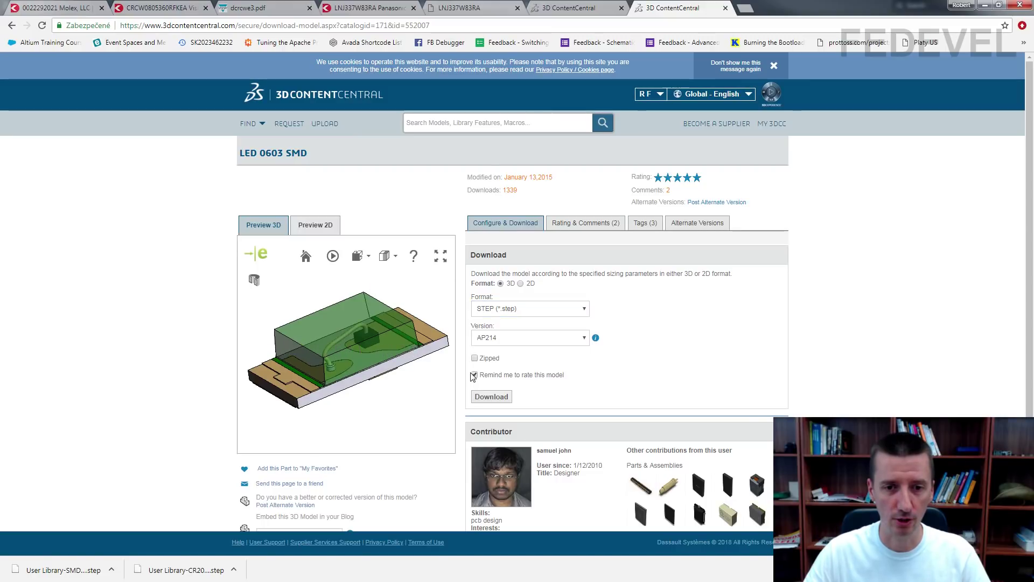
pyautogui.click(474, 375)
pyautogui.click(496, 401)
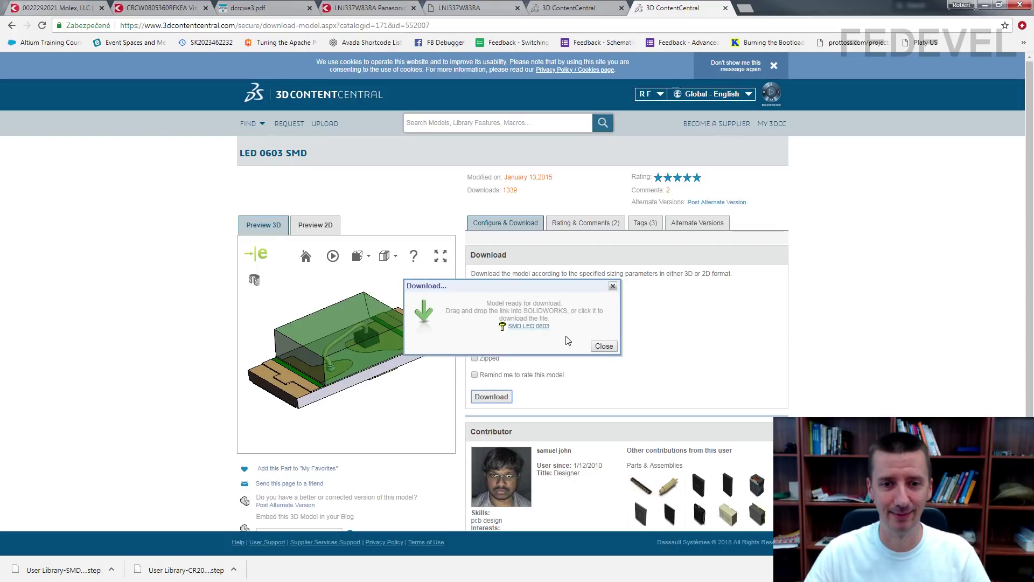
pyautogui.click(523, 327)
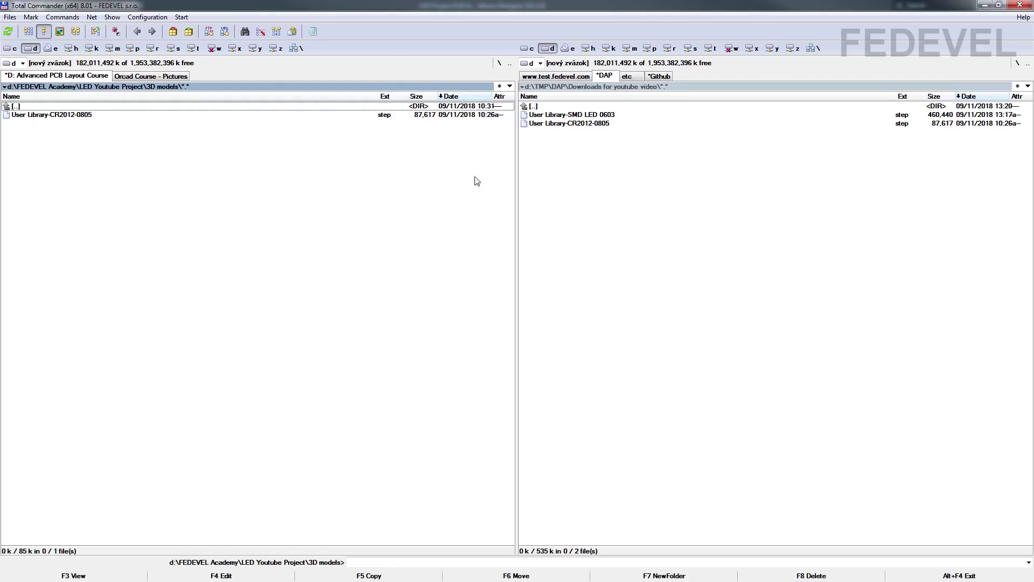
# In Total Commander, copy User Library-SMD LED 0603.step from the downloads folder to the LED Youtube Project's 3D models folder
pyautogui.click(617, 116)
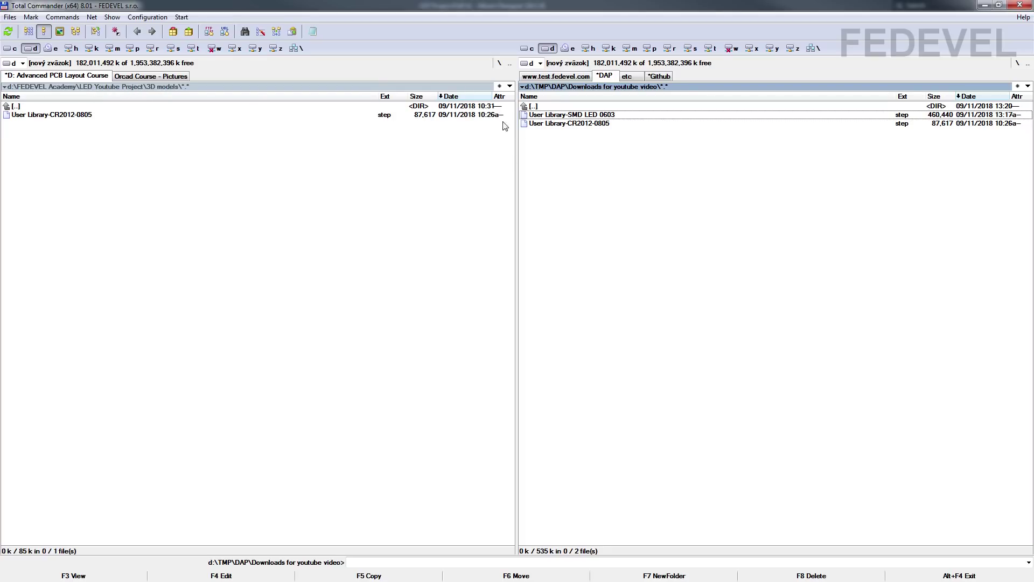
pyautogui.press('F5')
pyautogui.click(444, 319)
pyautogui.click(204, 239)
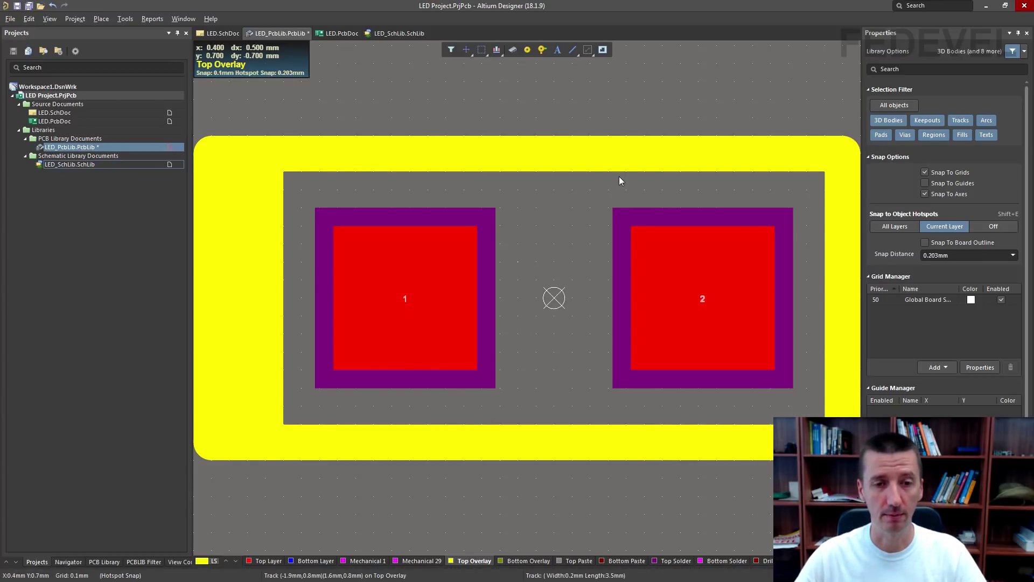
# In Altium Designer, start a generic 3D body on Mechanical 1 with User Library-SMD LED 0603.step as its embedded model
pyautogui.click(362, 562)
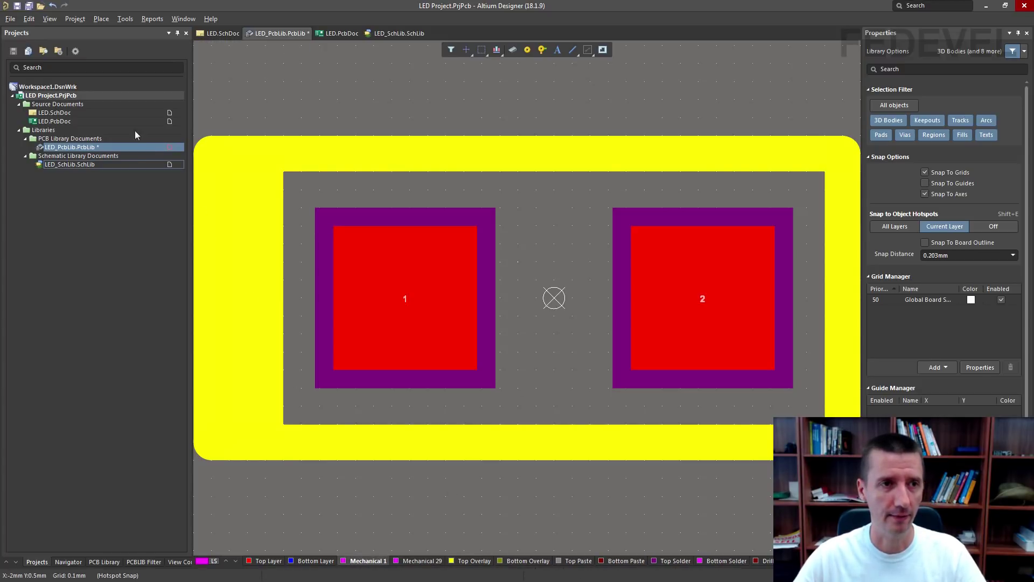
pyautogui.click(101, 19)
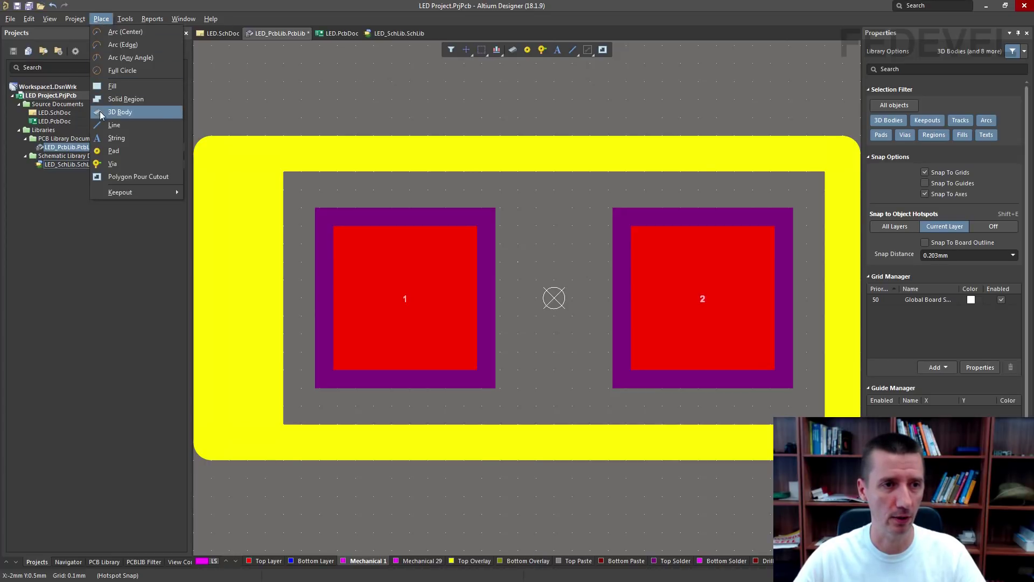
pyautogui.click(147, 112)
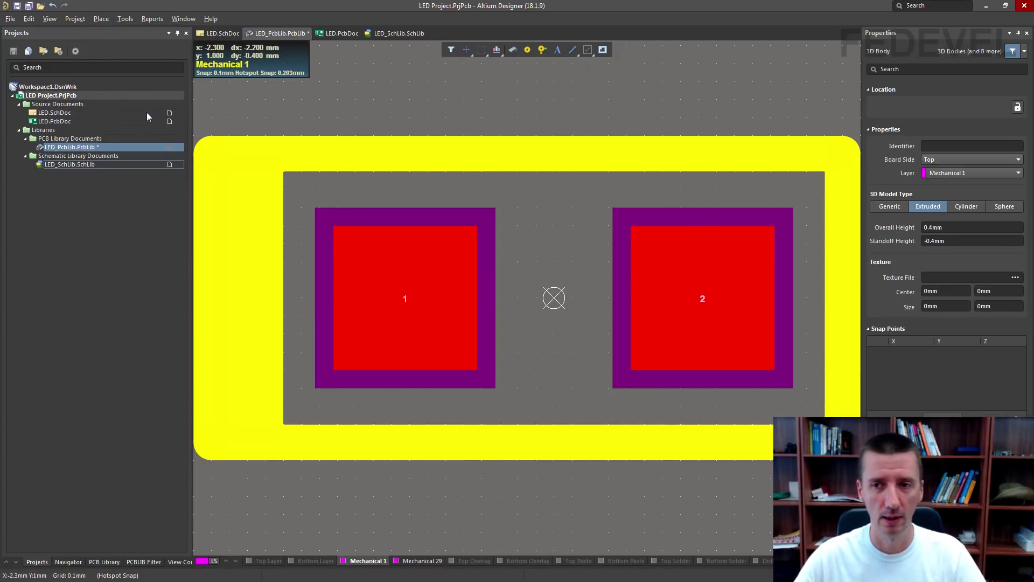
pyautogui.click(890, 207)
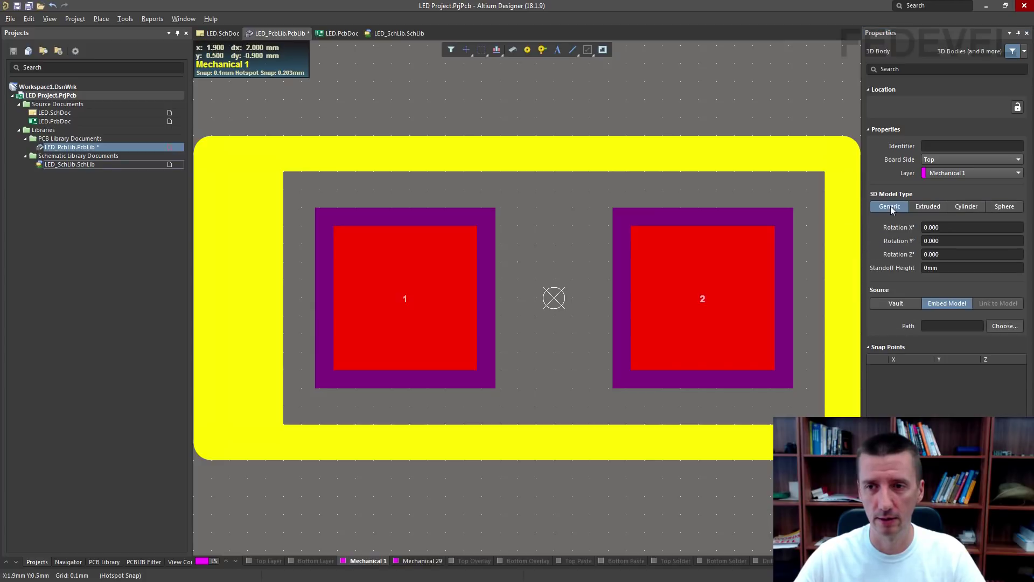
pyautogui.click(1005, 326)
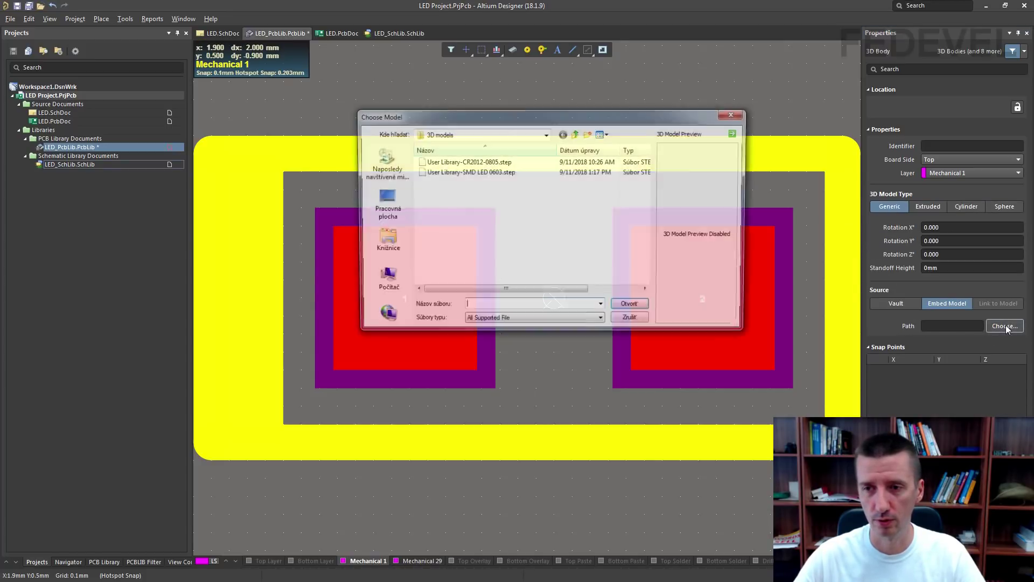
pyautogui.click(536, 172)
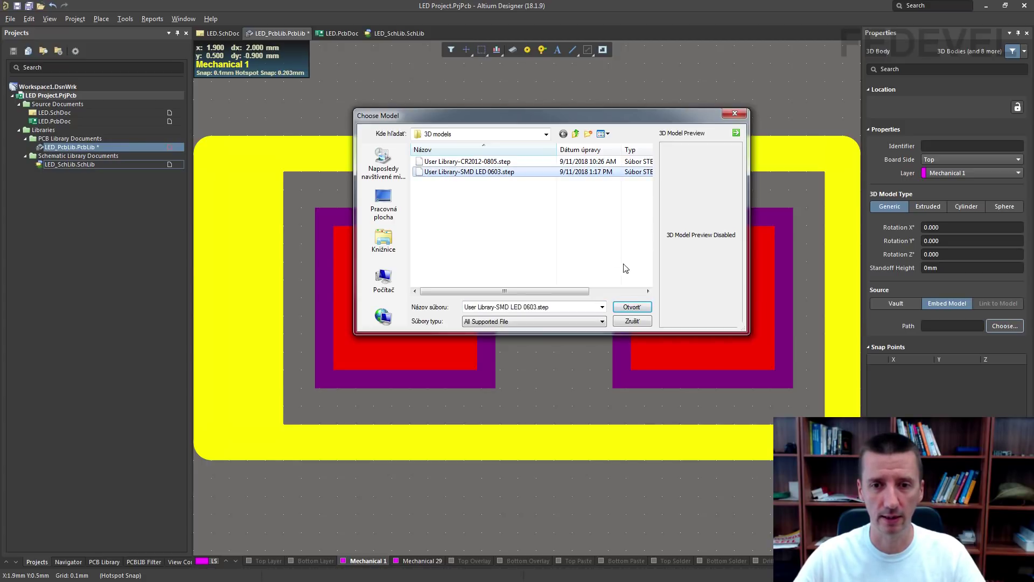
pyautogui.click(628, 312)
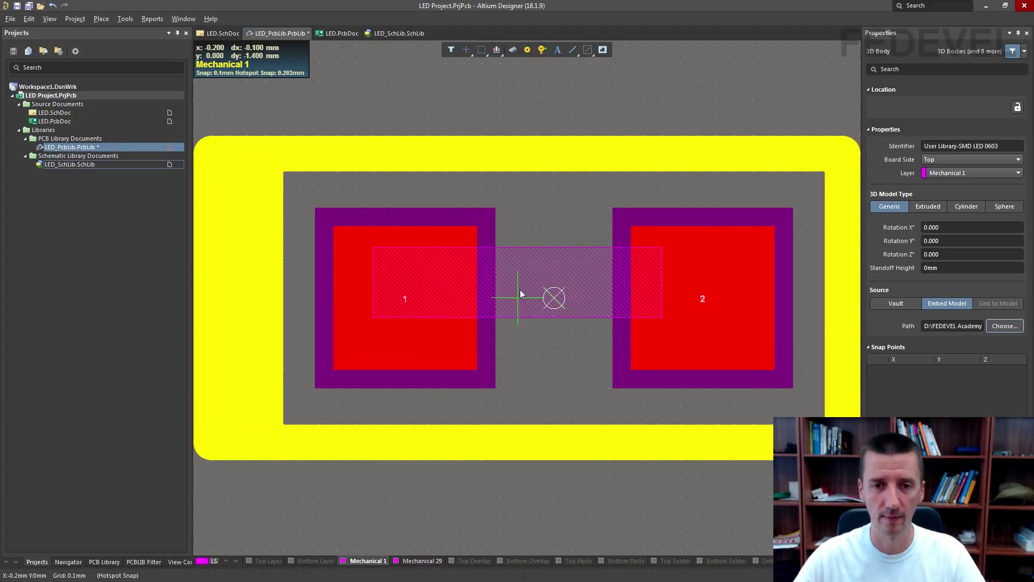
# Place the LED model above the footprint outline at X 0 mm, Y 1.3 mm and end the placement
pyautogui.keyDown('ctrl'); pyautogui.scroll(-1, 517, 307); pyautogui.keyUp('ctrl')
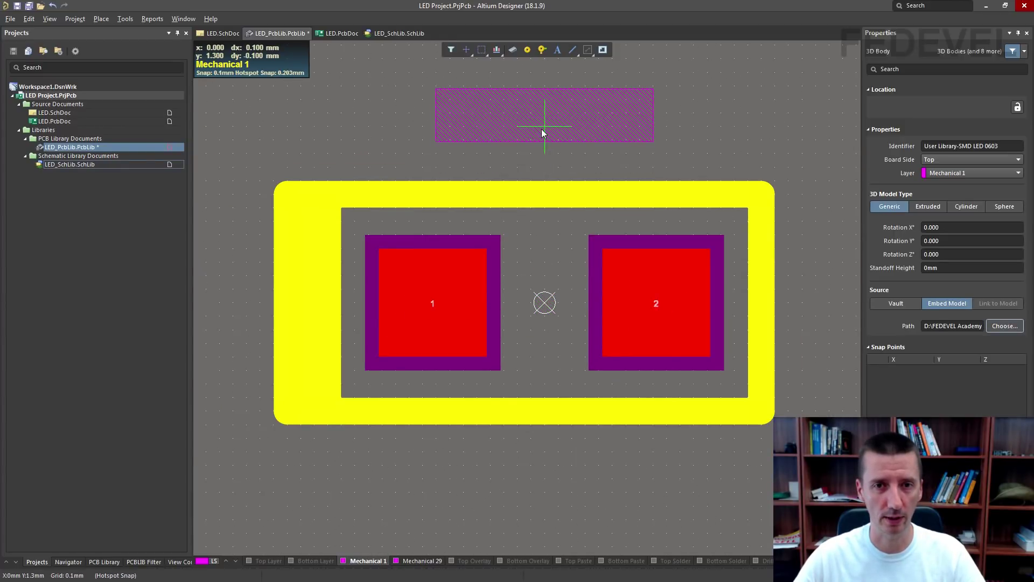
pyautogui.click(541, 128)
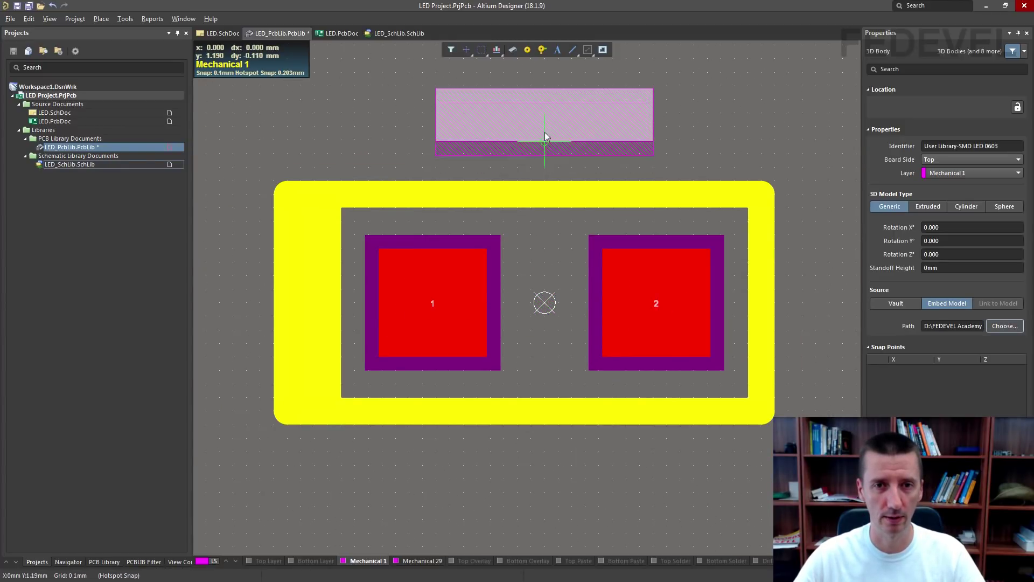
pyautogui.rightClick(552, 196)
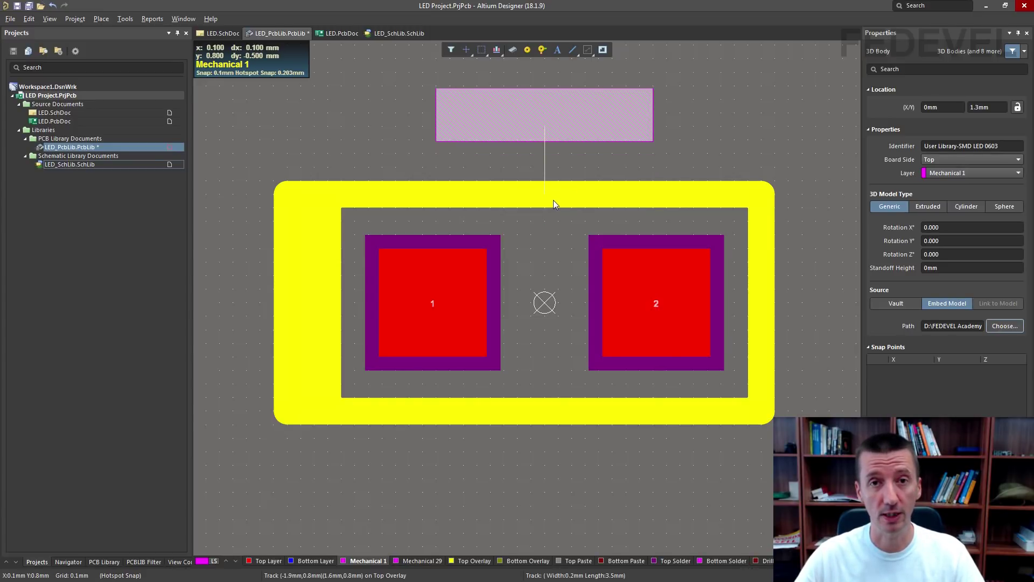
# View the placed LED model in 3D and check the LNJ337W83RA datasheet's terminal drawing and polarity diagram in the browser
pyautogui.press('3')
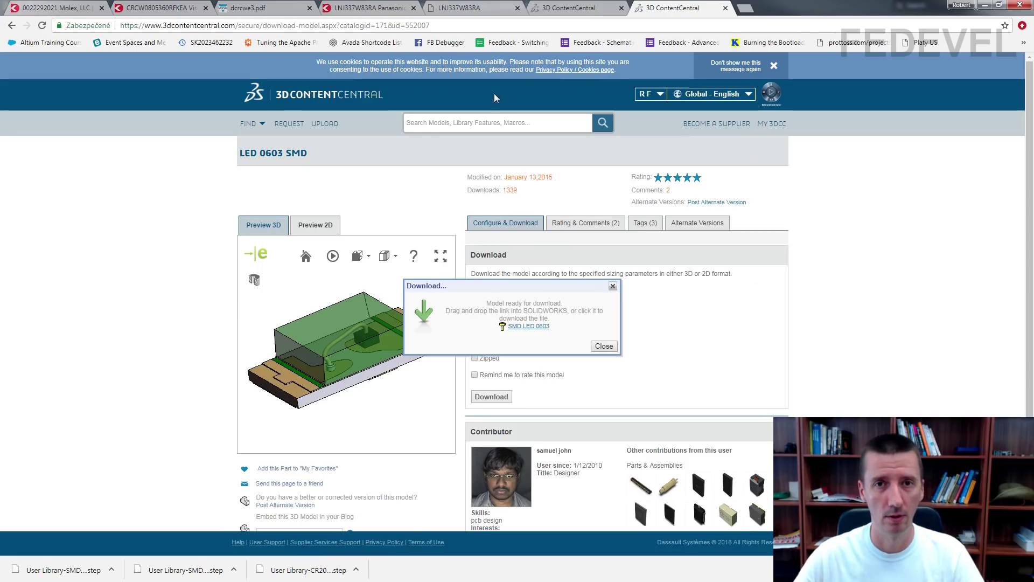
pyautogui.click(466, 9)
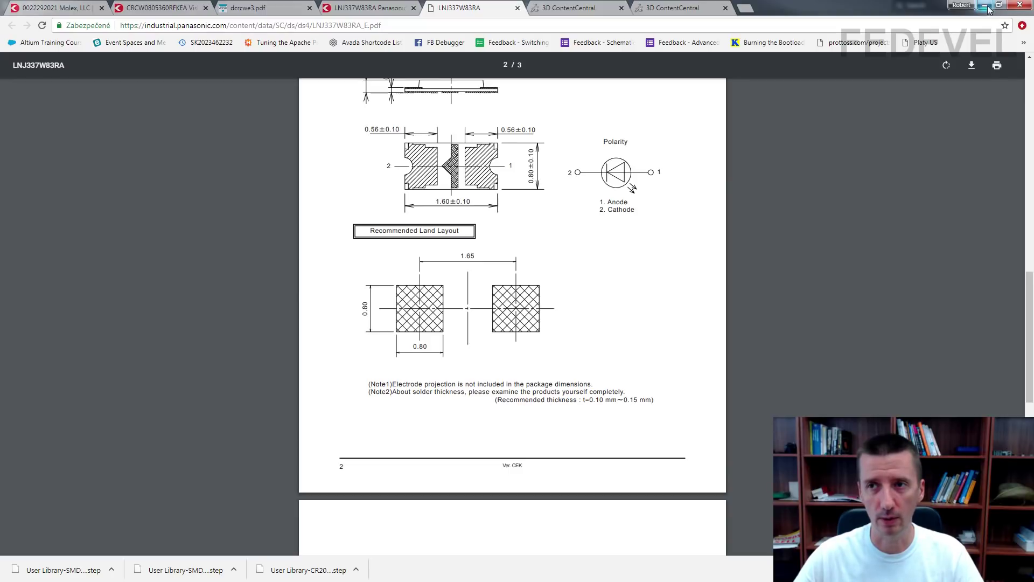
pyautogui.hotkey('alt', 'Tab')
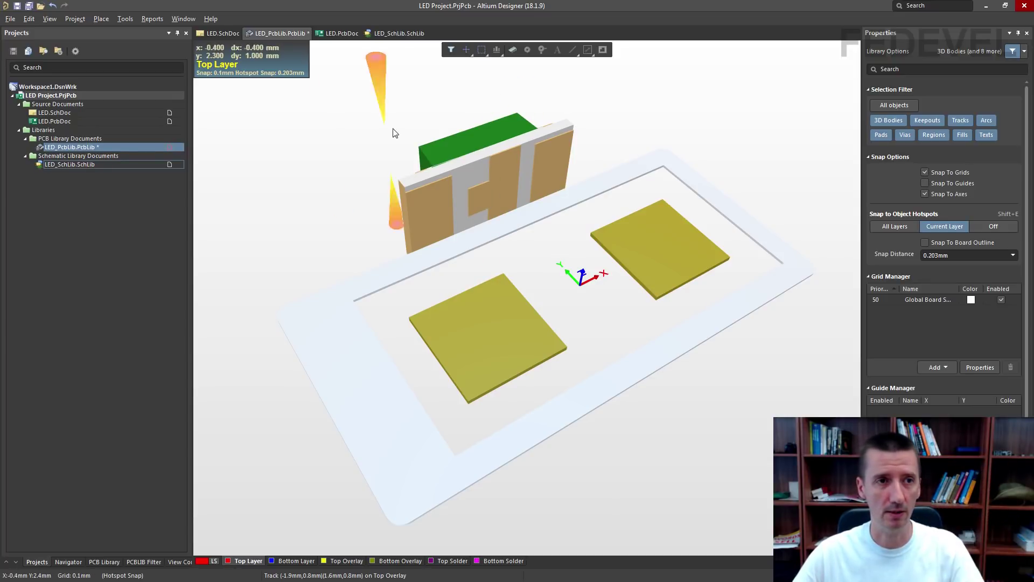
# Align the LED model's underside face, the one with the solder terminals, with the board
pyautogui.click(125, 19)
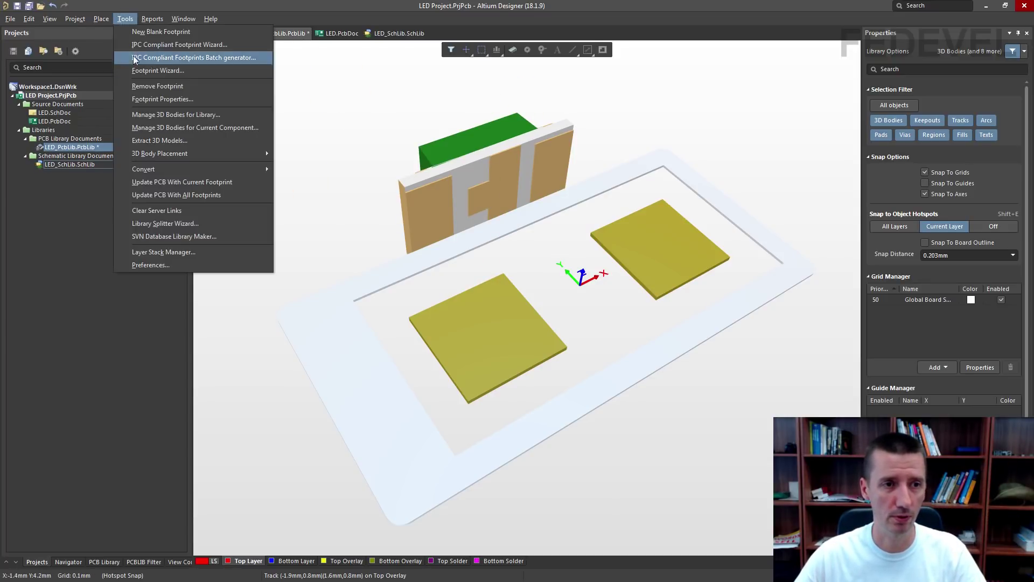
pyautogui.moveTo(141, 155)
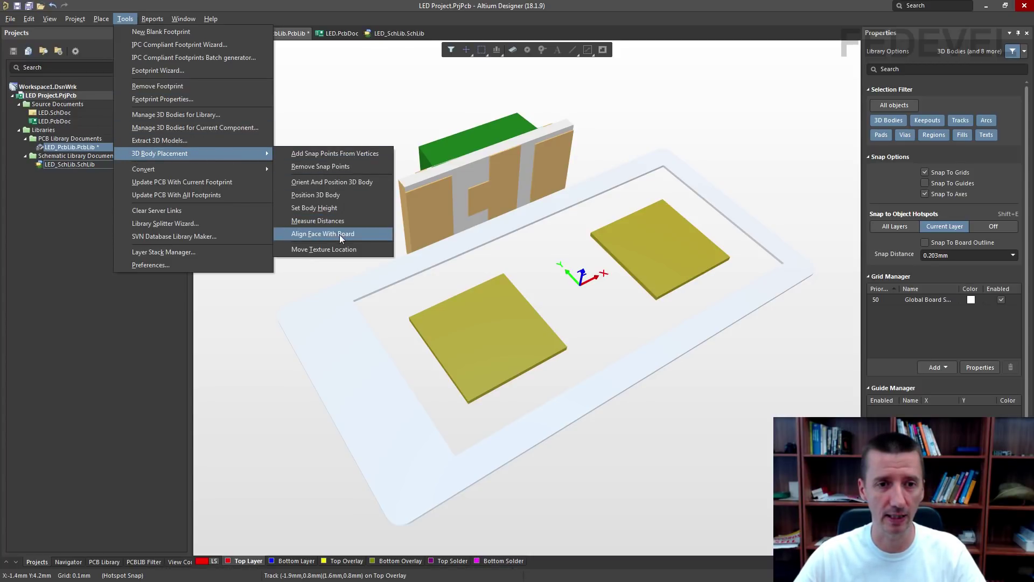
pyautogui.click(364, 233)
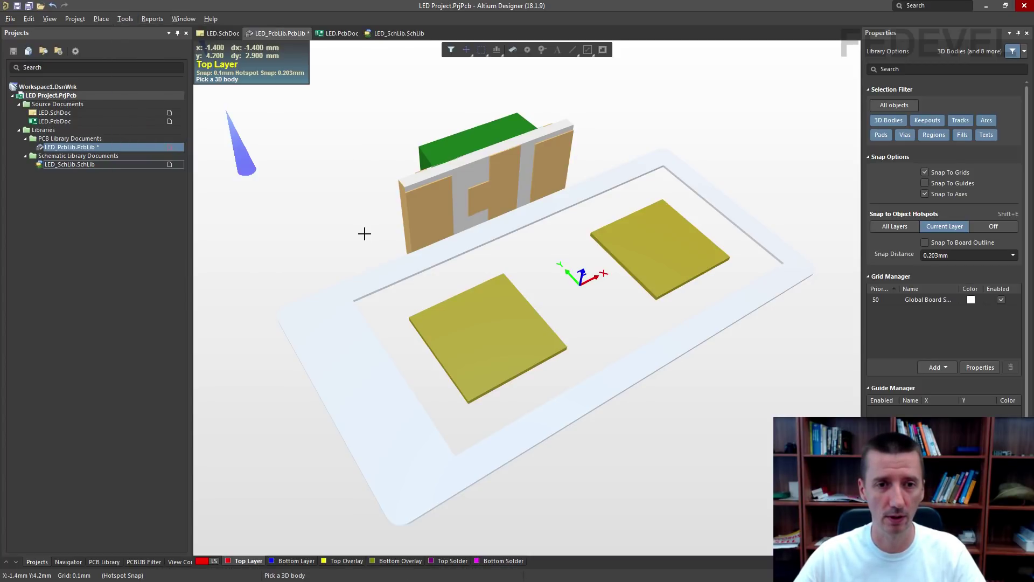
pyautogui.click(482, 140)
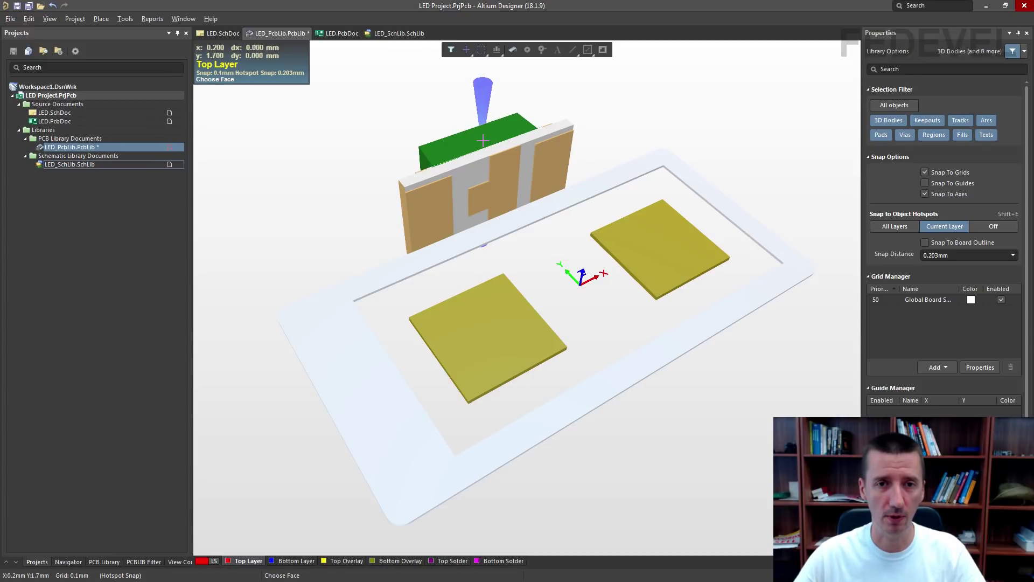
pyautogui.click(429, 208)
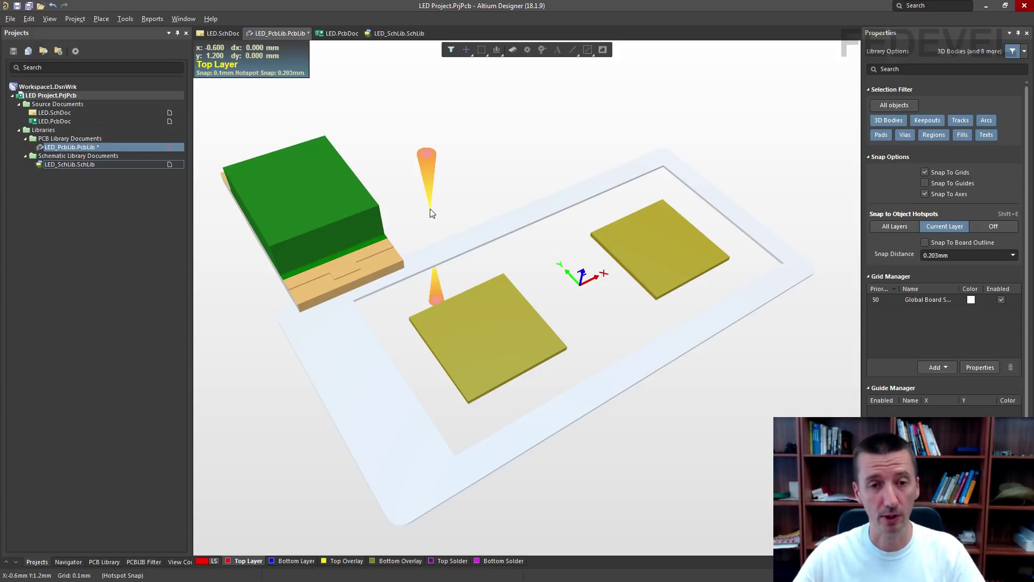
# In the 2D view, move the LED model above the footprint's centre to X -0.1 mm, Y 1.6 mm and rotate it 90°
pyautogui.press('2')
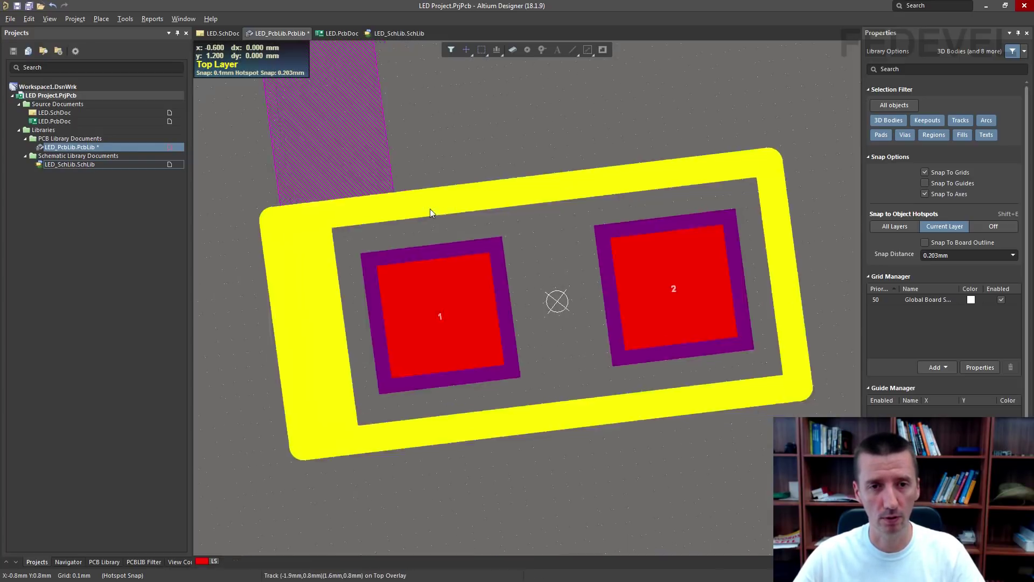
pyautogui.keyDown('ctrl'); pyautogui.scroll(-6, 554, 125); pyautogui.keyUp('ctrl')
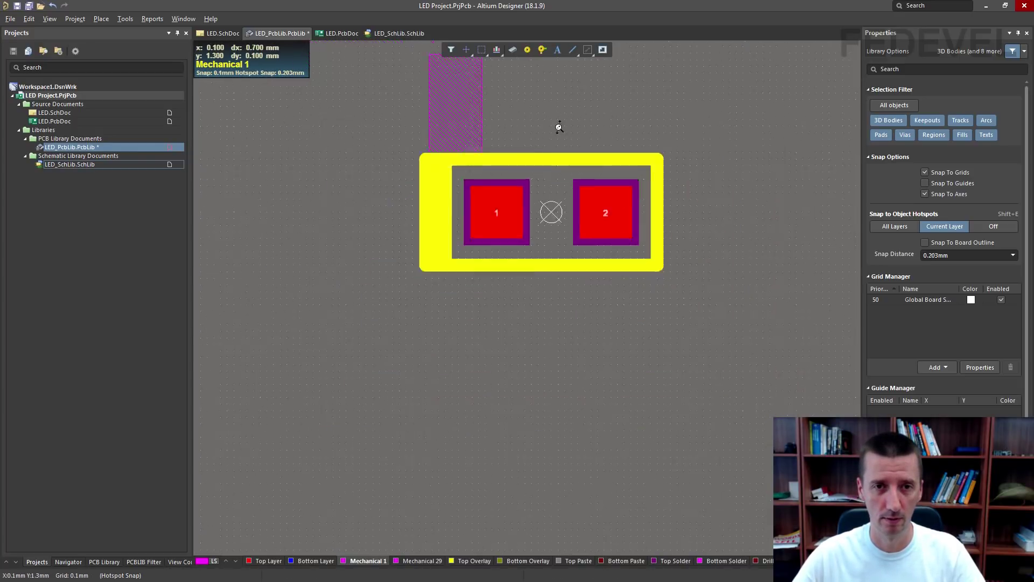
pyautogui.keyDown('ctrl'); pyautogui.scroll(4, 557, 126); pyautogui.keyUp('ctrl')
pyautogui.moveTo(573, 119); pyautogui.dragTo(571, 226, button='right')
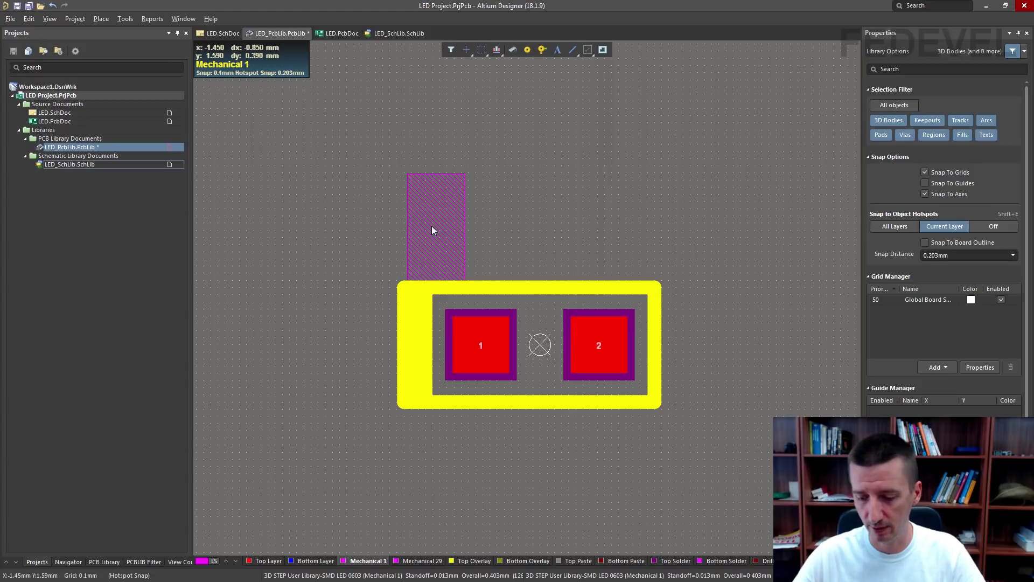
pyautogui.moveTo(434, 226)
pyautogui.mouseDown()
pyautogui.moveTo(456, 236)
pyautogui.moveTo(522, 204)
pyautogui.moveTo(532, 234)
pyautogui.mouseUp()
pyautogui.press('space')
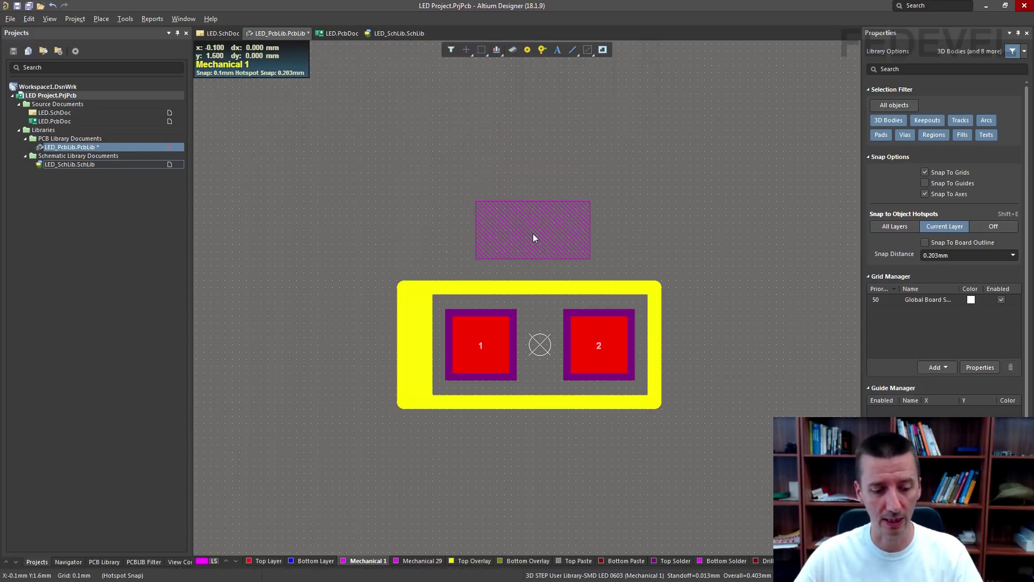
# Examine the LED model's underside terminals in the 3D view and select its 3D body
pyautogui.press('3')
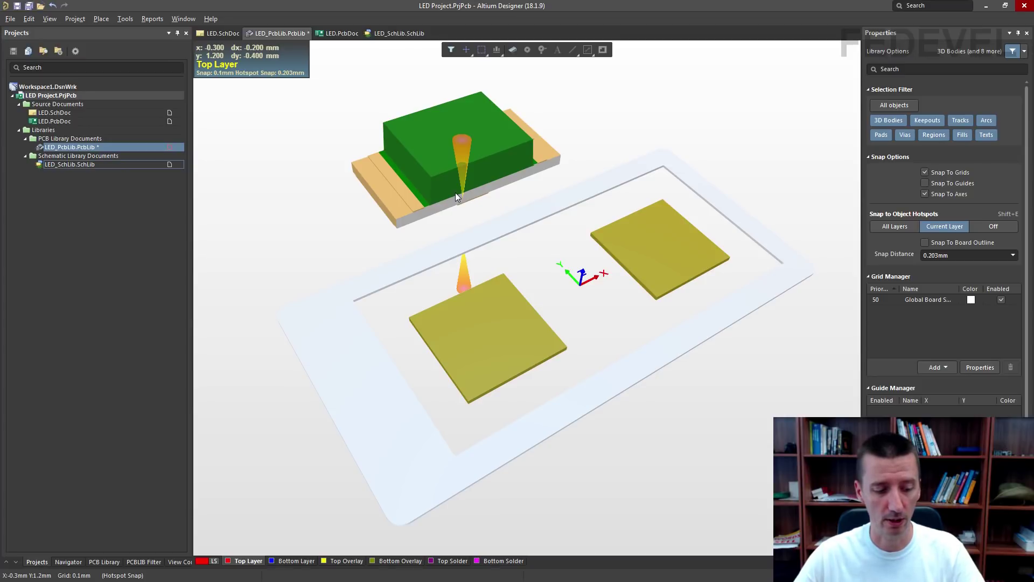
pyautogui.click(561, 395)
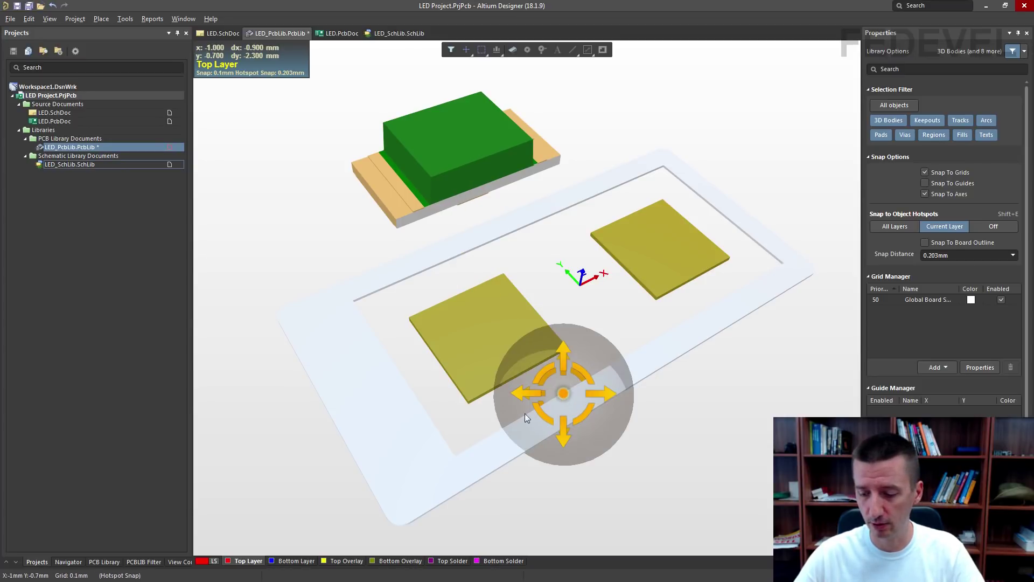
pyautogui.keyDown('shift'); pyautogui.moveTo(520, 492); pyautogui.dragTo(510, 189, button='right'); pyautogui.keyUp('shift')
pyautogui.keyDown('shift'); pyautogui.moveTo(598, 303); pyautogui.dragTo(581, 143, button='right'); pyautogui.keyUp('shift')
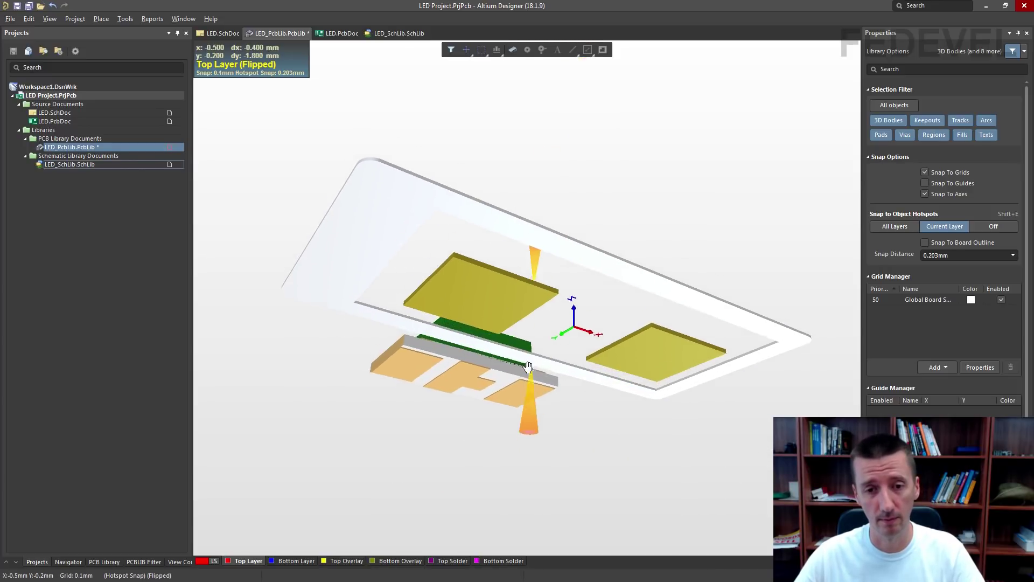
pyautogui.keyDown('shift'); pyautogui.moveTo(528, 367); pyautogui.dragTo(526, 318, button='right'); pyautogui.keyUp('shift')
pyautogui.moveTo(483, 341); pyautogui.dragTo(508, 341)
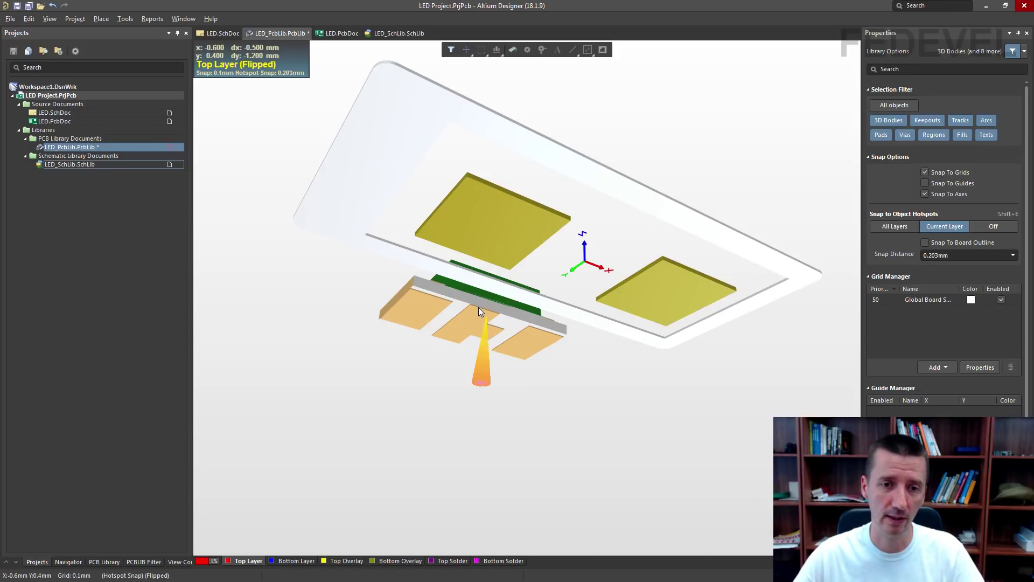
pyautogui.click(482, 314)
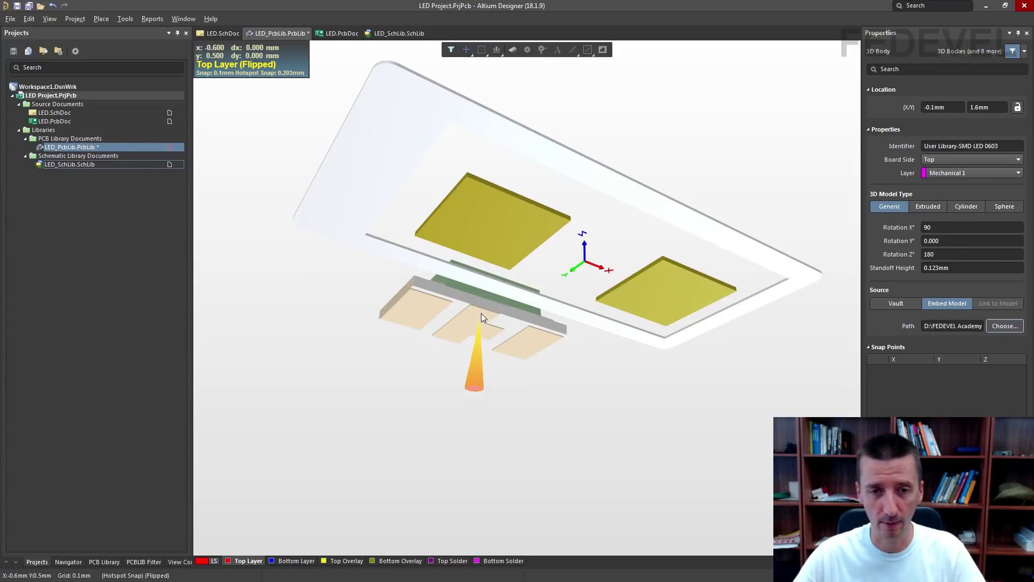
# Turn the LED 3D body to a Z rotation of 0 and place it at the footprint origin between the two pads
pyautogui.press('space')
pyautogui.moveTo(473, 284); pyautogui.dragTo(411, 368)
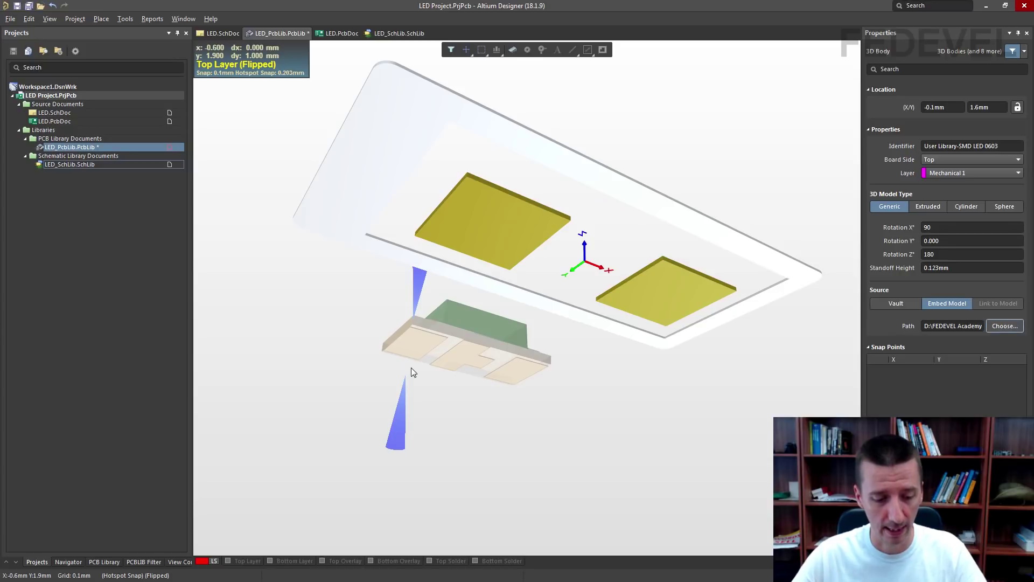
pyautogui.moveTo(411, 368); pyautogui.dragTo(533, 405)
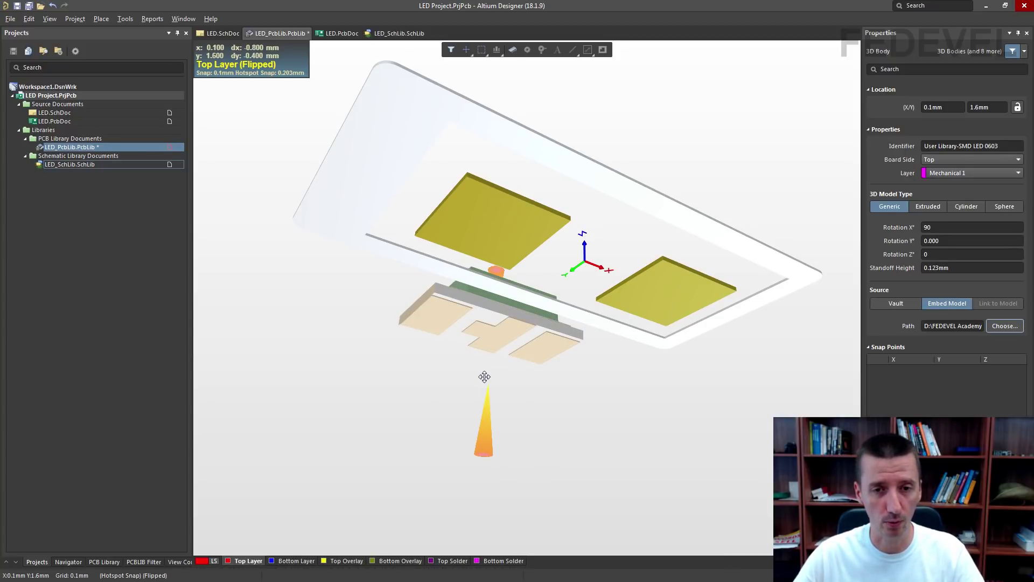
pyautogui.press('2')
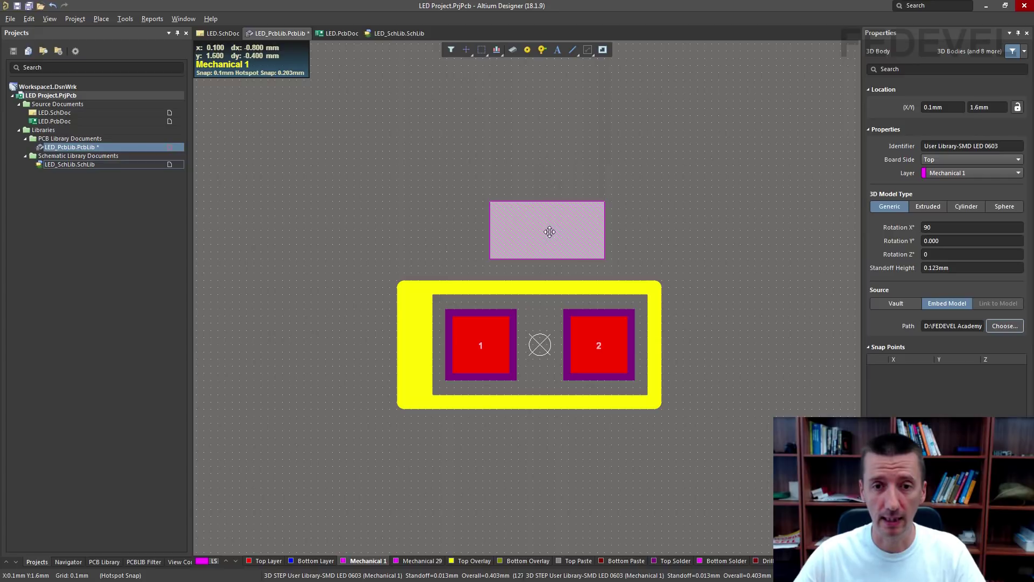
pyautogui.moveTo(550, 232); pyautogui.dragTo(539, 346)
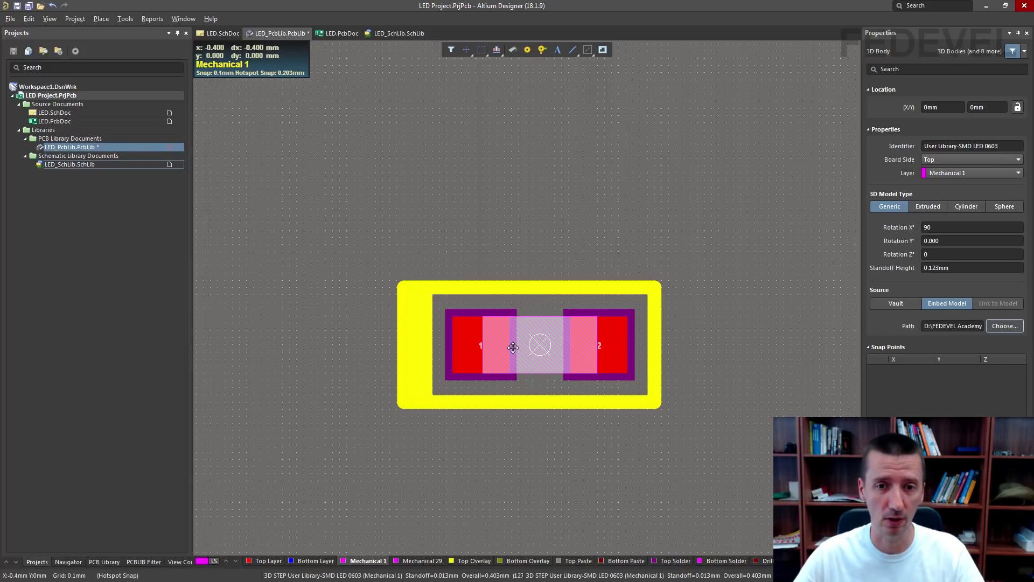
# Inspect the LED body's seating on the pads in 3D from above, and return to the whole footprint in 2D
pyautogui.press('3')
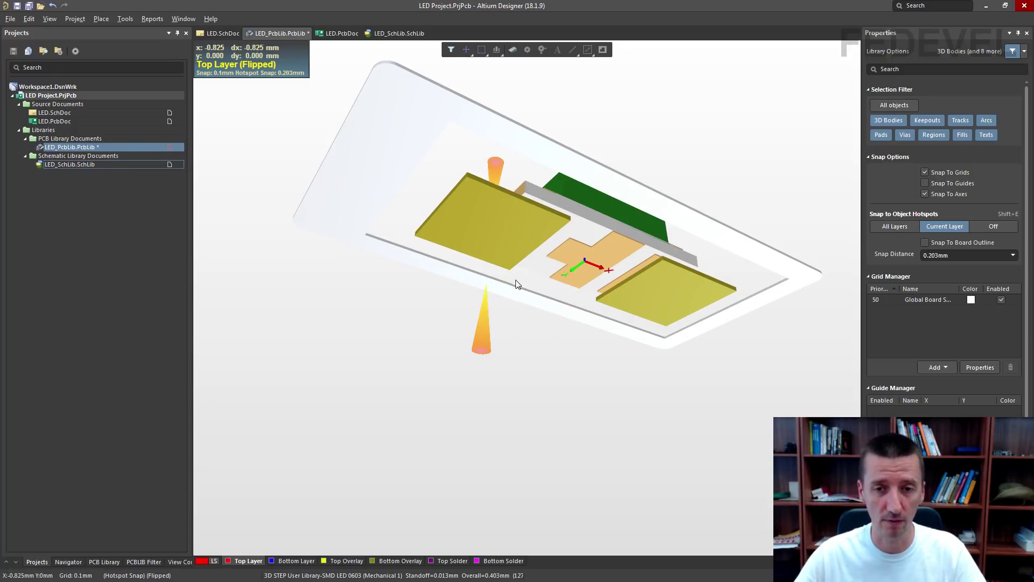
pyautogui.press('shift')
pyautogui.keyDown('shift'); pyautogui.moveTo(614, 122); pyautogui.dragTo(596, 454, button='right'); pyautogui.keyUp('shift')
pyautogui.moveTo(620, 300); pyautogui.dragTo(573, 399, button='right')
pyautogui.press('shift')
pyautogui.keyDown('shift'); pyautogui.moveTo(508, 155); pyautogui.dragTo(541, 175, button='right'); pyautogui.keyUp('shift')
pyautogui.moveTo(606, 250); pyautogui.dragTo(632, 198, button='right')
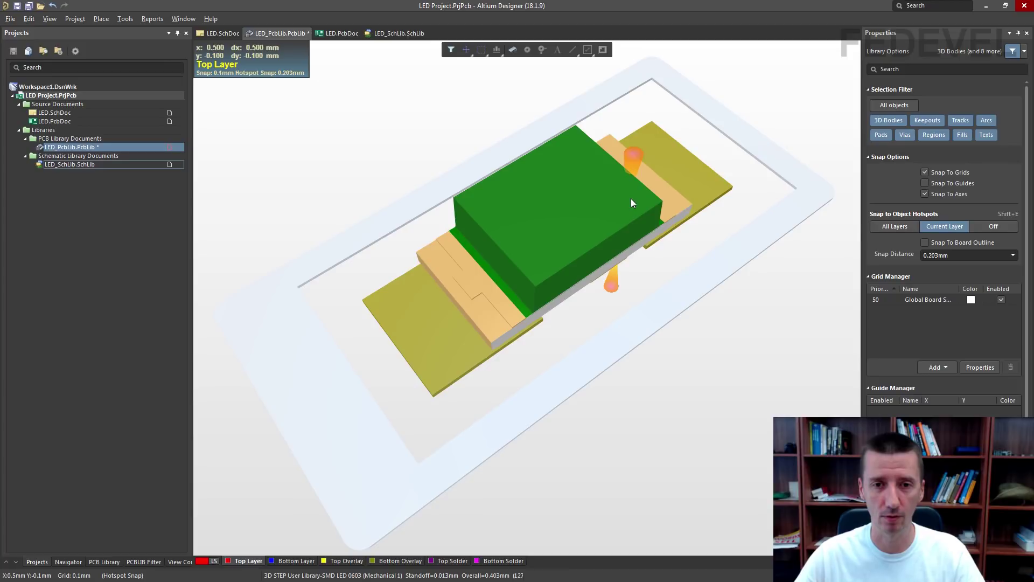
pyautogui.press('2')
pyautogui.click(50, 19)
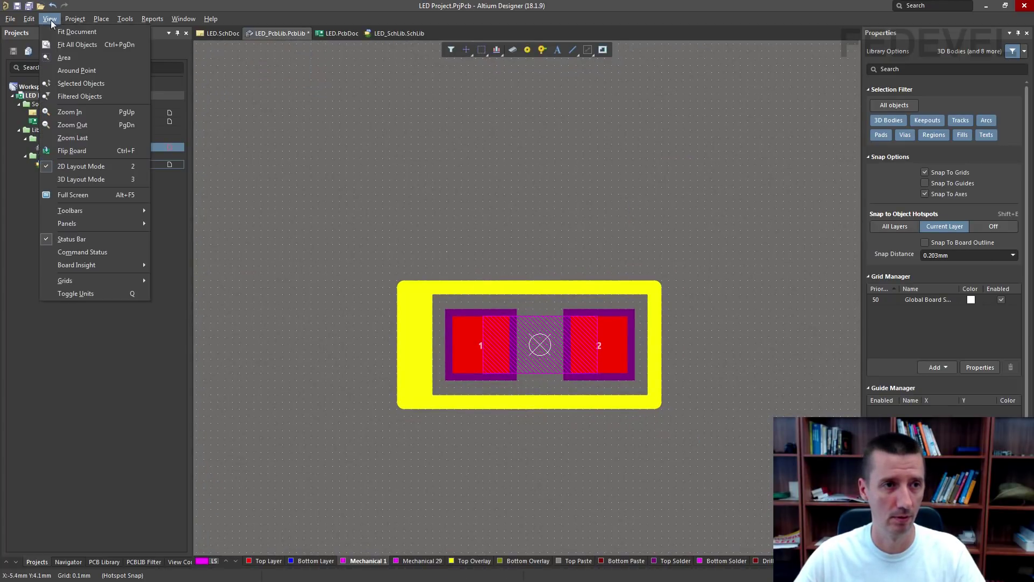
pyautogui.click(77, 45)
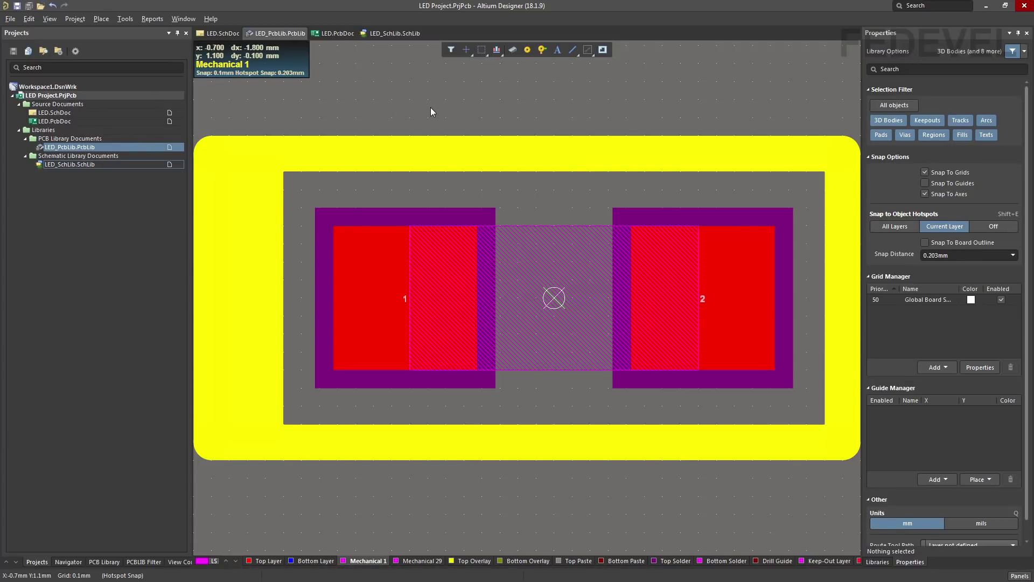
# Isolate the Top Overlay layer and copy the whole LED outline, using the footprint origin as the reference point
pyautogui.hotkey('shift', 's')
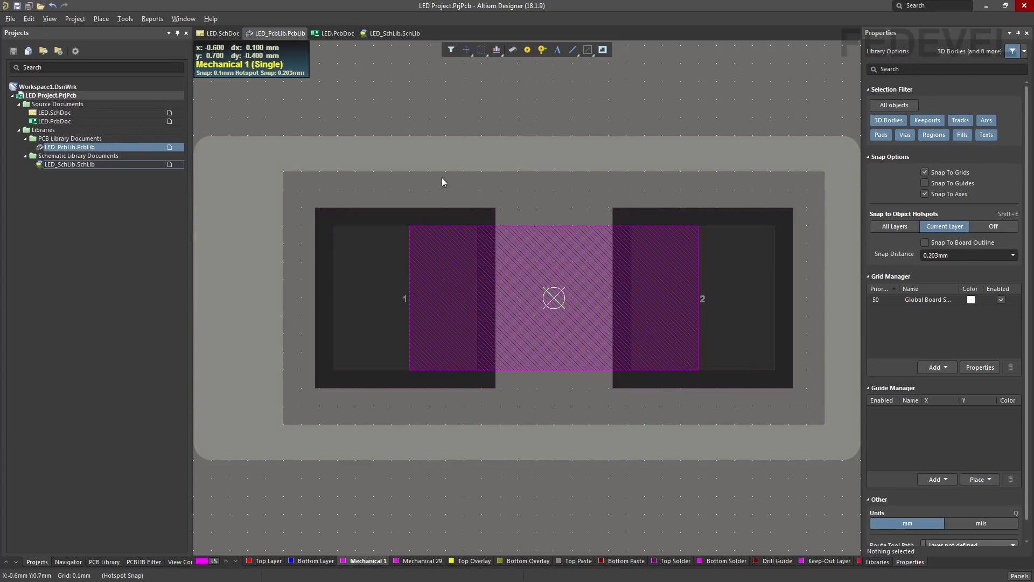
pyautogui.keyDown('ctrl'); pyautogui.scroll(-4, 445, 185); pyautogui.keyUp('ctrl')
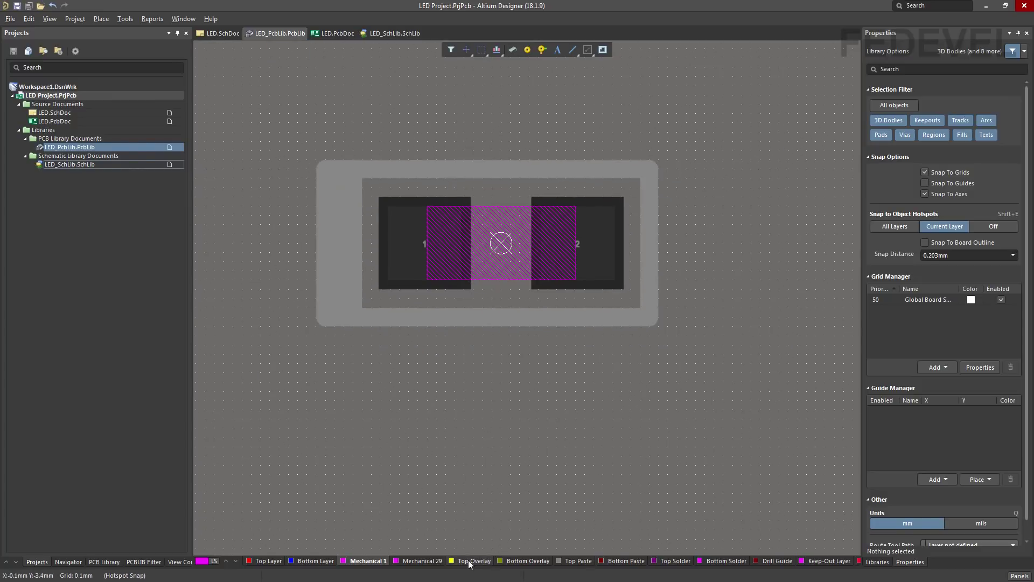
pyautogui.click(473, 561)
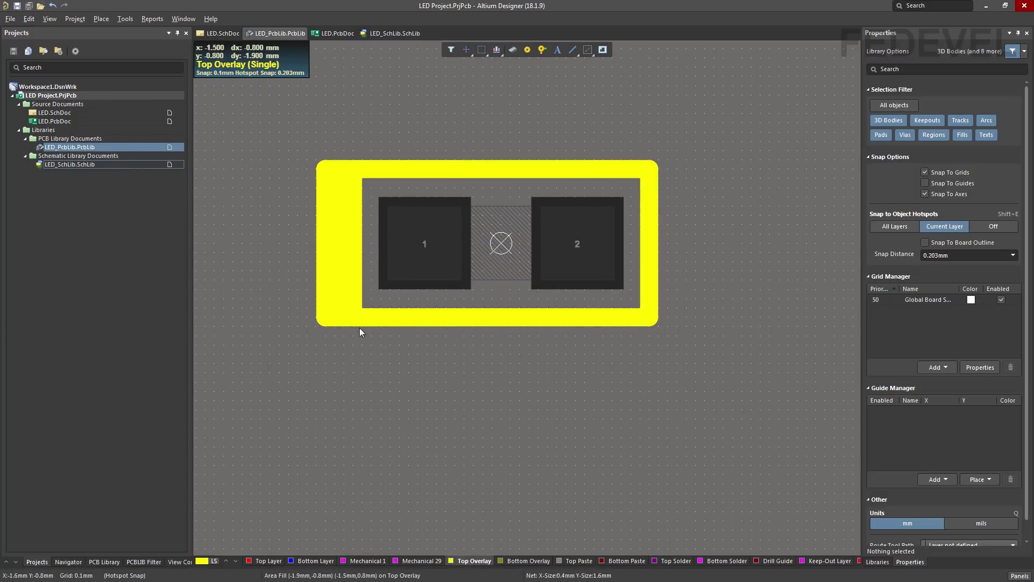
pyautogui.moveTo(280, 129); pyautogui.dragTo(699, 368)
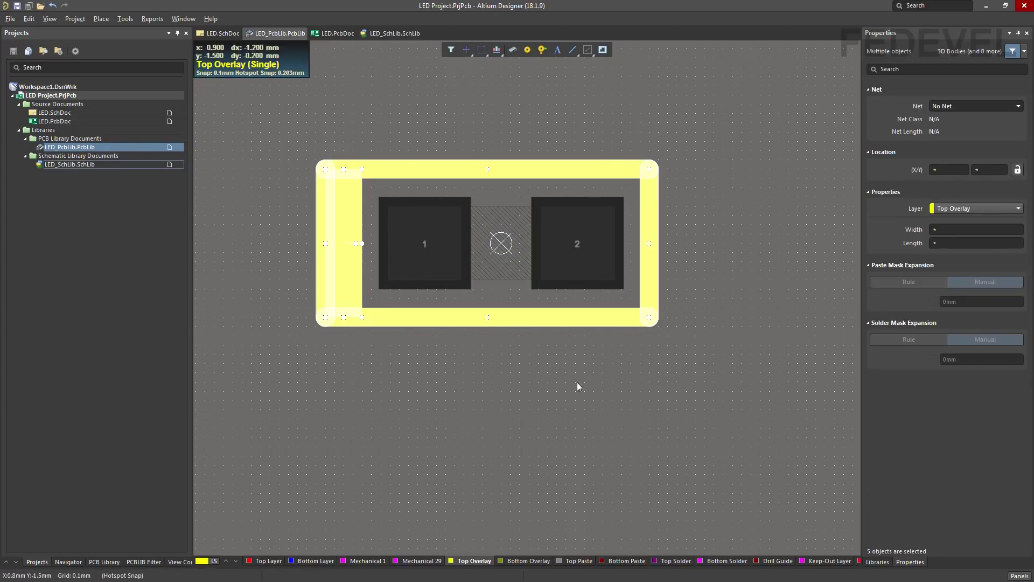
pyautogui.rightClick(554, 374)
pyautogui.click(591, 489)
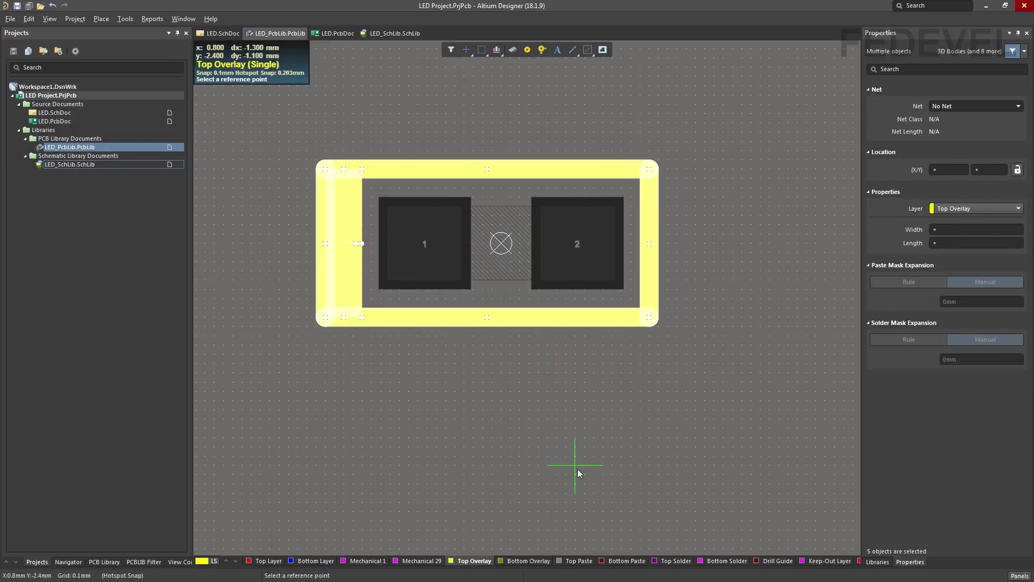
pyautogui.click(500, 246)
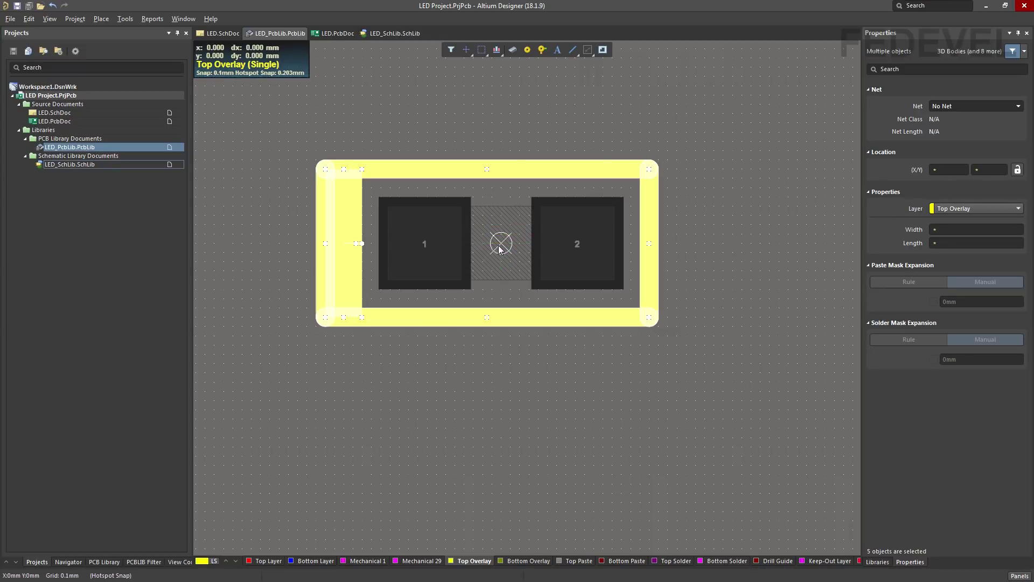
# Paste the copied outline onto the Mechanical 29 layer at the footprint origin, and save the library
pyautogui.click(422, 561)
pyautogui.click(30, 19)
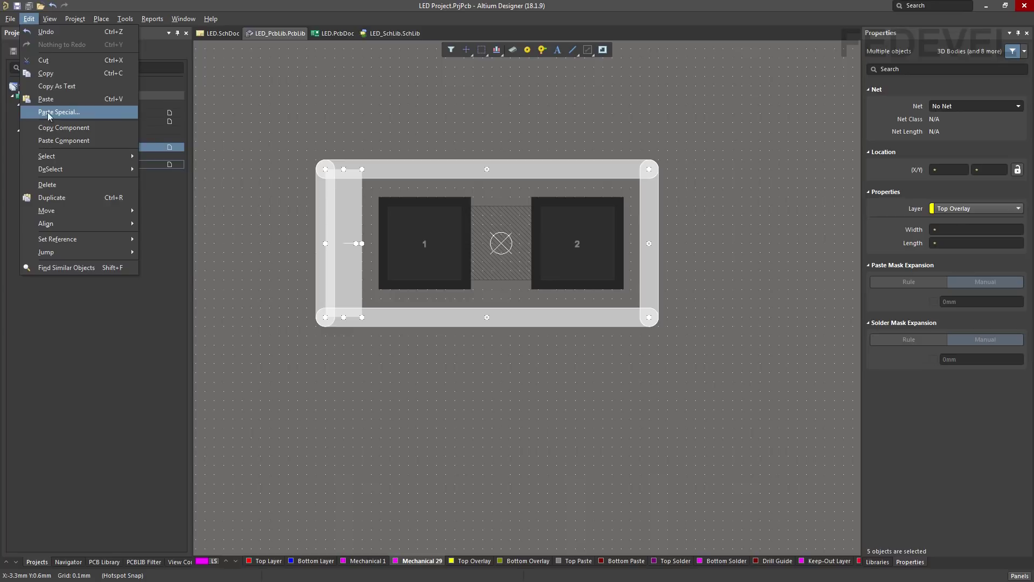
pyautogui.click(95, 118)
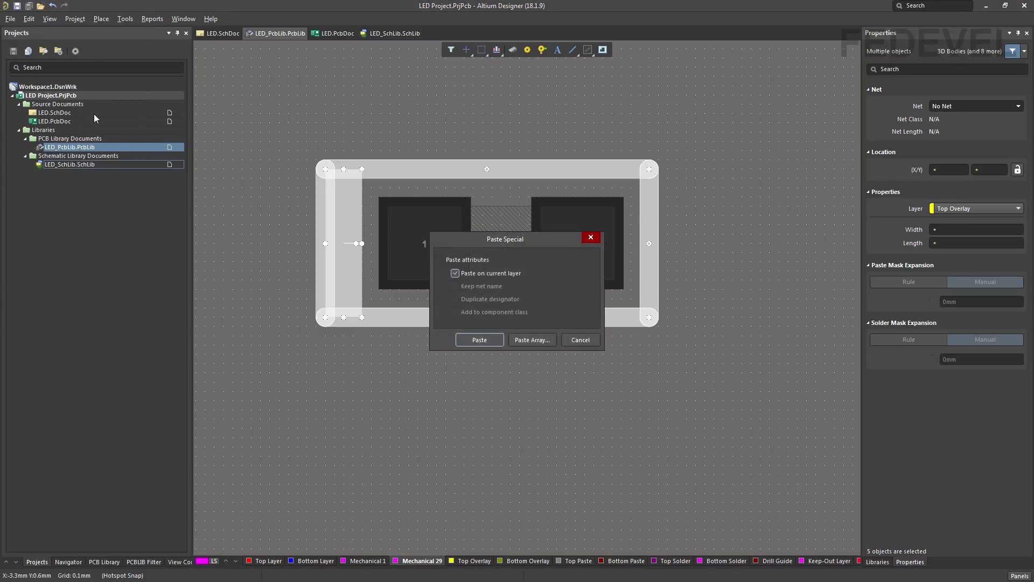
pyautogui.click(455, 273)
pyautogui.click(480, 340)
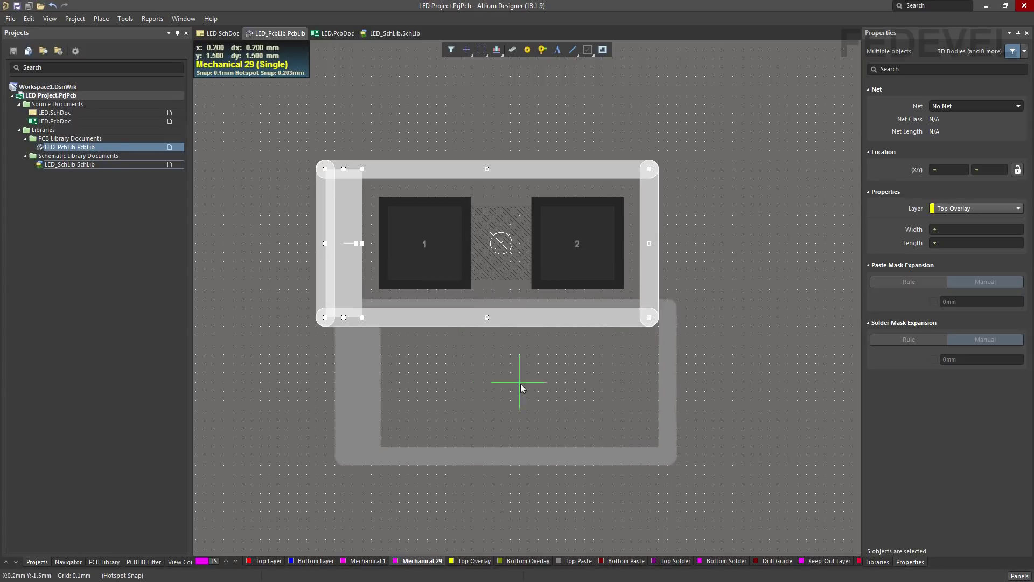
pyautogui.click(502, 243)
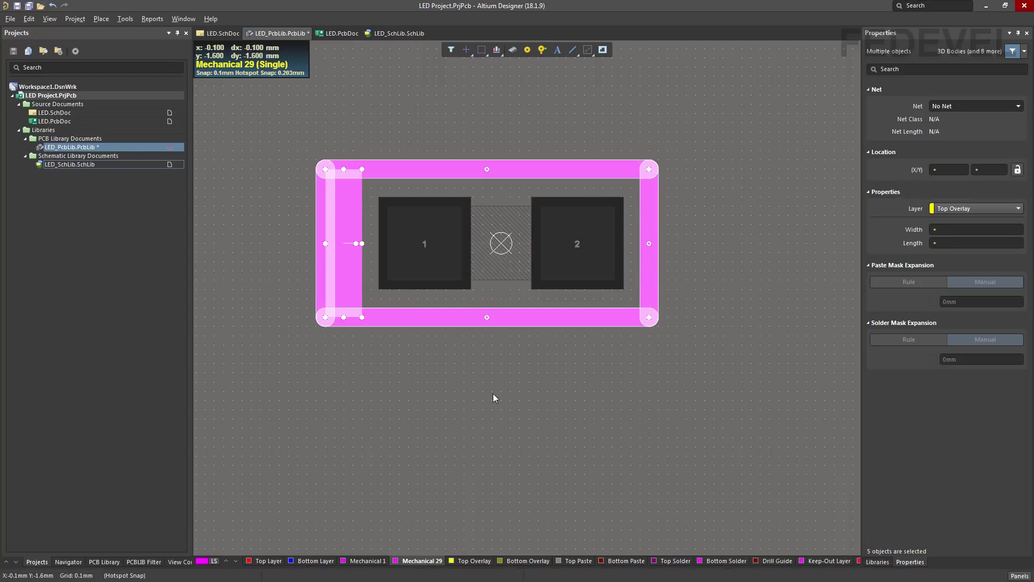
pyautogui.click(493, 403)
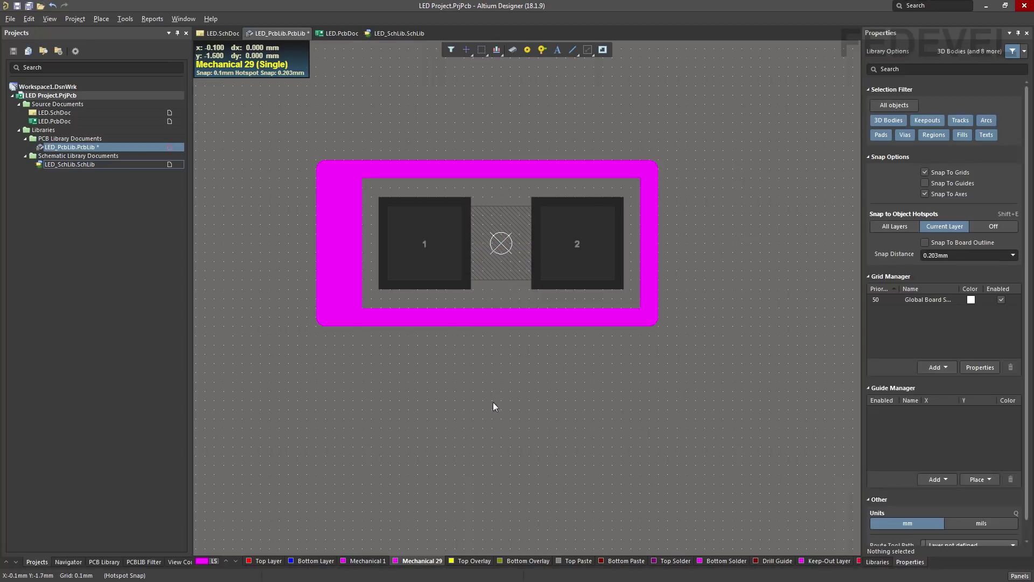
pyautogui.click(45, 19)
pyautogui.click(58, 44)
pyautogui.click(58, 51)
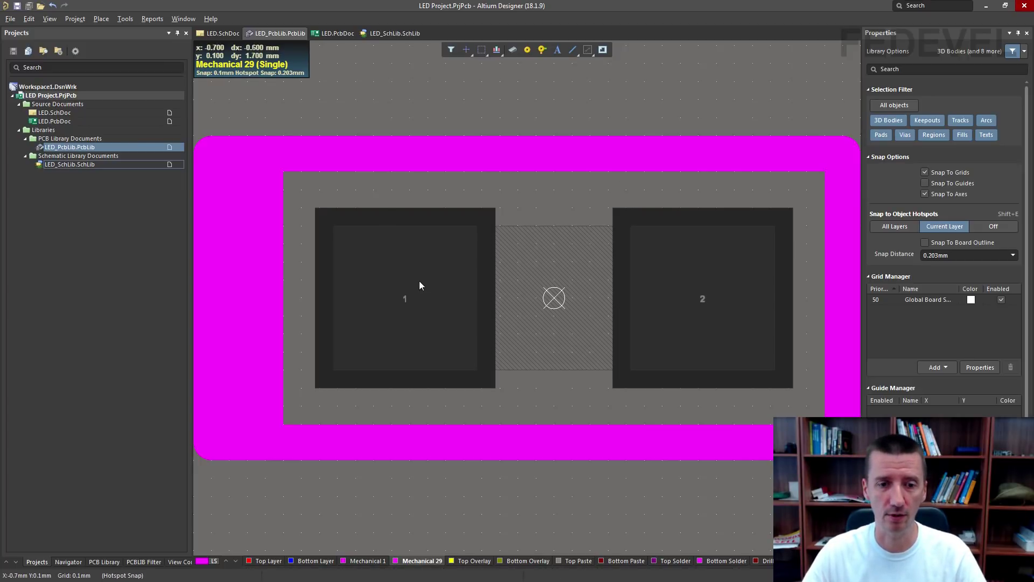
# Copy the '.Designator' text from the R0805 footprint's Mechanical 29 layer, using the text's anchor point as the reference
pyautogui.click(104, 562)
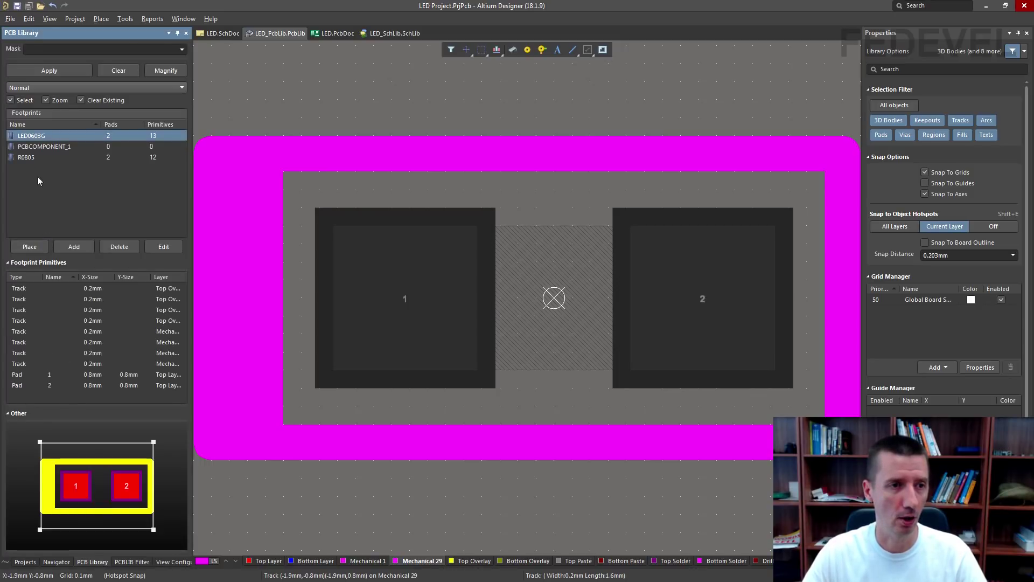
pyautogui.click(46, 156)
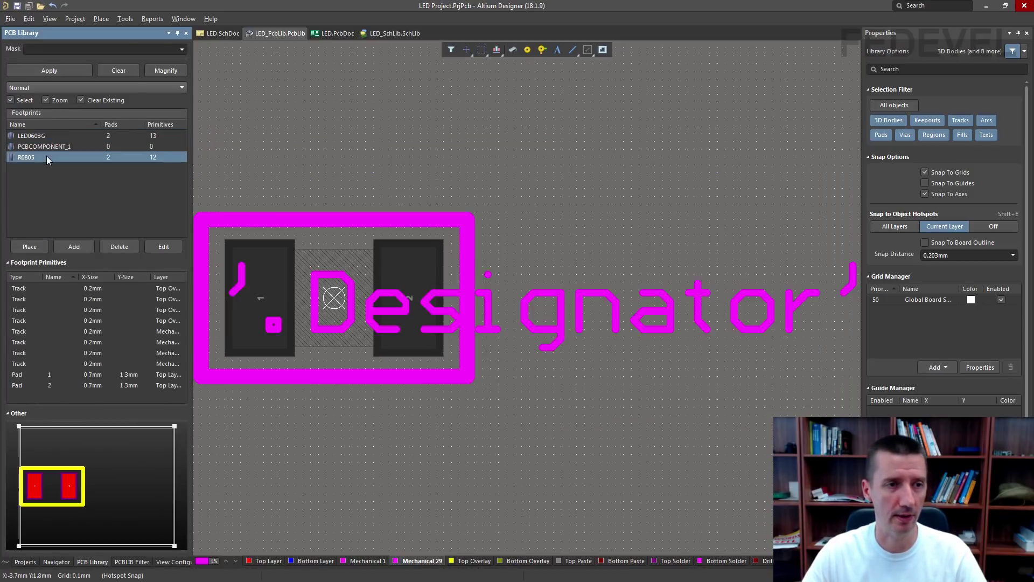
pyautogui.click(545, 310)
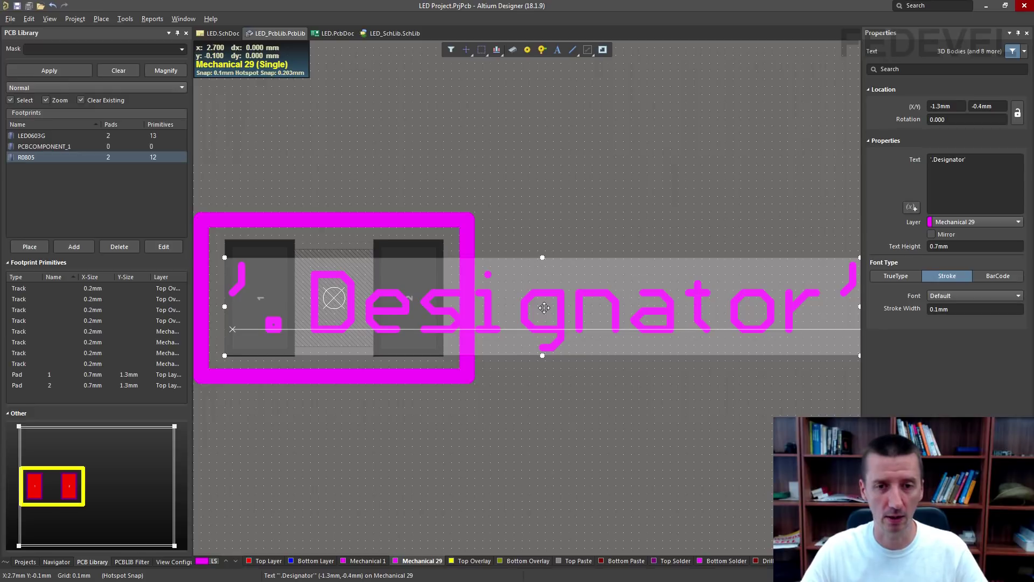
pyautogui.rightClick(544, 308)
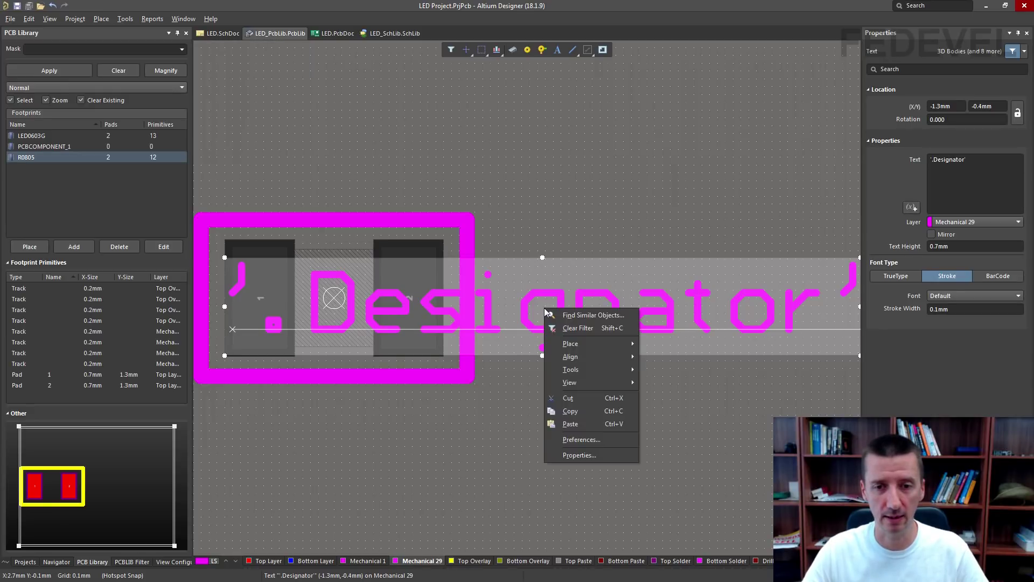
pyautogui.click(571, 411)
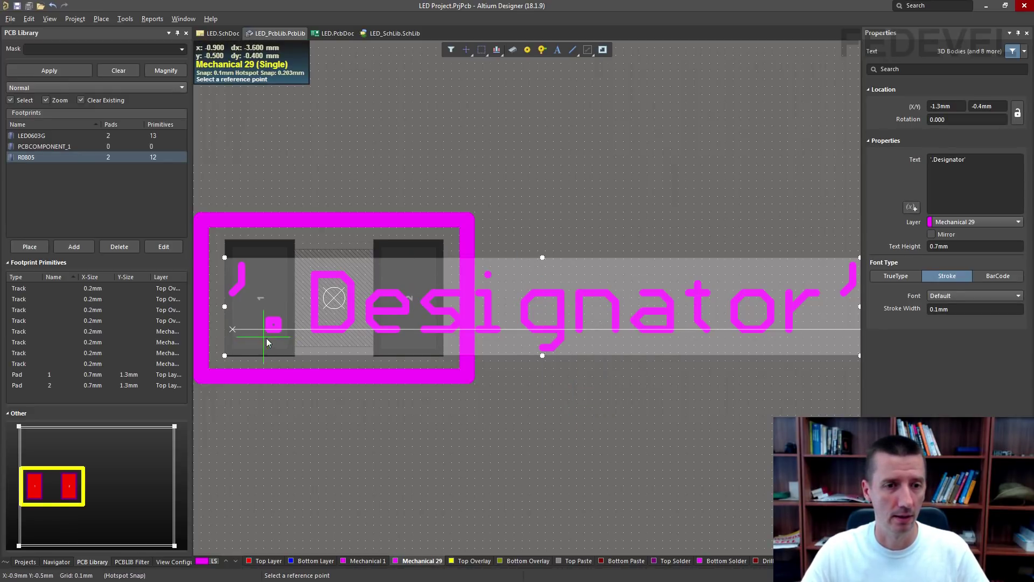
pyautogui.click(233, 330)
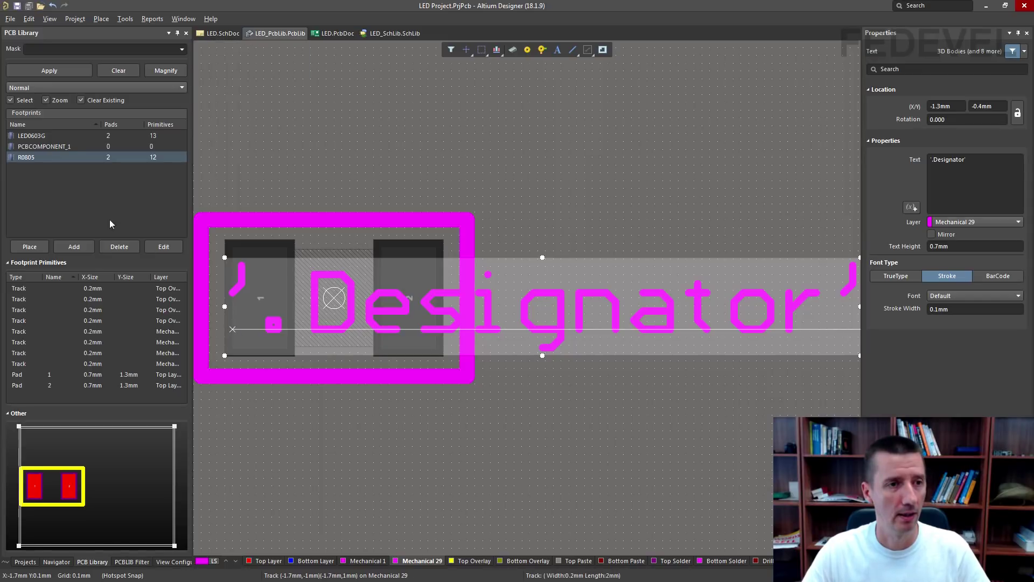
# Paste the designator text into the LED0603G footprint on Mechanical 29 at about X -1.2 mm, Y -0.4 mm, and save the library
pyautogui.click(53, 135)
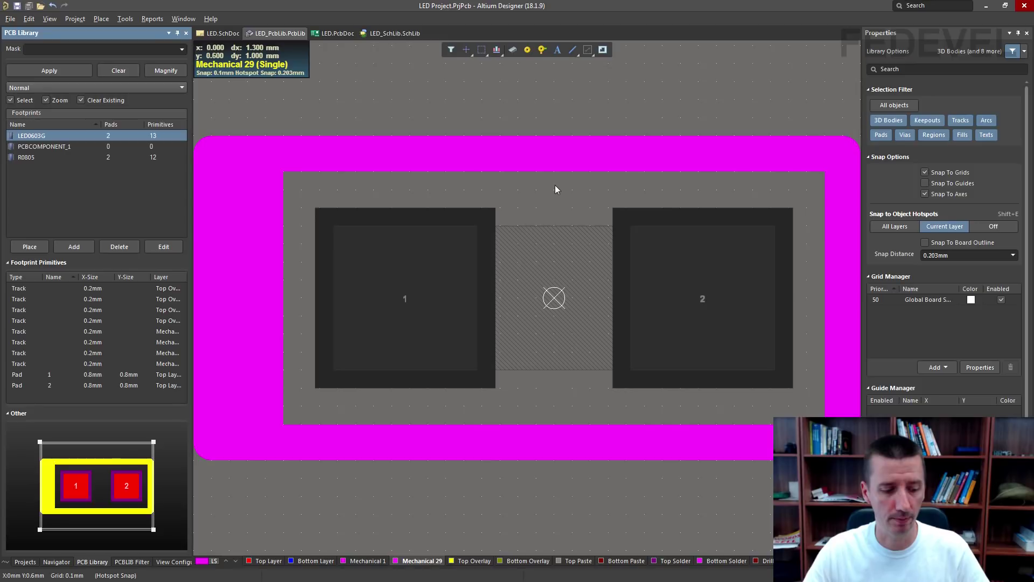
pyautogui.rightClick(502, 107)
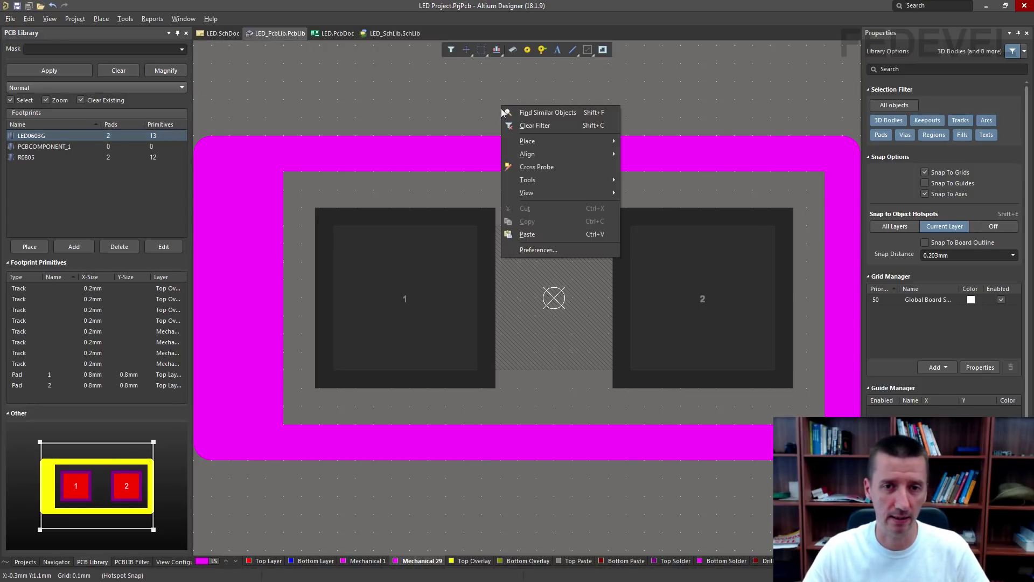
pyautogui.click(539, 236)
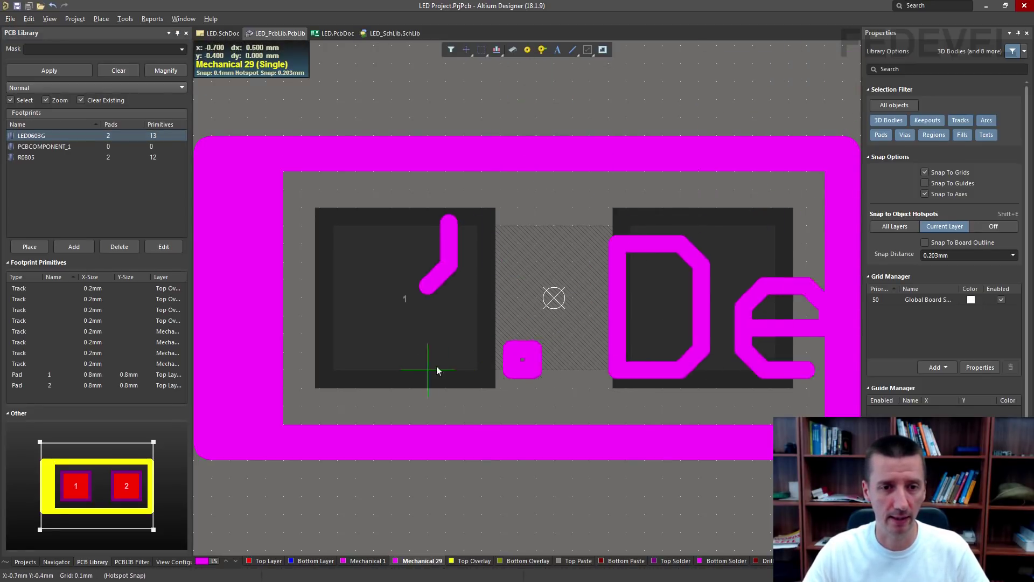
pyautogui.click(337, 372)
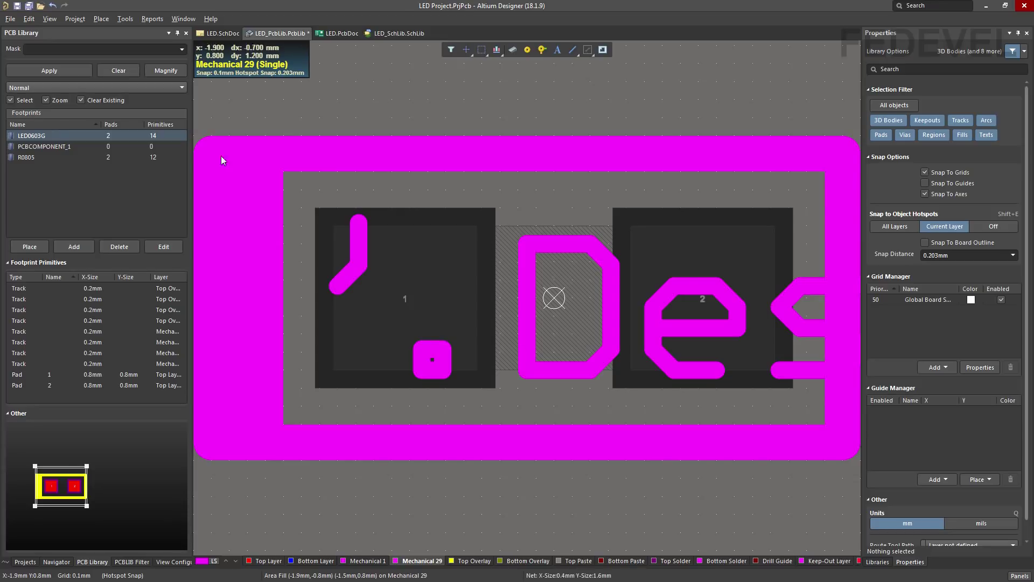
pyautogui.click(17, 7)
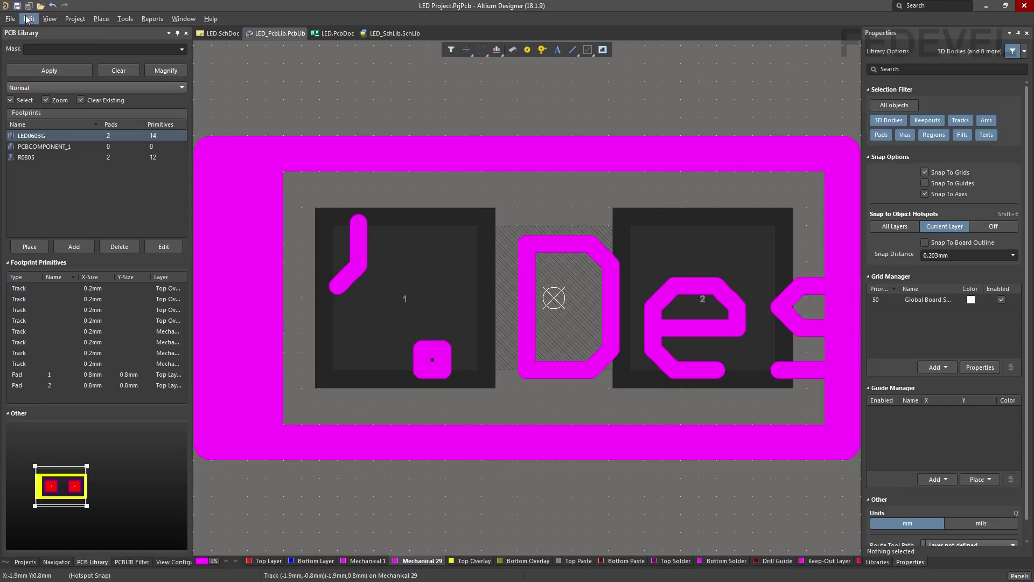
# Start the Footprint Wizard and choose the Dual In-line Packages (DIP) pattern with metric (mm) units
pyautogui.click(126, 20)
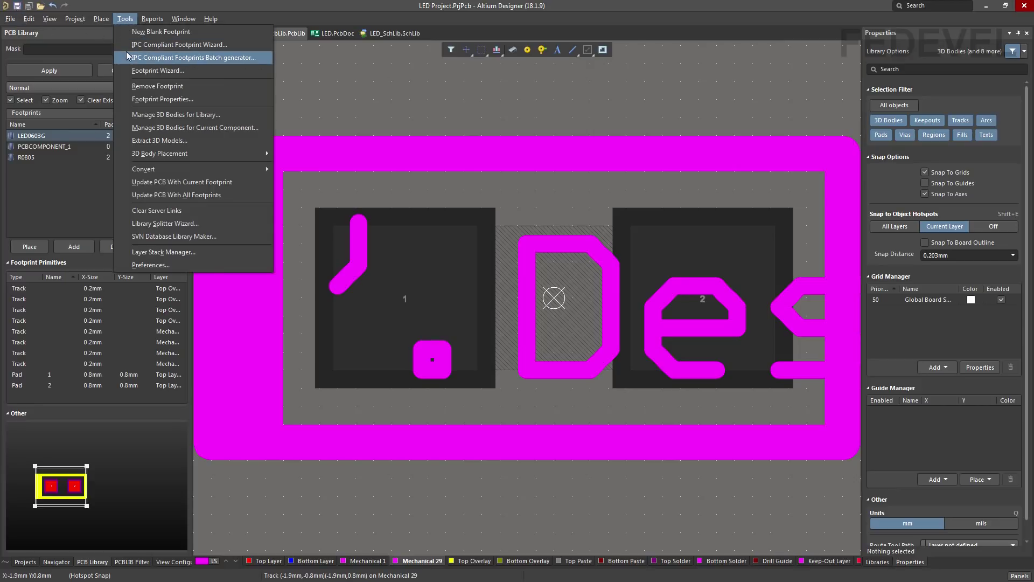
pyautogui.click(201, 74)
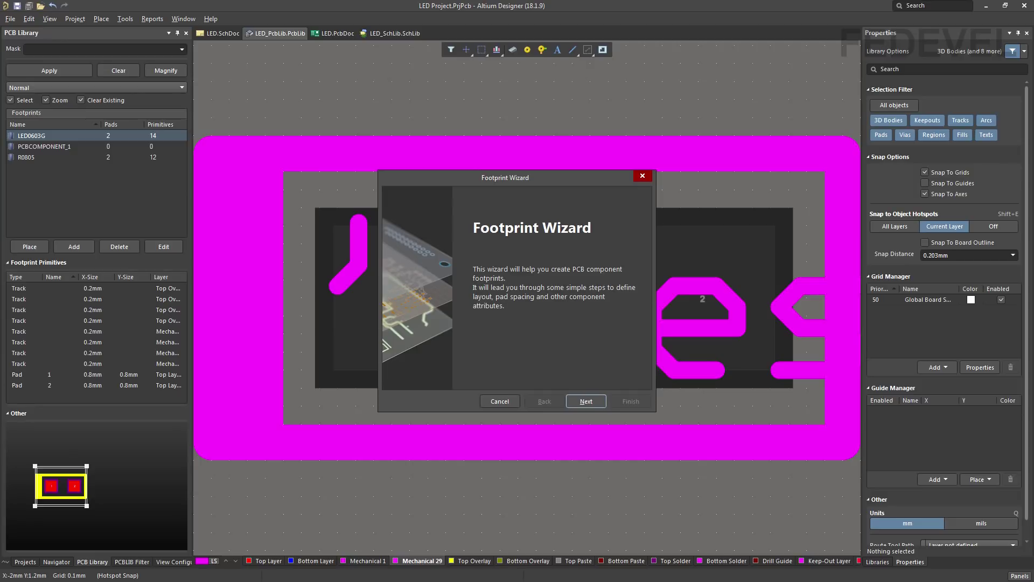
pyautogui.click(587, 401)
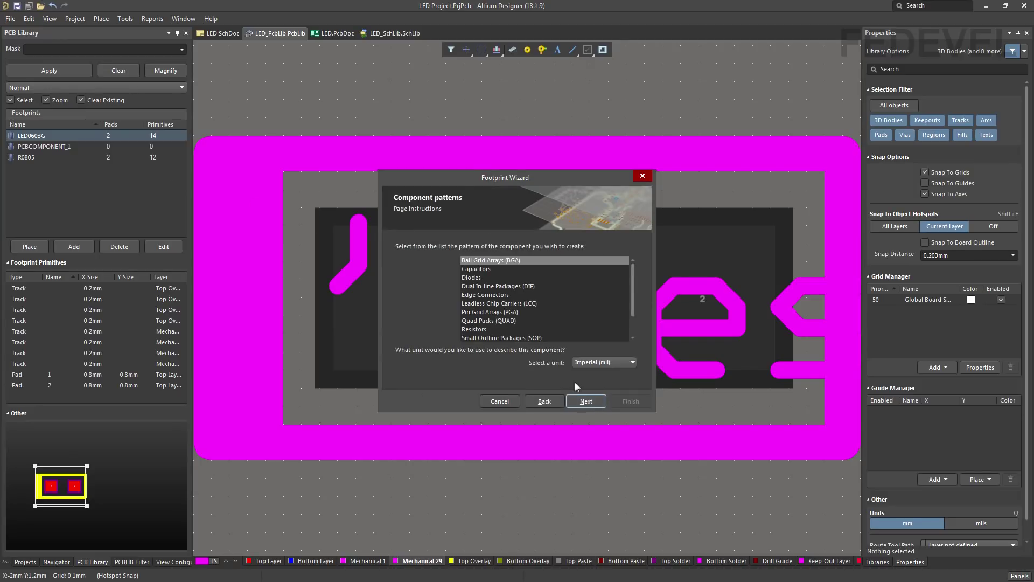
pyautogui.click(513, 286)
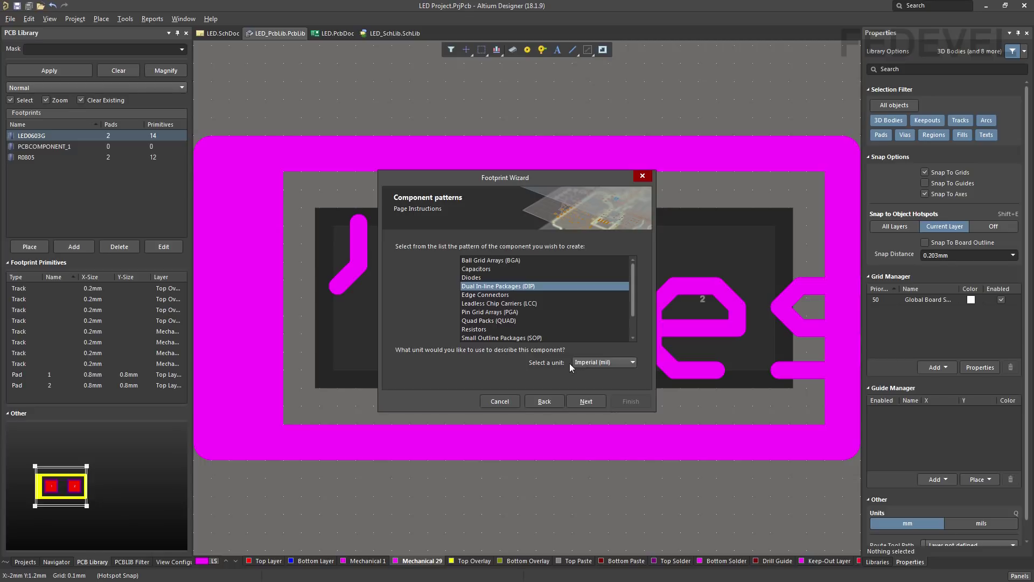
pyautogui.click(590, 362)
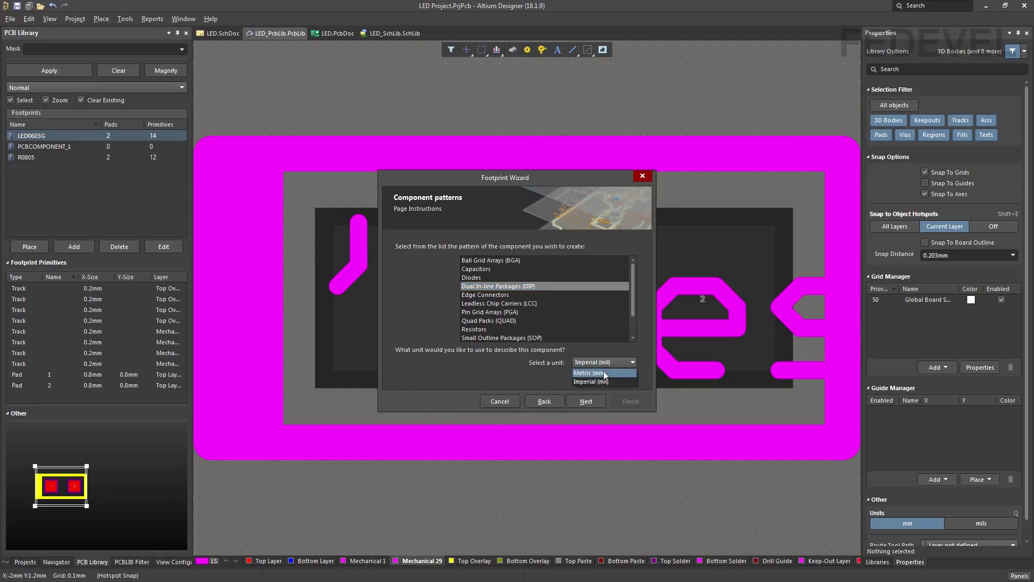
pyautogui.click(604, 373)
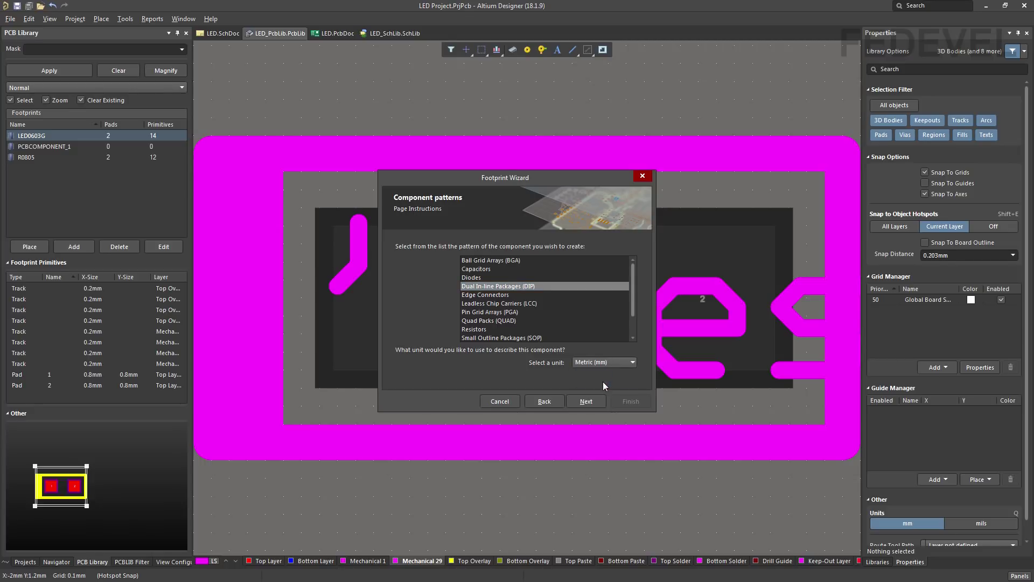
pyautogui.click(585, 402)
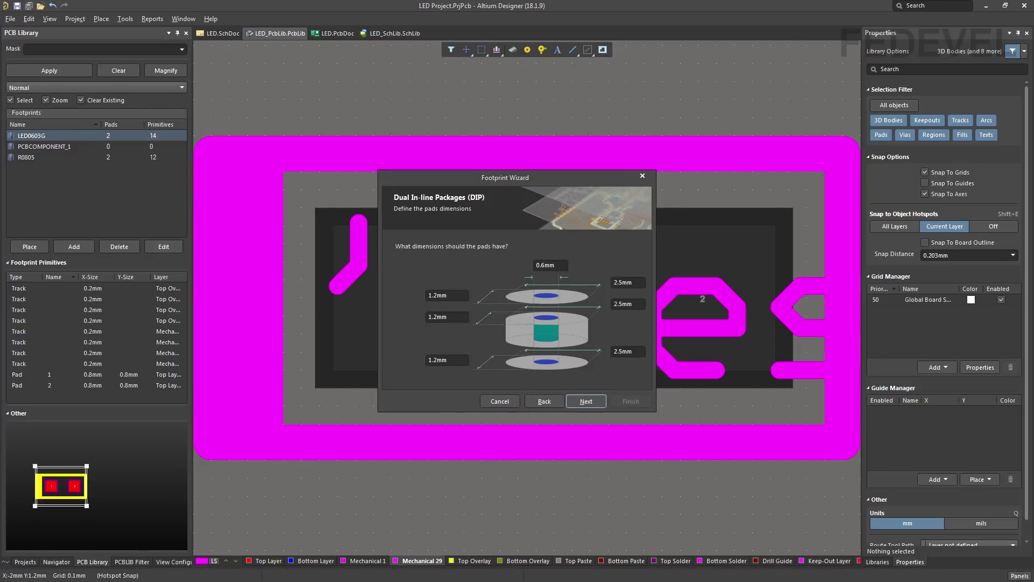
pyautogui.hotkey('alt', 'Tab')
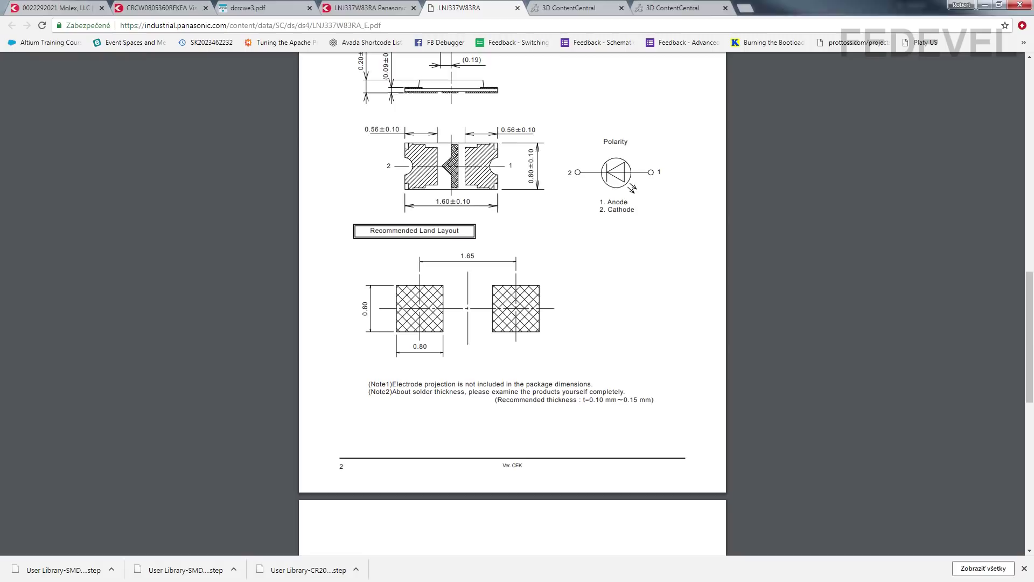
pyautogui.click(70, 10)
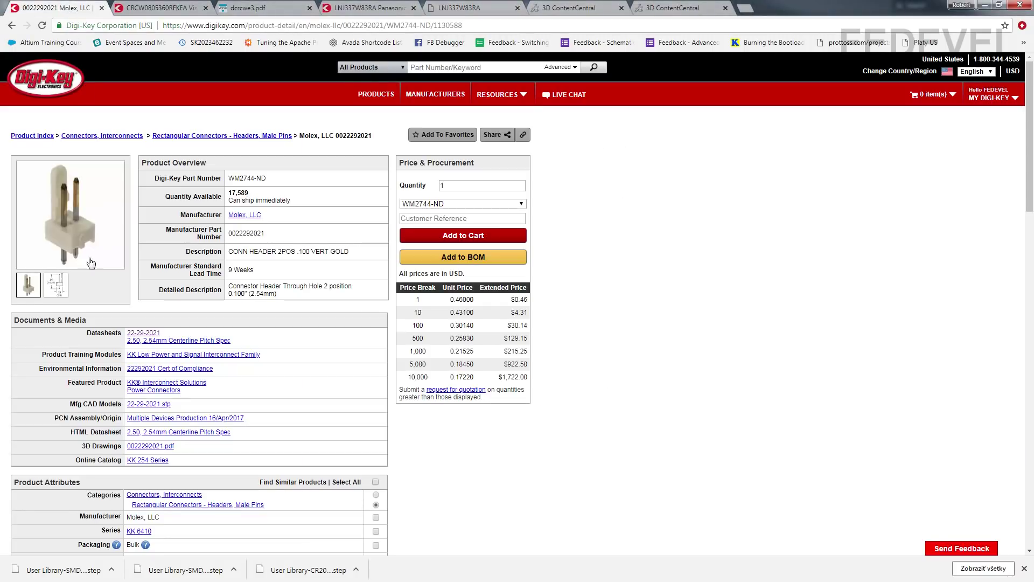
pyautogui.click(142, 334)
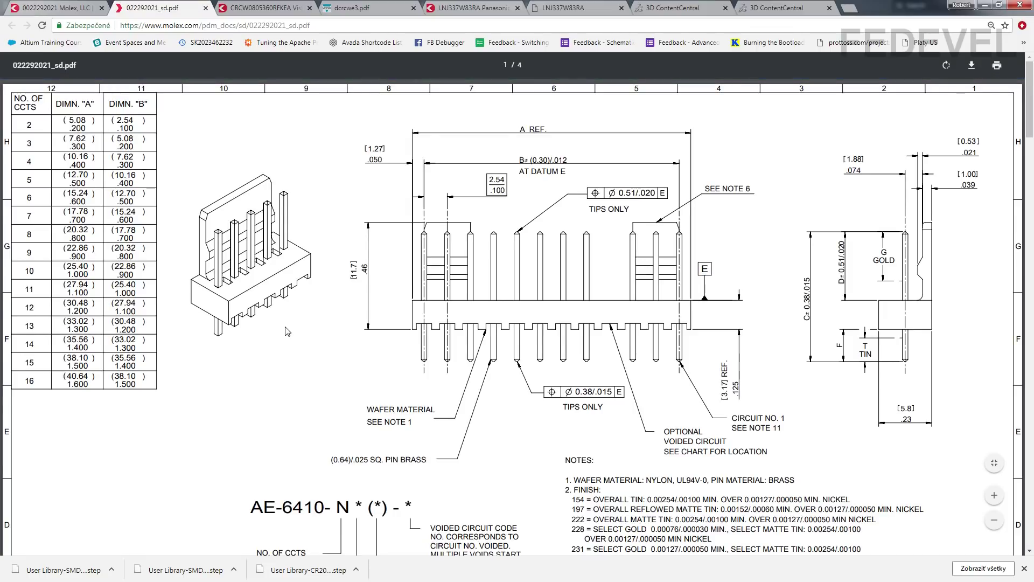
pyautogui.scroll(-2, 287, 332)
pyautogui.scroll(-5, 287, 331)
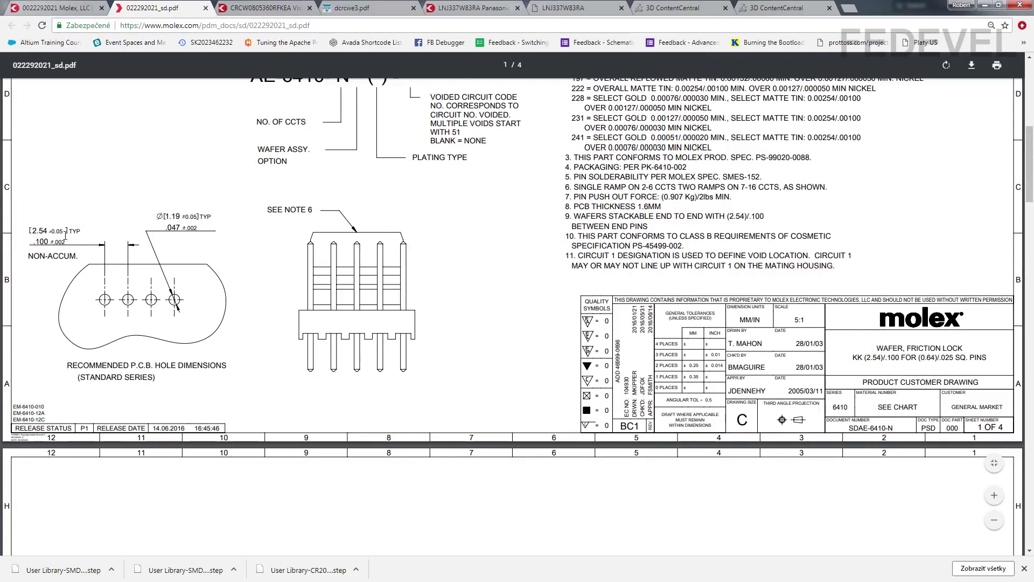
pyautogui.click(985, 5)
# In the Altium Designer Footprint Wizard, set the pad hole diameter to 1.2 mm and the pad height to 1.6 mm on all layers
pyautogui.doubleClick(557, 264)
pyautogui.write('1.2')
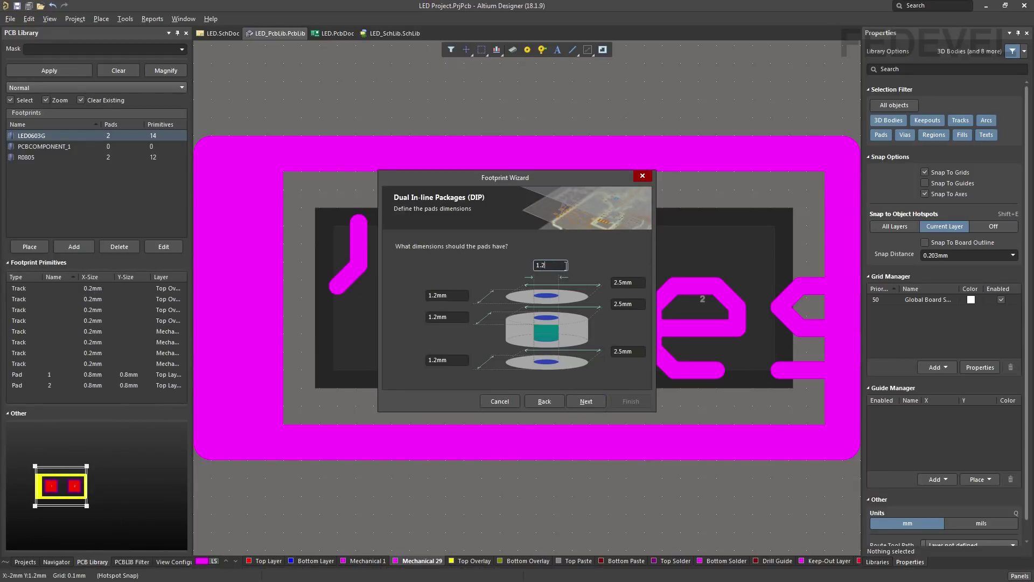
pyautogui.doubleClick(456, 296)
pyautogui.write('1.6')
pyautogui.press('Tab')
pyautogui.write('1.6')
pyautogui.press('Tab')
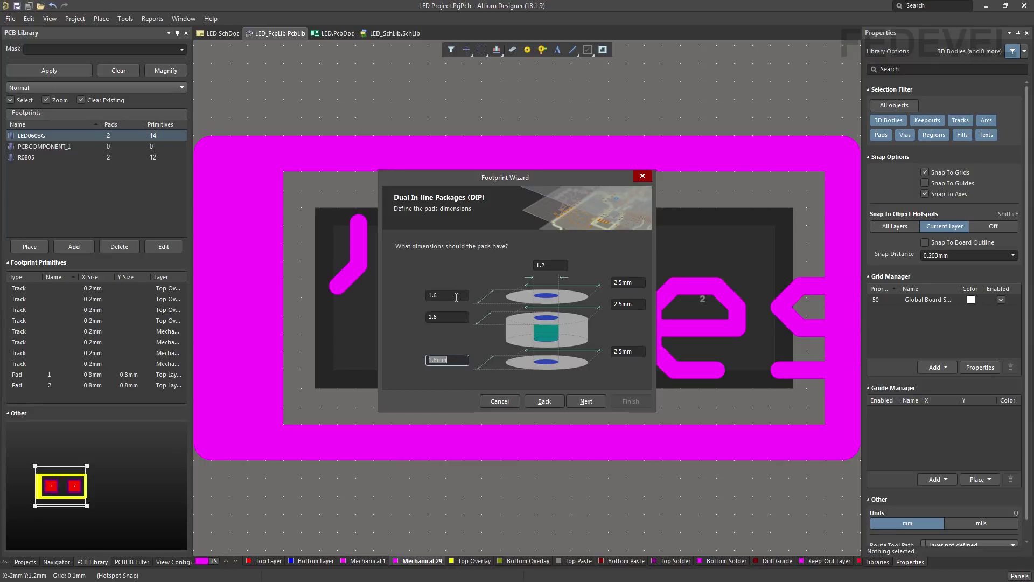
# Set the pad width to 2 mm on all layers and accept the pad dimensions
pyautogui.click(640, 282)
pyautogui.write('2')
pyautogui.press('Tab')
pyautogui.write('2')
pyautogui.press('Tab')
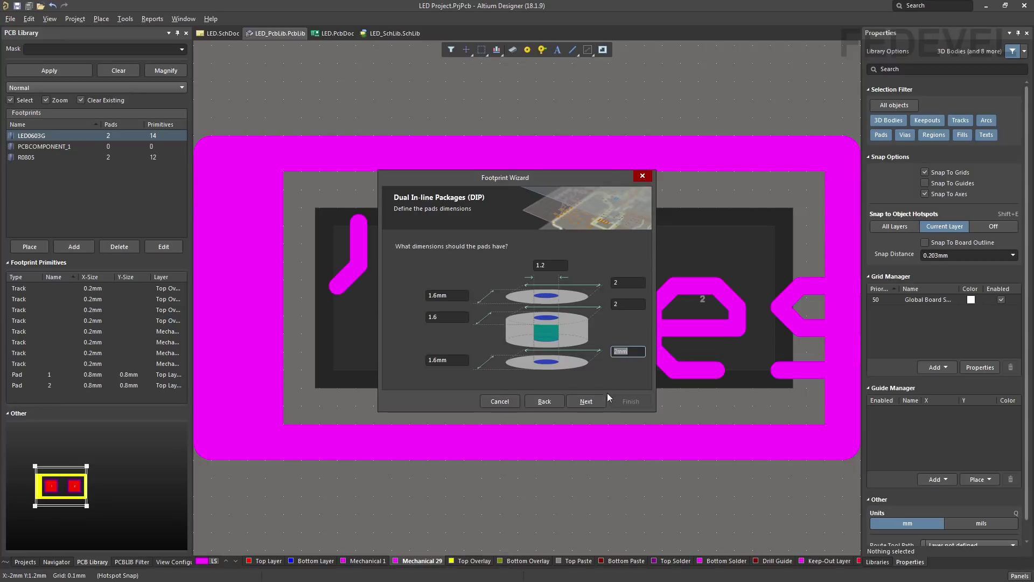
pyautogui.click(587, 401)
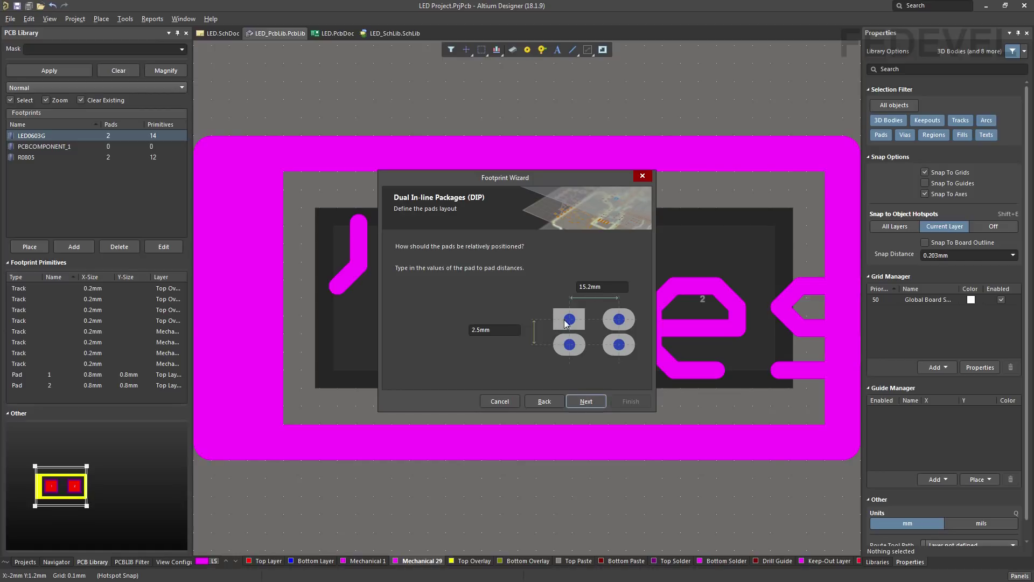
# Set the vertical pad-to-pad distance to 2.54 mm, keep the 0.2 mm outline width, and set the total number of pads to 4
pyautogui.press('Tab')
pyautogui.write('2.54')
pyautogui.click(586, 401)
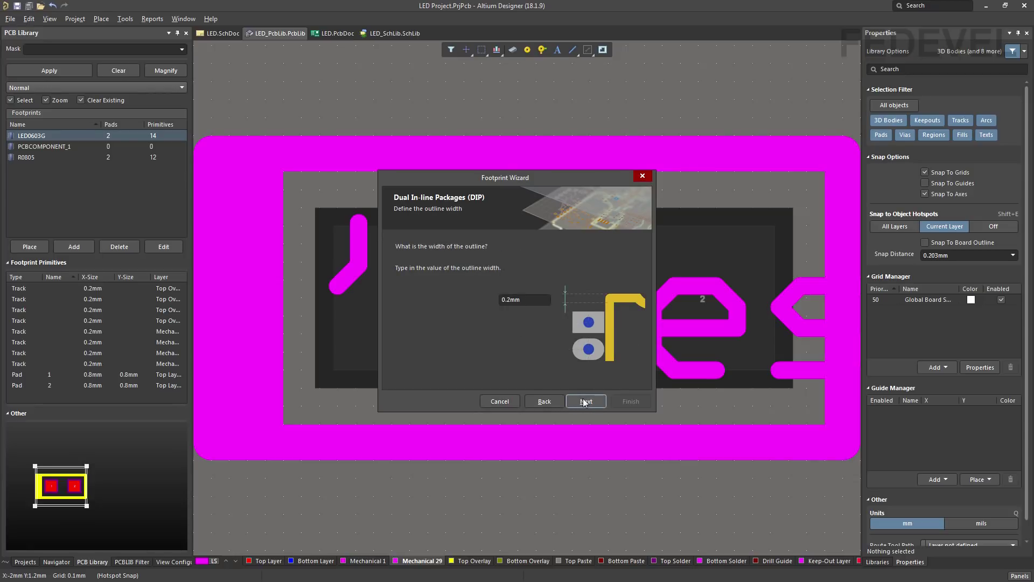
pyautogui.click(586, 401)
pyautogui.moveTo(584, 286); pyautogui.dragTo(511, 281)
pyautogui.write('4')
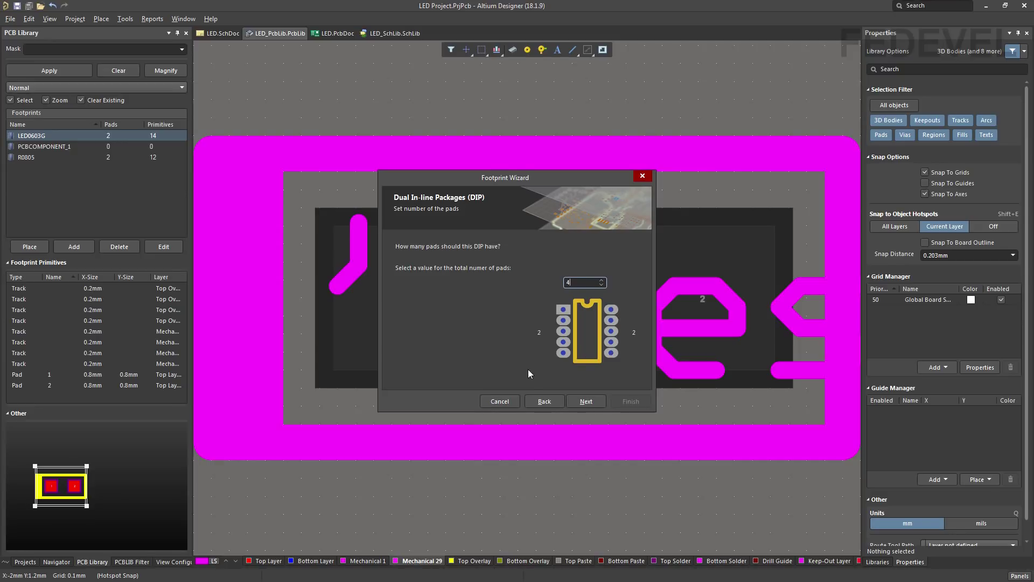
pyautogui.click(586, 401)
# Name the footprint HDR1X2 and finish the wizard
pyautogui.doubleClick(458, 263)
pyautogui.write('HDR1X2')
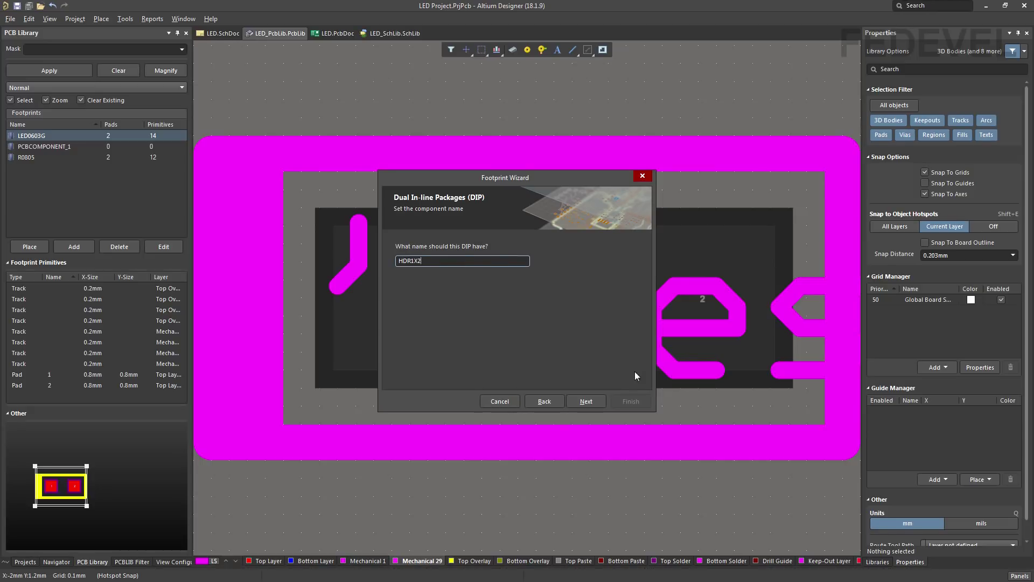
pyautogui.click(601, 400)
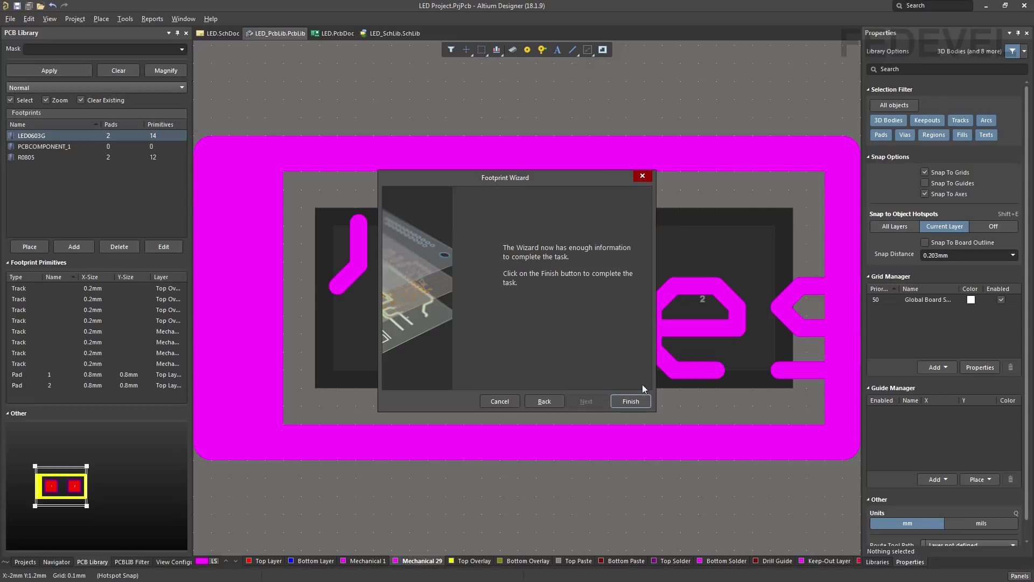
pyautogui.click(635, 405)
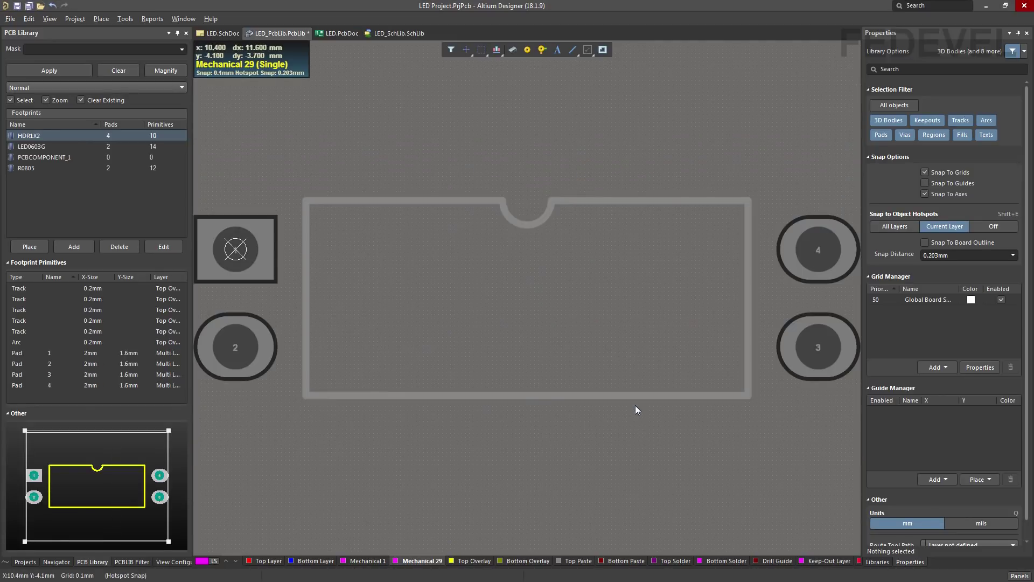
# Leave single-layer mode and delete the Top Overlay outline together with pads 3 and 4 from HDR1X2
pyautogui.click(592, 456)
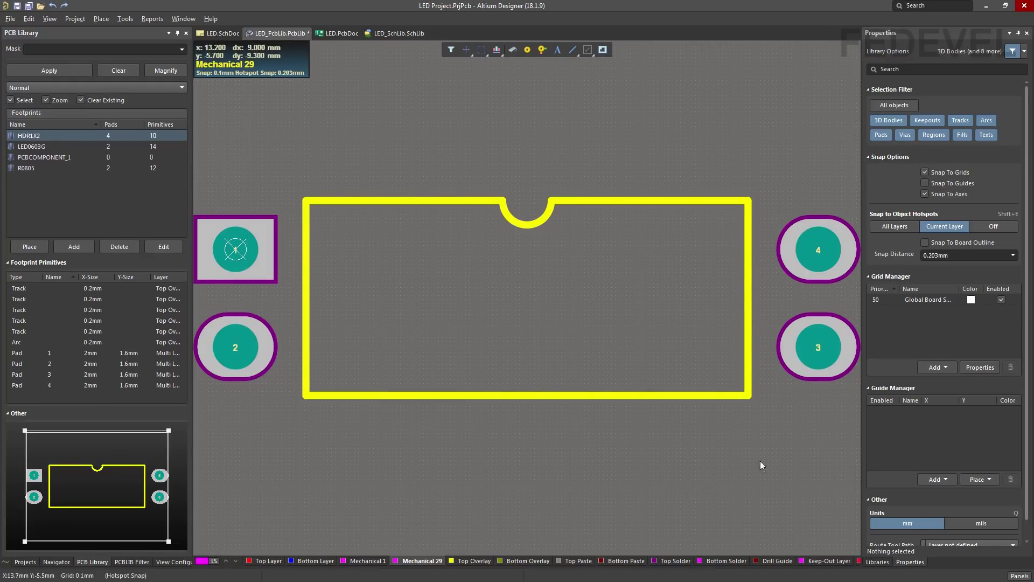
pyautogui.keyDown('ctrl'); pyautogui.scroll(-2, 499, 143); pyautogui.keyUp('ctrl')
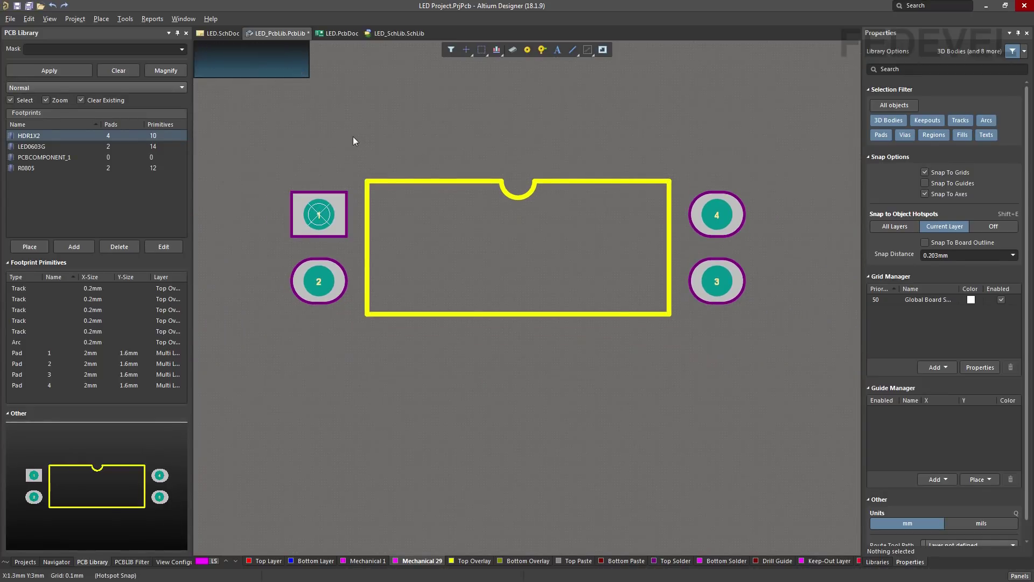
pyautogui.moveTo(353, 132); pyautogui.dragTo(768, 350)
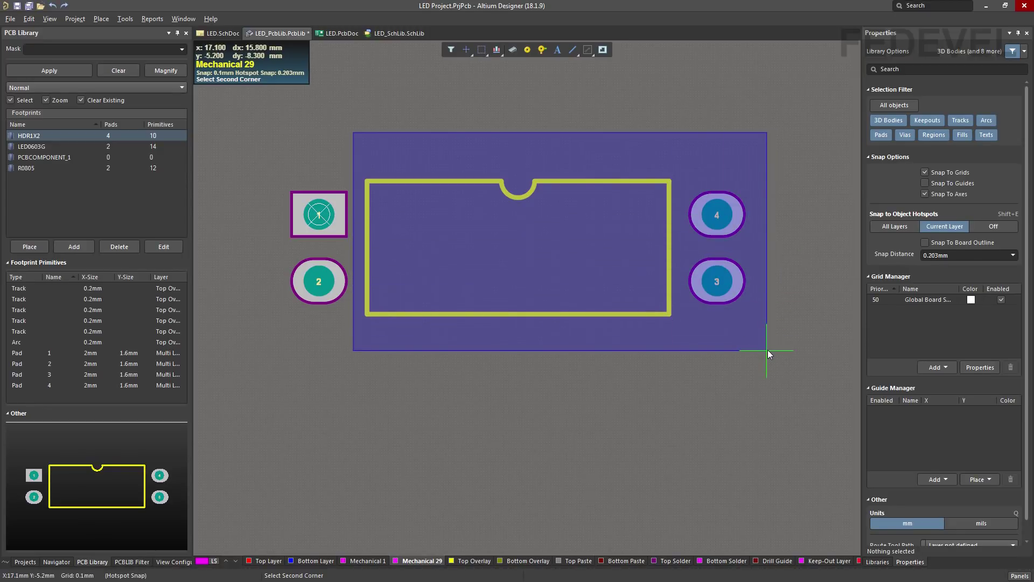
pyautogui.moveTo(767, 351); pyautogui.dragTo(767, 350)
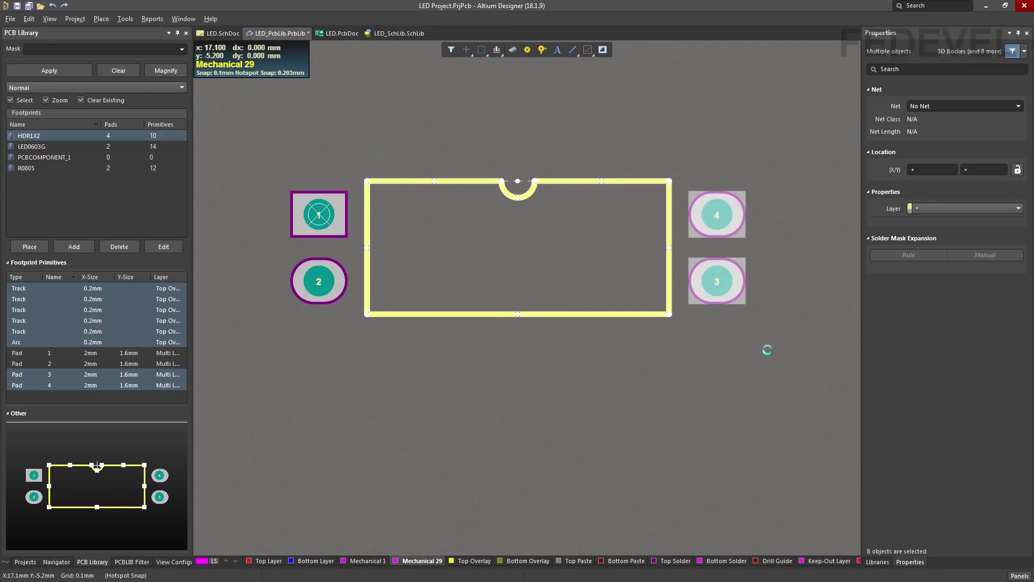
pyautogui.press('Delete')
# Set the HDR1X2 footprint's reference point to the center of the two remaining pads
pyautogui.keyDown('ctrl'); pyautogui.scroll(3, 262, 228); pyautogui.keyUp('ctrl')
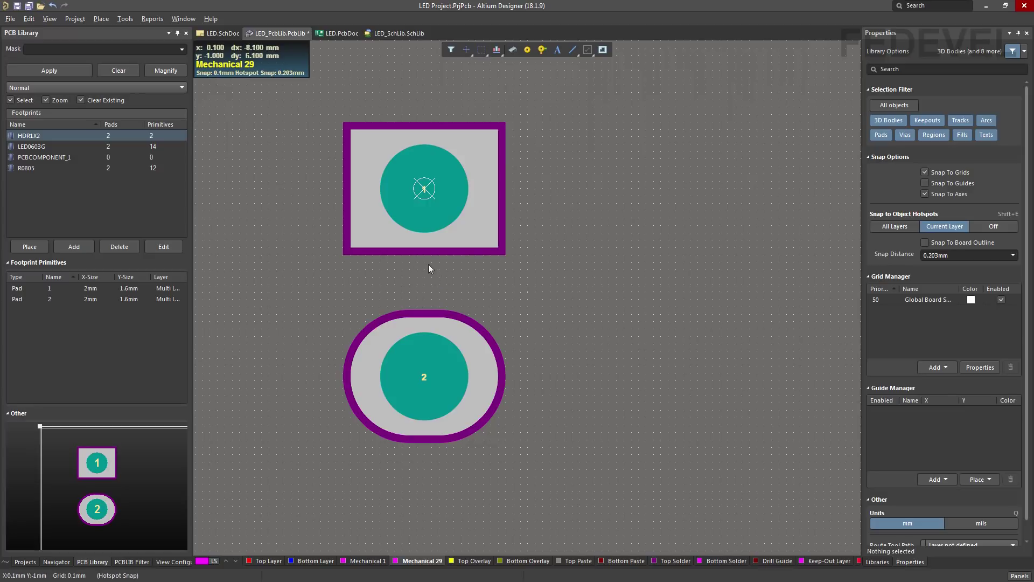
pyautogui.keyDown('ctrl'); pyautogui.scroll(-2, 480, 291); pyautogui.keyUp('ctrl')
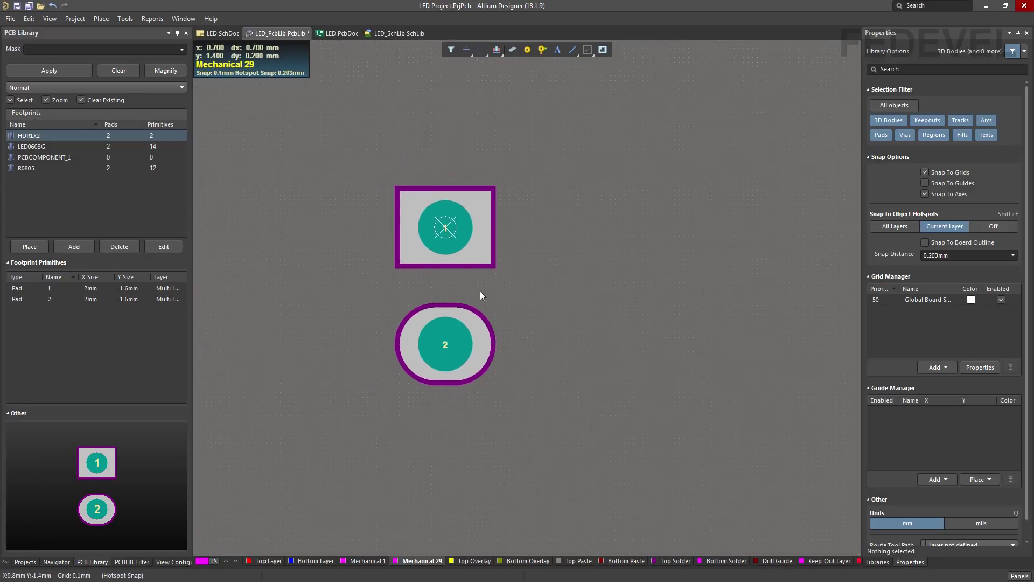
pyautogui.keyDown('ctrl'); pyautogui.scroll(-1, 481, 291); pyautogui.keyUp('ctrl')
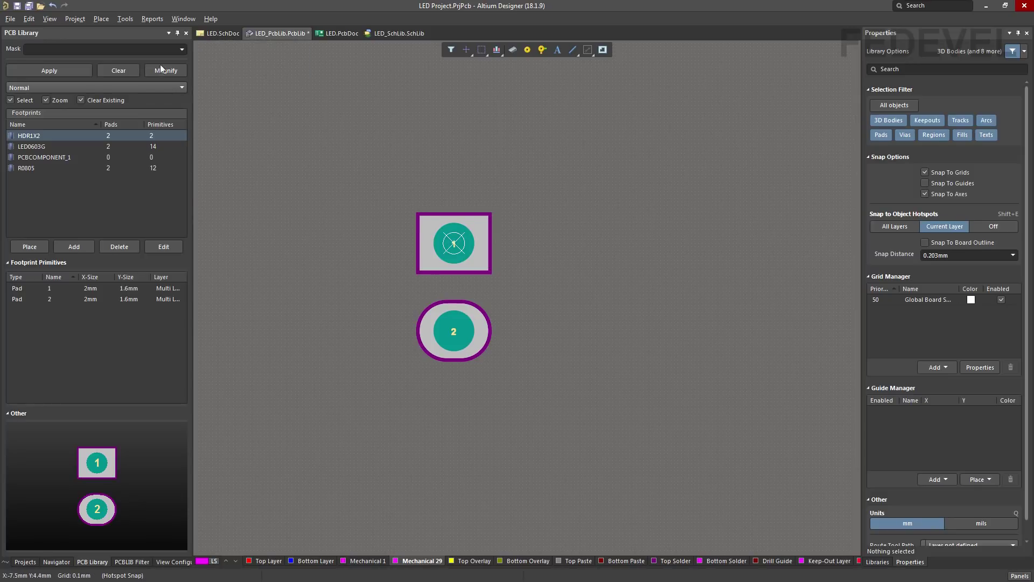
pyautogui.click(30, 19)
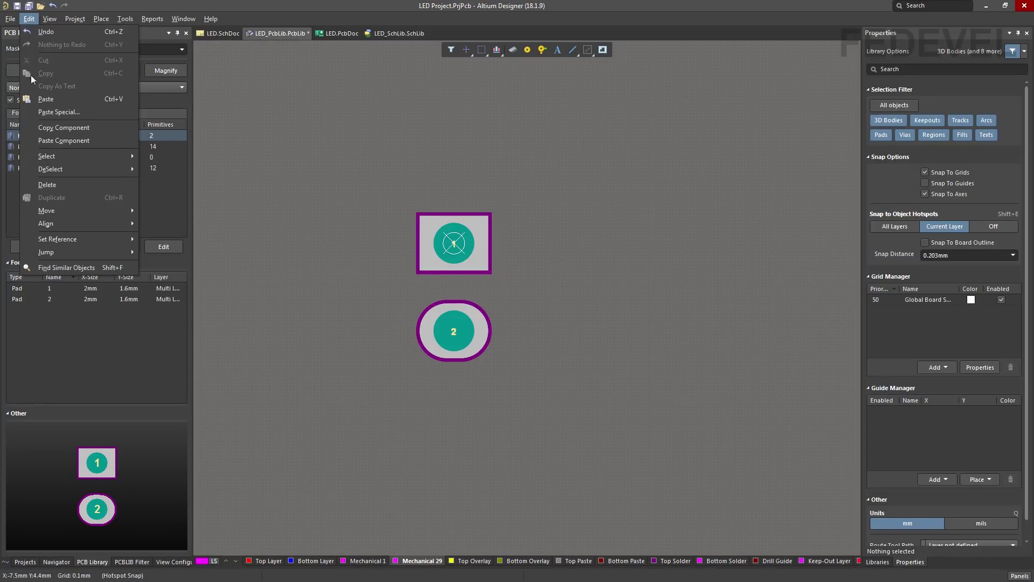
pyautogui.moveTo(48, 243)
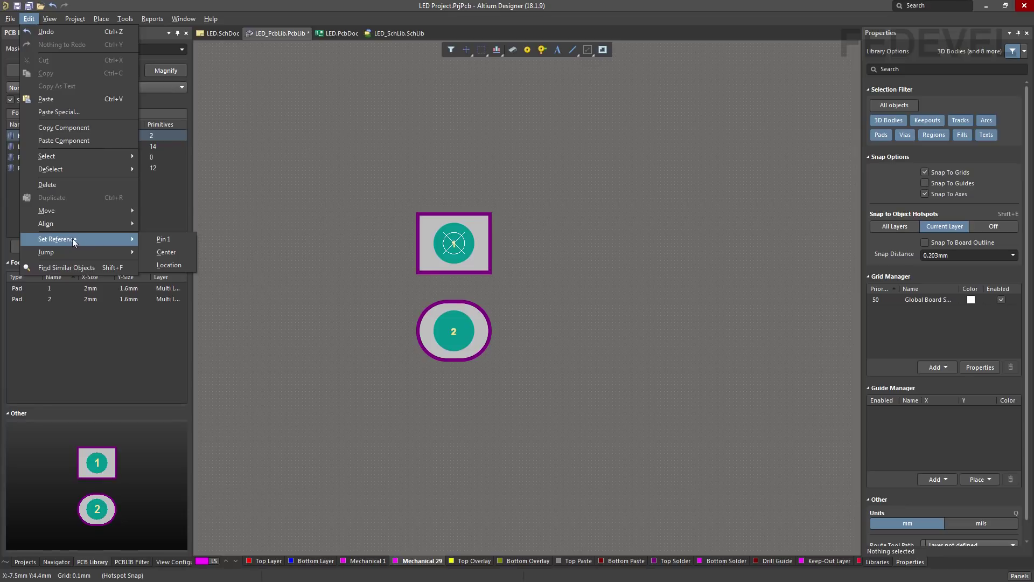
pyautogui.click(183, 255)
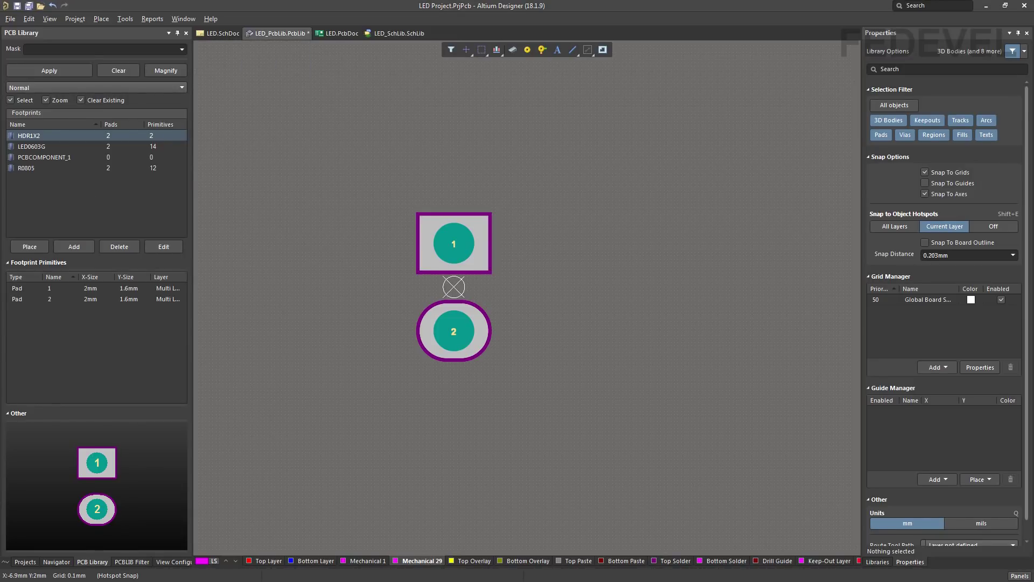
# Check the 2-circuit header's dimension A and body depth in the Molex datasheet in the browser
pyautogui.hotkey('alt', 'Tab')
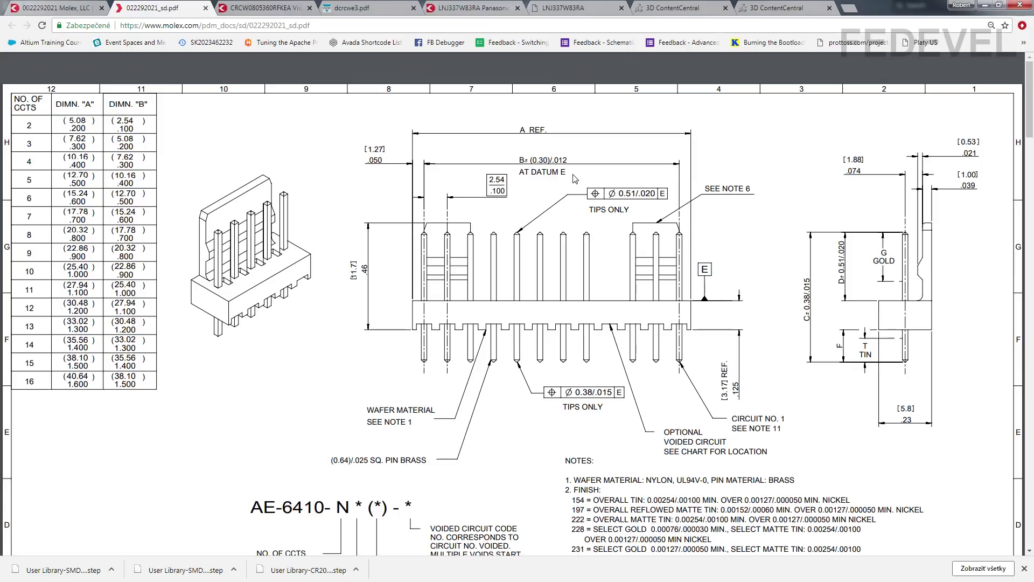
pyautogui.doubleClick(28, 123)
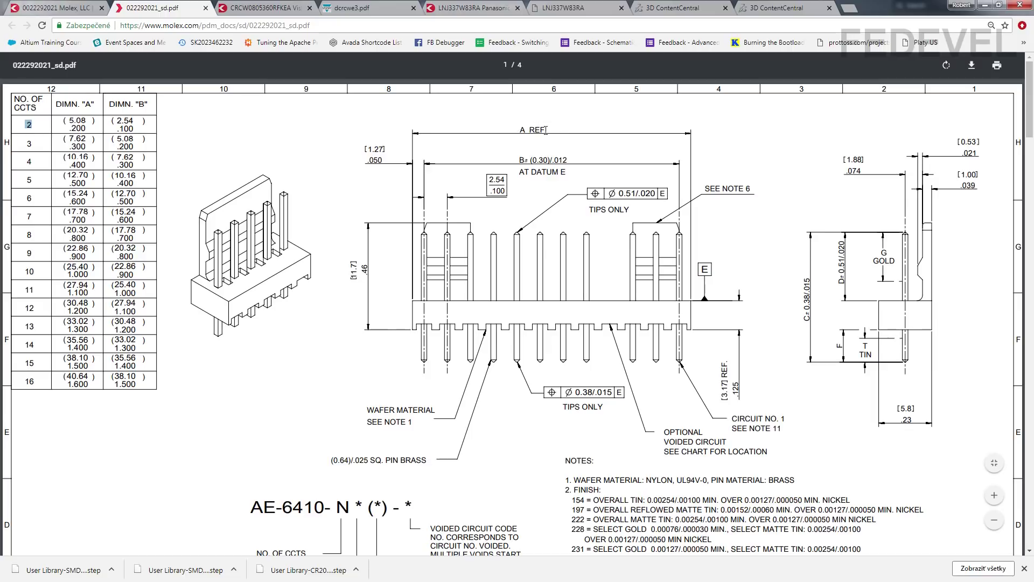
pyautogui.moveTo(67, 128); pyautogui.dragTo(87, 132)
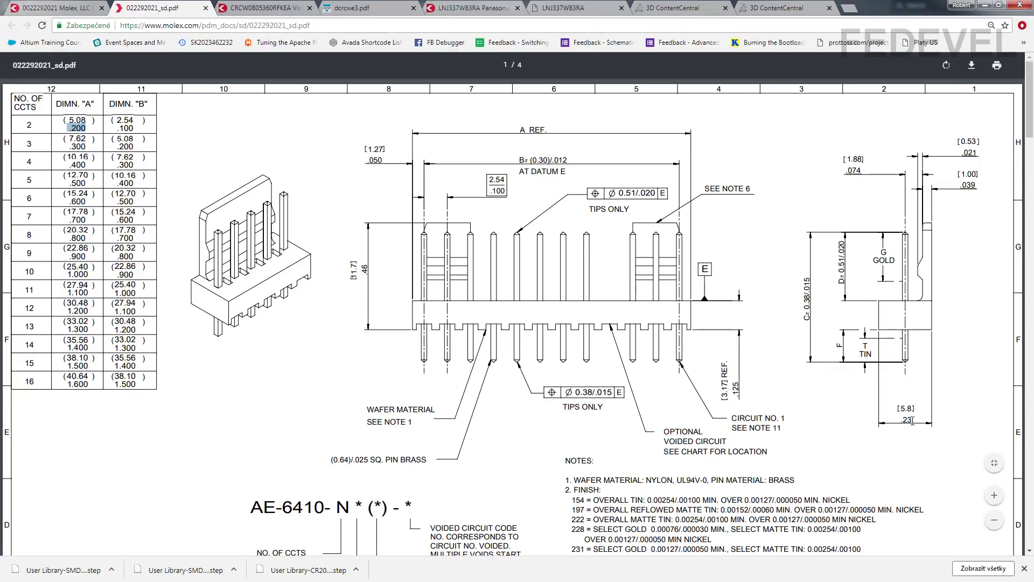
pyautogui.click(984, 5)
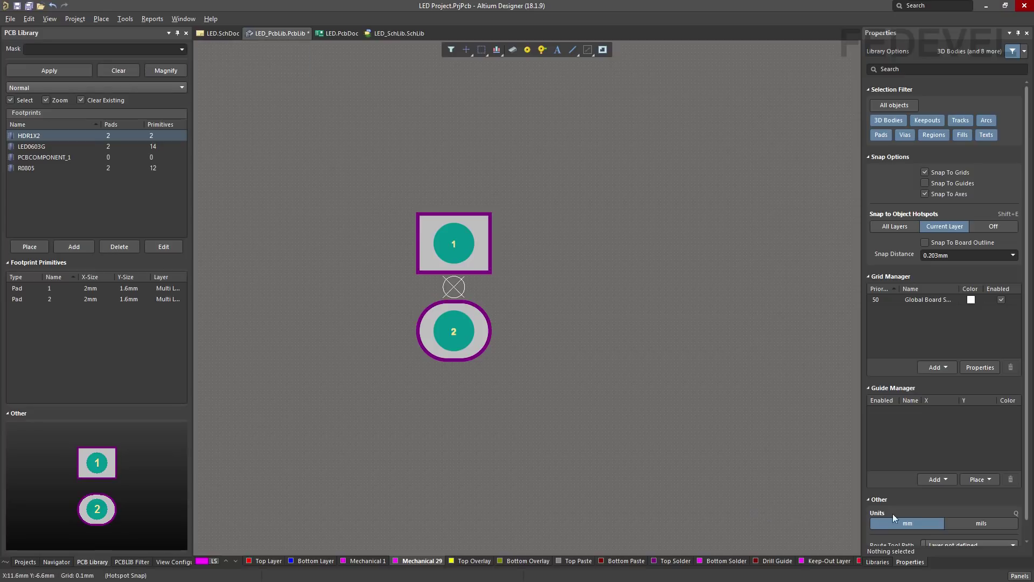
# Switch the footprint library's measurement units to mils in Altium Designer
pyautogui.click(979, 523)
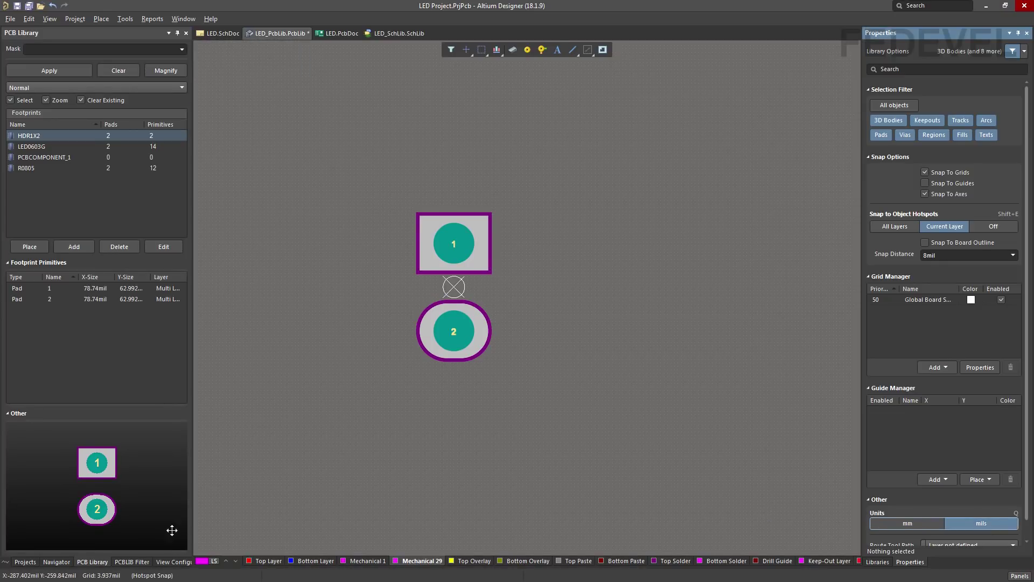
# Set the snap grid to 5 mil and show the heads-up coordinate display
pyautogui.click(279, 428)
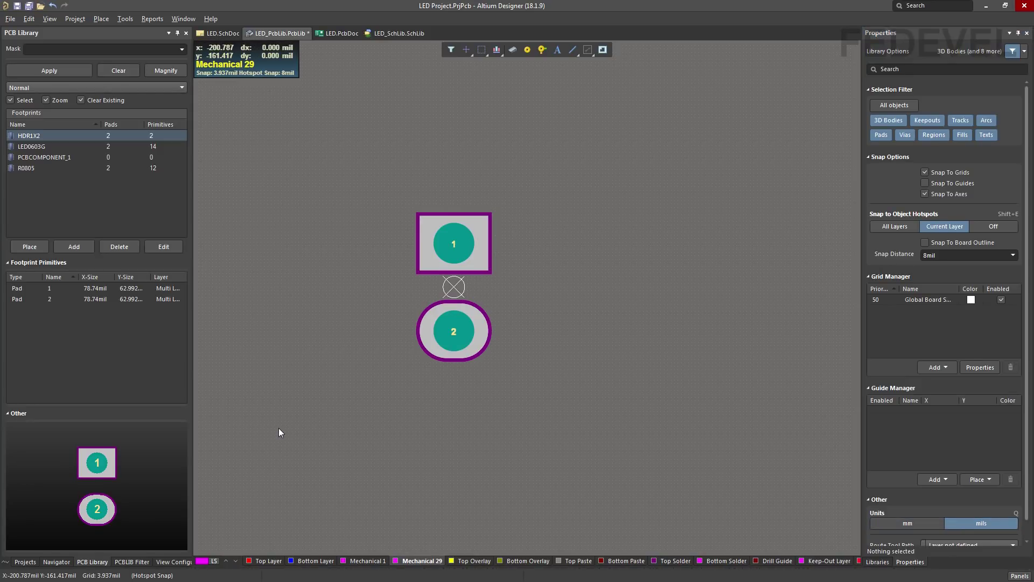
pyautogui.press('g')
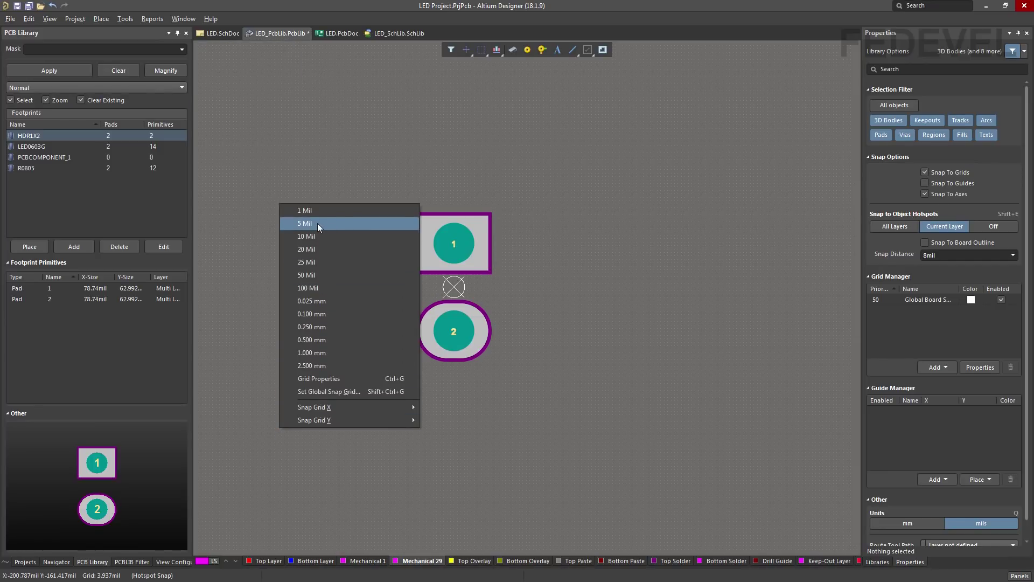
pyautogui.click(335, 223)
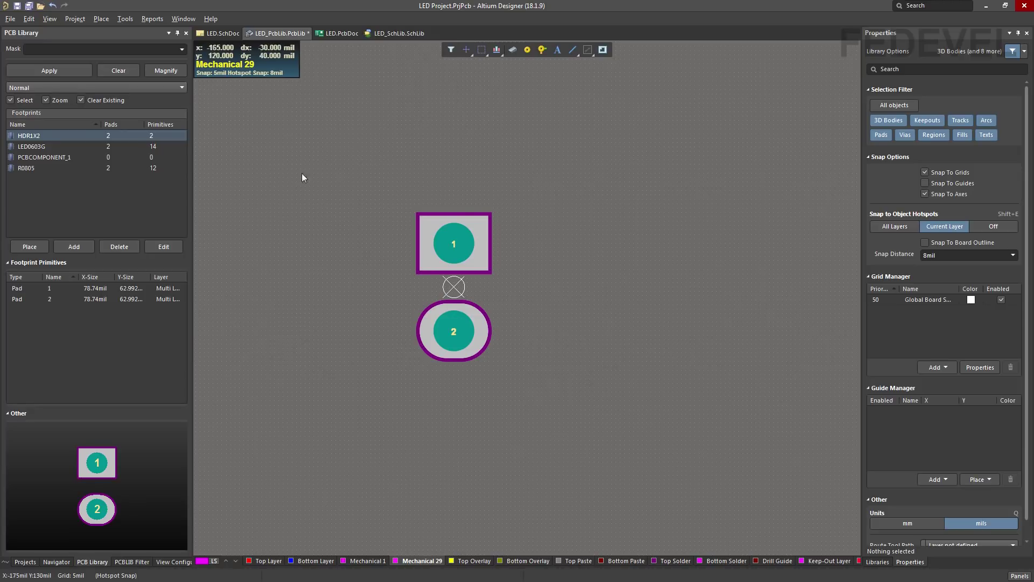
pyautogui.click(44, 19)
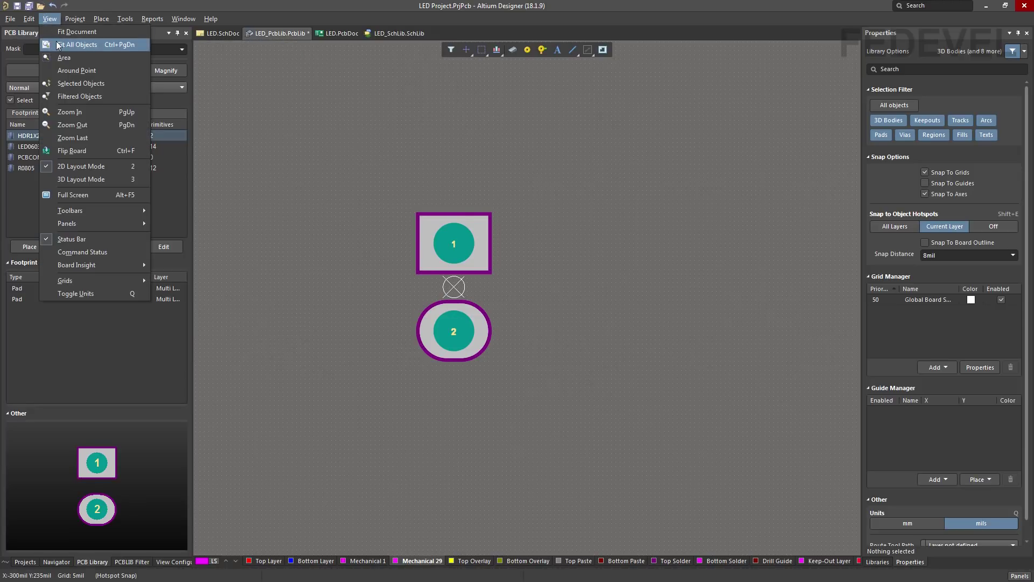
pyautogui.click(56, 41)
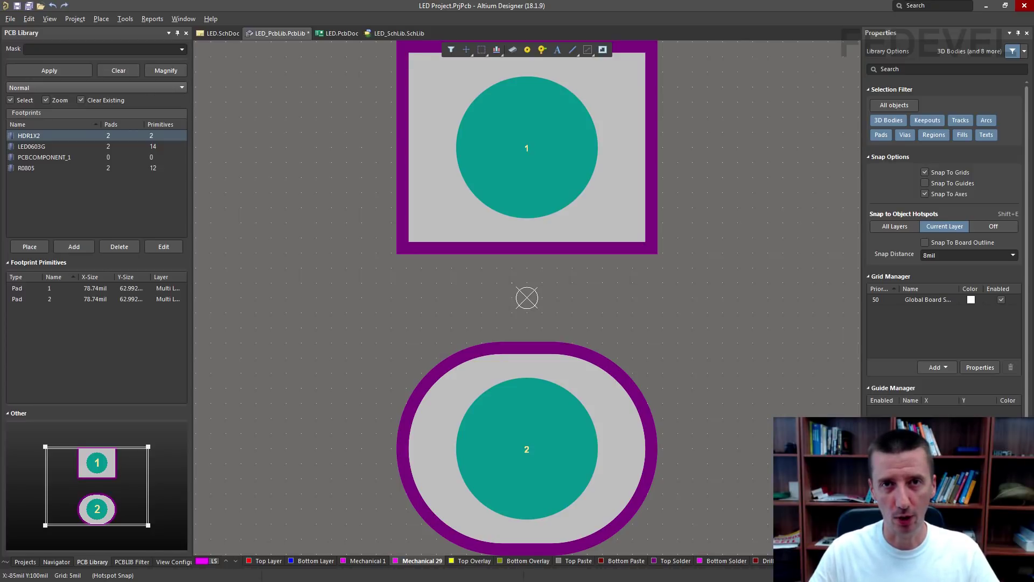
pyautogui.hotkey('shift', 'h')
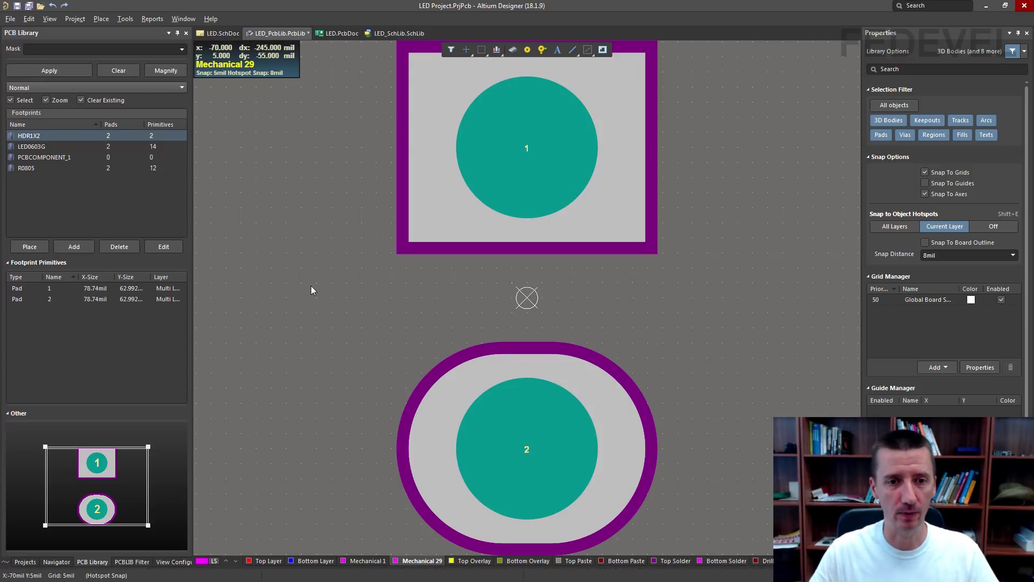
# Start line placement on the Top Overlay layer of HDR1X2 with a line width of 0.2 mm
pyautogui.keyDown('ctrl'); pyautogui.scroll(-3, 323, 202); pyautogui.keyUp('ctrl')
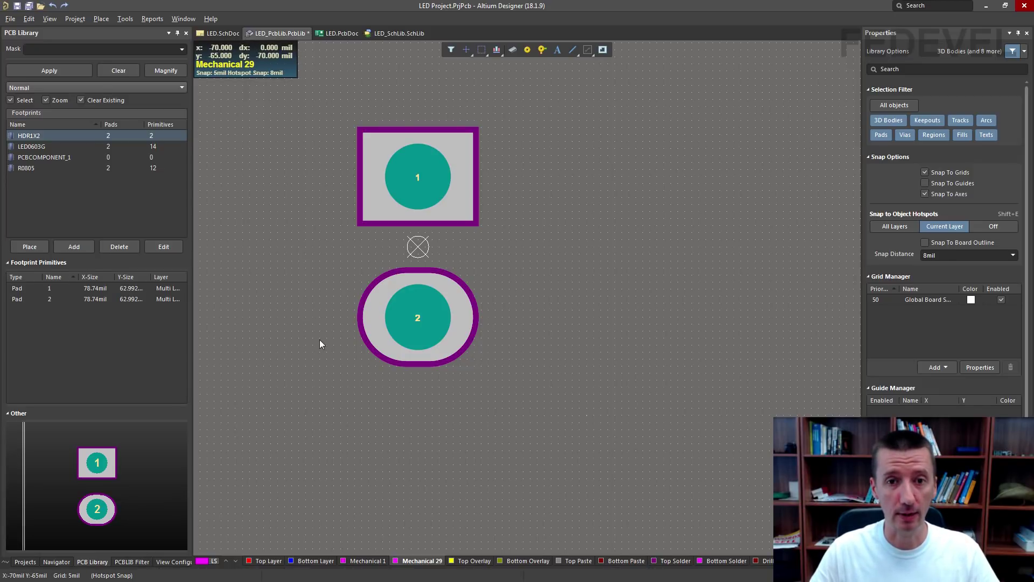
pyautogui.click(472, 560)
pyautogui.click(102, 20)
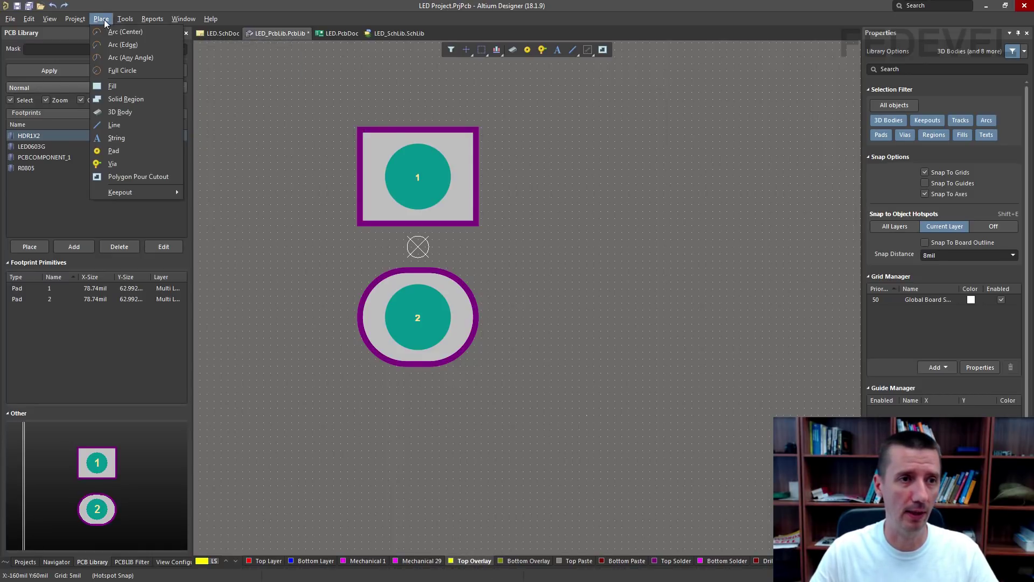
pyautogui.click(141, 128)
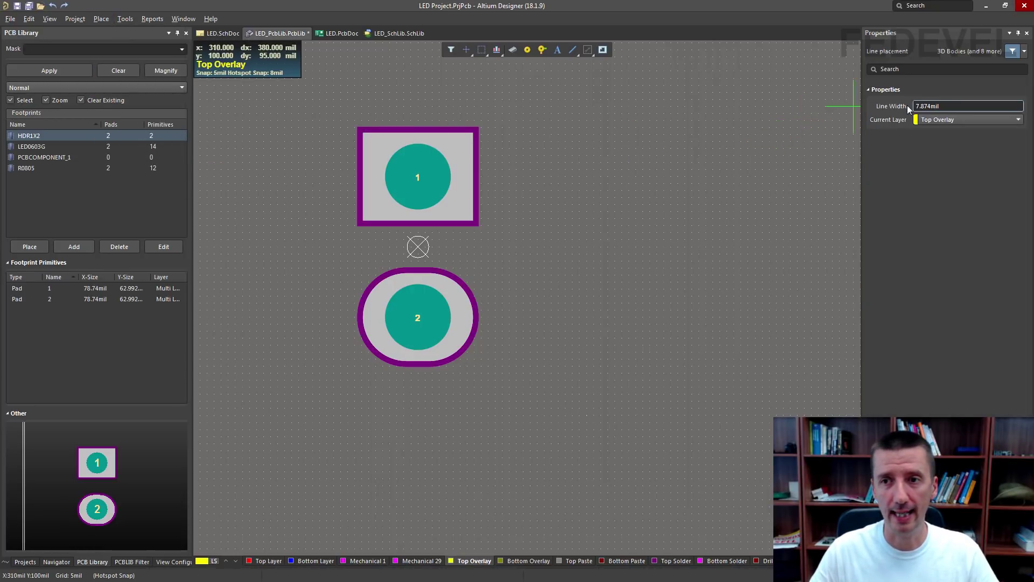
pyautogui.click(945, 106)
pyautogui.hotkey('ctrl', 'a')
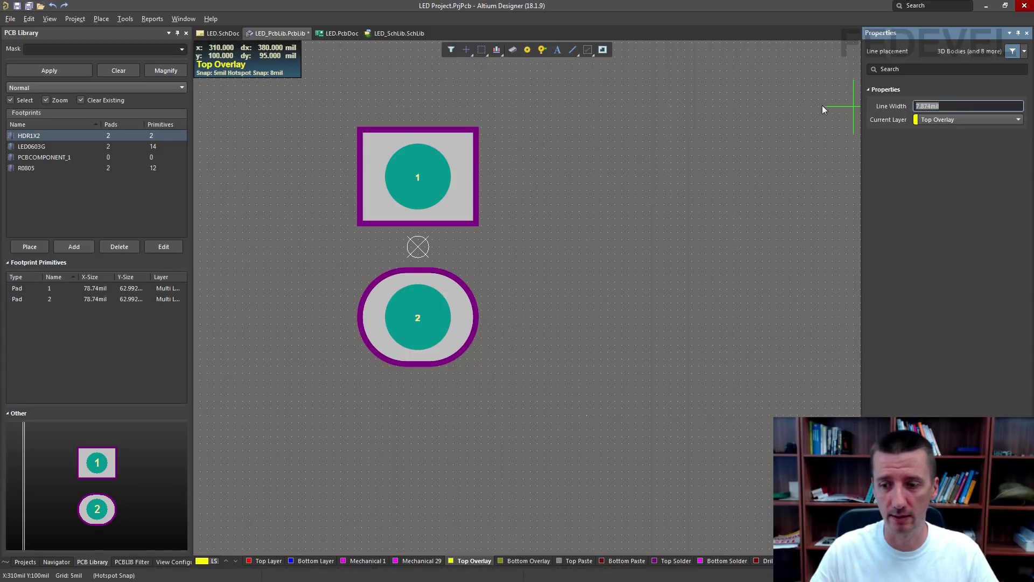
pyautogui.write('0.2mm')
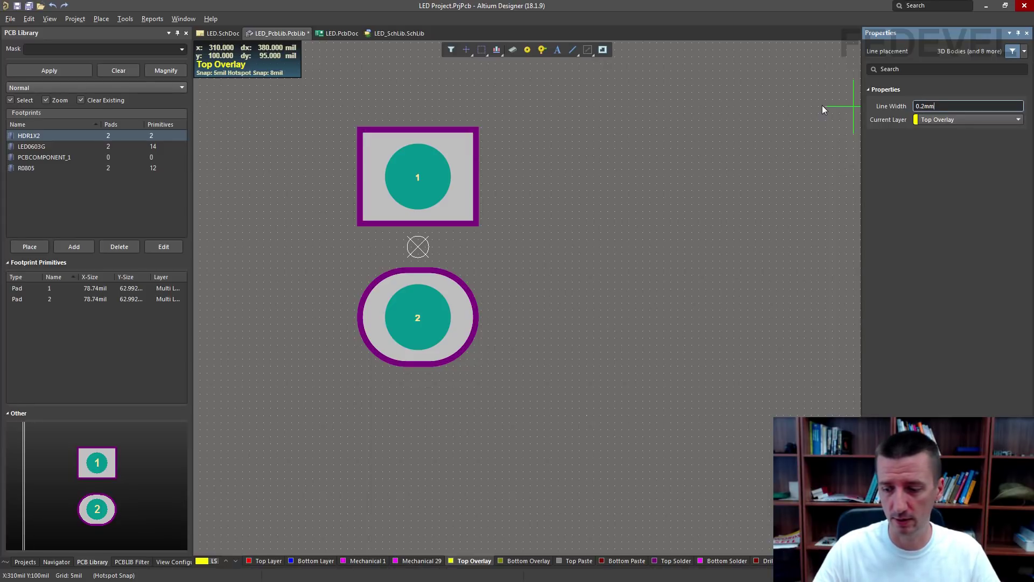
pyautogui.press('Return')
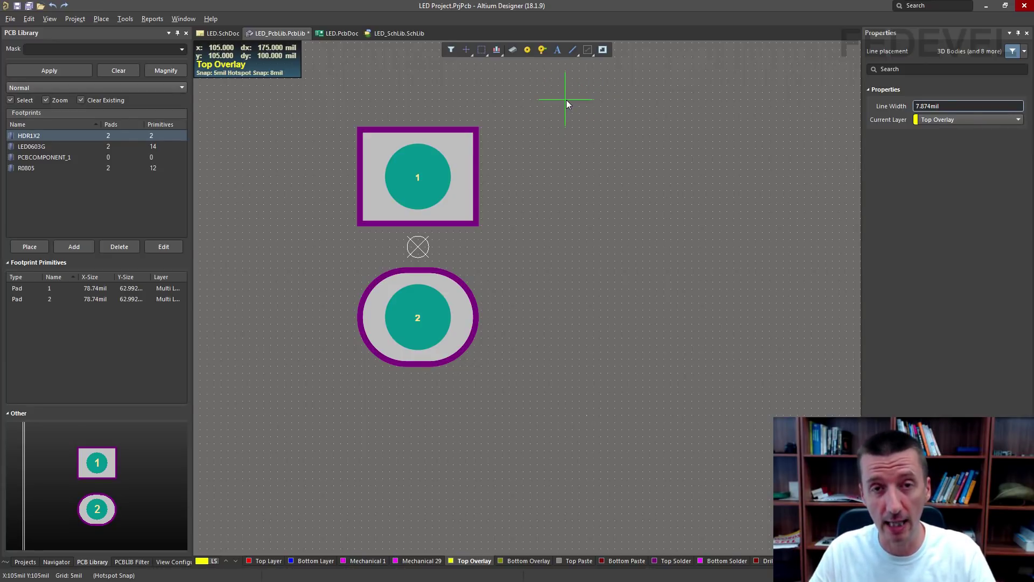
# Draw a closed 230 by 200 mil rectangle centered around both pads, starting from the corner at X 115, Y 100 mil
pyautogui.press('j')
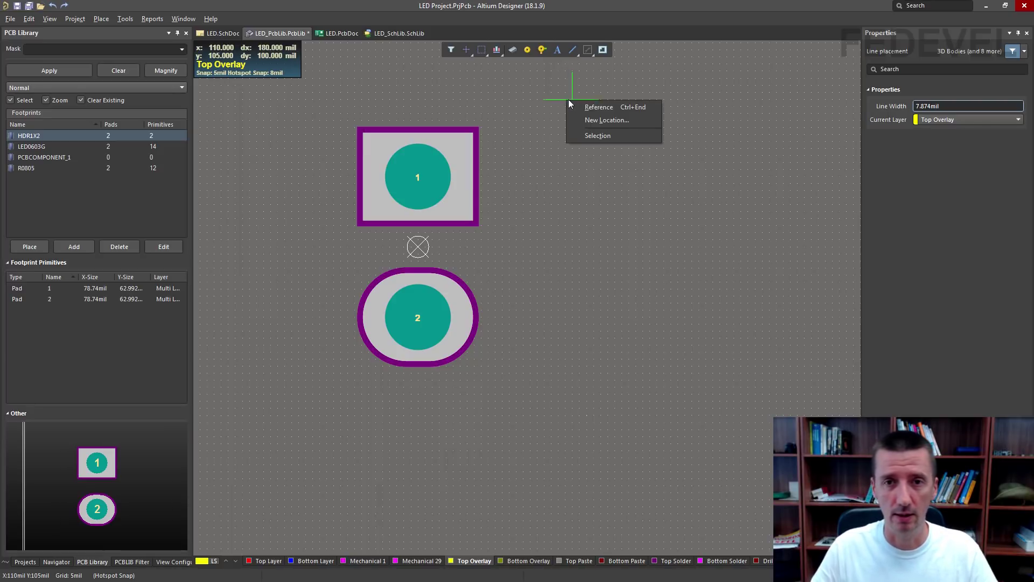
pyautogui.click(612, 121)
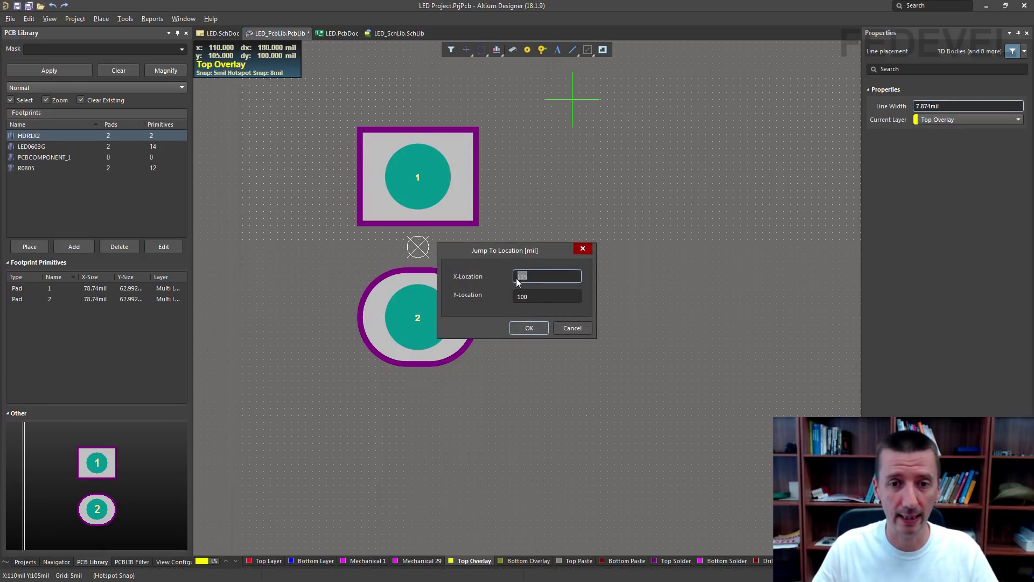
pyautogui.click(529, 328)
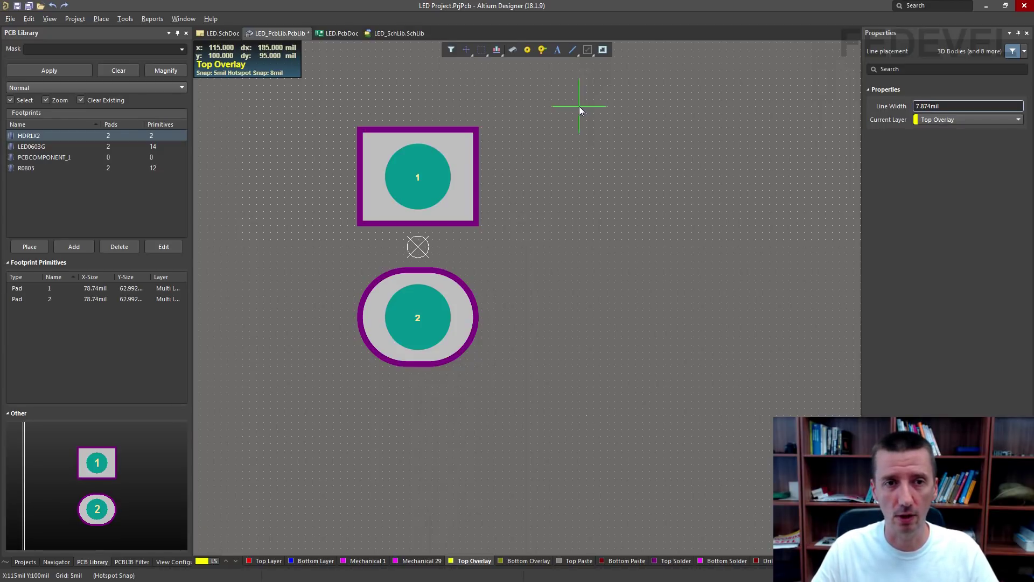
pyautogui.click(579, 106)
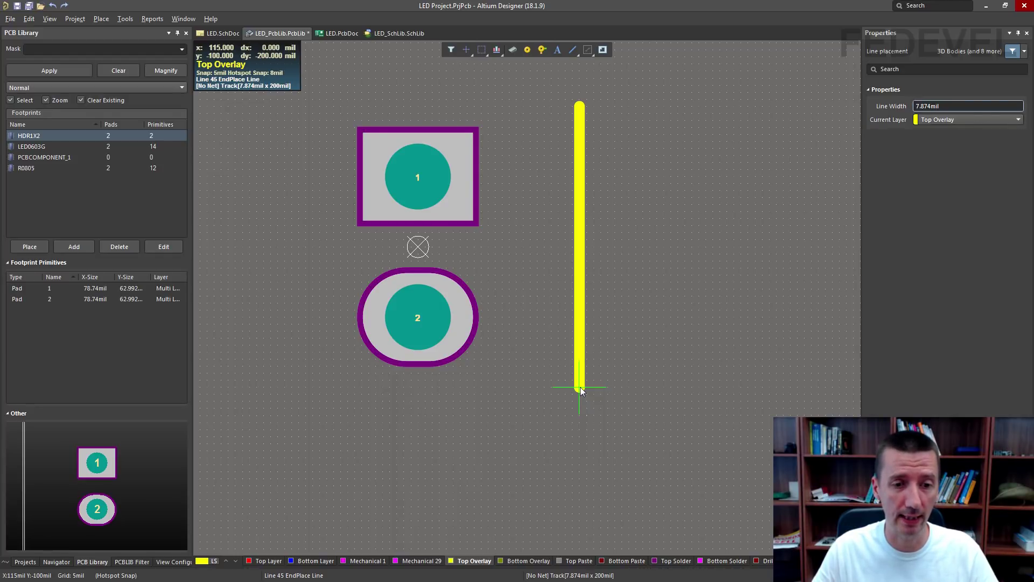
pyautogui.click(580, 387)
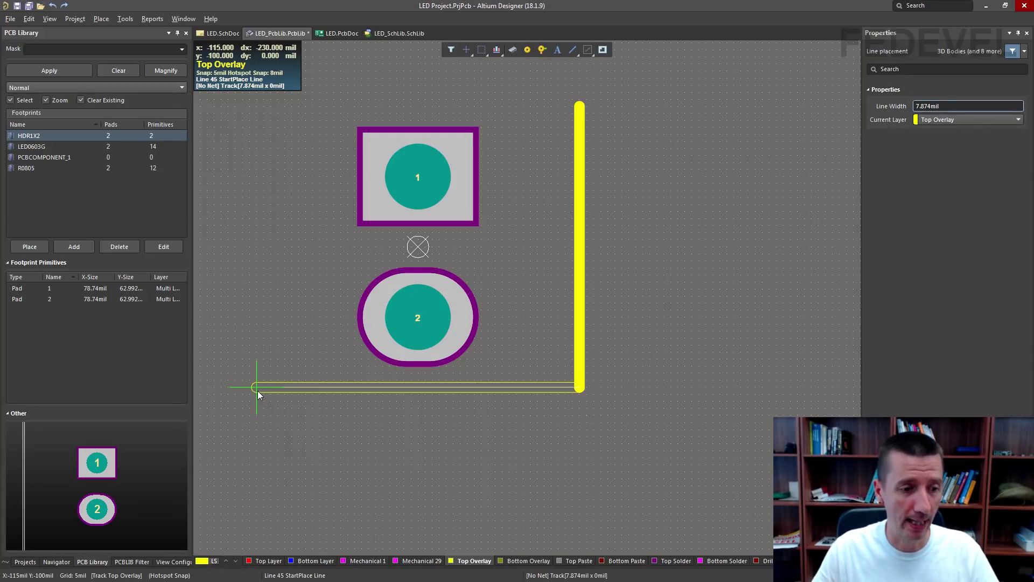
pyautogui.click(258, 390)
pyautogui.click(257, 391)
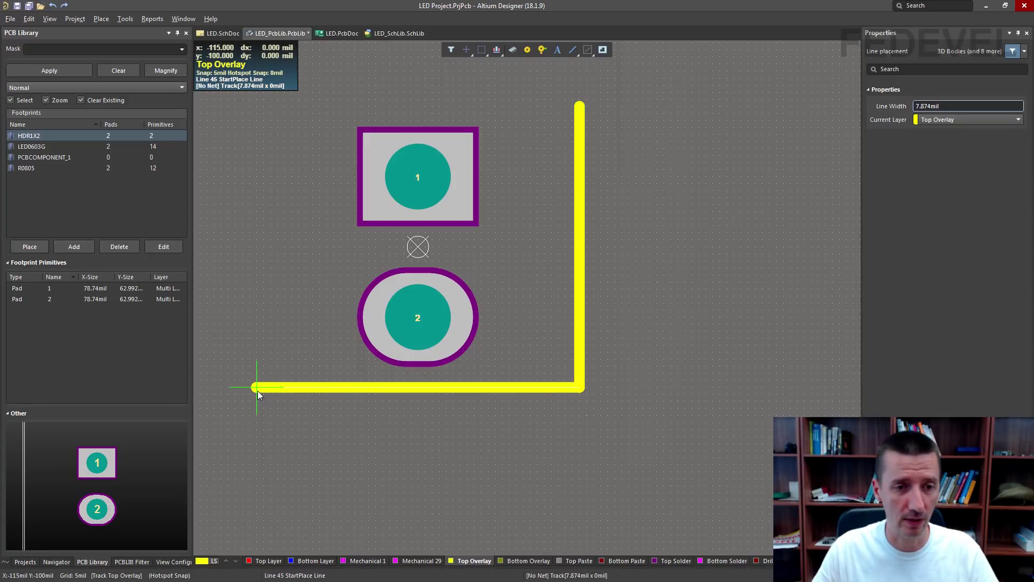
pyautogui.click(257, 107)
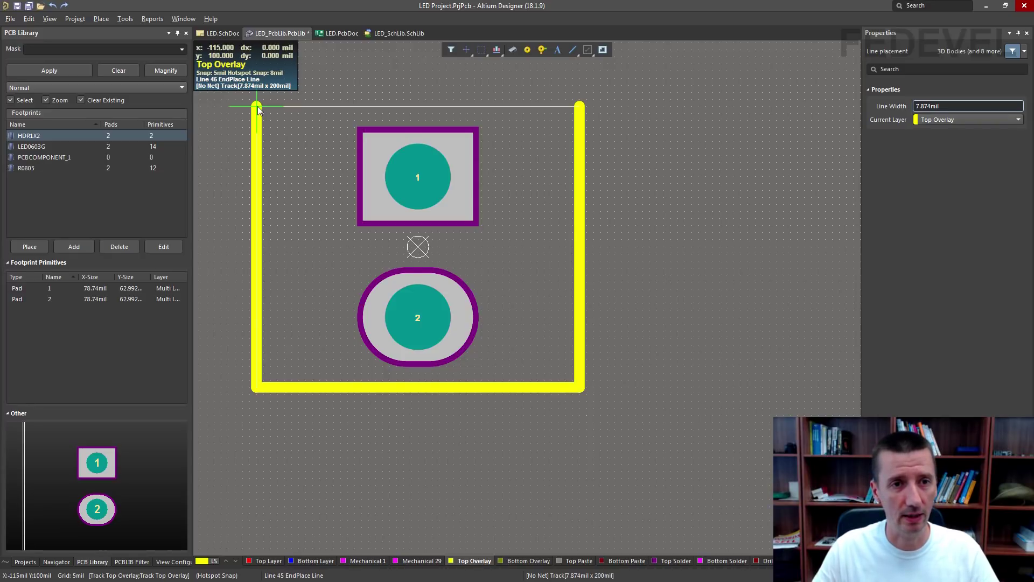
pyautogui.click(591, 107)
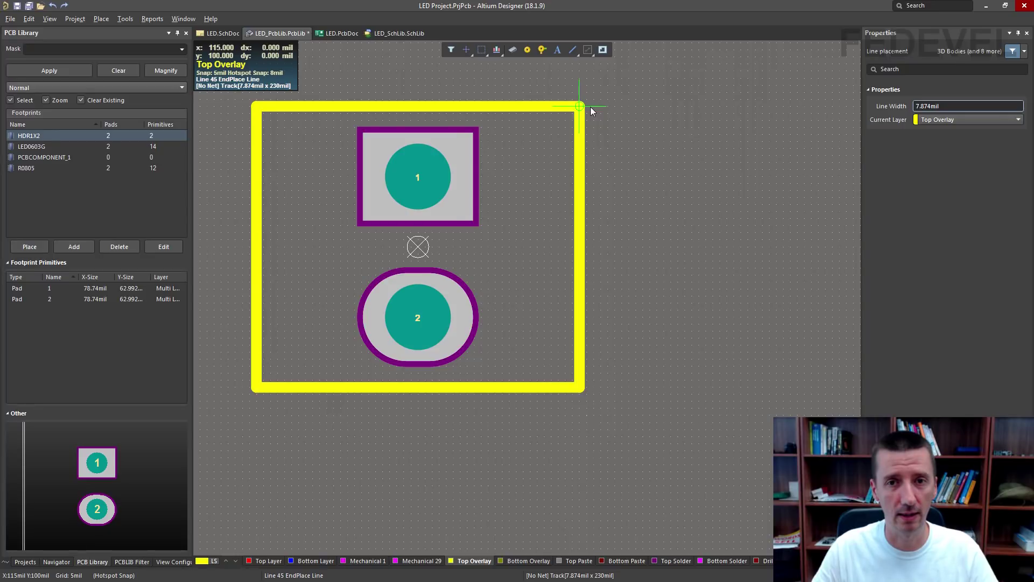
pyautogui.rightClick(647, 142)
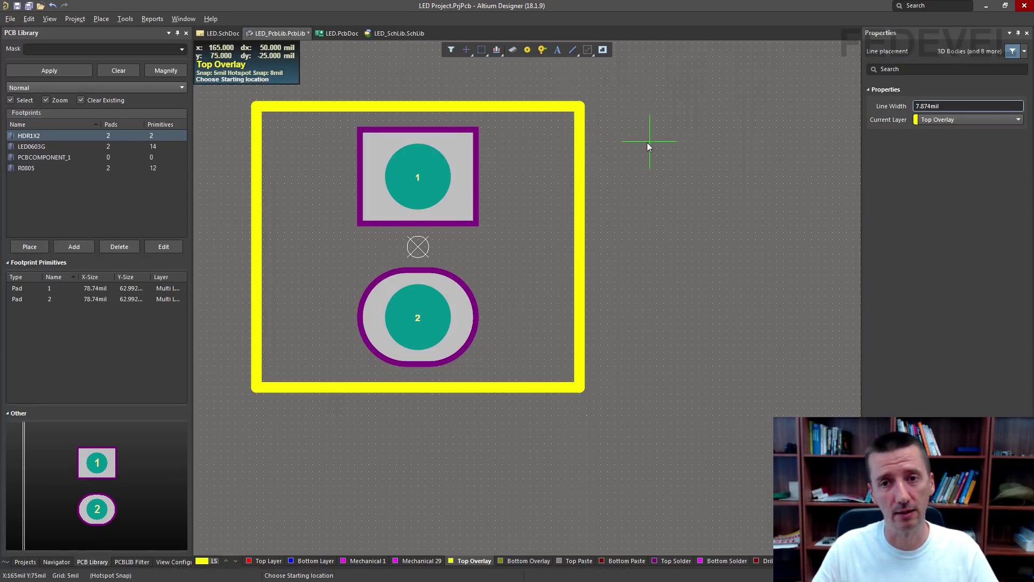
pyautogui.rightClick(647, 142)
# Compare the drawn outline with the header body and locking wall in the Molex datasheet in the browser, then return to Altium Designer
pyautogui.click(50, 18)
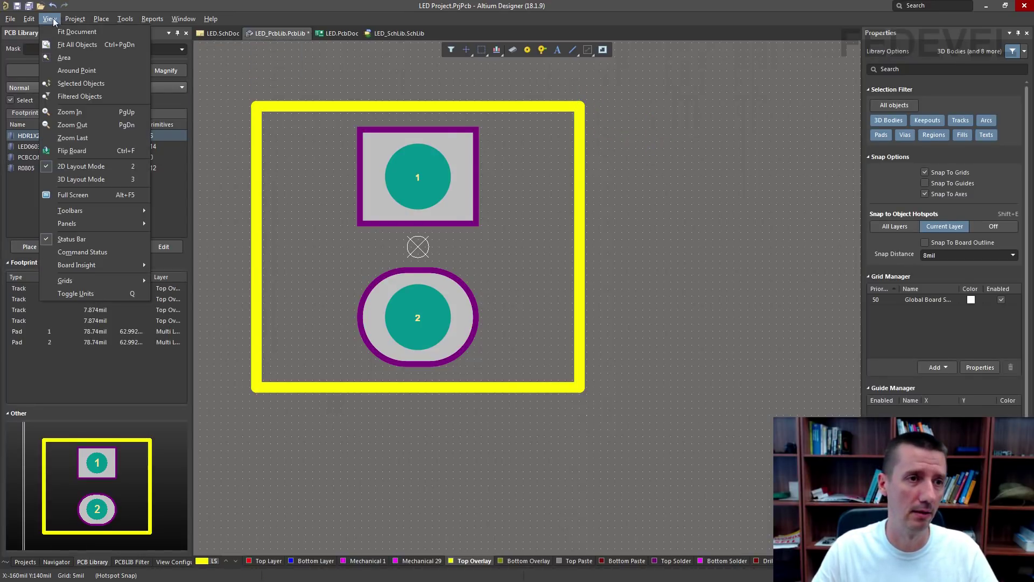
pyautogui.click(61, 43)
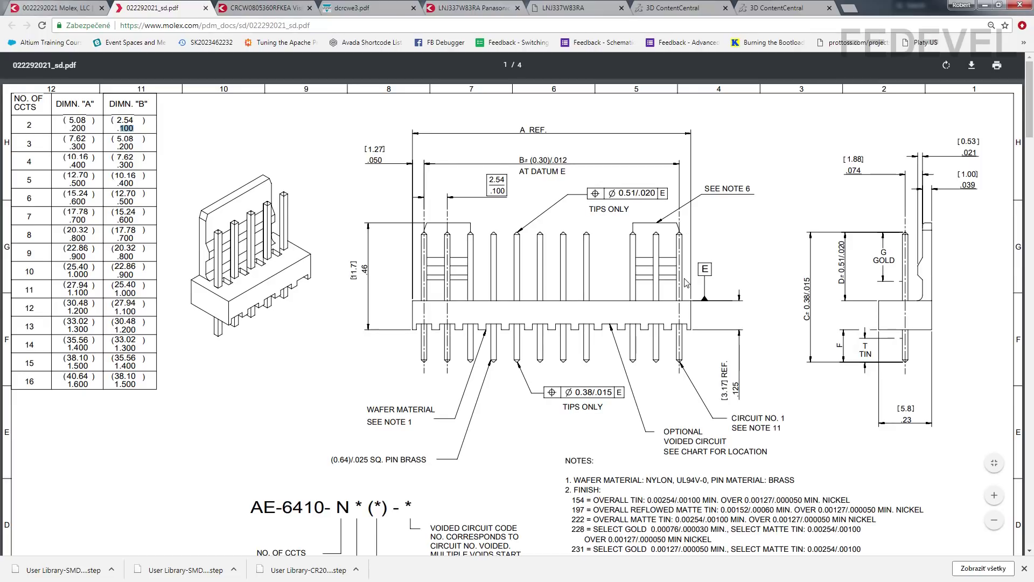
pyautogui.click(986, 6)
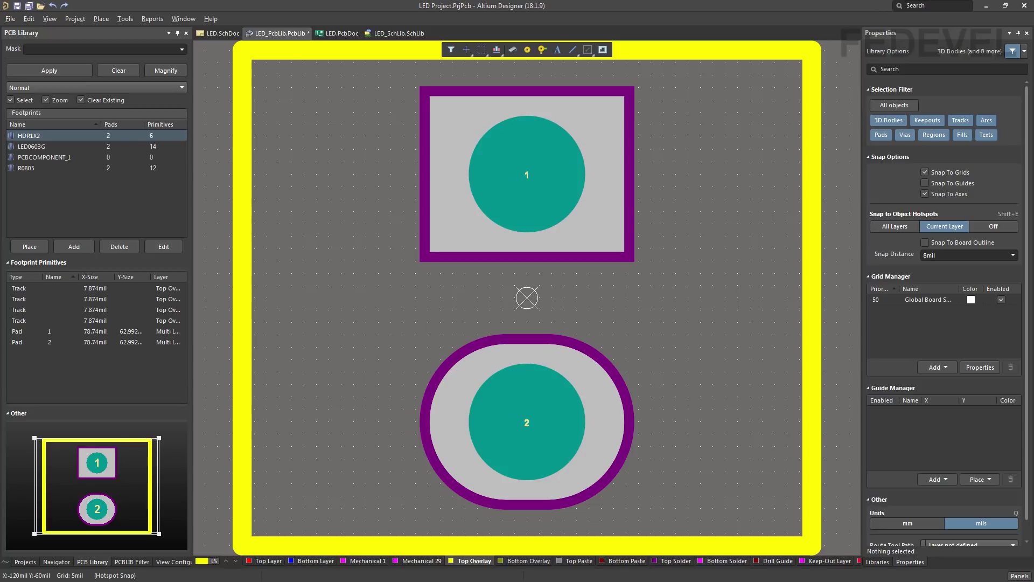
pyautogui.hotkey('alt', 'Tab')
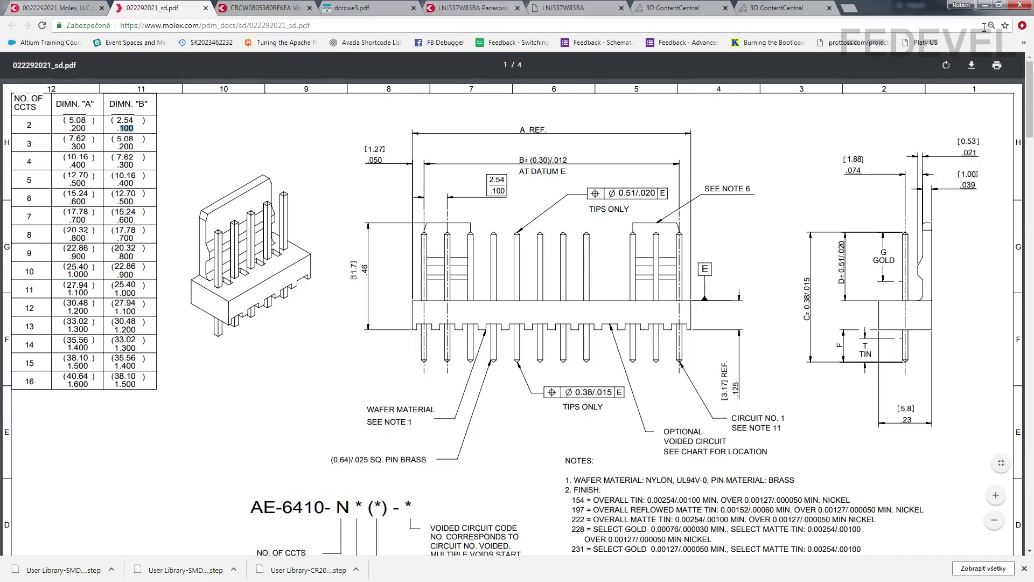
pyautogui.click(985, 7)
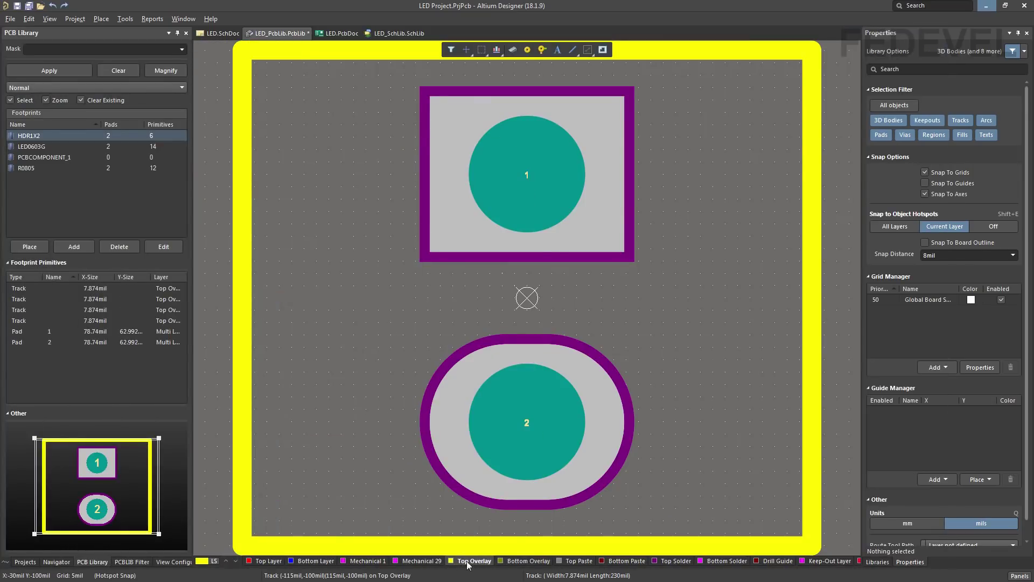
# Draw a three-sided Top Overlay notch, 60 mil deep and 100 mil high, inward from the outline's left edge, aligned with the two pad centers
pyautogui.click(102, 19)
pyautogui.click(131, 124)
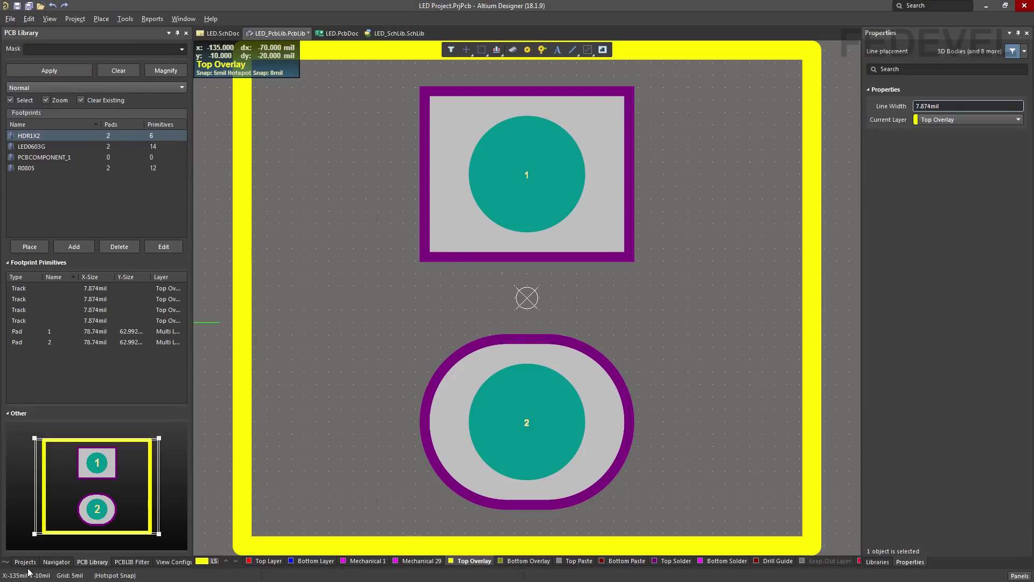
pyautogui.click(245, 173)
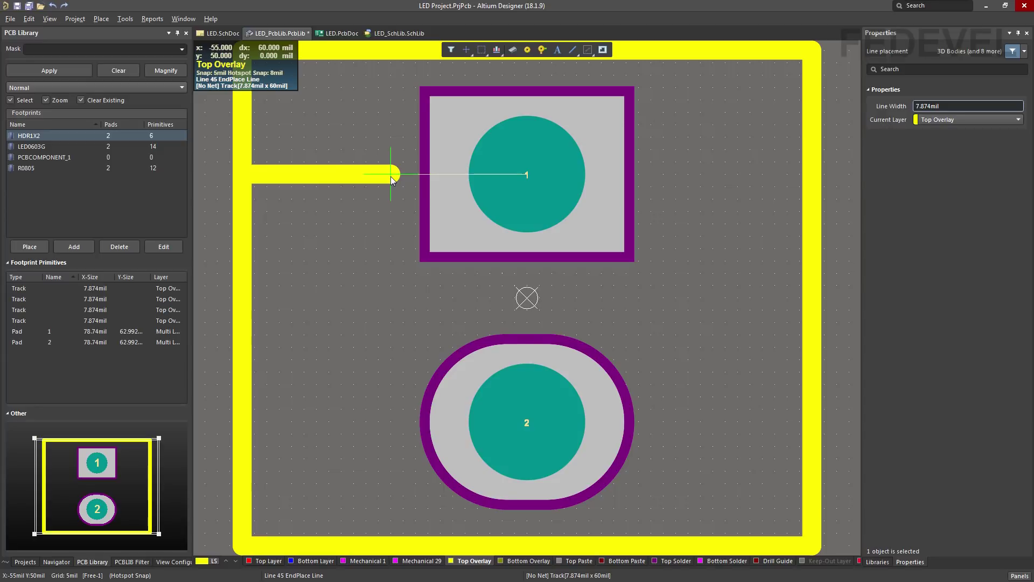
pyautogui.click(390, 177)
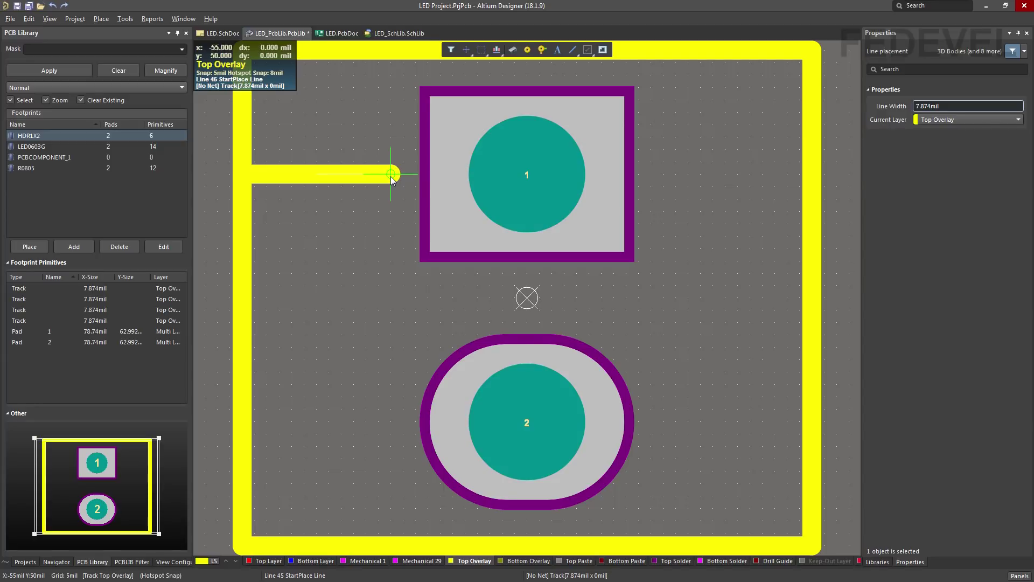
pyautogui.click(391, 423)
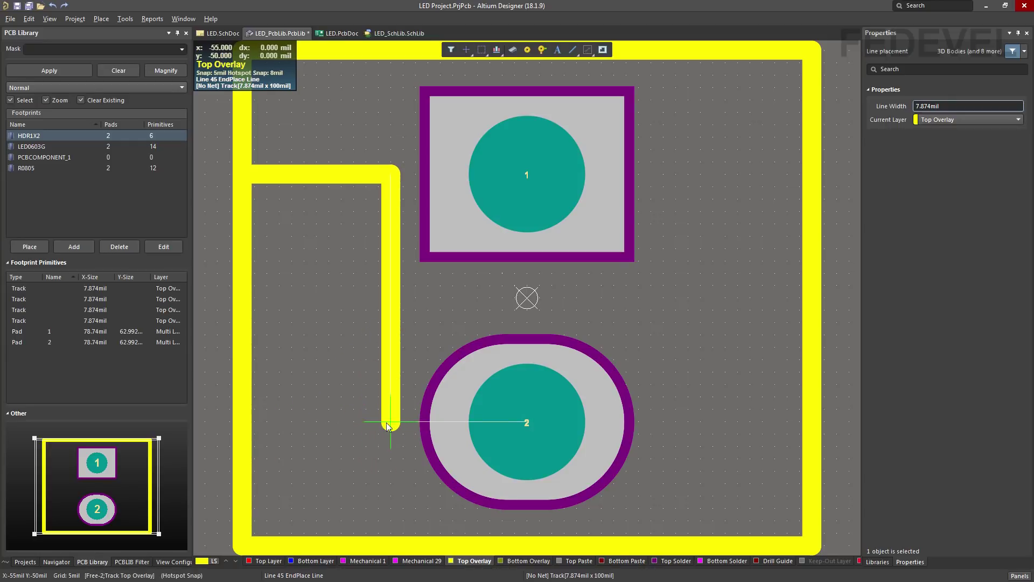
pyautogui.click(391, 424)
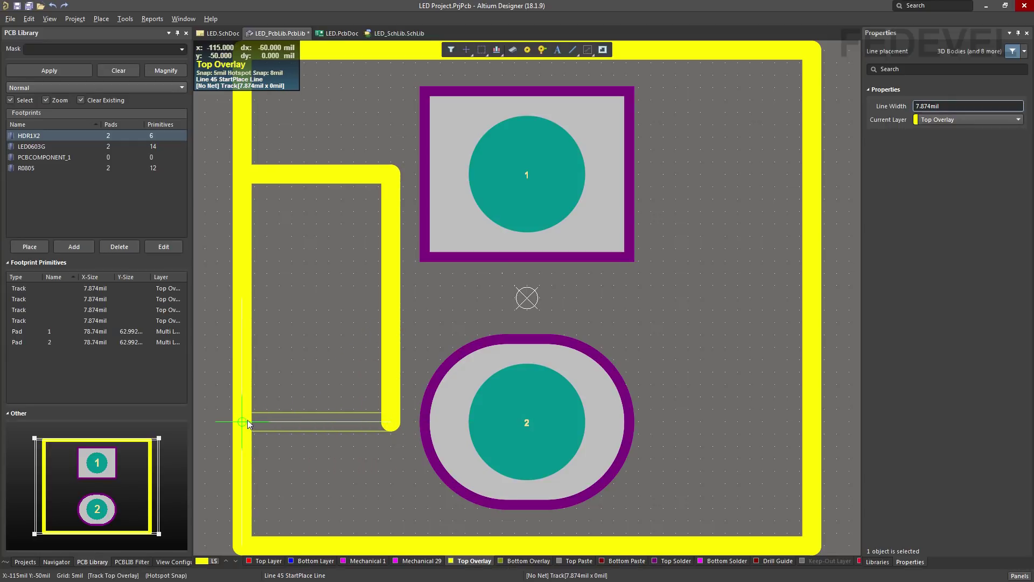
pyautogui.click(246, 419)
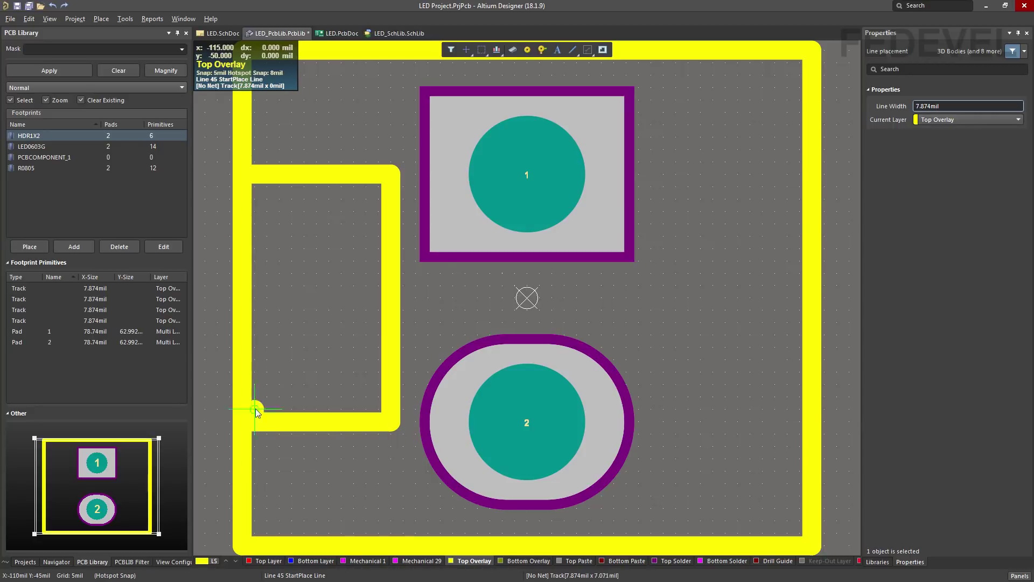
pyautogui.rightClick(319, 314)
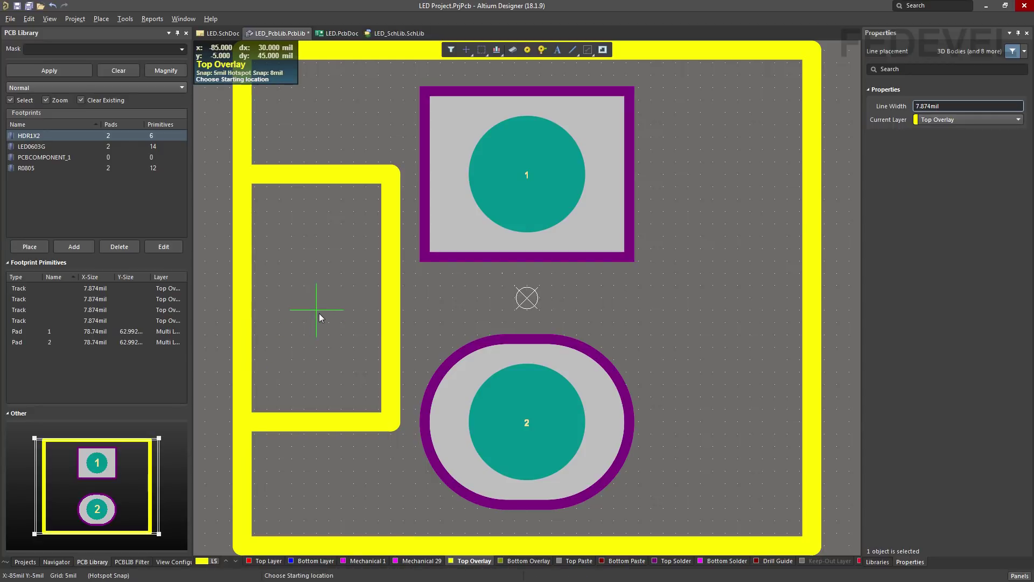
pyautogui.rightClick(319, 313)
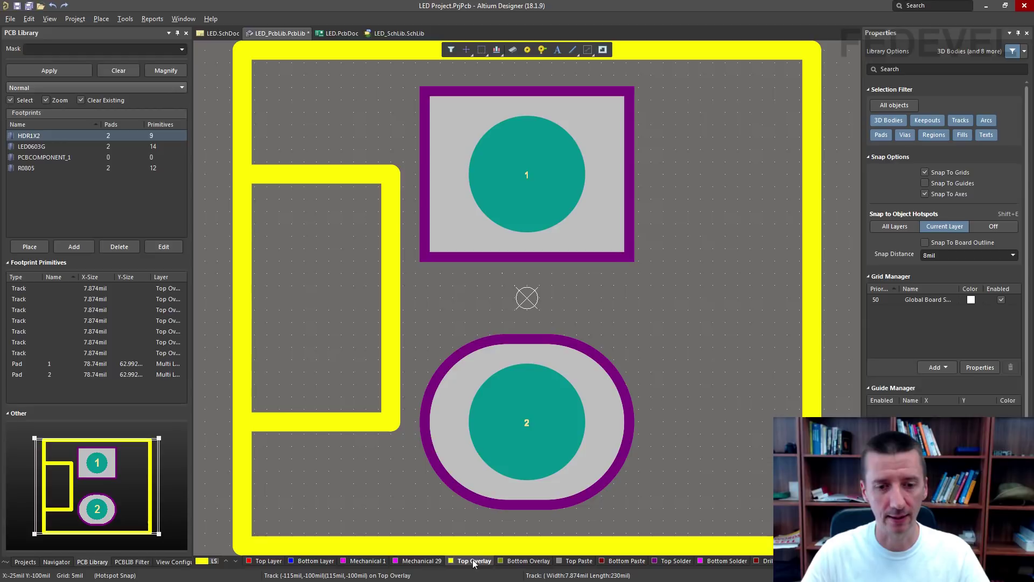
# Place the text "1" on the Top Overlay outside the outline, beside pad 1 and opposite the notch, at X 145, Y 40 mil
pyautogui.click(101, 19)
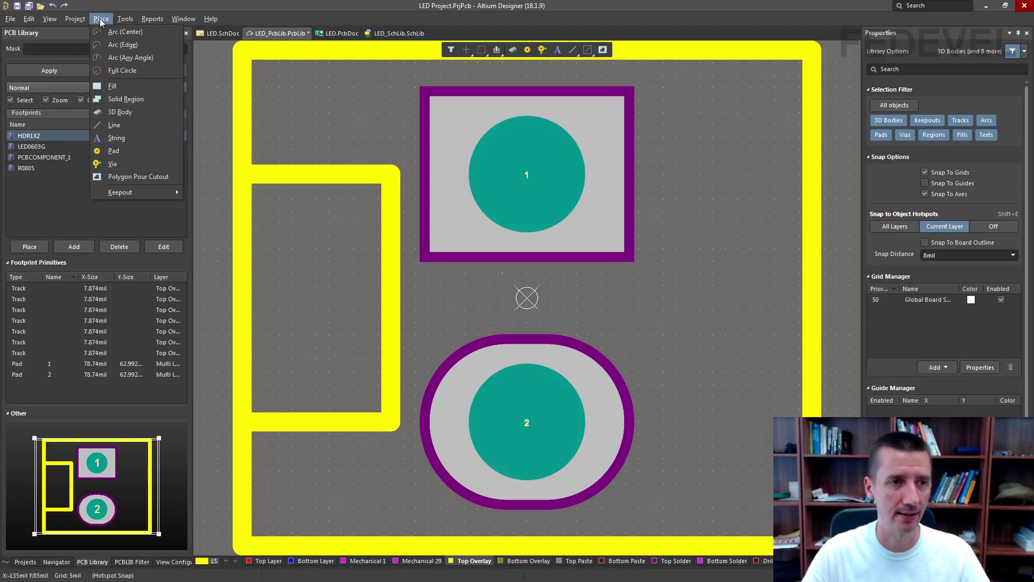
pyautogui.click(145, 140)
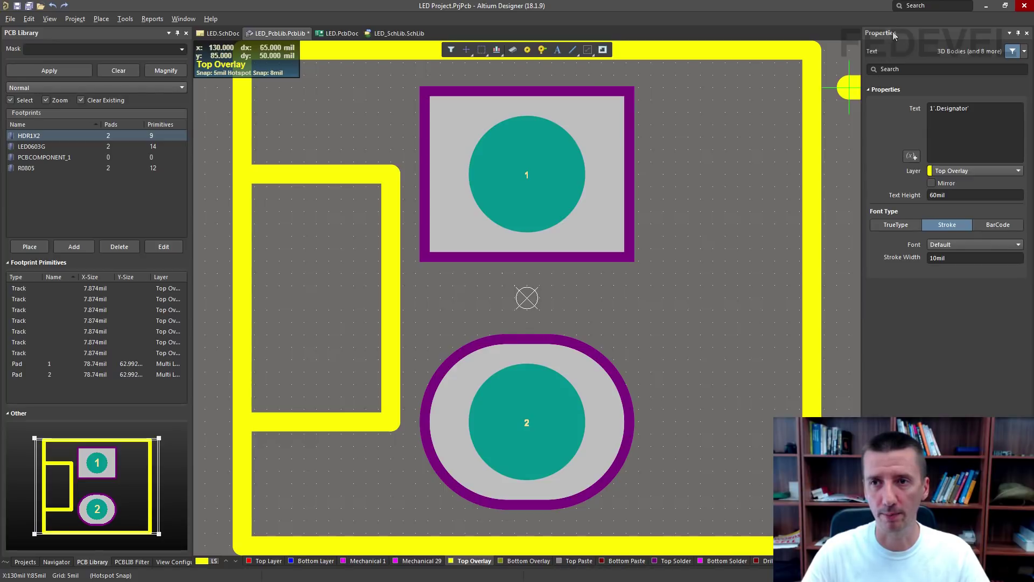
pyautogui.moveTo(982, 110); pyautogui.dragTo(901, 110)
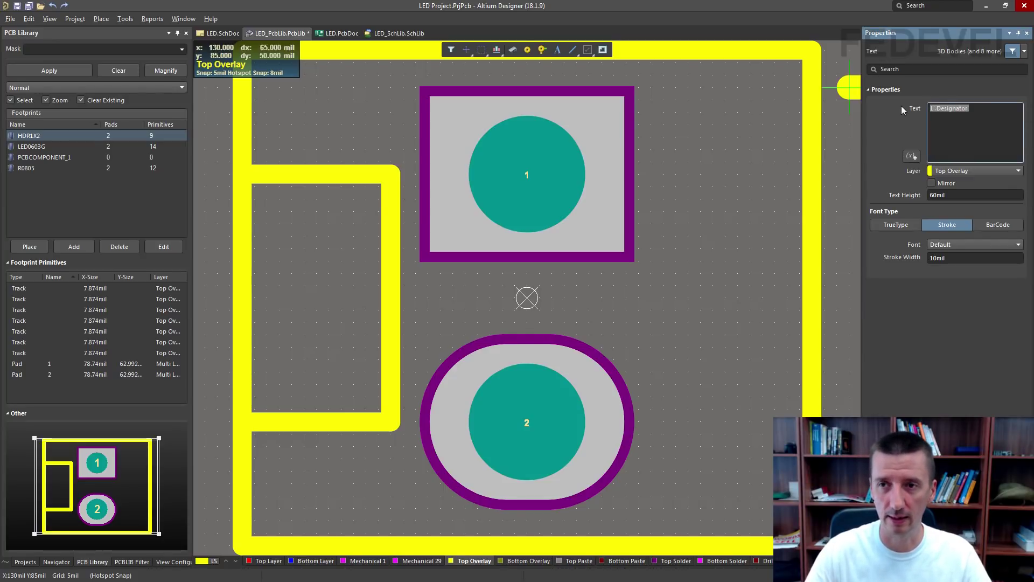
pyautogui.write('1')
pyautogui.press('Tab')
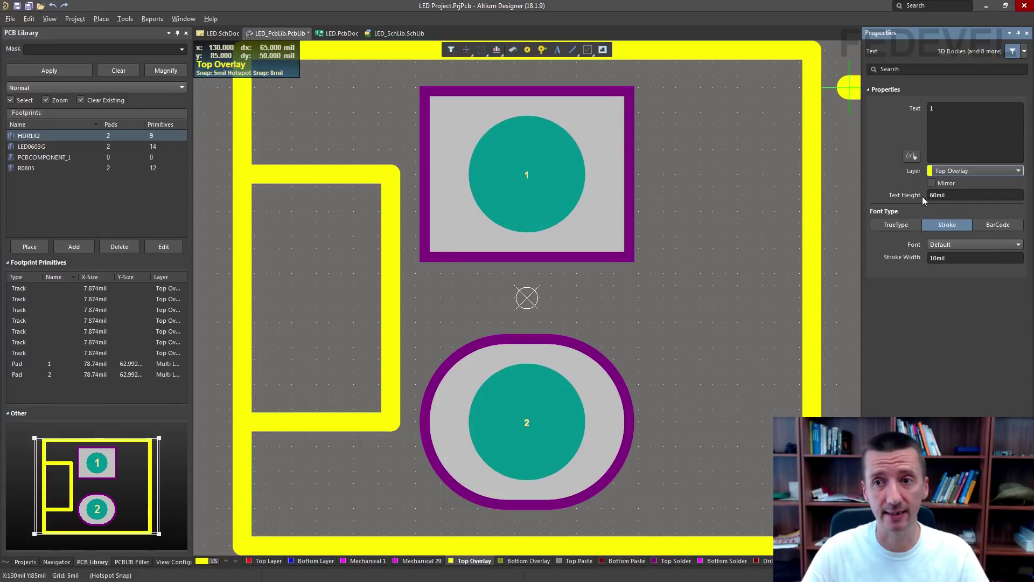
pyautogui.click(950, 196)
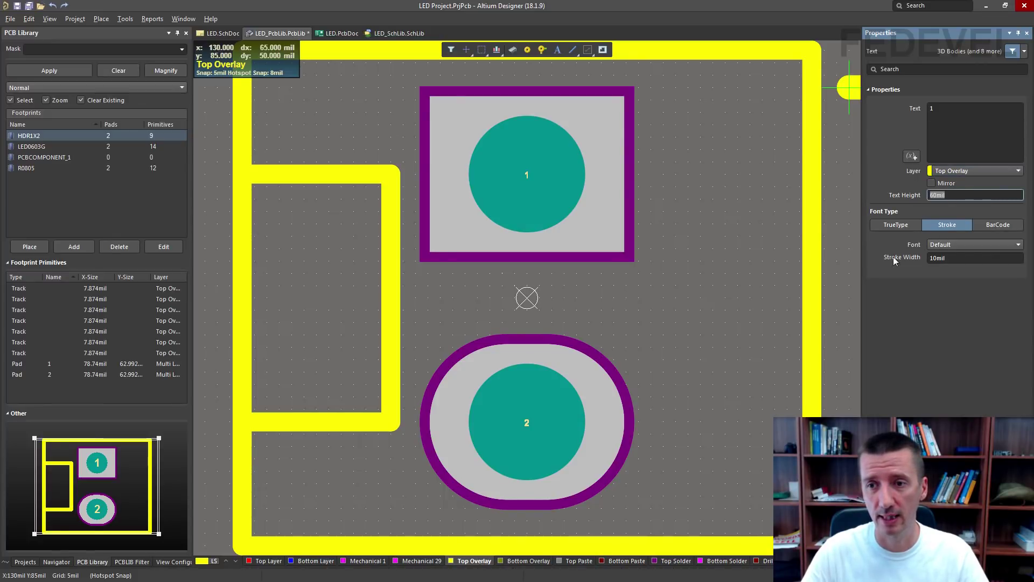
pyautogui.click(958, 259)
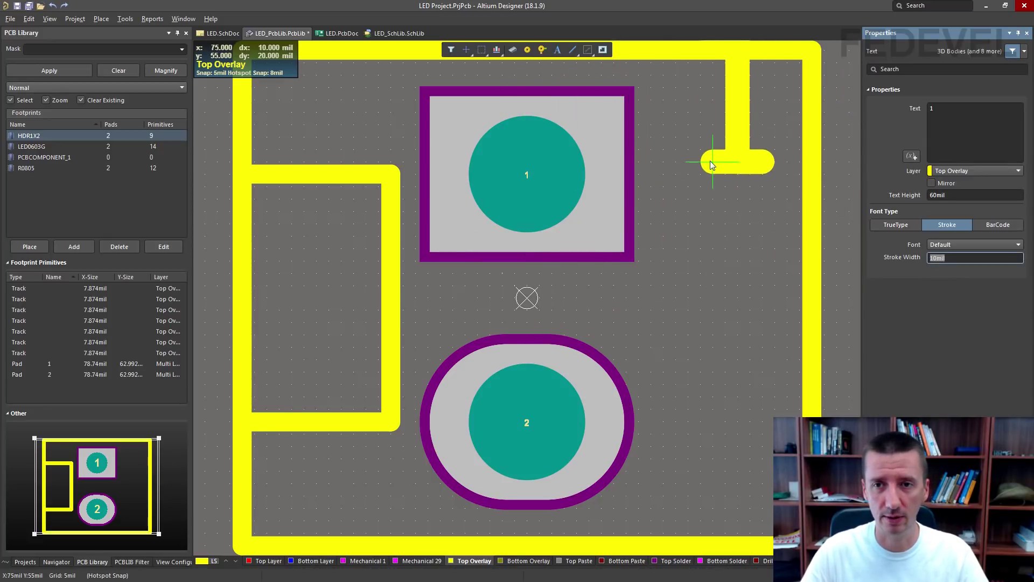
pyautogui.moveTo(697, 210); pyautogui.dragTo(632, 269, button='right')
pyautogui.keyDown('ctrl'); pyautogui.scroll(-3, 632, 269); pyautogui.keyUp('ctrl')
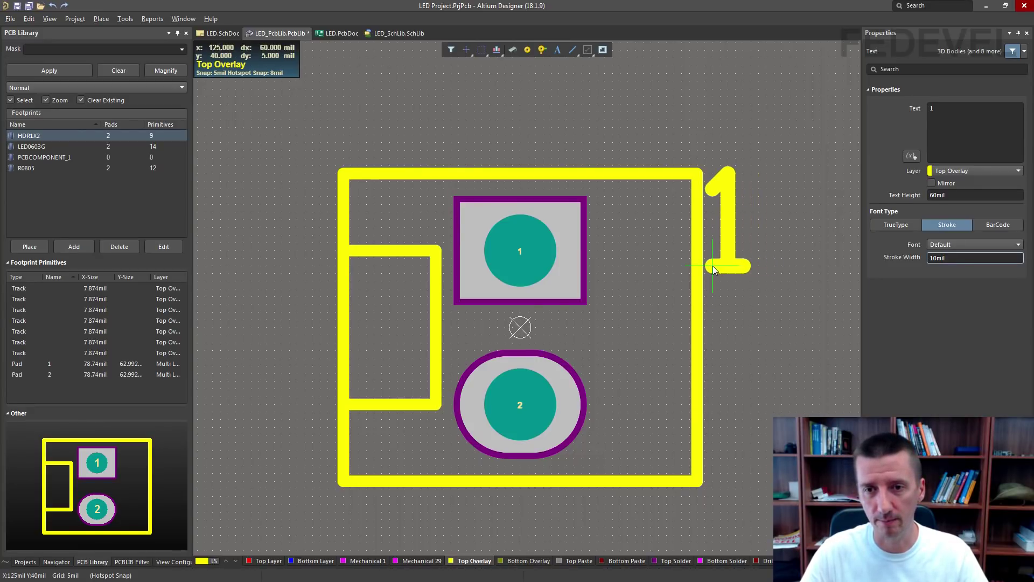
pyautogui.click(742, 266)
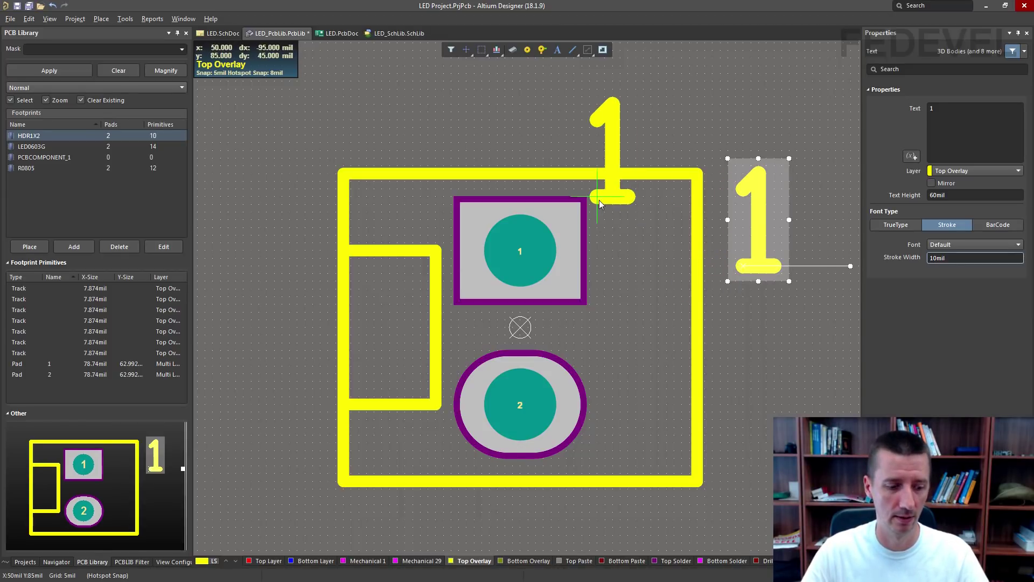
pyautogui.press('Escape')
pyautogui.click(50, 18)
pyautogui.click(66, 48)
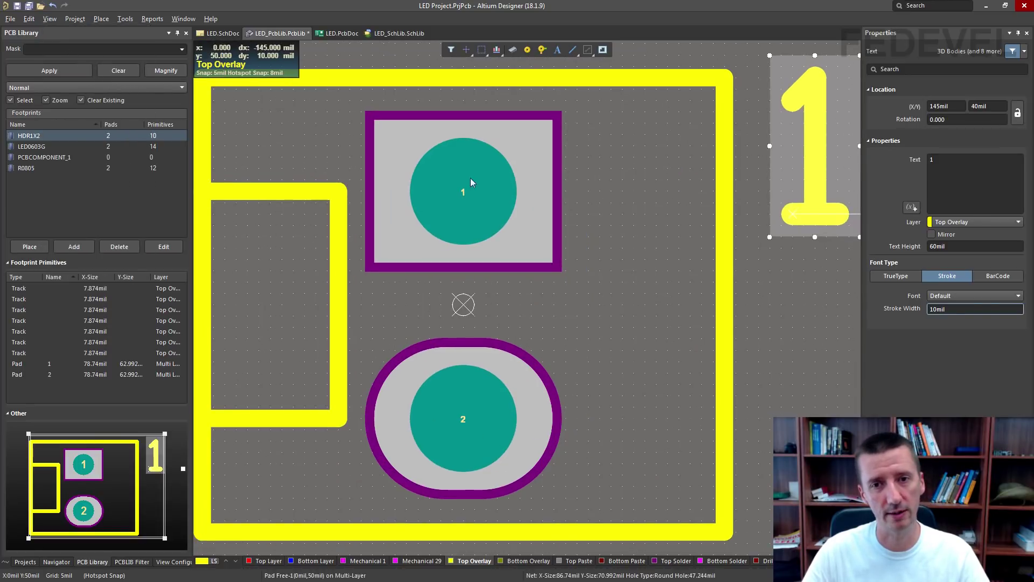
pyautogui.click(634, 212)
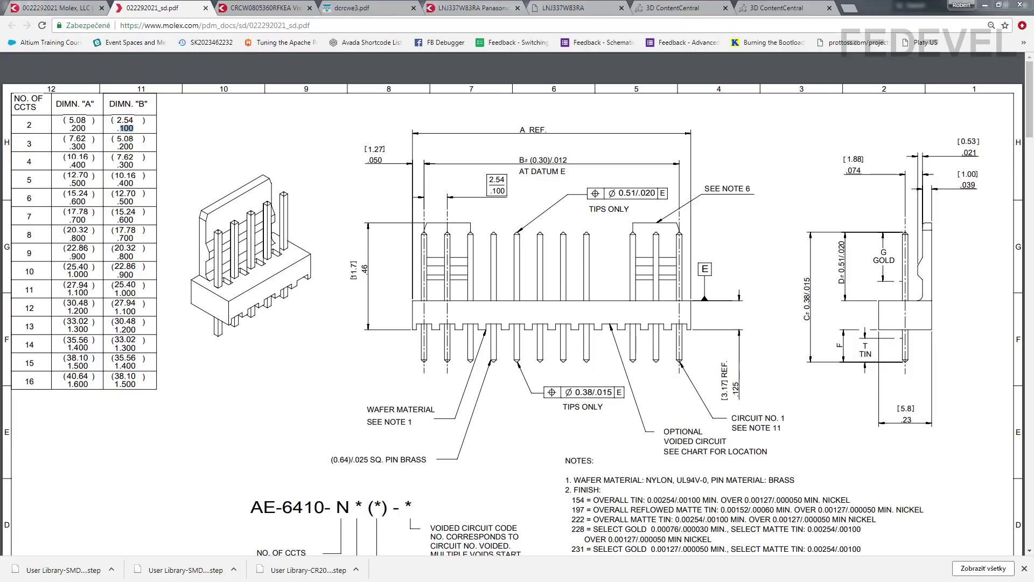
# Download the 22-29-2021.stp model from the Digi-Key page and, in Total Commander, extract 022292021.stp from its archive into the project's 3D models folder
pyautogui.click(69, 9)
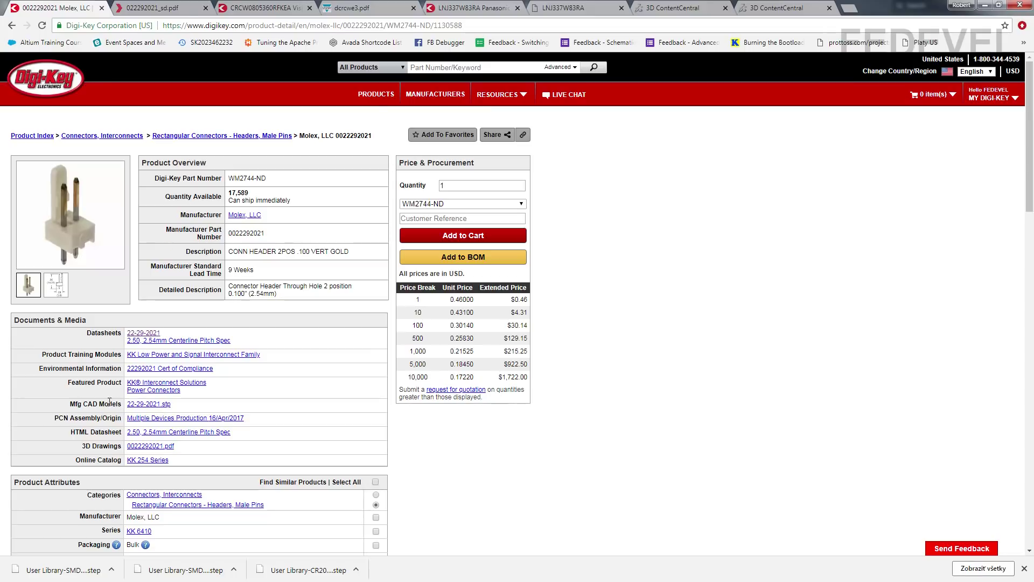
pyautogui.click(143, 405)
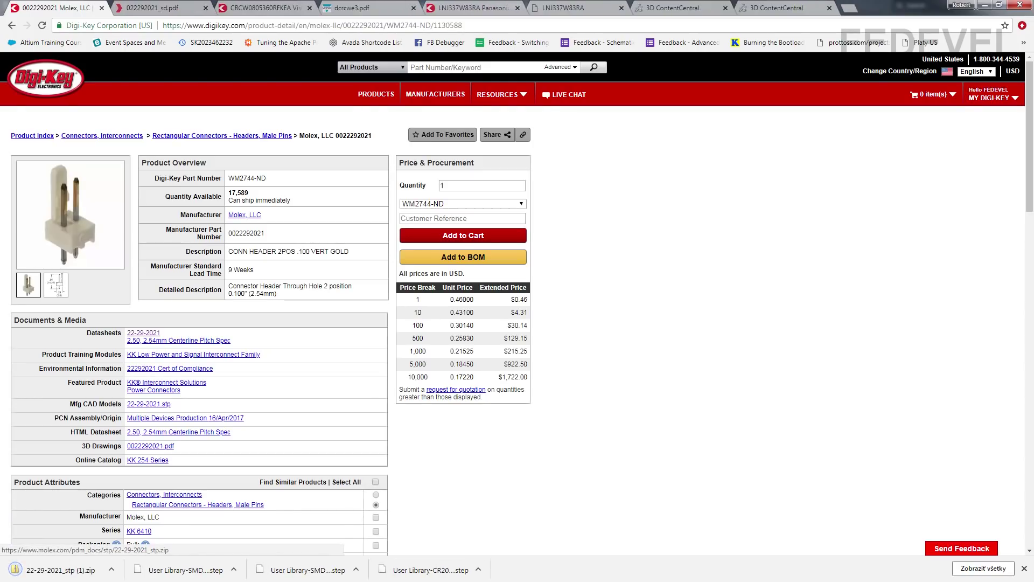
pyautogui.hotkey('alt', 'Tab')
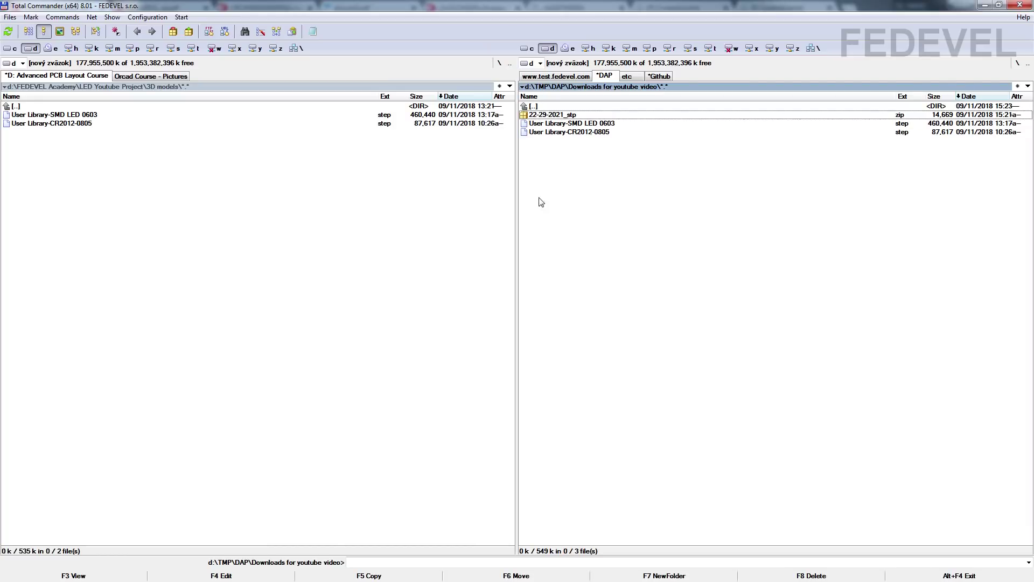
pyautogui.doubleClick(580, 115)
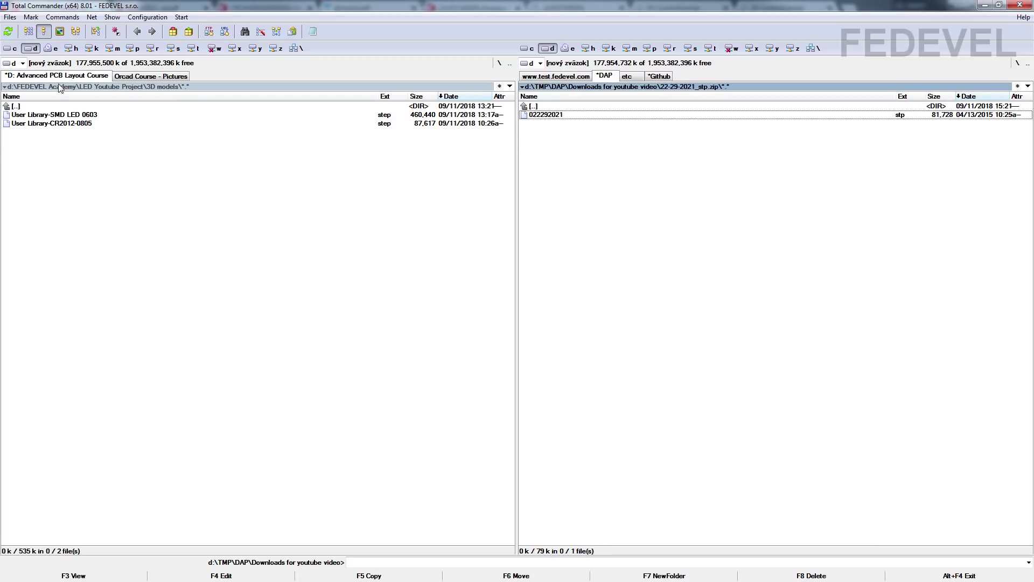
pyautogui.press('Insert')
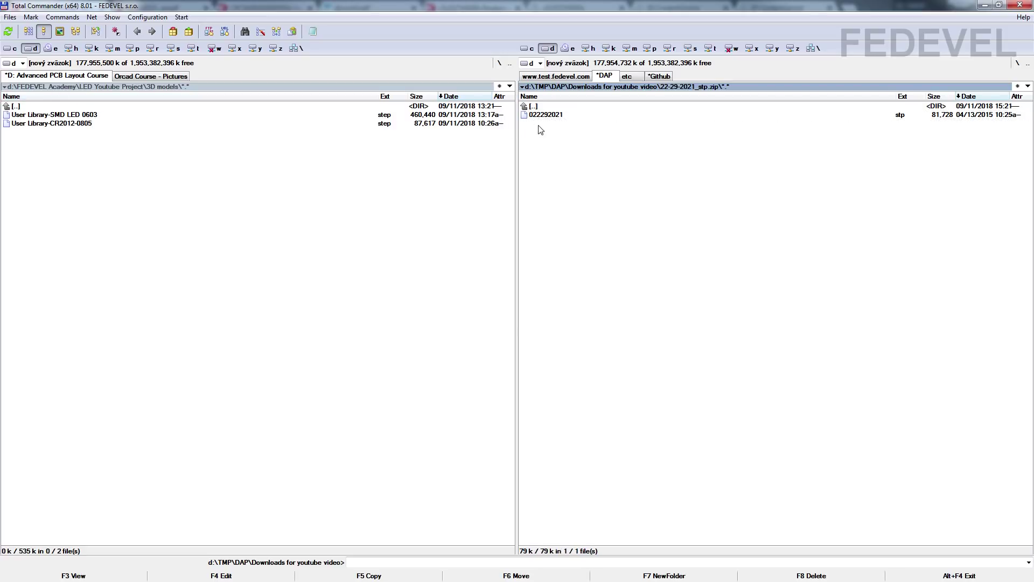
pyautogui.press('F5')
pyautogui.press('Return')
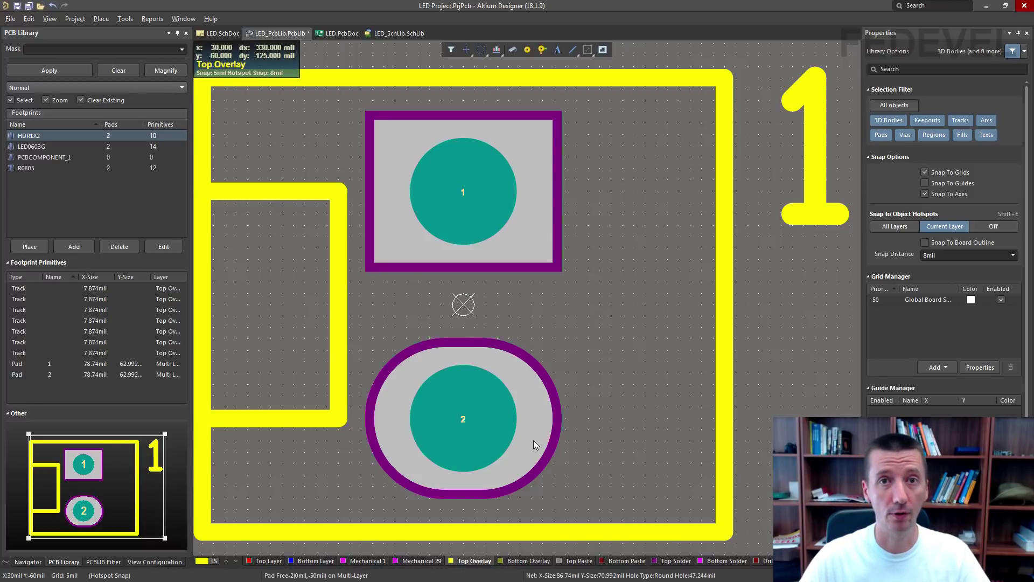
# Place a generic 3D body on Mechanical 1 with 022292021.stp embedded, beside the footprint at about X -250, Y -70 mil
pyautogui.click(365, 561)
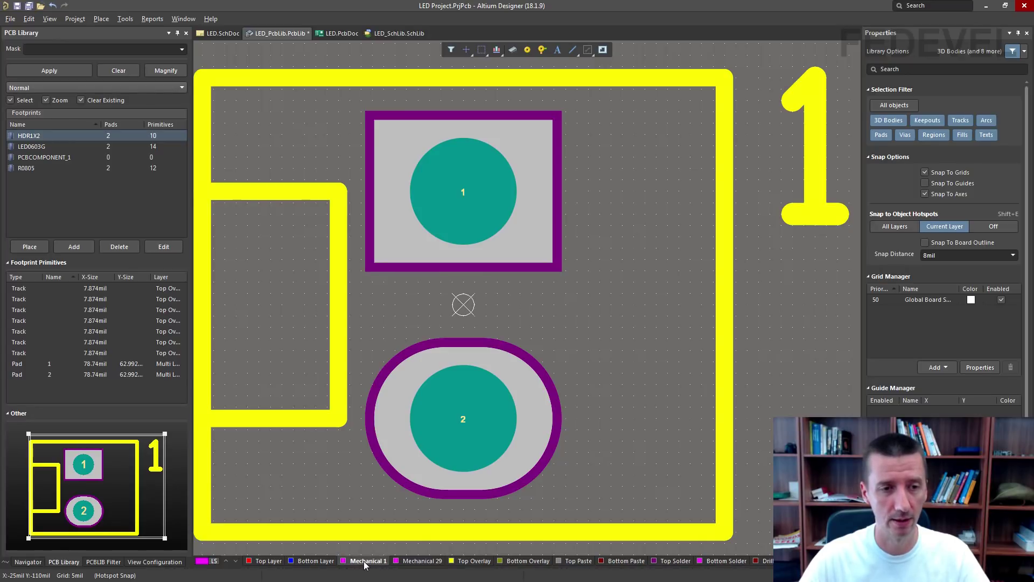
pyautogui.click(101, 20)
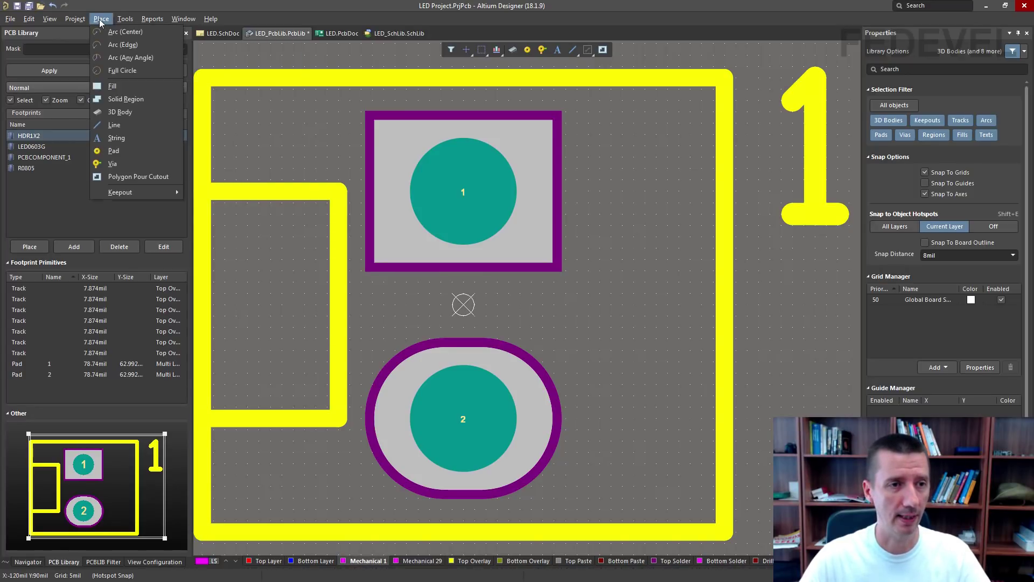
pyautogui.click(153, 112)
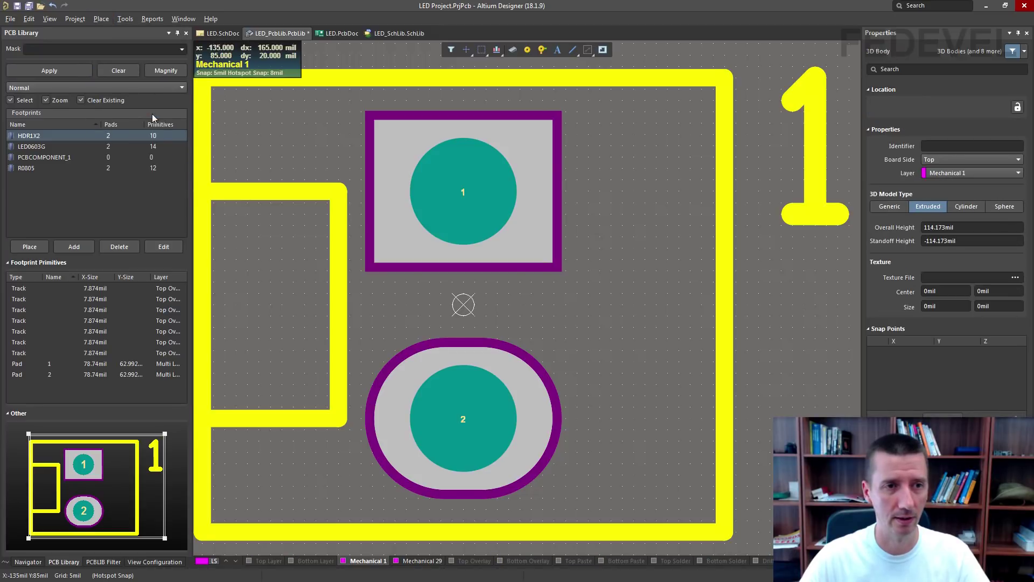
pyautogui.click(895, 207)
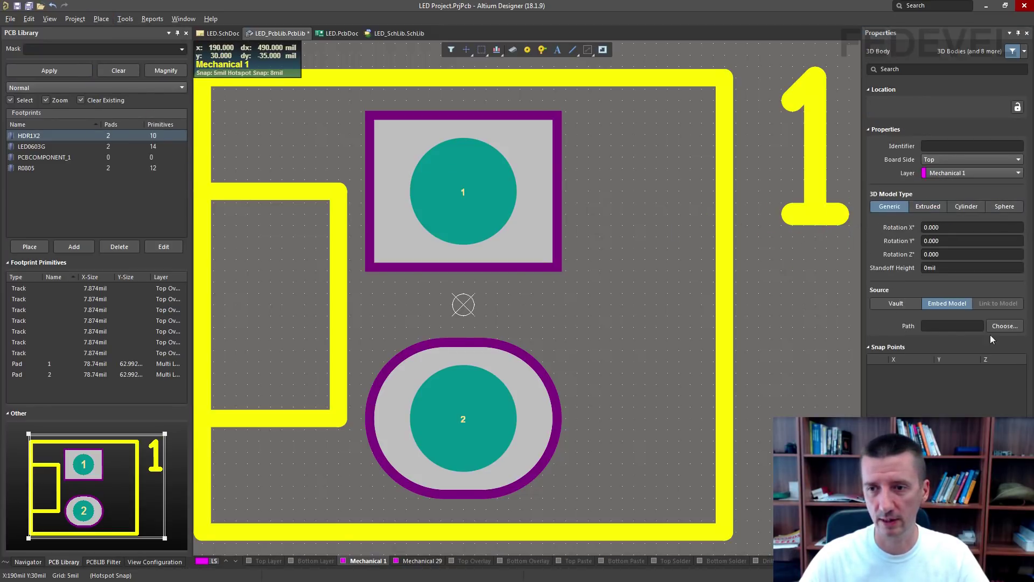
pyautogui.click(1005, 327)
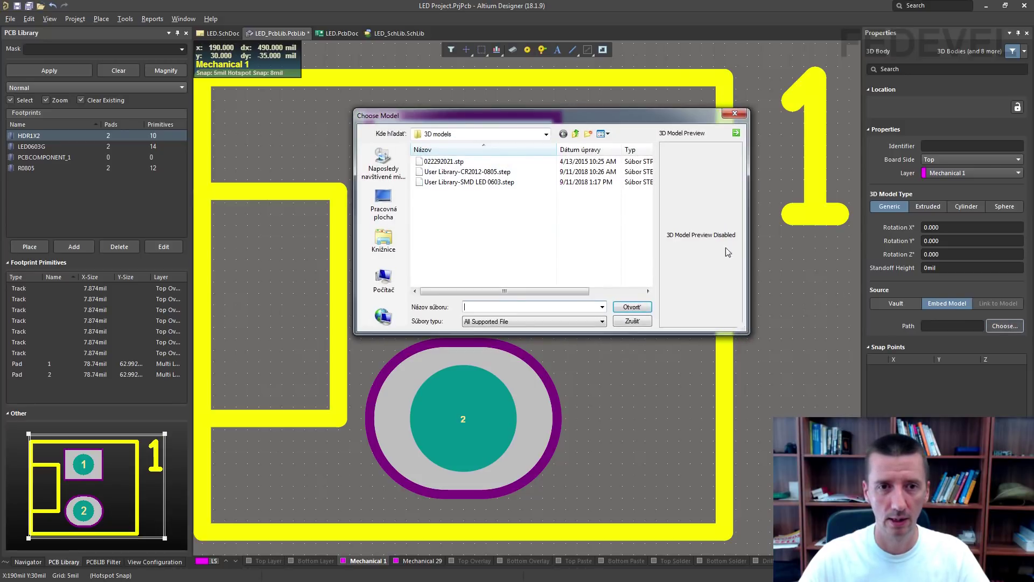
pyautogui.click(484, 161)
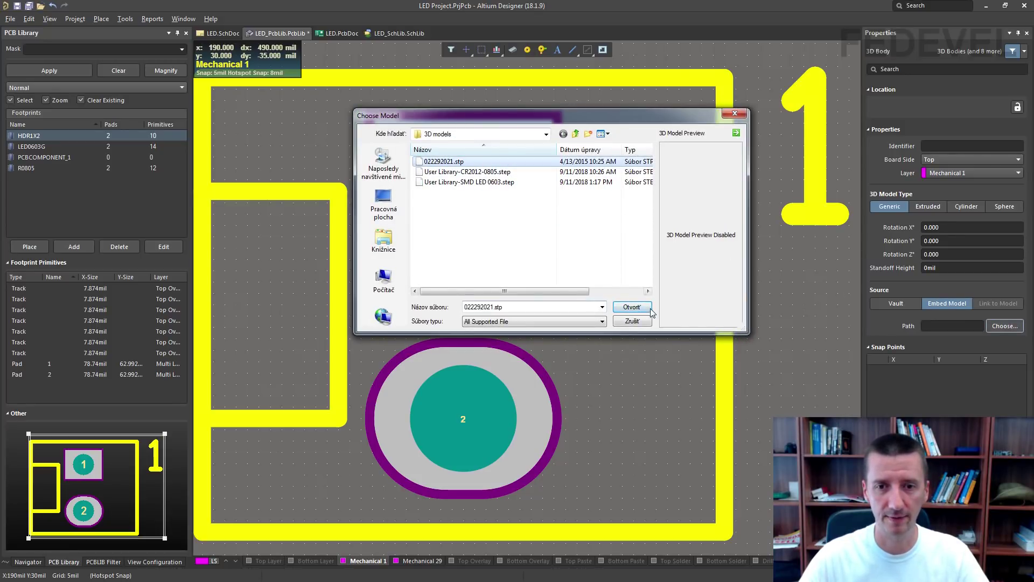
pyautogui.click(626, 308)
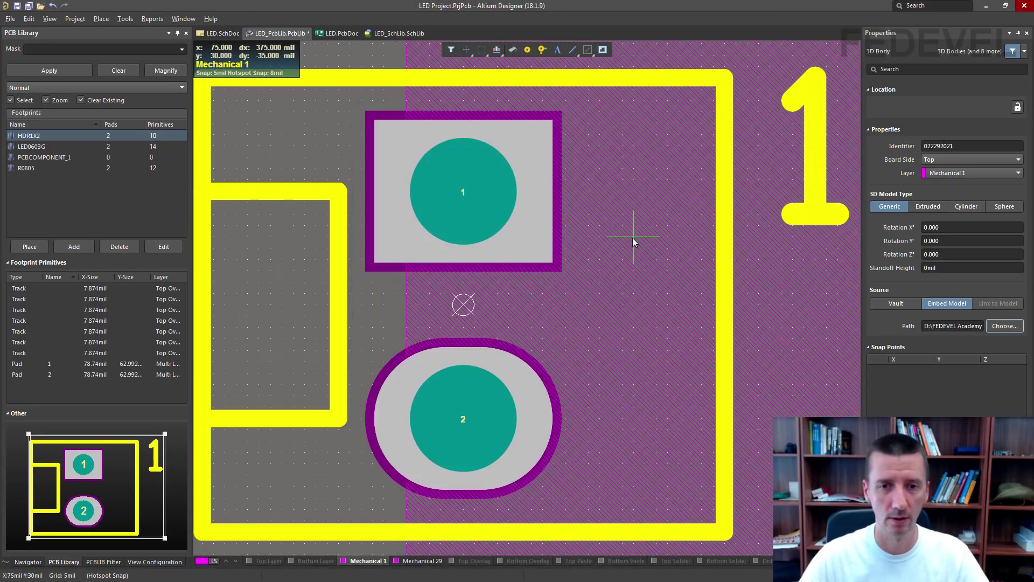
pyautogui.keyDown('ctrl'); pyautogui.scroll(-3, 632, 237); pyautogui.keyUp('ctrl')
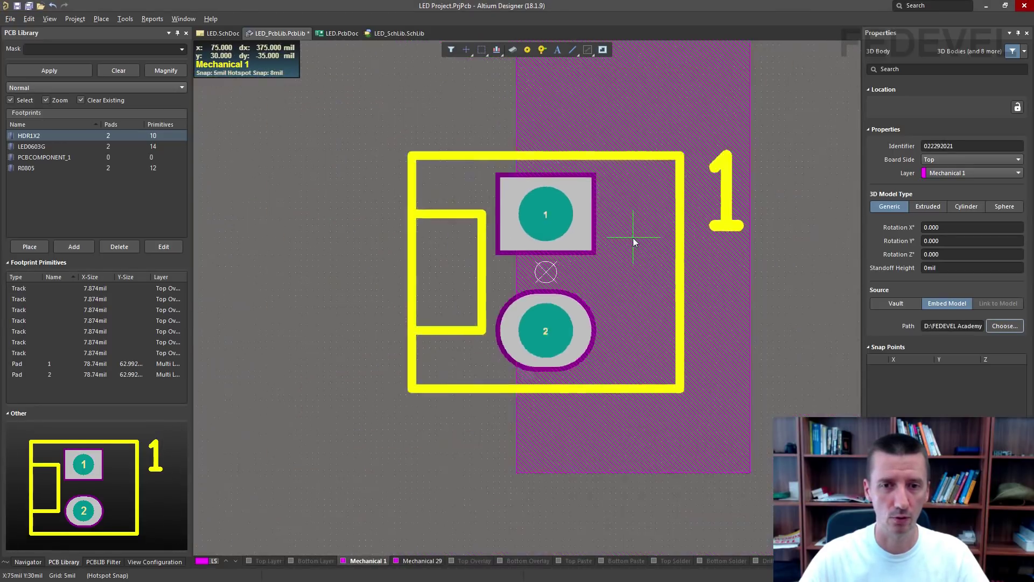
pyautogui.click(319, 335)
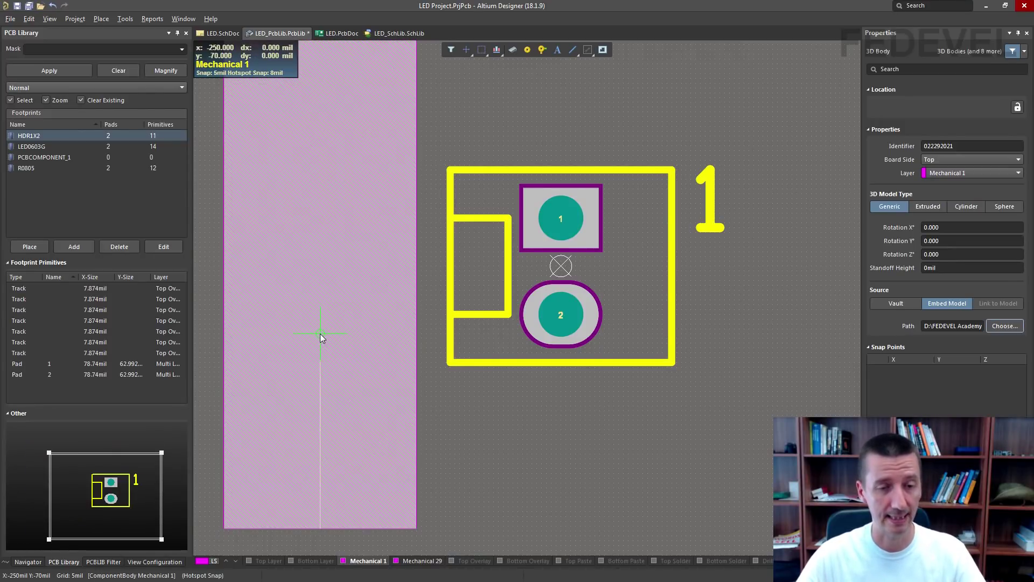
pyautogui.press('Escape')
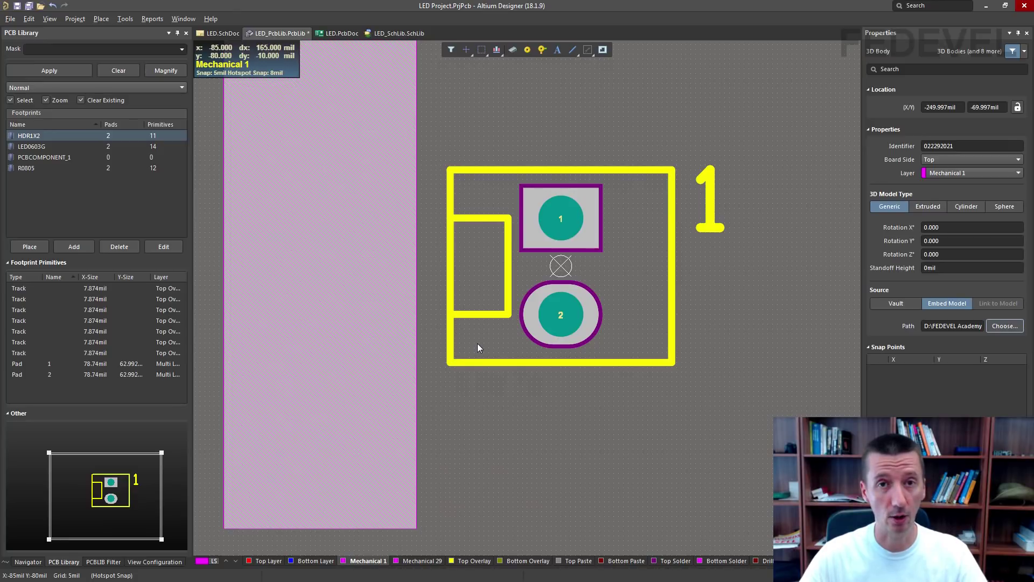
# Switch the footprint to the 3D view and choose the Altium 3D Blue view configuration
pyautogui.press('3')
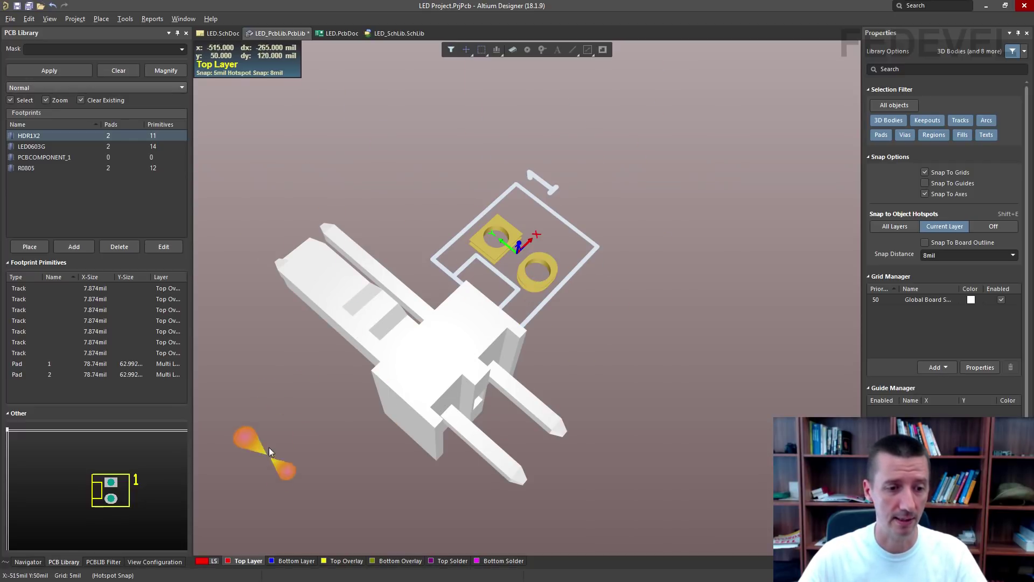
pyautogui.click(206, 564)
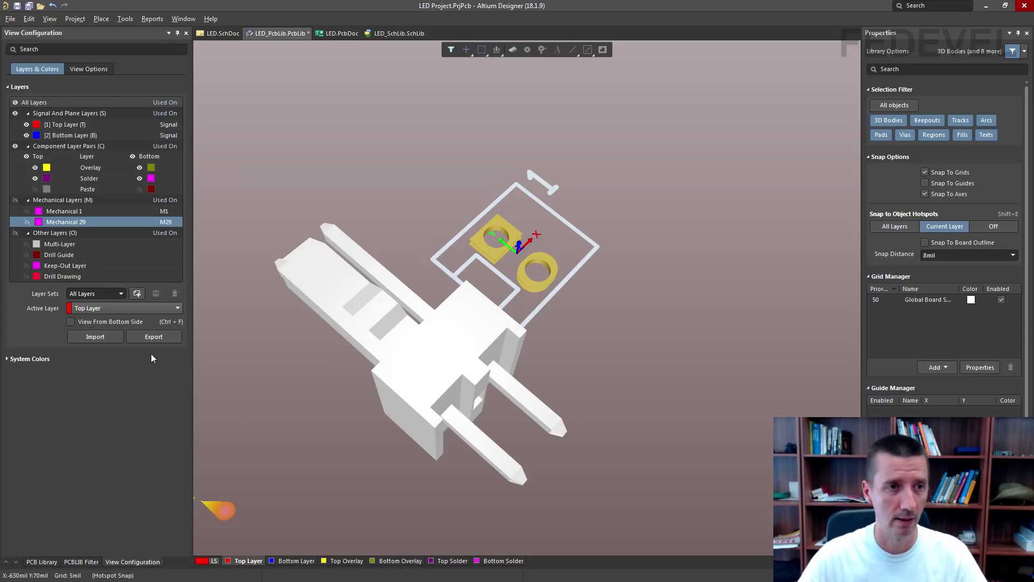
pyautogui.click(81, 69)
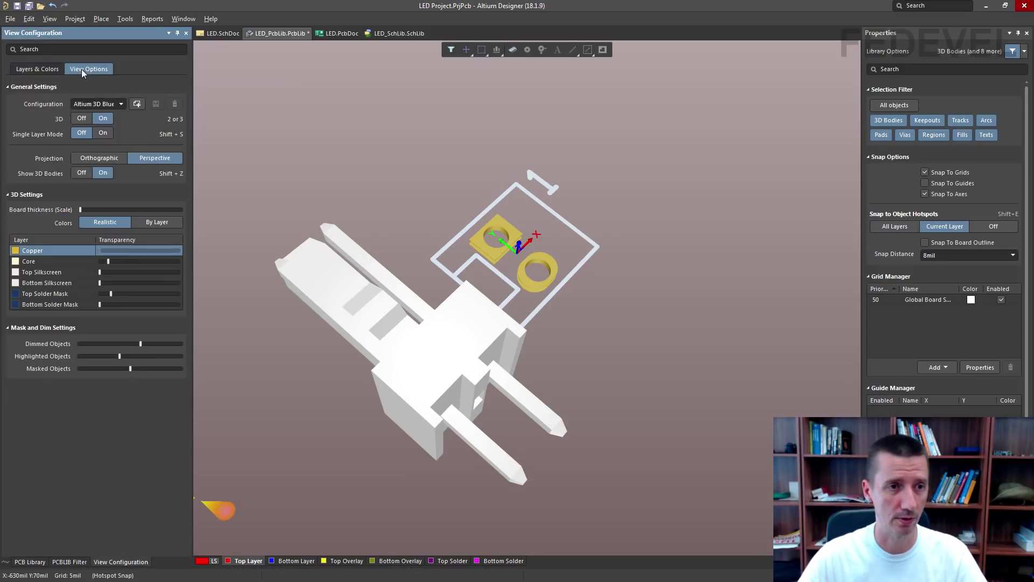
pyautogui.click(120, 103)
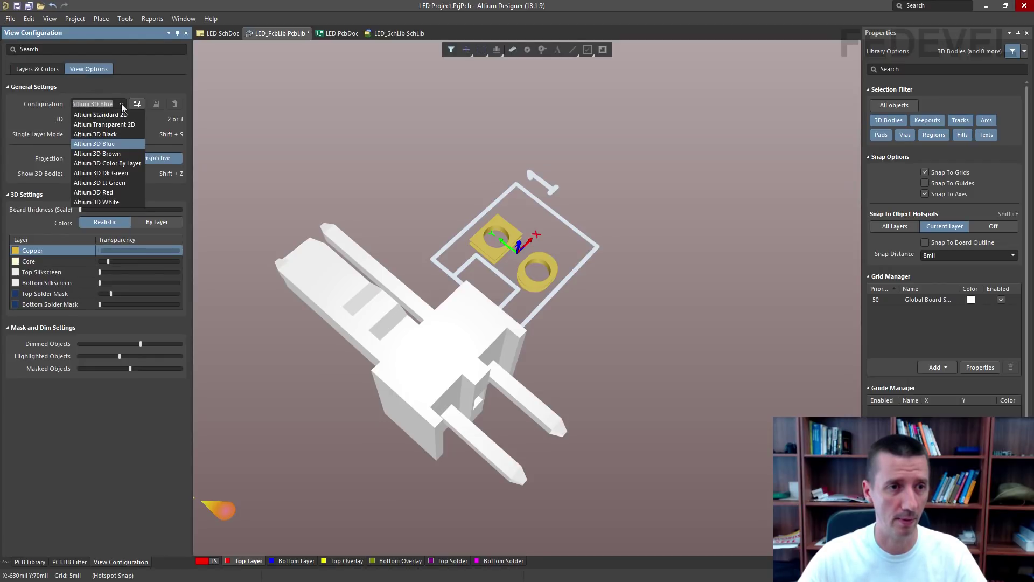
pyautogui.click(104, 145)
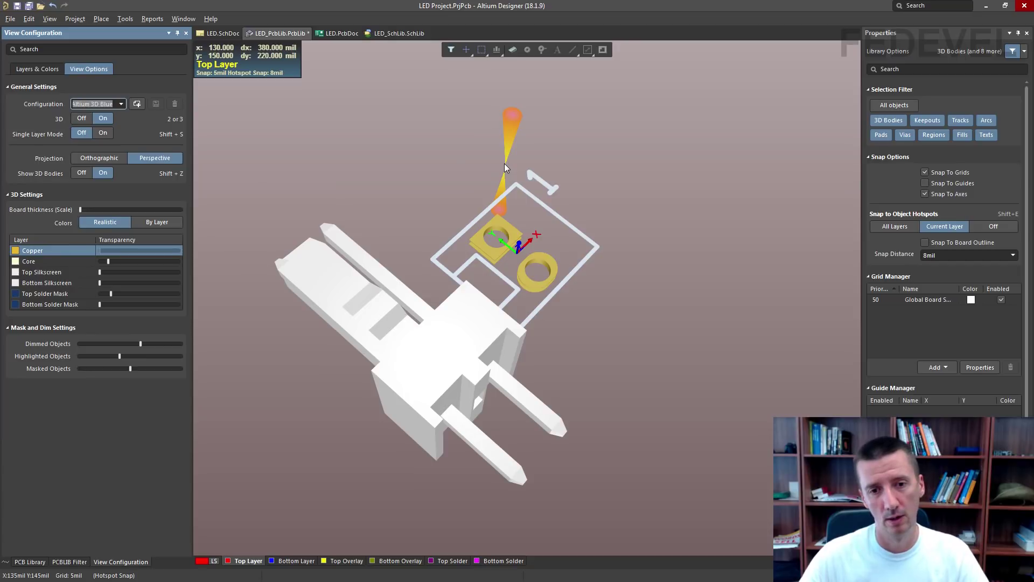
# Align the header body with the board using Align Face With Board, picking the narrow housing face beside the solder pins
pyautogui.click(130, 21)
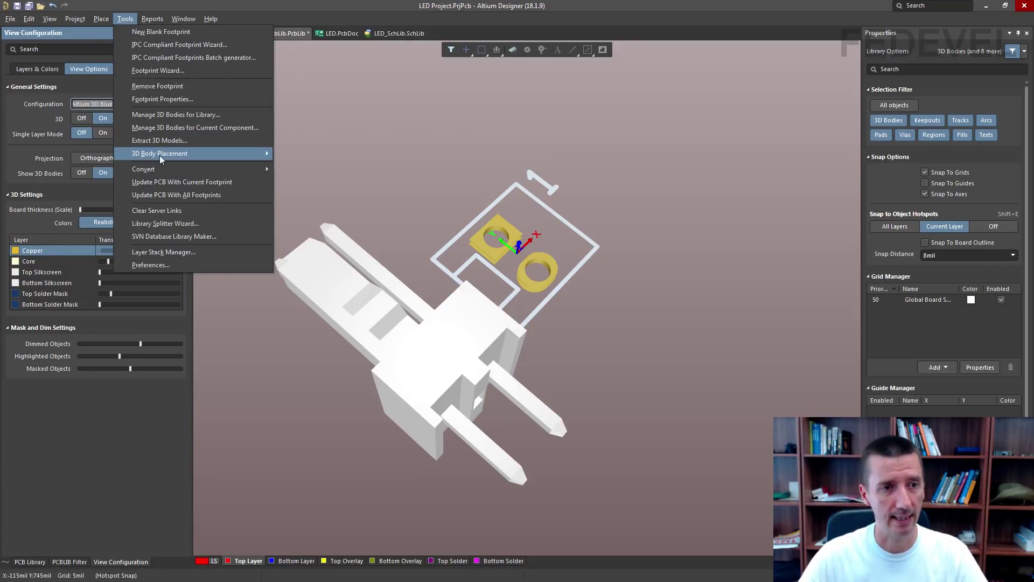
pyautogui.moveTo(150, 154)
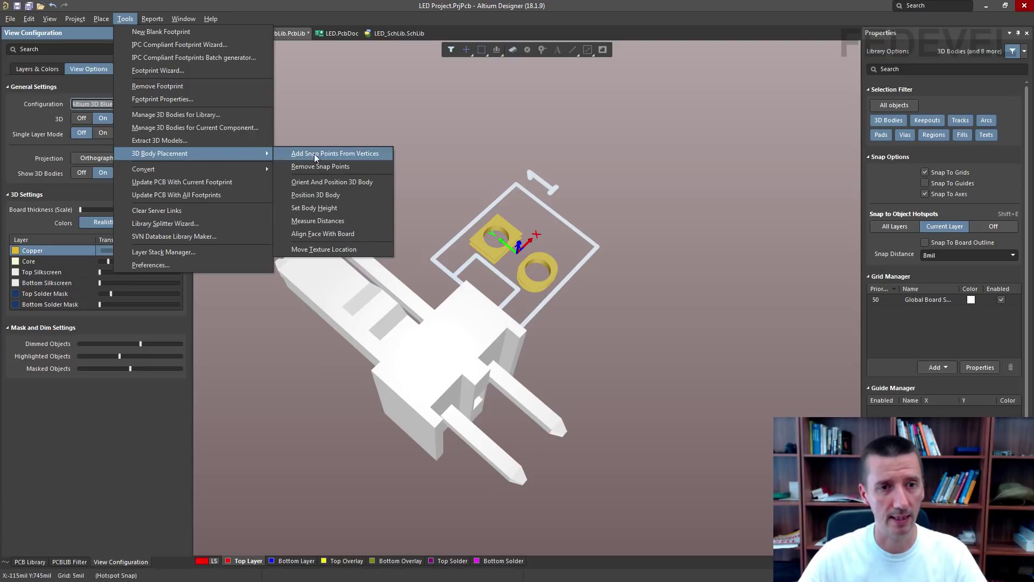
pyautogui.click(349, 235)
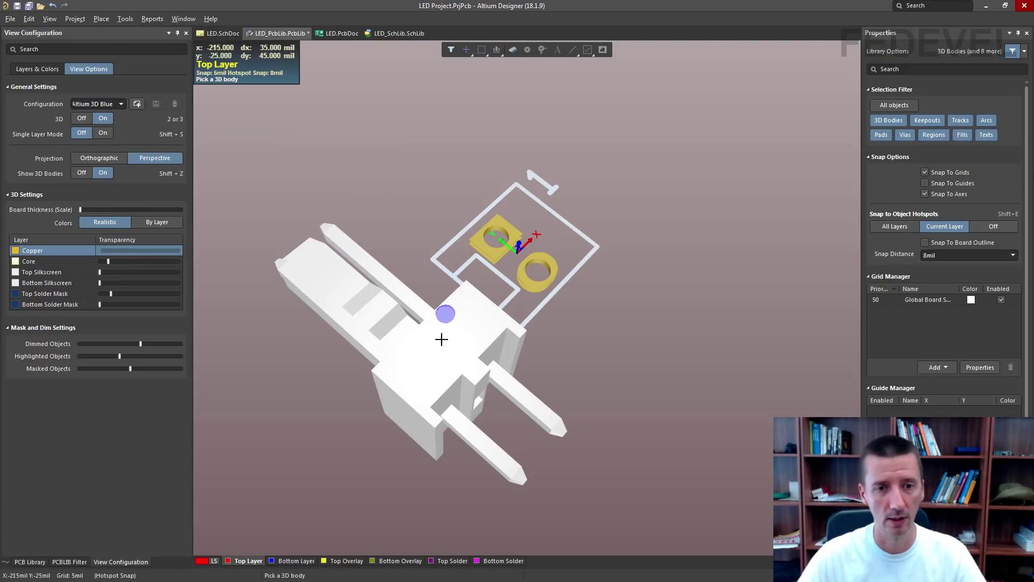
pyautogui.click(415, 366)
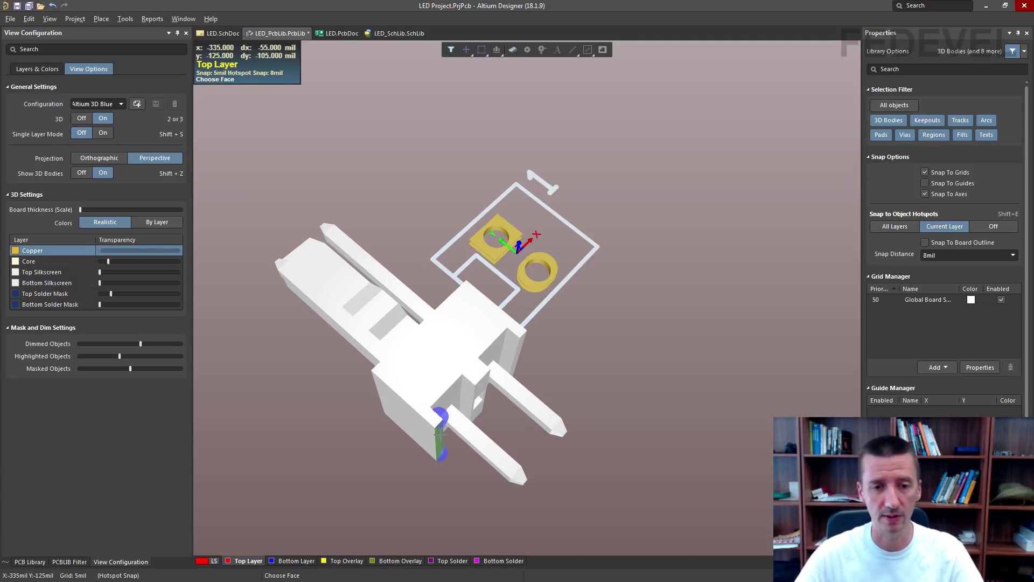
pyautogui.keyDown('ctrl'); pyautogui.scroll(3, 439, 431); pyautogui.keyUp('ctrl')
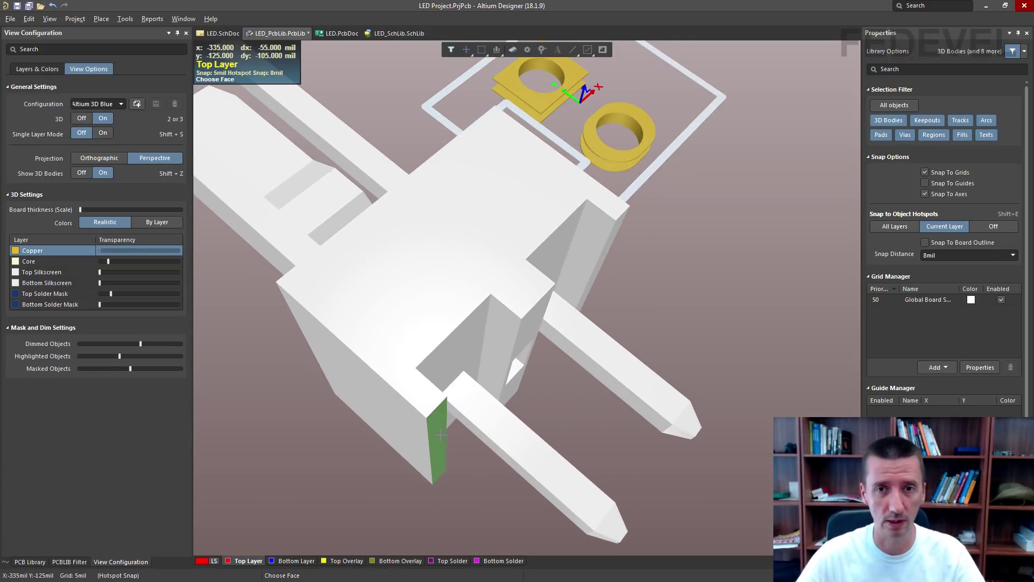
pyautogui.click(436, 431)
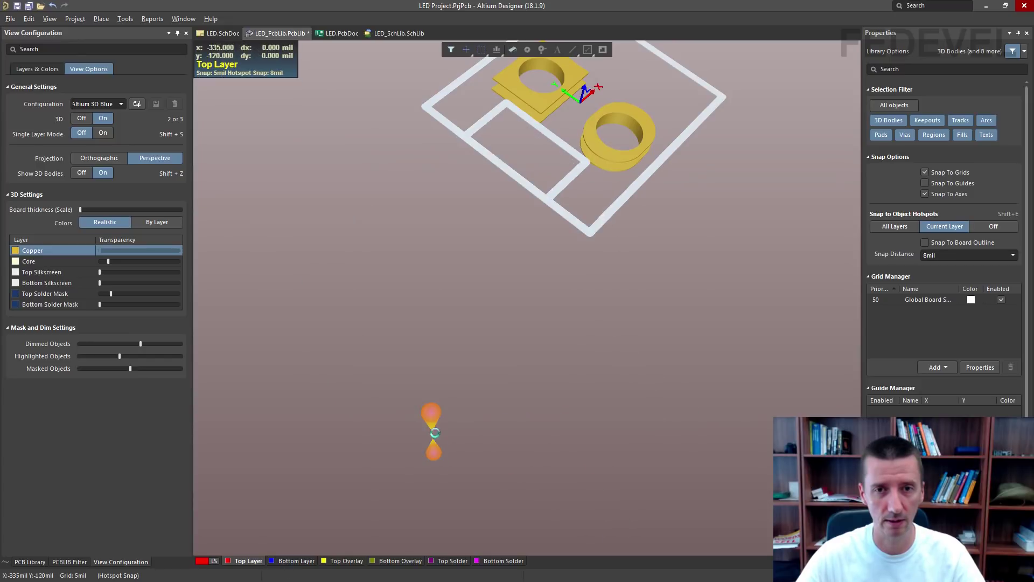
pyautogui.keyDown('shift'); pyautogui.moveTo(436, 344); pyautogui.dragTo(438, 335, button='right'); pyautogui.keyUp('shift')
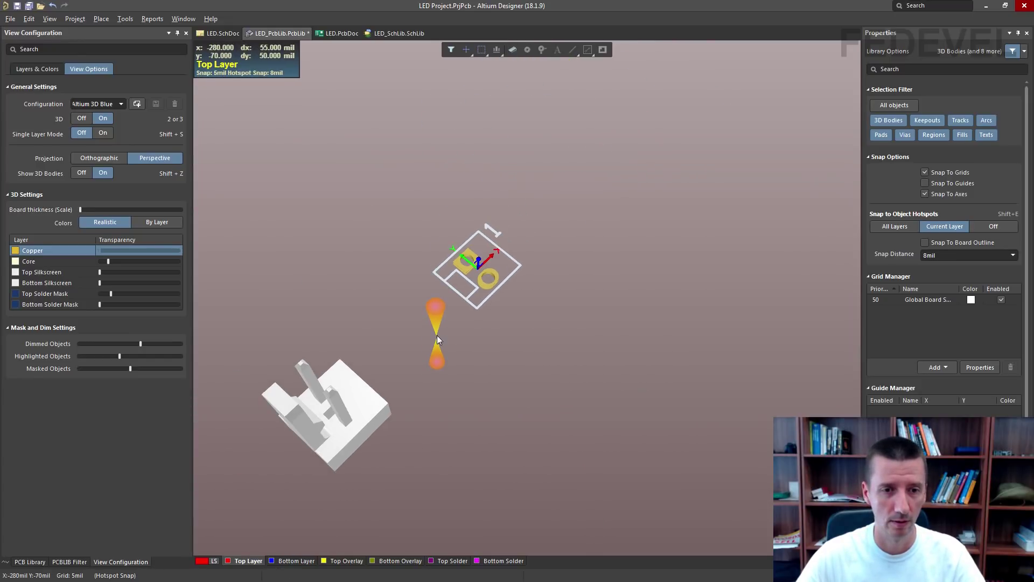
# Return to the 2D view and move the header's 3D body over the pads so it fits within the silkscreen outline
pyautogui.press('2')
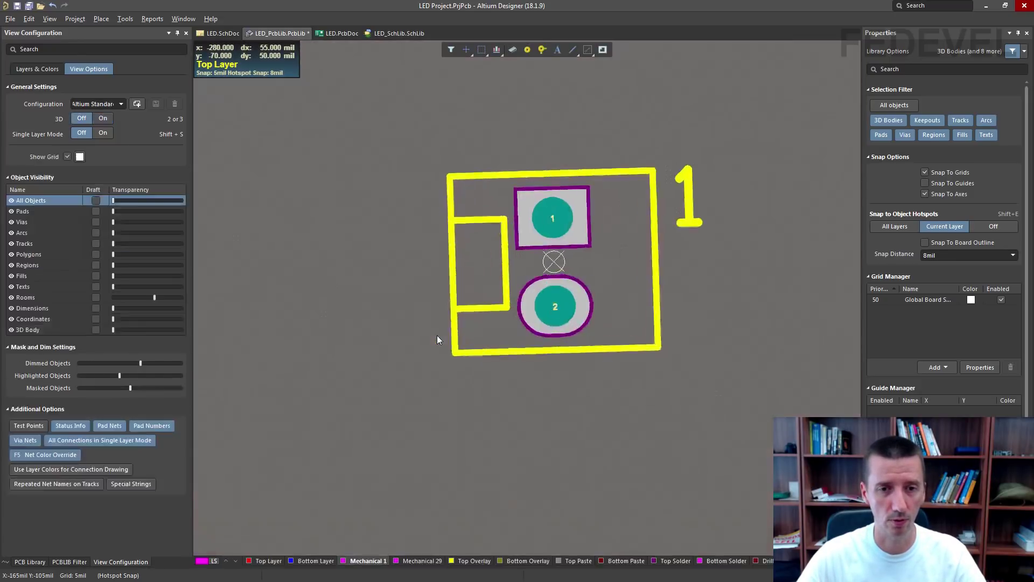
pyautogui.keyDown('ctrl'); pyautogui.scroll(-4, 440, 286); pyautogui.keyUp('ctrl')
pyautogui.keyDown('shift'); pyautogui.hscroll(-5, 480, 294); pyautogui.keyUp('shift')
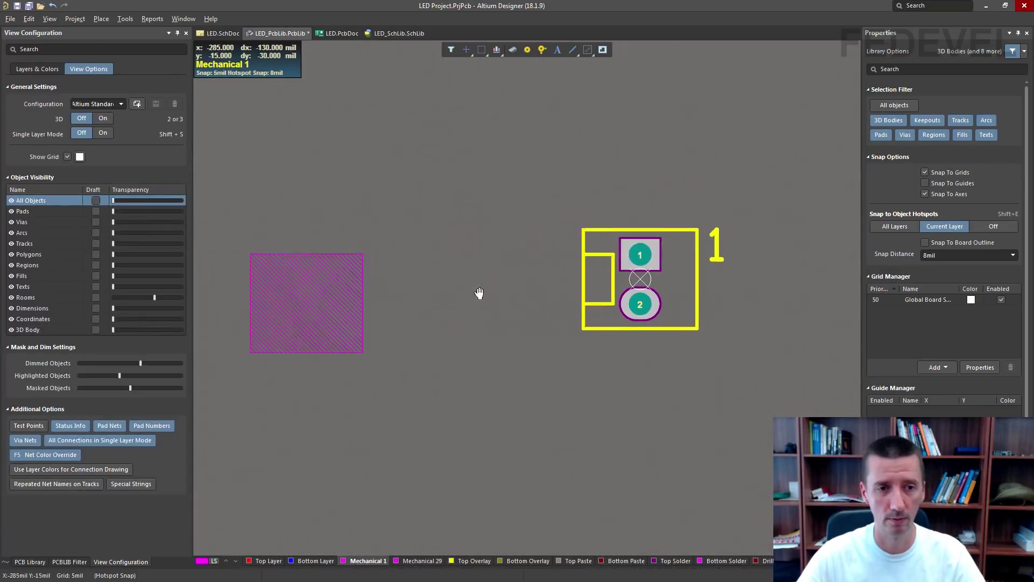
pyautogui.keyDown('ctrl'); pyautogui.scroll(2, 421, 301); pyautogui.keyUp('ctrl')
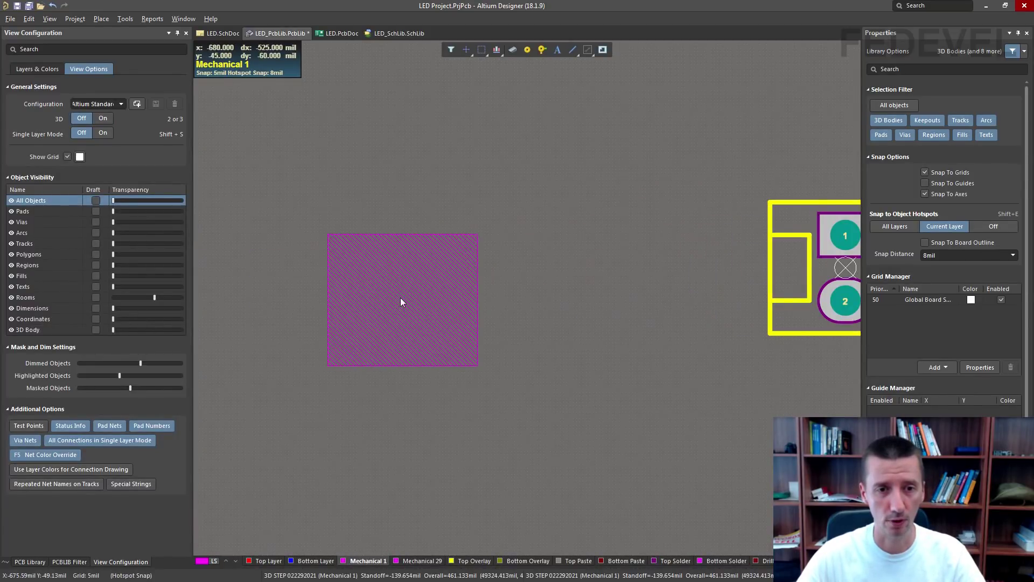
pyautogui.keyDown('ctrl'); pyautogui.scroll(-1, 373, 291); pyautogui.keyUp('ctrl')
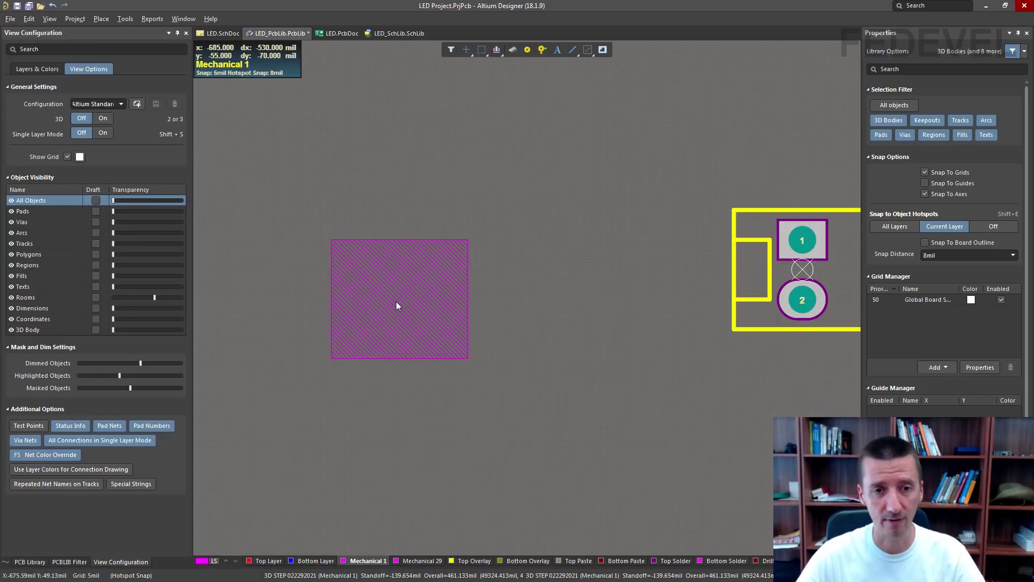
pyautogui.moveTo(396, 302); pyautogui.dragTo(718, 267)
pyautogui.keyDown('ctrl'); pyautogui.scroll(2, 852, 269); pyautogui.keyUp('ctrl')
pyautogui.keyDown('ctrl'); pyautogui.scroll(3, 816, 269); pyautogui.keyUp('ctrl')
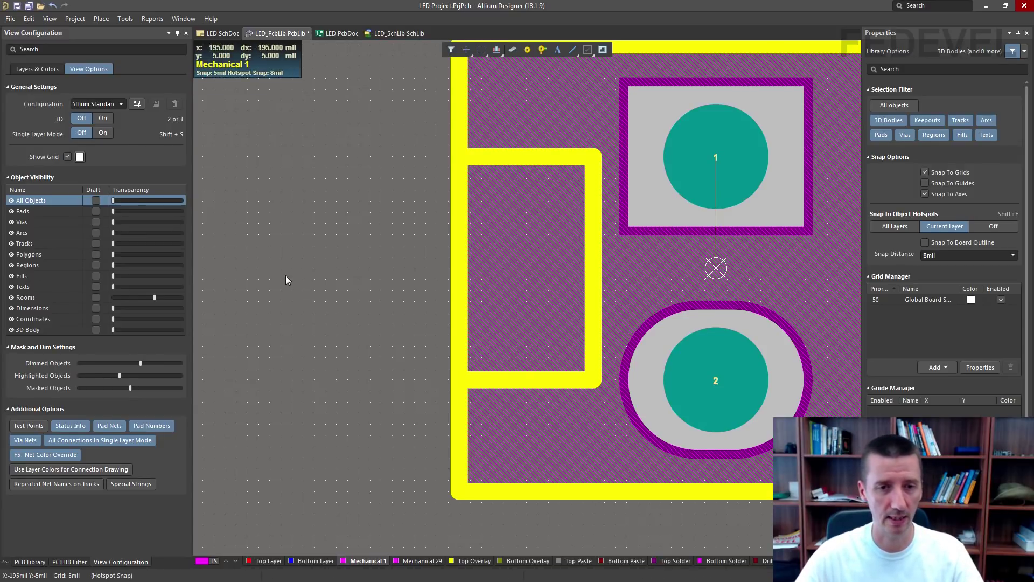
# Inspect the header model in 3D from above and below, checking its fit to the outline and its pins in the pad holes
pyautogui.press('3')
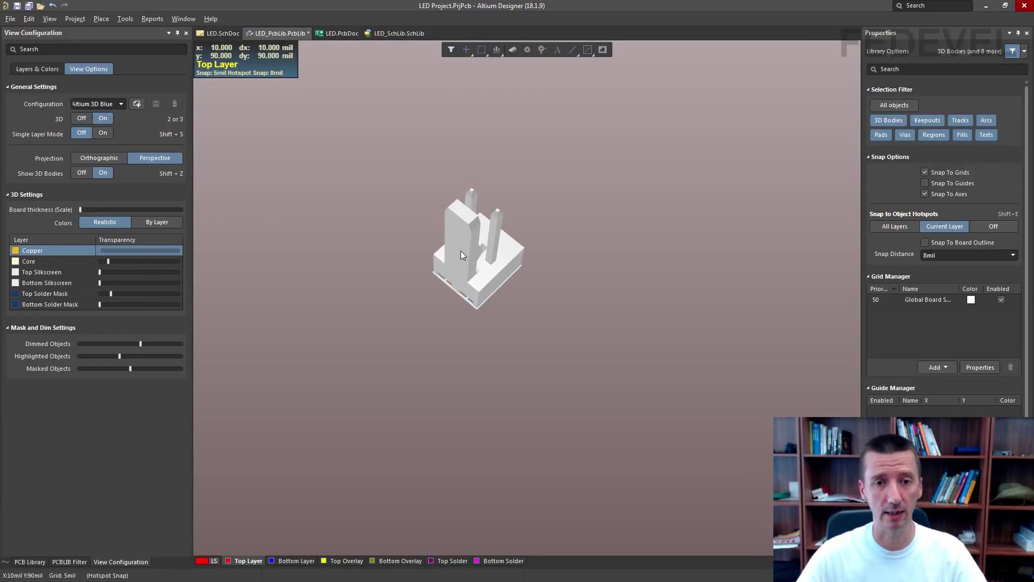
pyautogui.keyDown('shift'); pyautogui.moveTo(505, 225); pyautogui.dragTo(457, 276, button='right'); pyautogui.keyUp('shift')
pyautogui.keyDown('ctrl'); pyautogui.scroll(3, 458, 276); pyautogui.keyUp('ctrl')
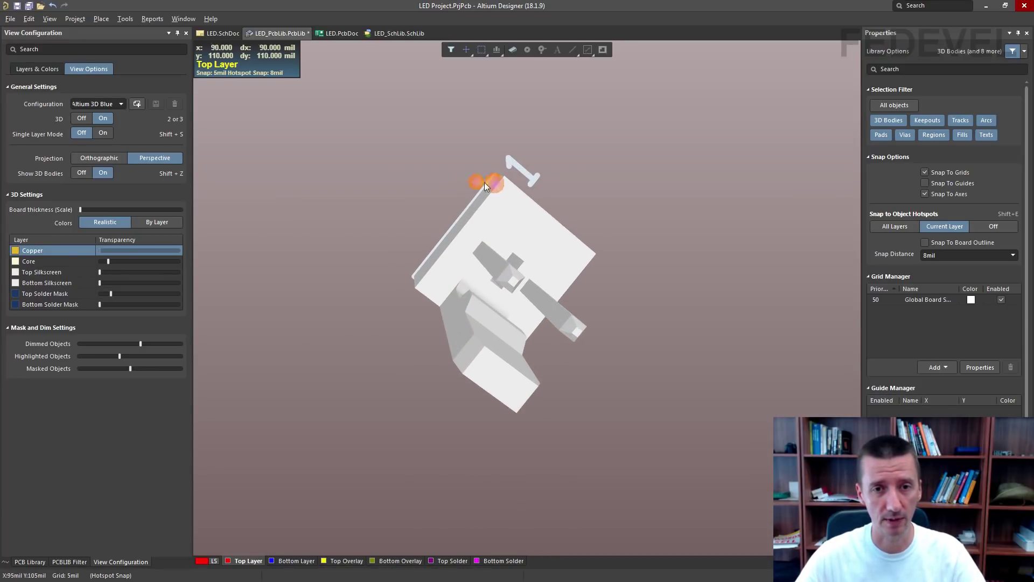
pyautogui.keyDown('shift'); pyautogui.moveTo(545, 232); pyautogui.dragTo(604, 98, button='right'); pyautogui.keyUp('shift')
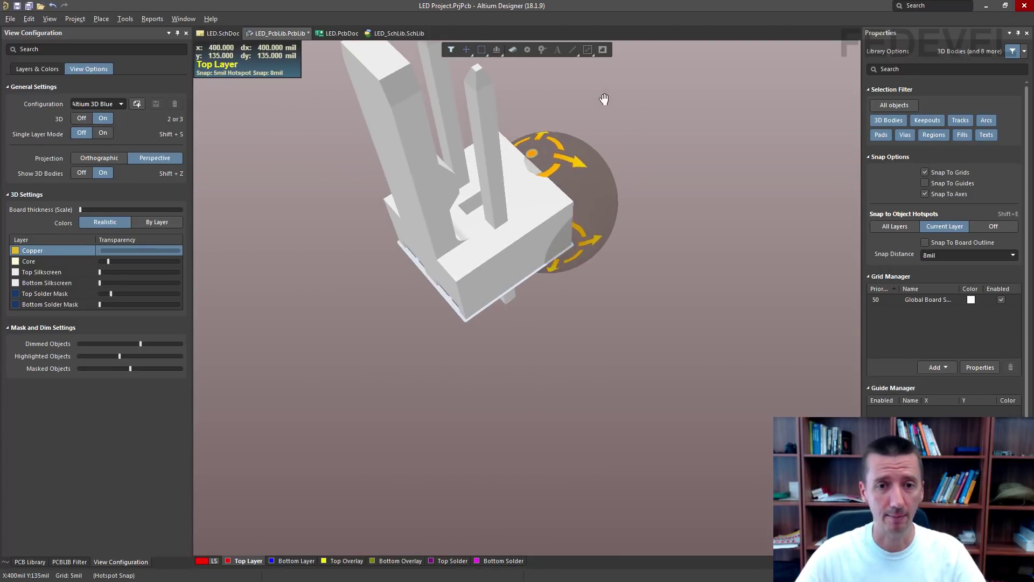
pyautogui.keyDown('ctrl'); pyautogui.moveTo(496, 355); pyautogui.dragTo(439, 355, button='right'); pyautogui.keyUp('ctrl')
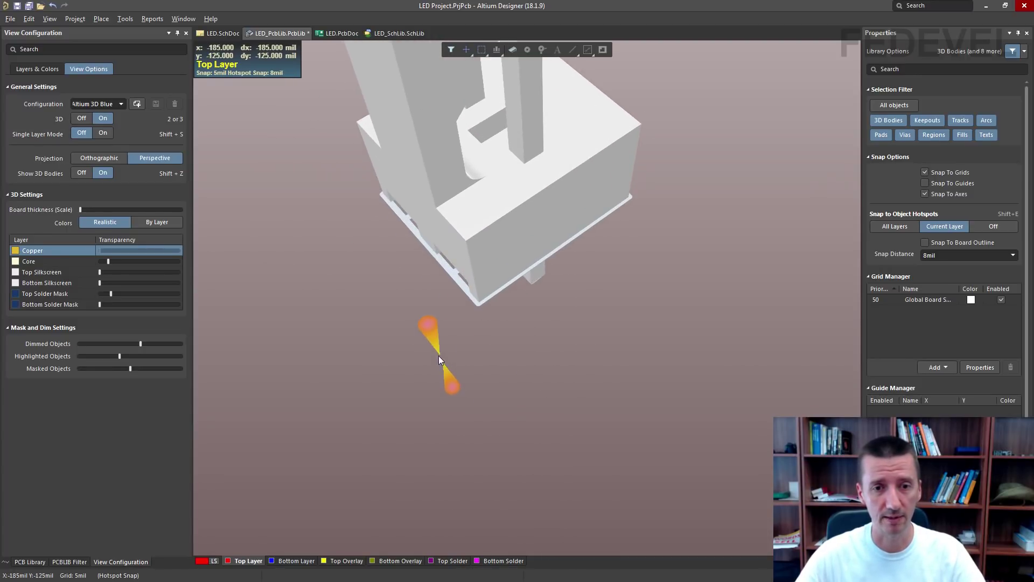
pyautogui.keyDown('shift'); pyautogui.moveTo(480, 468); pyautogui.dragTo(480, 144, button='right'); pyautogui.keyUp('shift')
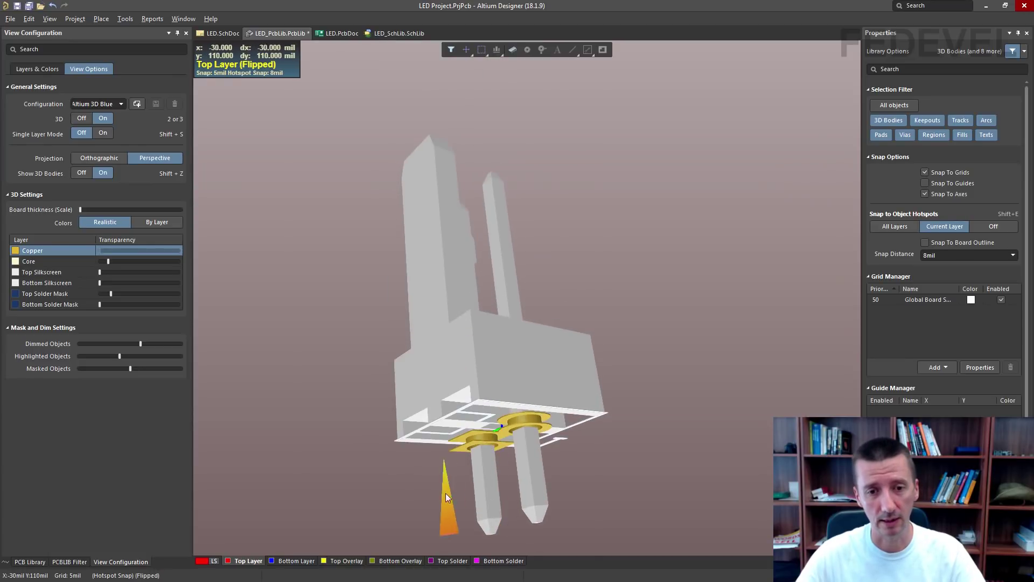
pyautogui.keyDown('shift'); pyautogui.moveTo(488, 494); pyautogui.dragTo(522, 506, button='right'); pyautogui.keyUp('shift')
pyautogui.keyDown('ctrl'); pyautogui.scroll(-3, 518, 326); pyautogui.keyUp('ctrl')
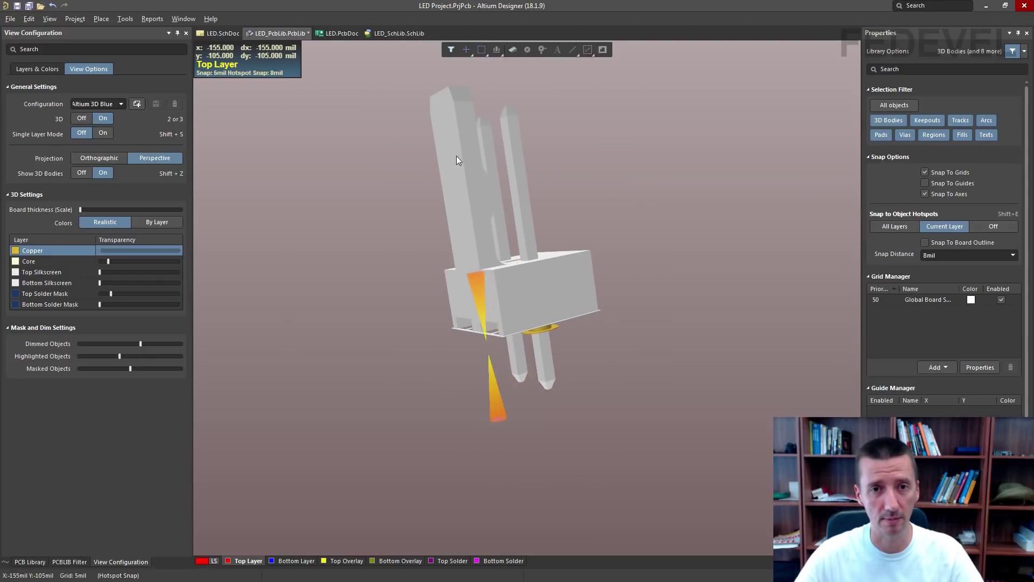
pyautogui.keyDown('shift'); pyautogui.moveTo(513, 276); pyautogui.dragTo(547, 129, button='right'); pyautogui.keyUp('shift')
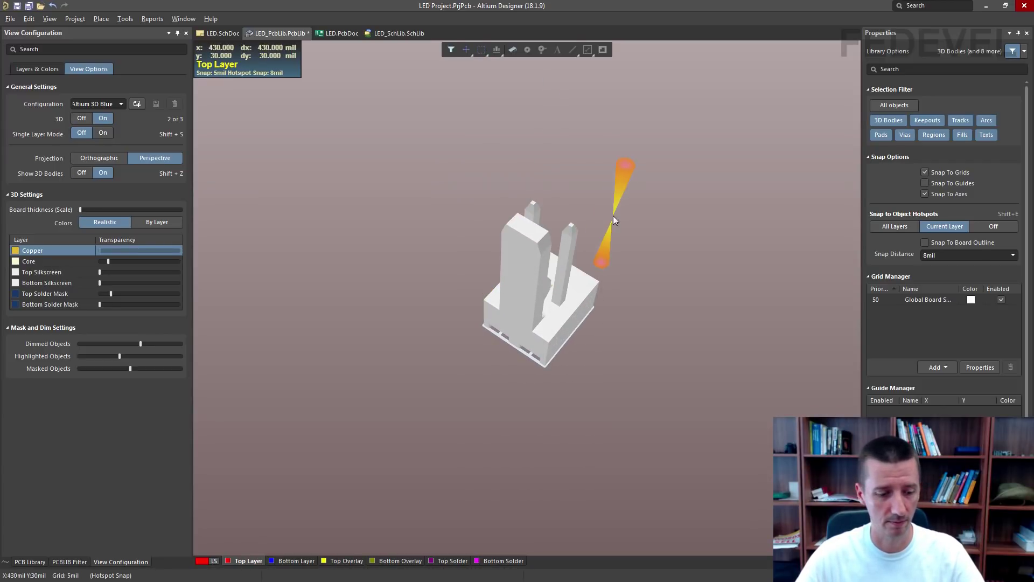
# Return to the 2D view, fit all objects, and isolate the Top Overlay layer in single layer mode
pyautogui.press('2')
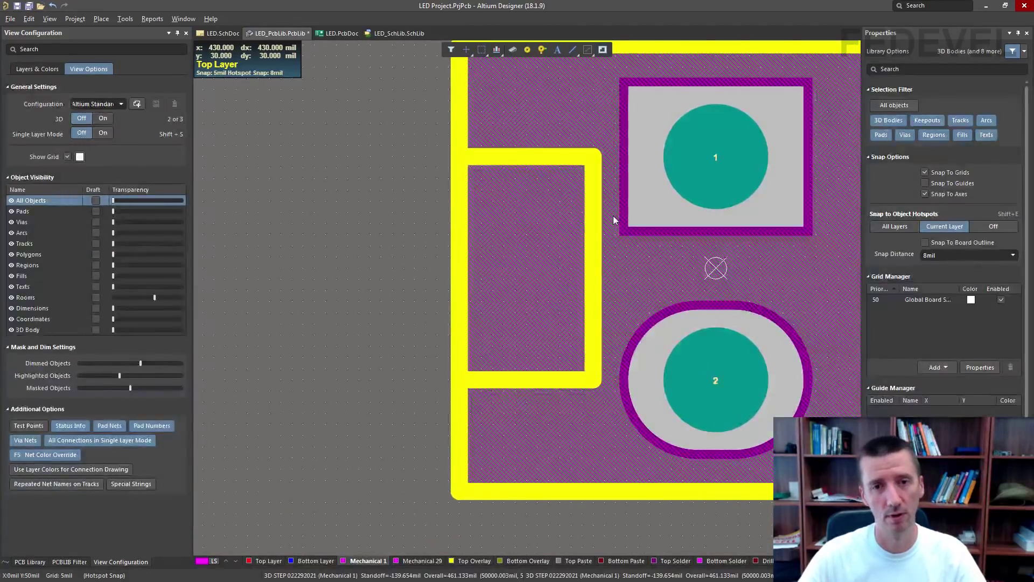
pyautogui.click(54, 20)
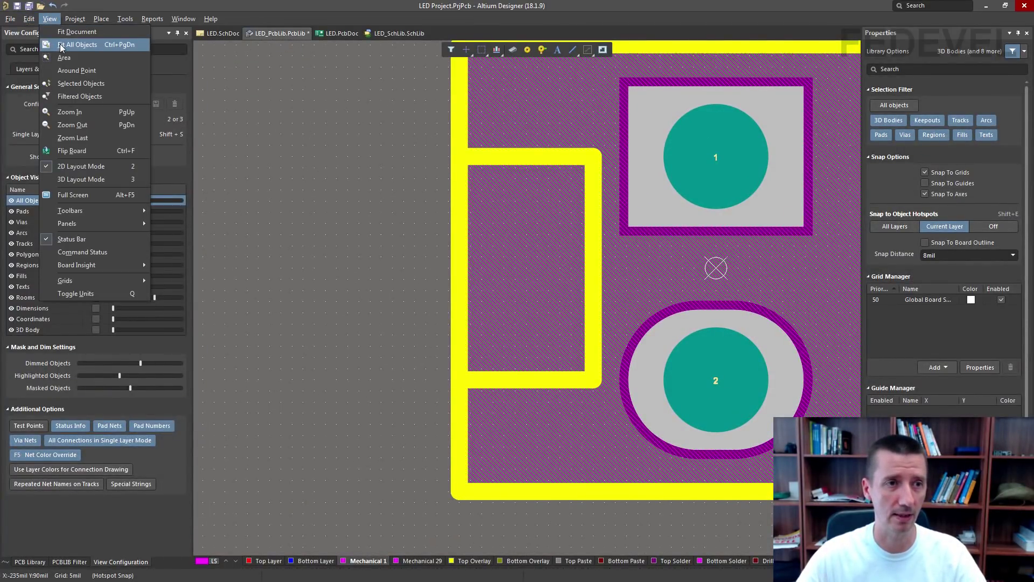
pyautogui.click(61, 45)
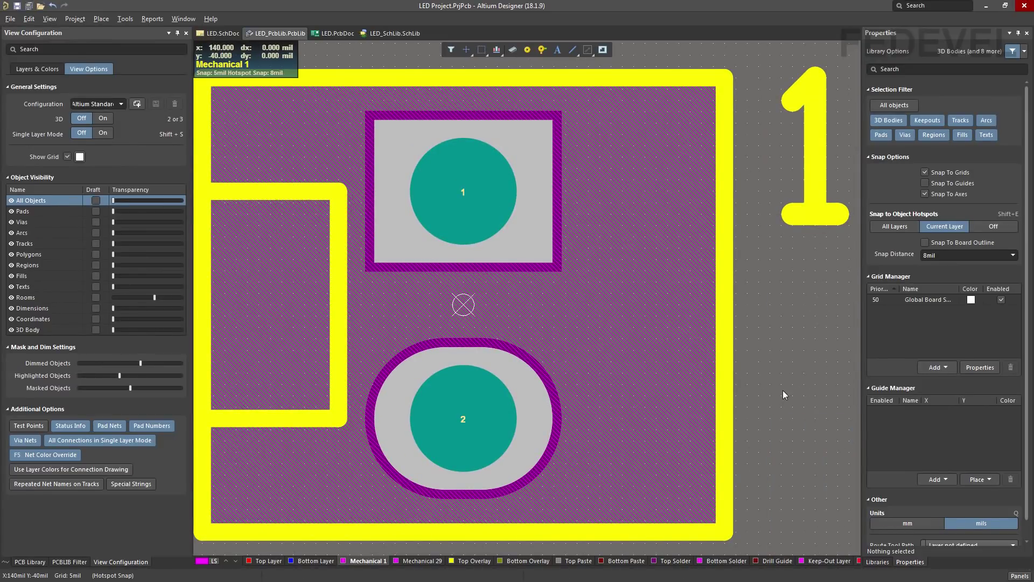
pyautogui.hotkey('shift', 's')
pyautogui.keyDown('ctrl'); pyautogui.scroll(-4, 492, 263); pyautogui.keyUp('ctrl')
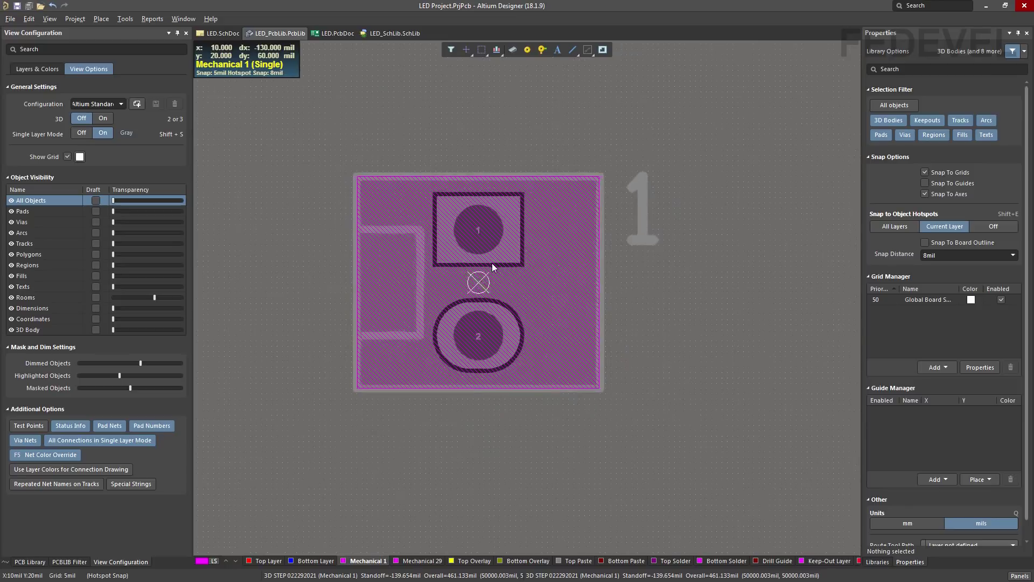
pyautogui.click(474, 561)
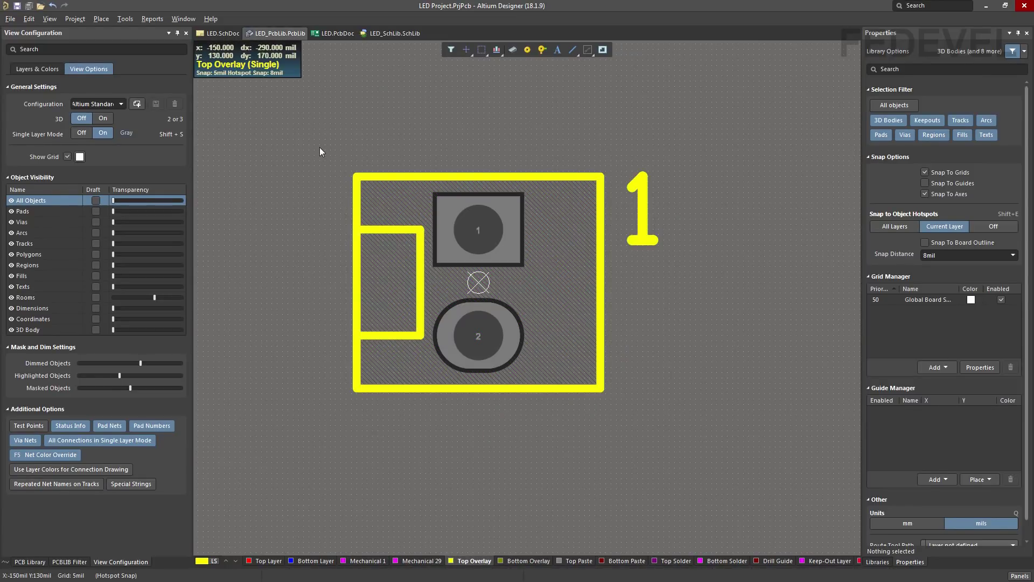
# Copy the outline and notch tracks from Top Overlay without the "1" text, using the footprint origin as the reference point
pyautogui.moveTo(319, 142); pyautogui.dragTo(616, 416)
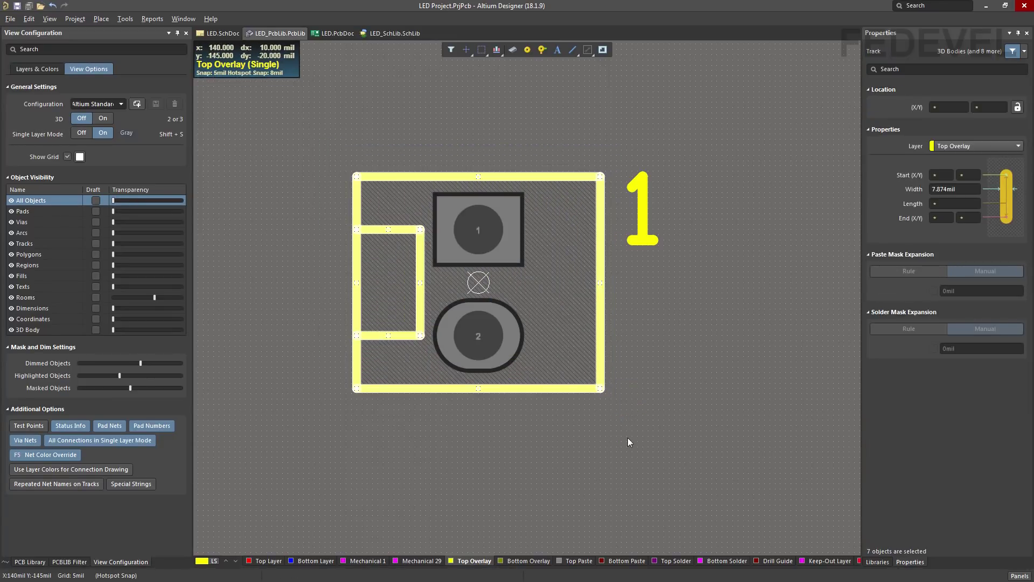
pyautogui.rightClick(649, 295)
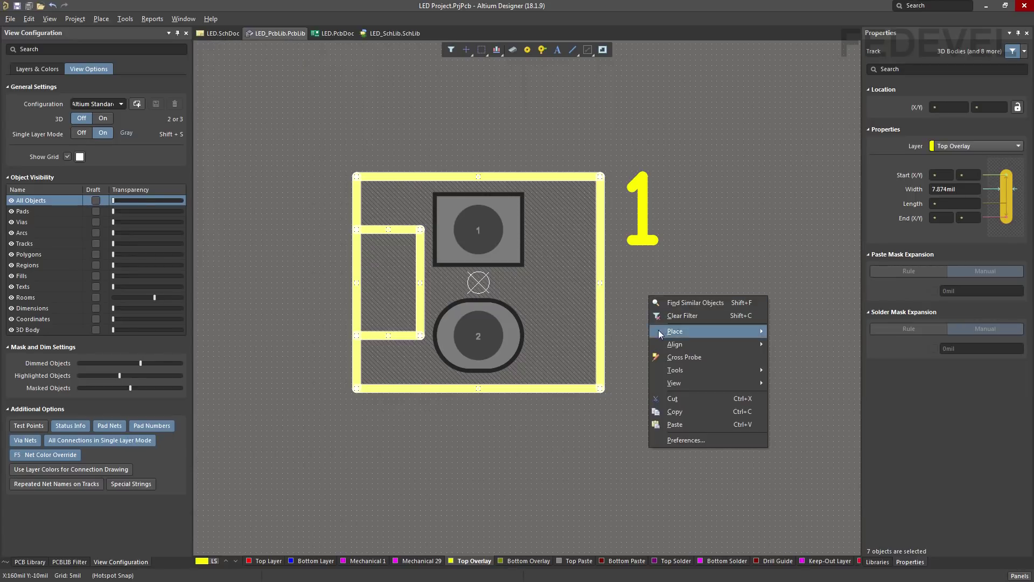
pyautogui.click(672, 412)
pyautogui.keyDown('ctrl'); pyautogui.scroll(4, 479, 283); pyautogui.keyUp('ctrl')
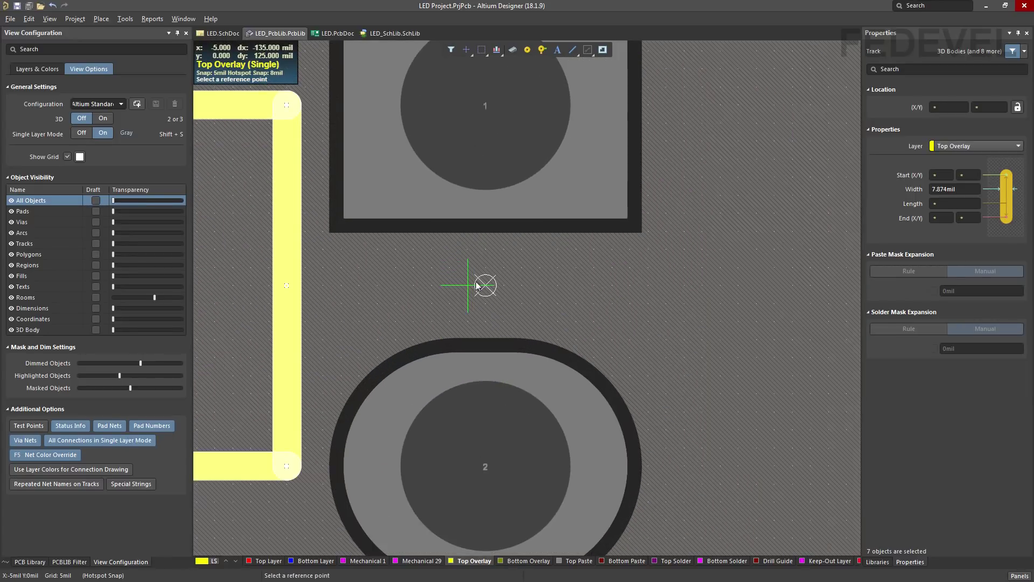
pyautogui.click(483, 287)
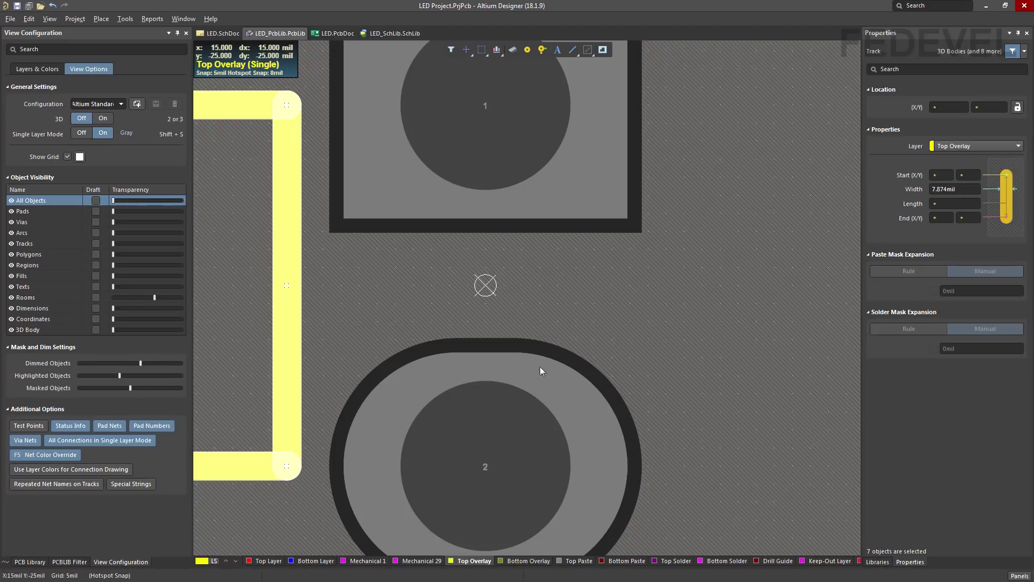
# Paste the copied tracks onto Mechanical 29 with Paste Special's Paste on current layer option, placing them at X 0, Y 0 mil, and deselect them
pyautogui.click(422, 562)
pyautogui.keyDown('ctrl'); pyautogui.scroll(-5, 493, 299); pyautogui.keyUp('ctrl')
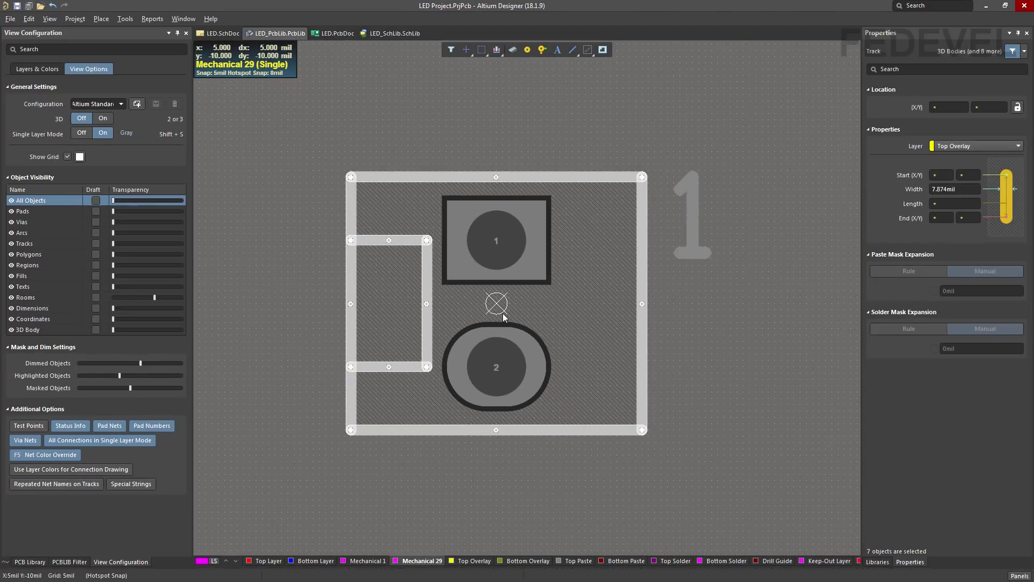
pyautogui.click(35, 19)
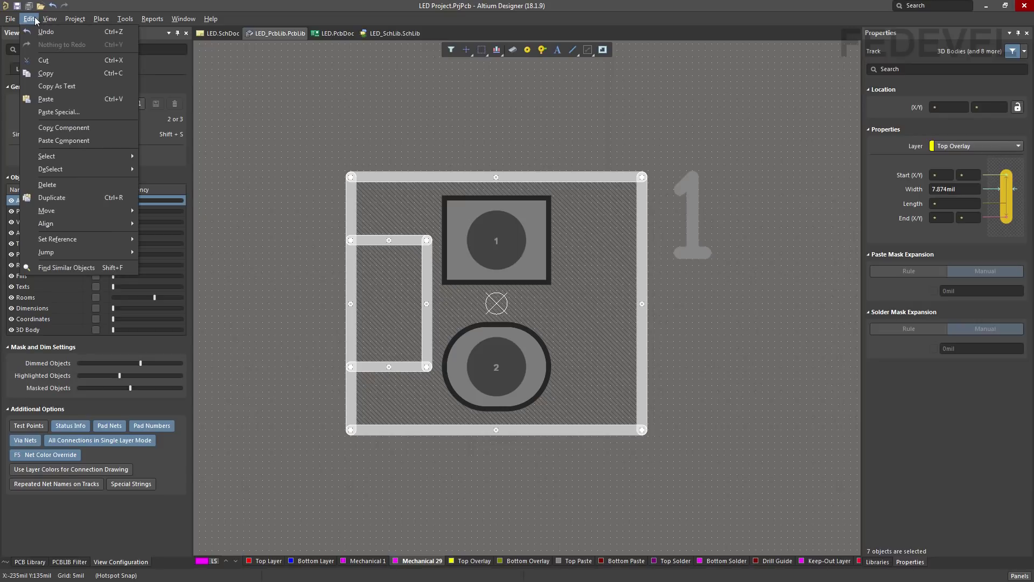
pyautogui.click(83, 113)
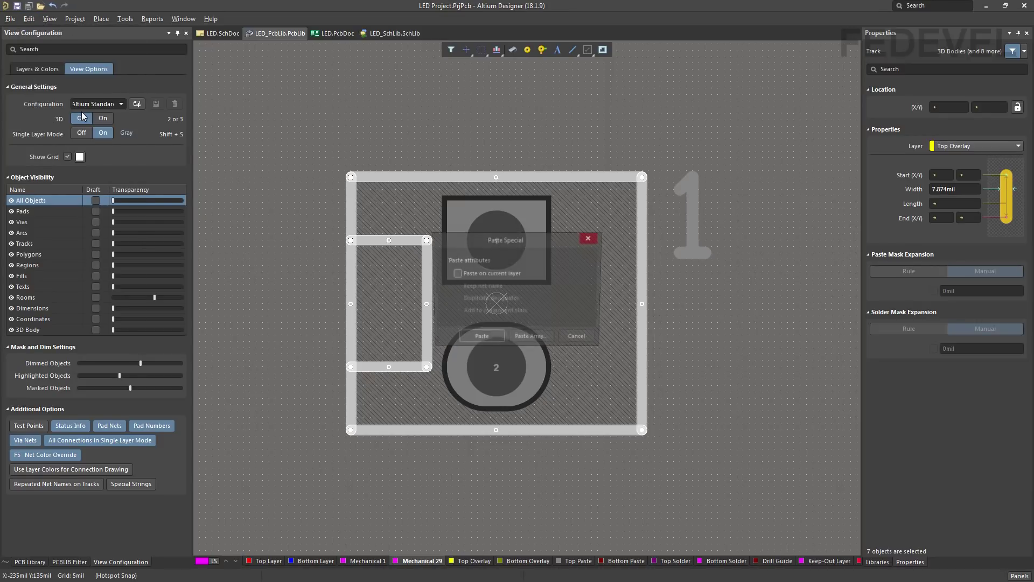
pyautogui.click(454, 273)
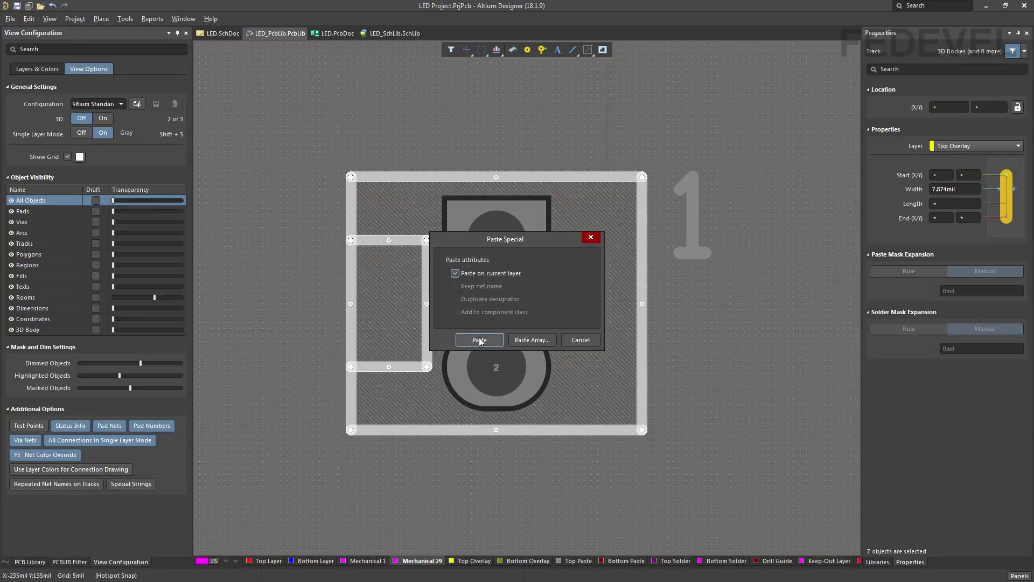
pyautogui.click(479, 340)
pyautogui.keyDown('ctrl'); pyautogui.scroll(3, 494, 301); pyautogui.keyUp('ctrl')
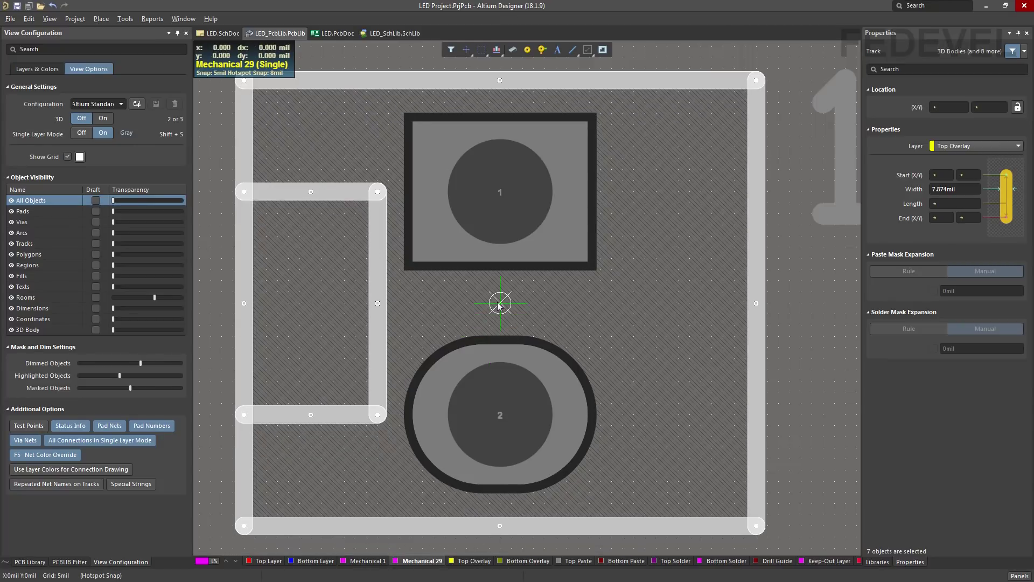
pyautogui.click(499, 304)
pyautogui.keyDown('ctrl'); pyautogui.scroll(-3, 594, 255); pyautogui.keyUp('ctrl')
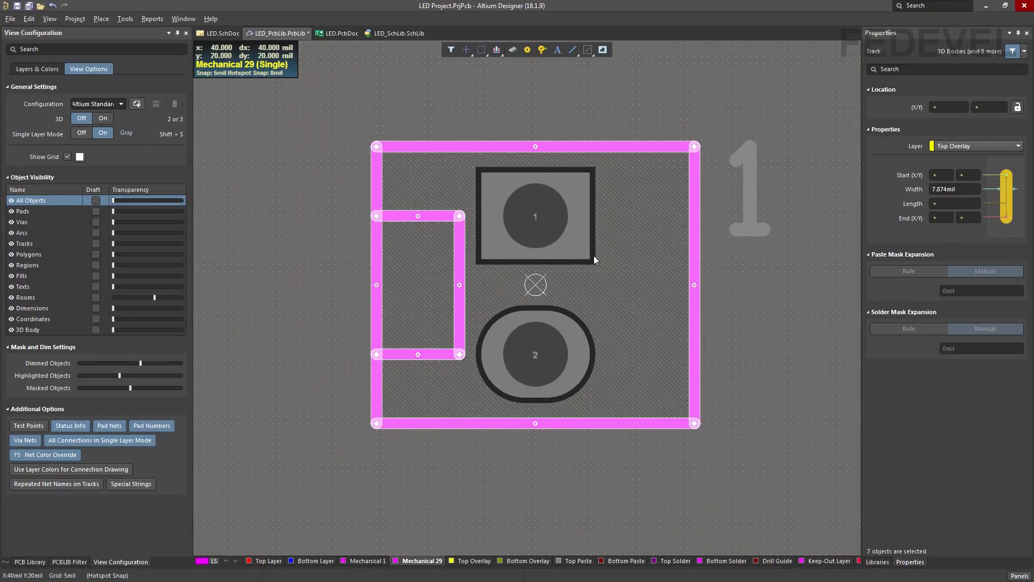
pyautogui.click(447, 103)
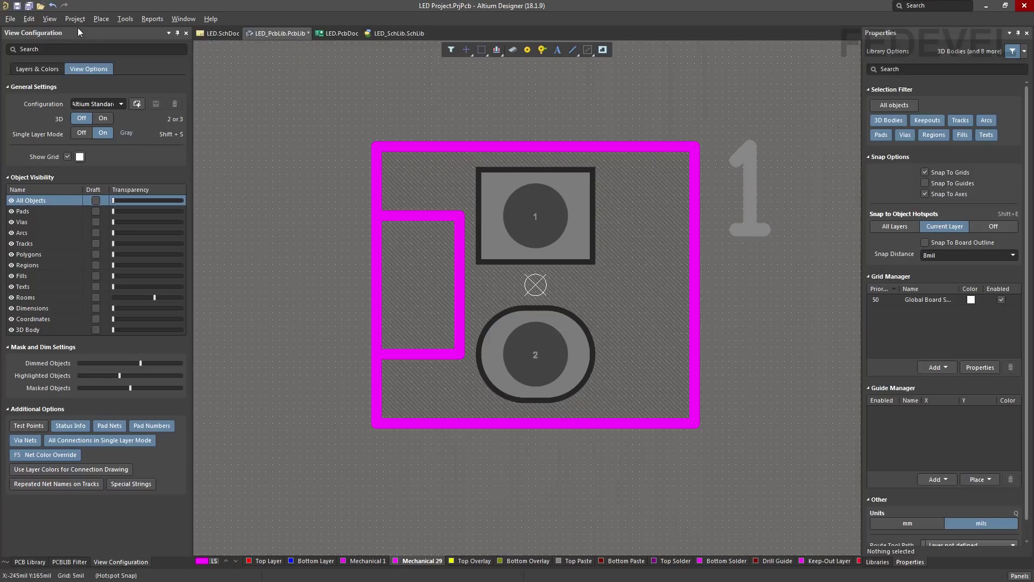
# Place a full circle of 10 mil radius on Mechanical 29 at X 80, Y 65 mil, beside pad 1 inside the outline
pyautogui.click(50, 20)
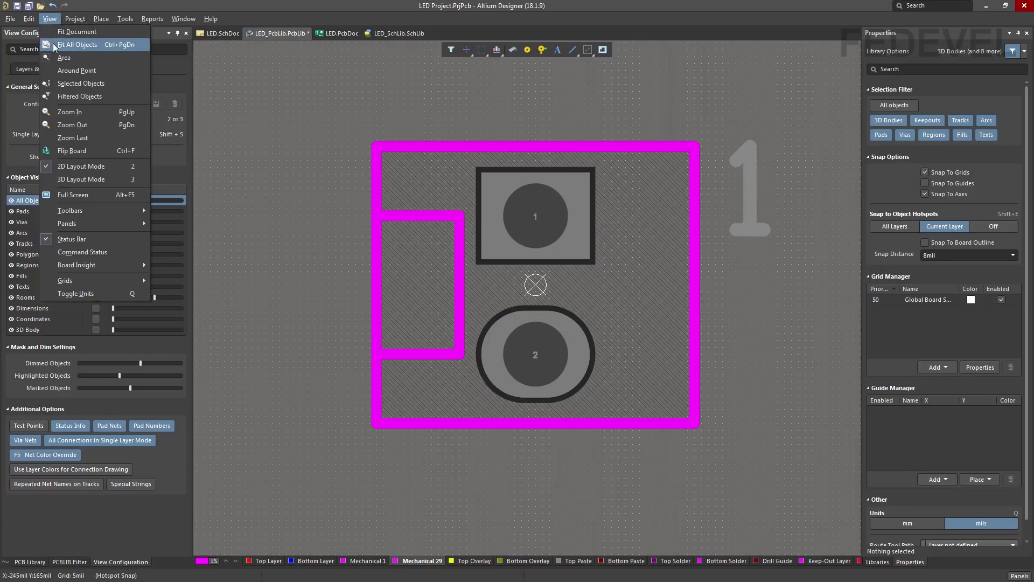
pyautogui.click(77, 45)
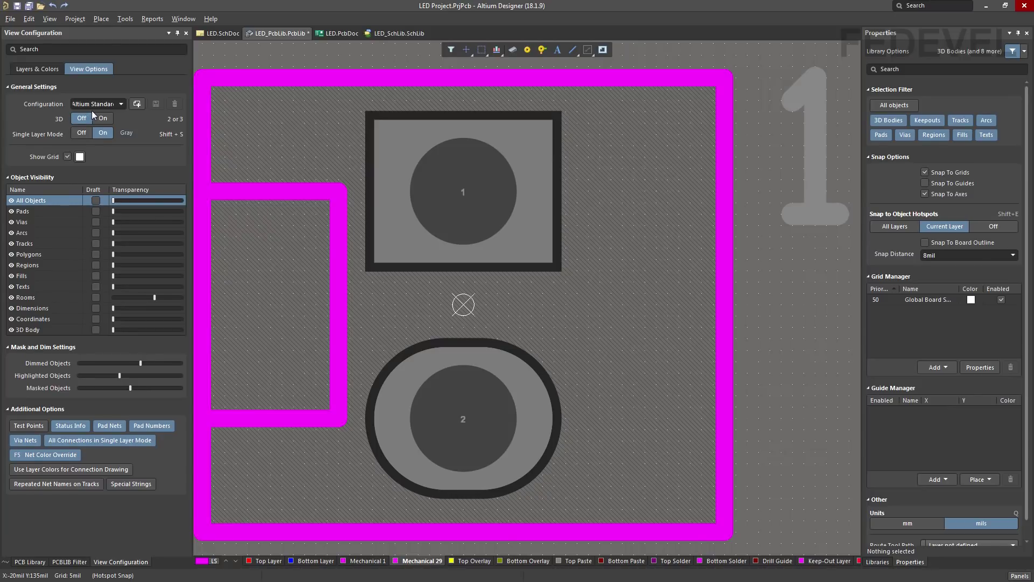
pyautogui.click(101, 20)
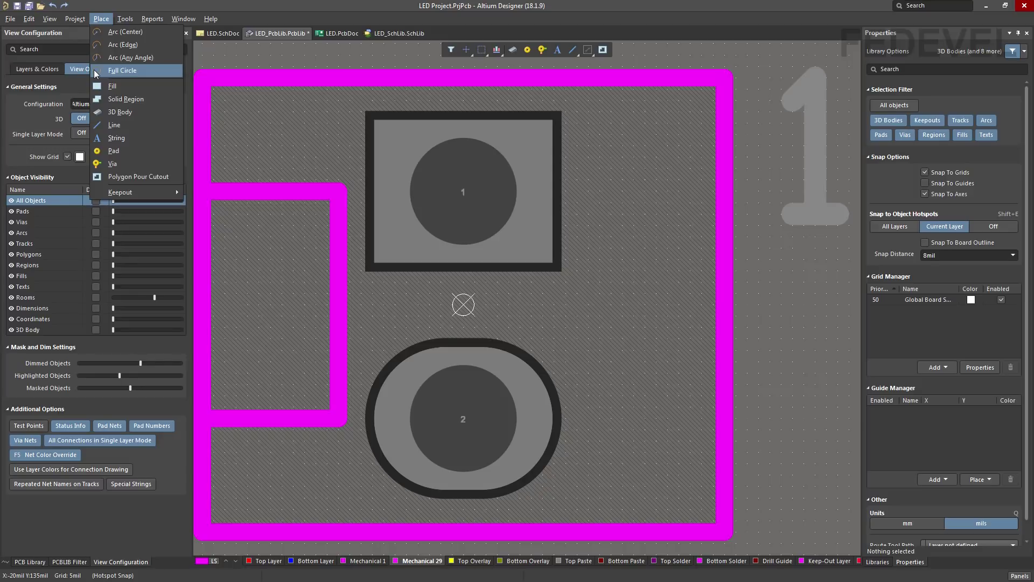
pyautogui.click(147, 72)
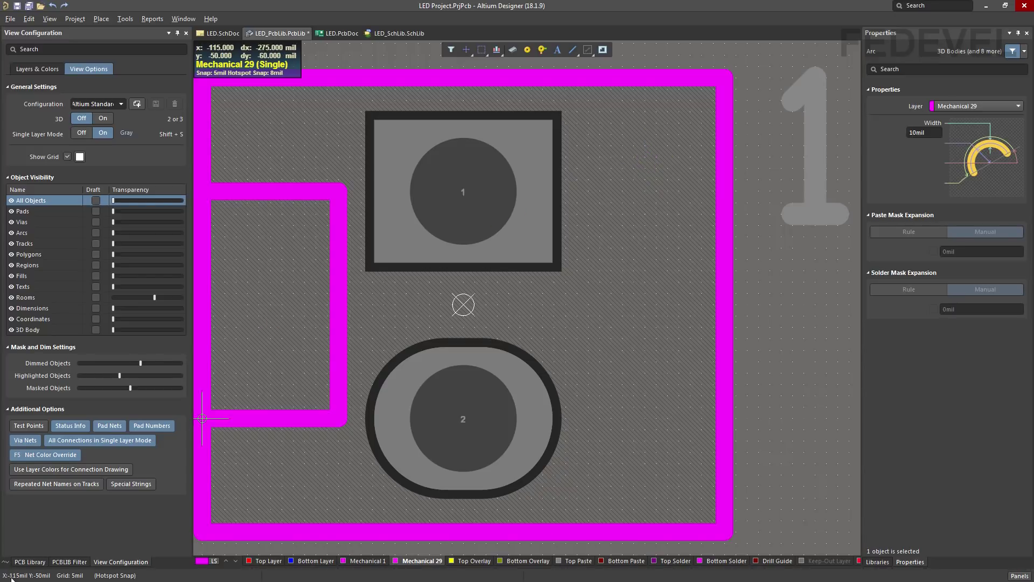
pyautogui.click(645, 160)
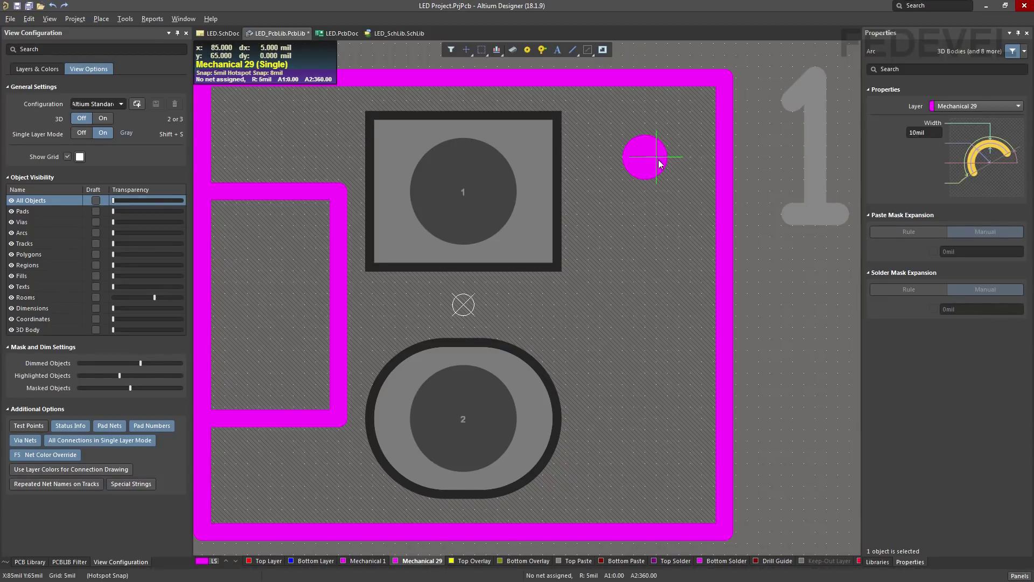
pyautogui.click(666, 159)
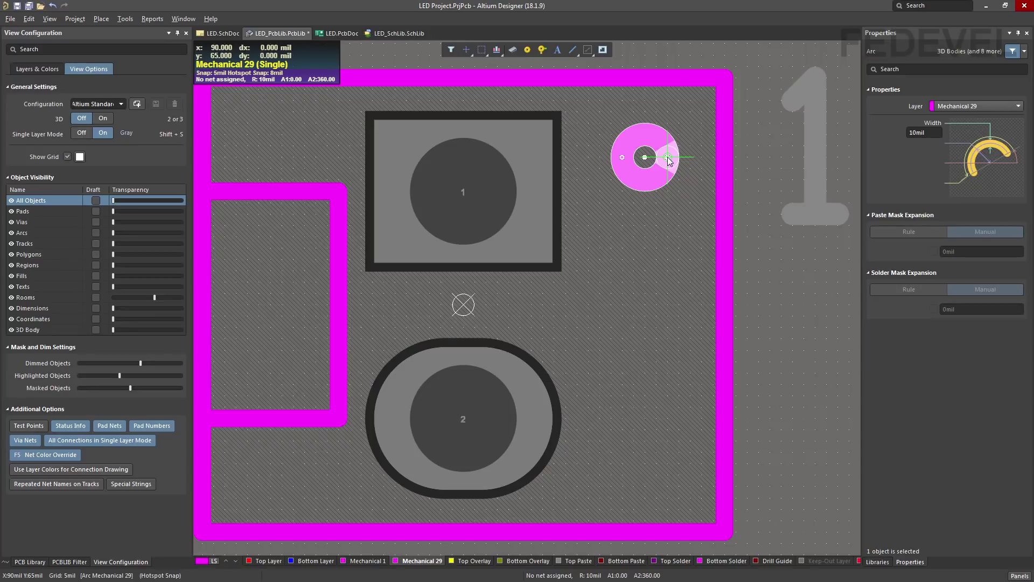
pyautogui.rightClick(667, 159)
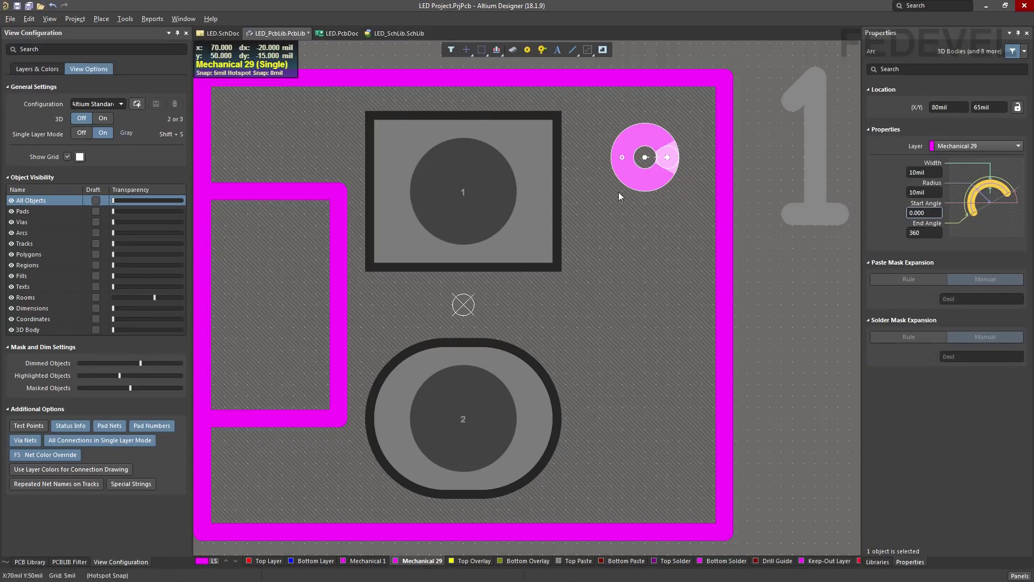
# Set the circle's line width to 20 mil and its radius to 8 mil, and deselect it
pyautogui.click(935, 173)
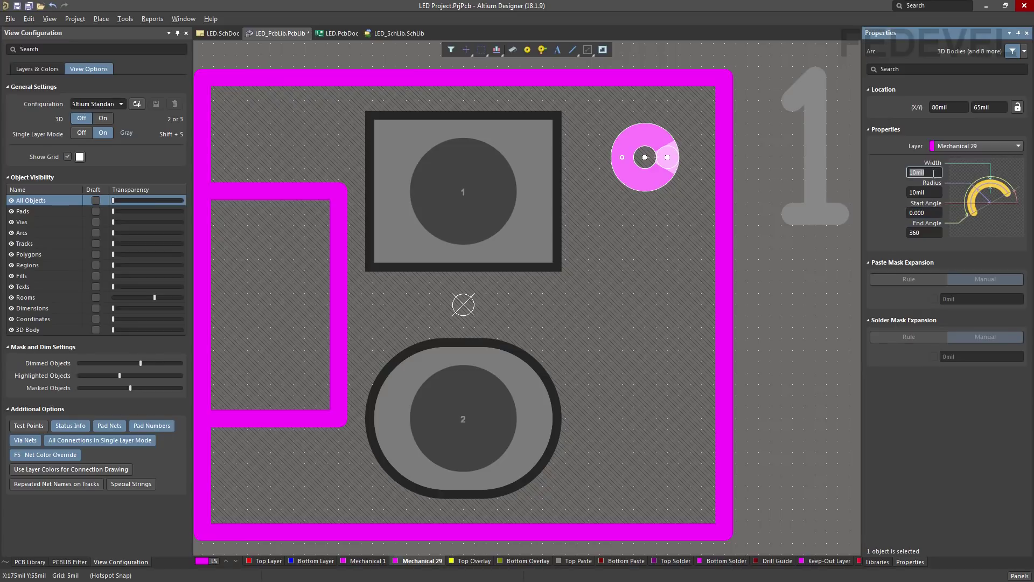
pyautogui.write('20')
pyautogui.press('Tab')
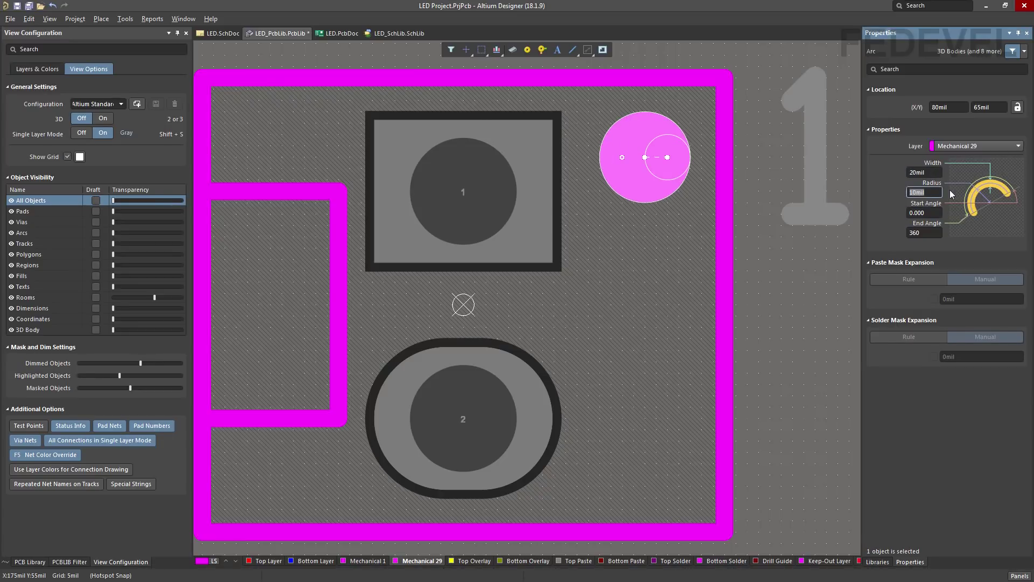
pyautogui.write('8')
pyautogui.press('Tab')
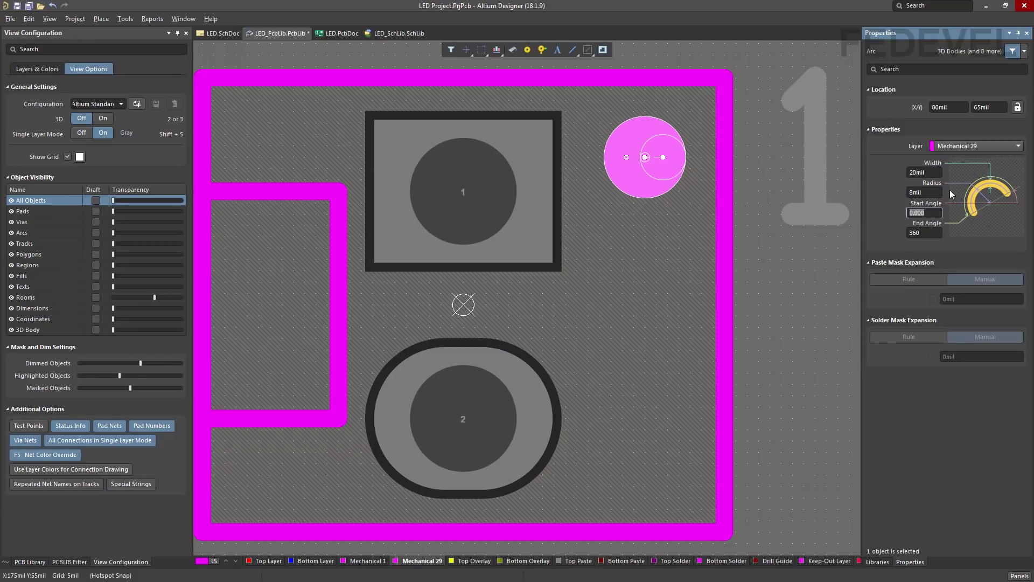
pyautogui.click(804, 276)
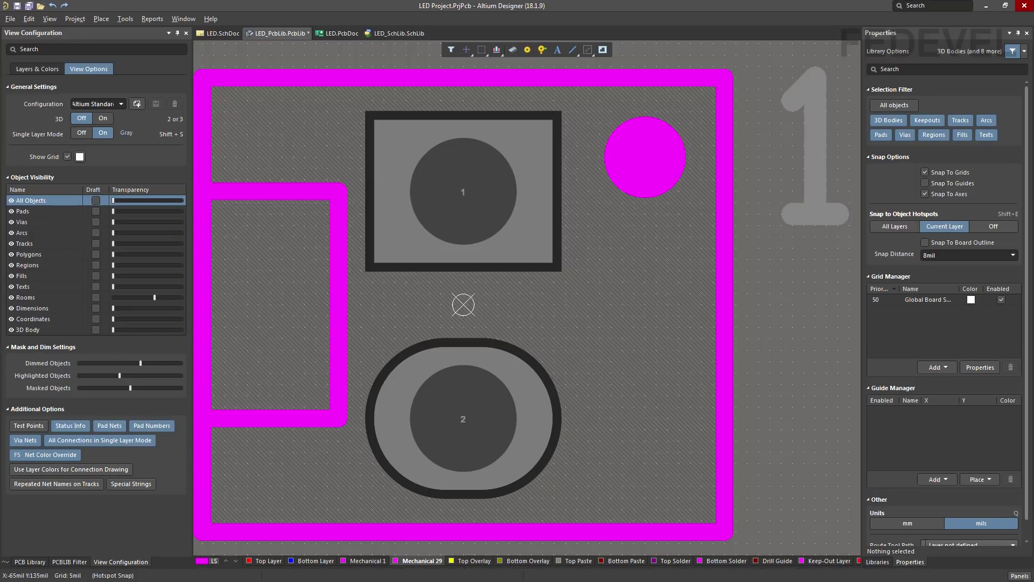
# Start a new text string on Mechanical 29 and set its content to the special string .Designator
pyautogui.click(102, 20)
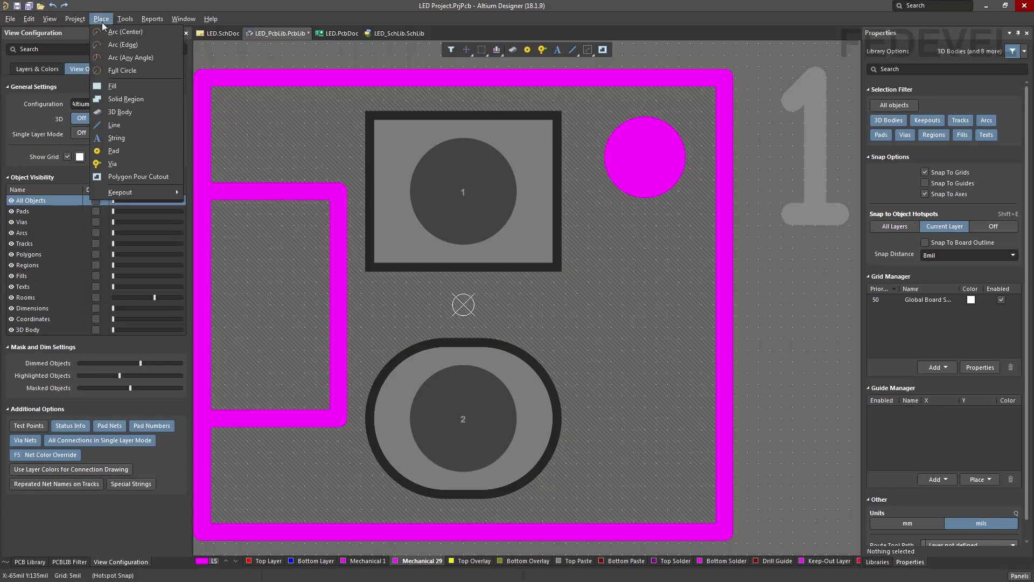
pyautogui.click(123, 138)
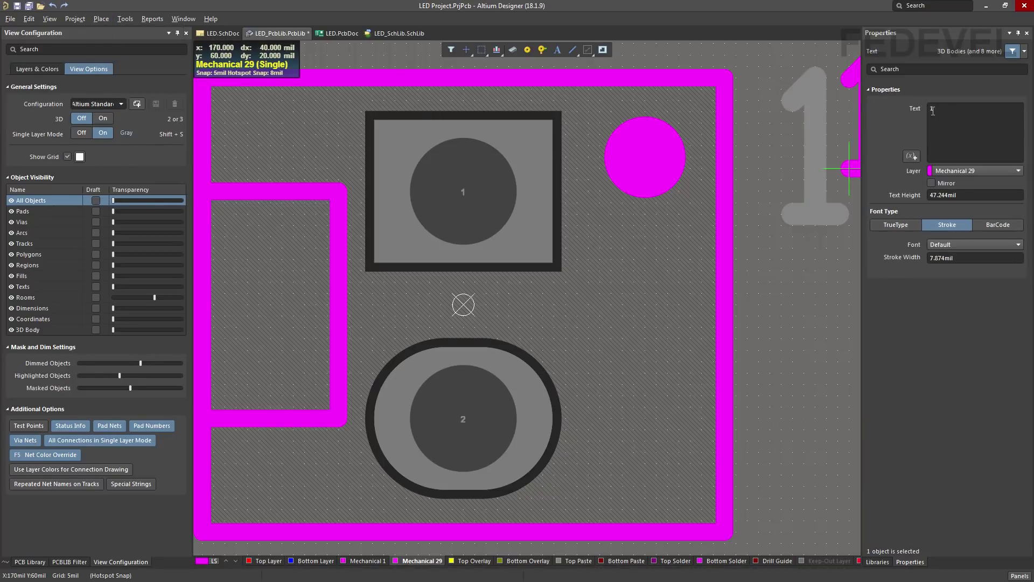
pyautogui.click(943, 109)
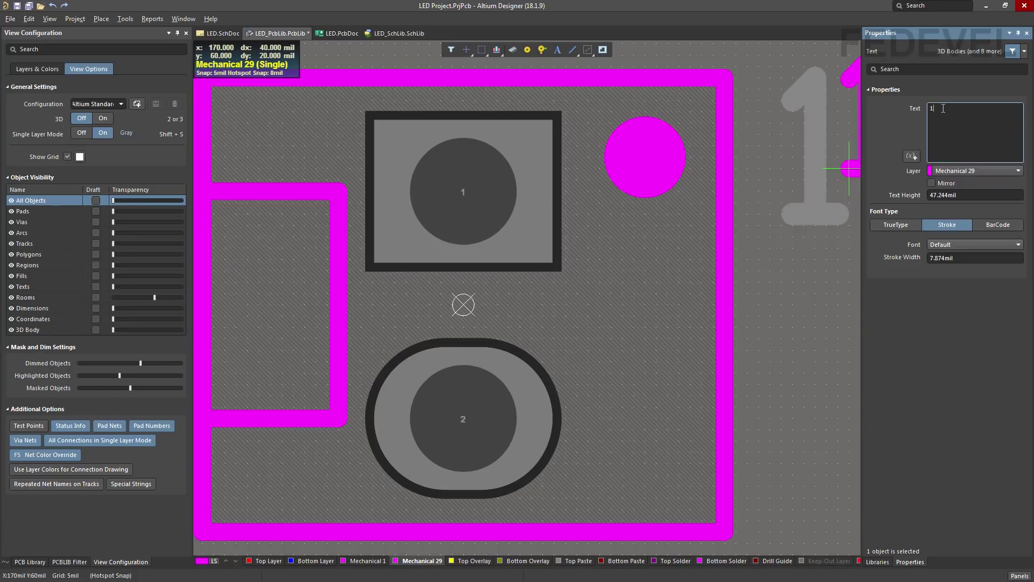
pyautogui.click(912, 157)
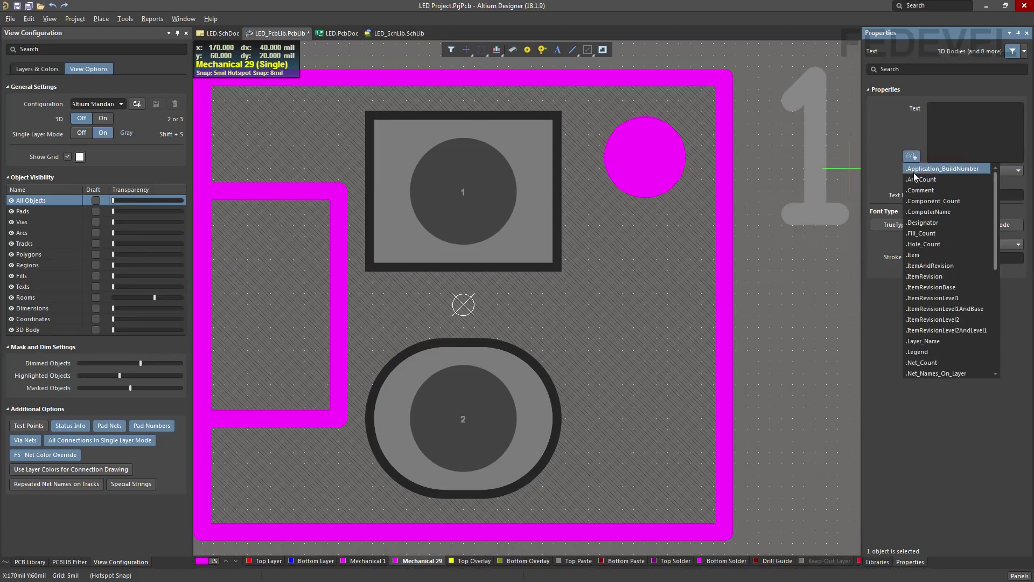
pyautogui.click(945, 221)
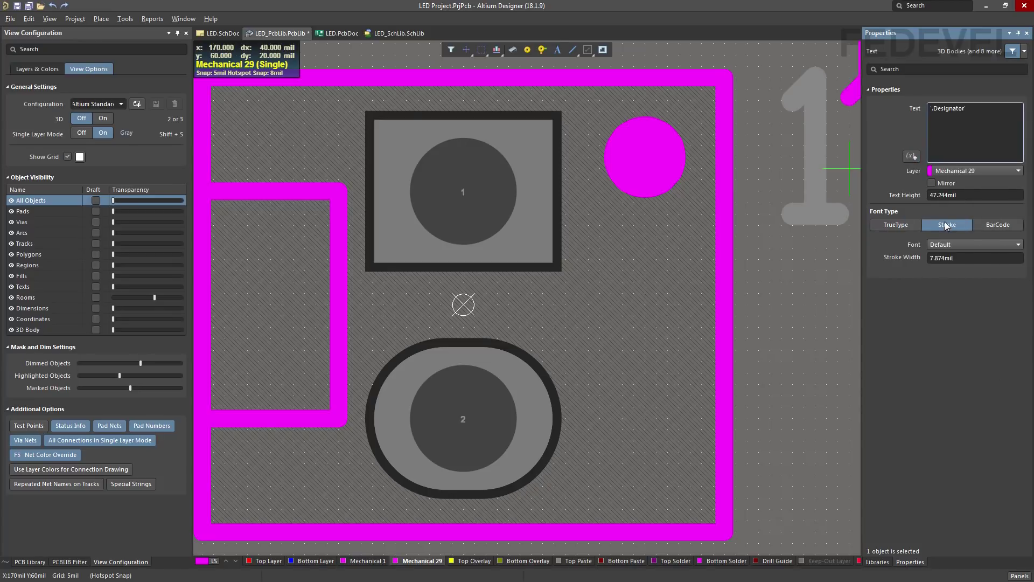
# Set the designator string's text height to 1.2 mm and its stroke width to 0.2 mm
pyautogui.click(967, 196)
pyautogui.write('1.2mm')
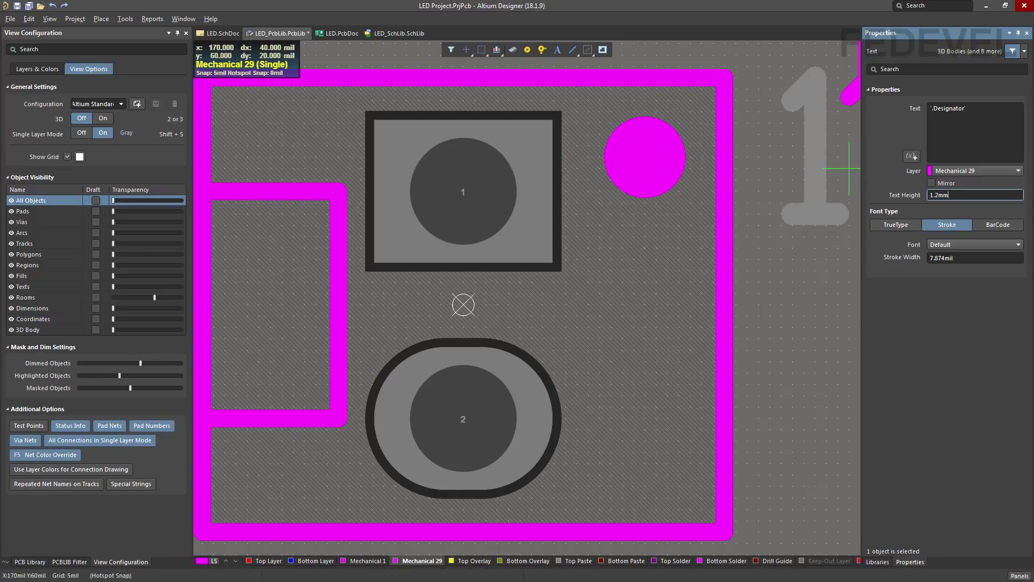
pyautogui.click(972, 259)
pyautogui.write('0.')
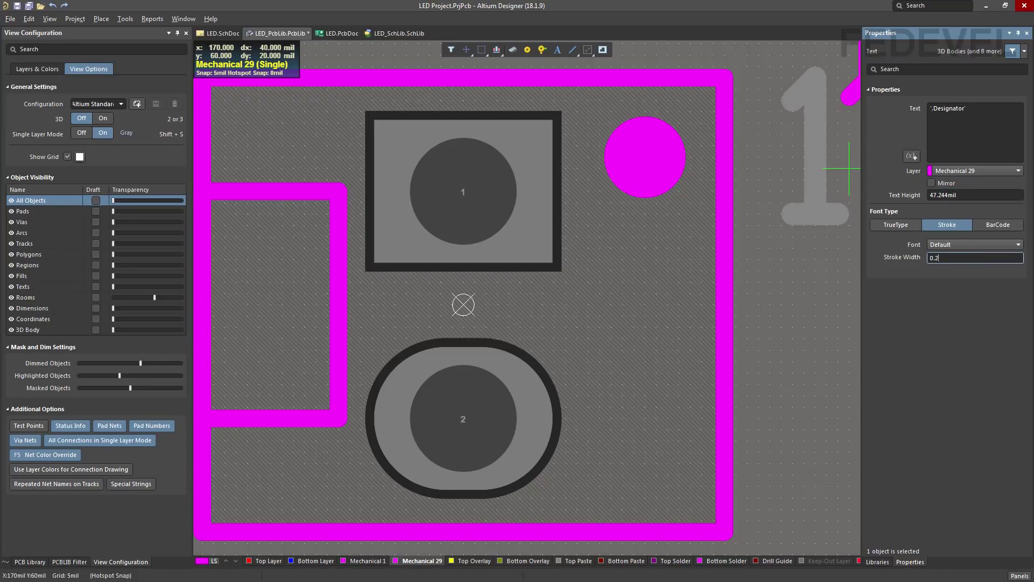
pyautogui.write('2mm')
pyautogui.press('Return')
# Place the designator string between the two pads at X -35, Y -25 mil, end string placement and deselect it
pyautogui.moveTo(849, 168)
pyautogui.mouseDown()
pyautogui.moveTo(734, 258)
pyautogui.moveTo(543, 304)
pyautogui.moveTo(418, 364)
pyautogui.moveTo(392, 370)
pyautogui.moveTo(389, 361)
pyautogui.mouseUp()
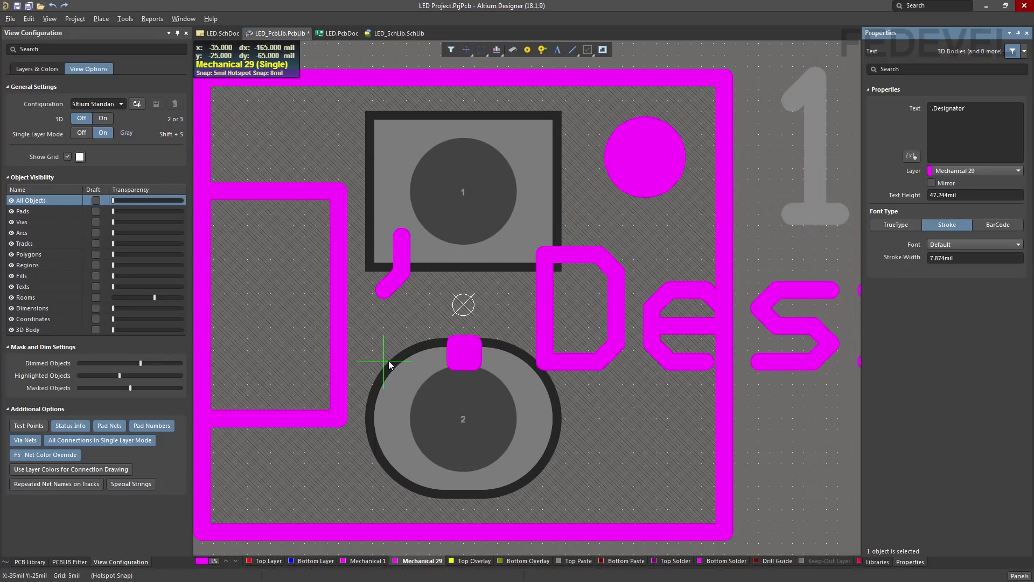
pyautogui.moveTo(389, 360); pyautogui.dragTo(516, 455)
pyautogui.moveTo(467, 320); pyautogui.dragTo(460, 272)
pyautogui.press('Escape')
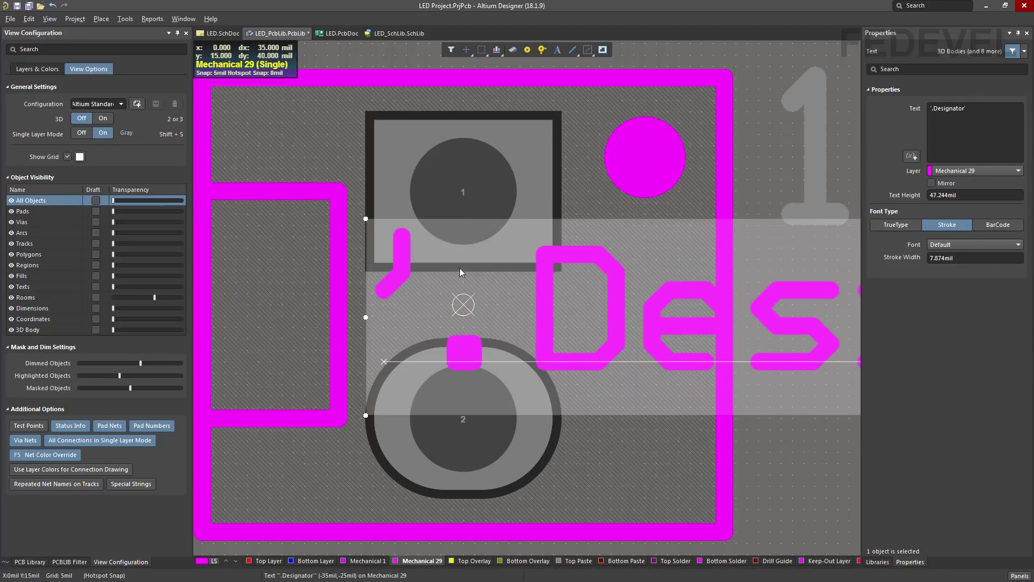
pyautogui.click(783, 463)
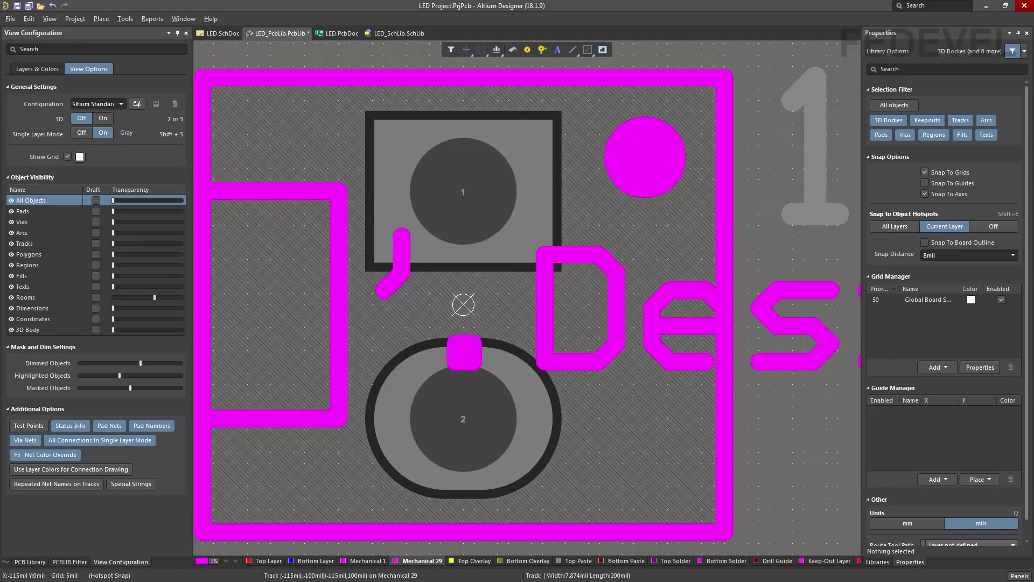
# Turn off single layer mode and set the footprint's reference point to Pin 1
pyautogui.scroll(1, 206, 81)
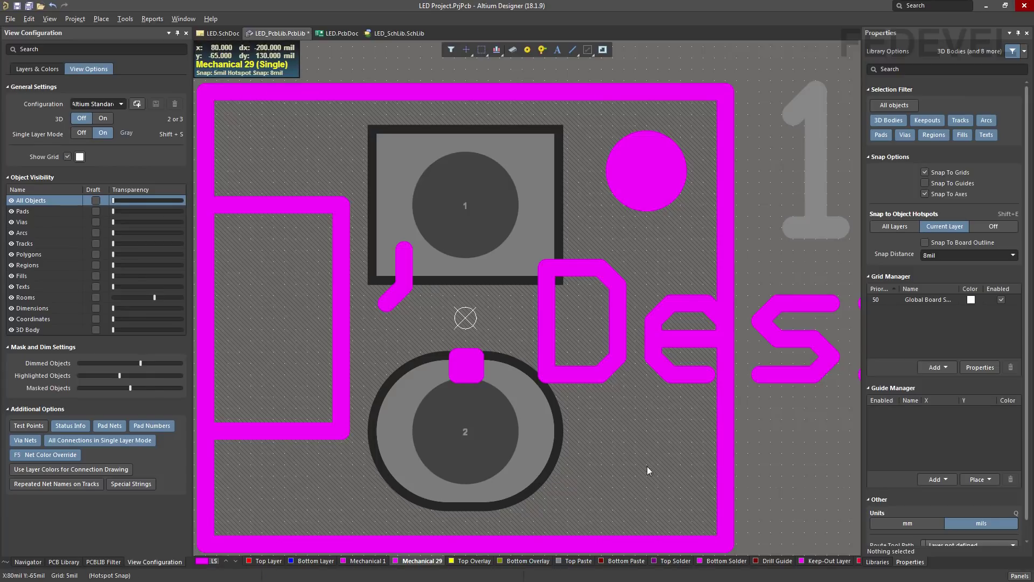
pyautogui.hotkey('shift', 's')
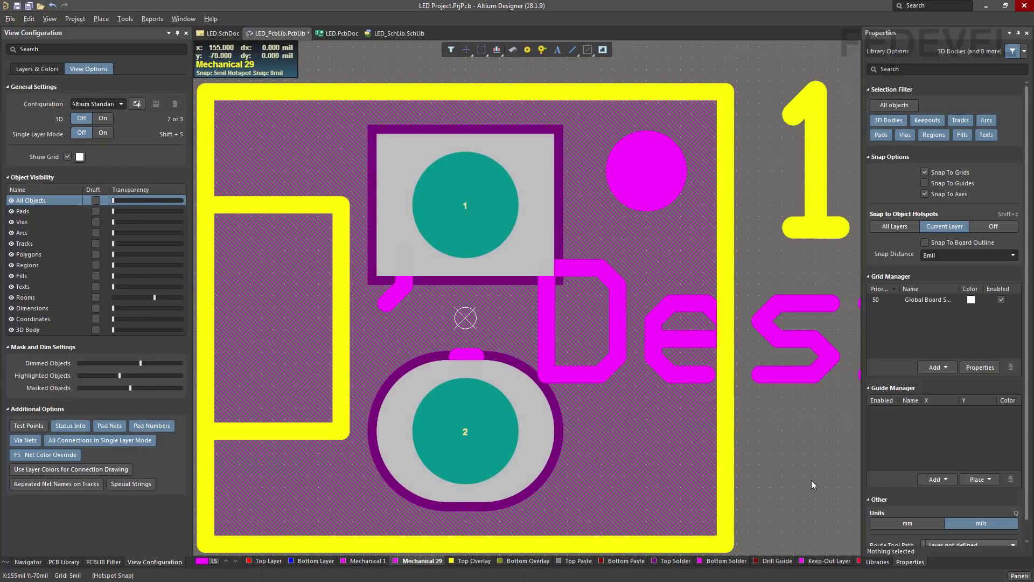
pyautogui.click(29, 19)
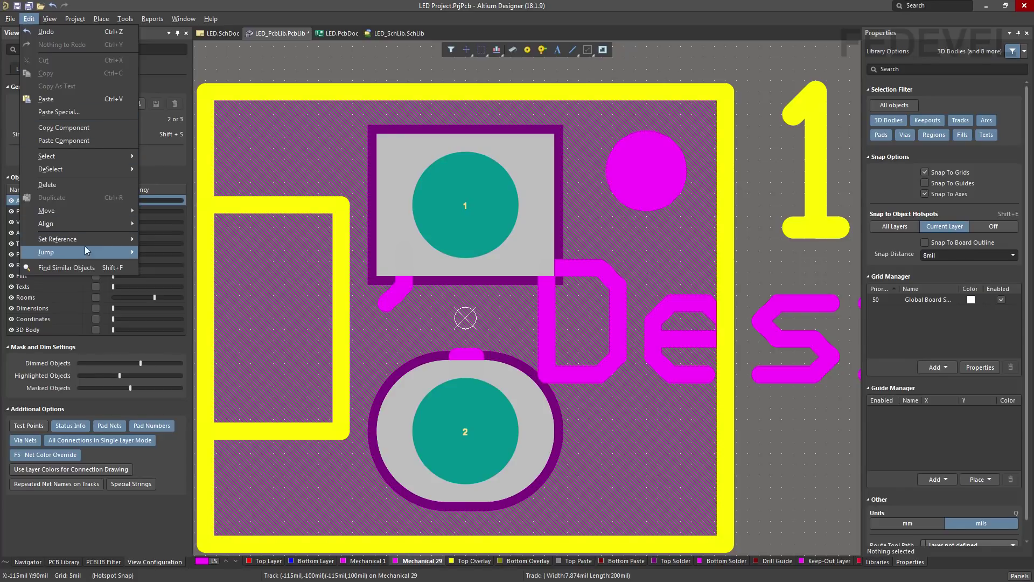
pyautogui.moveTo(59, 248)
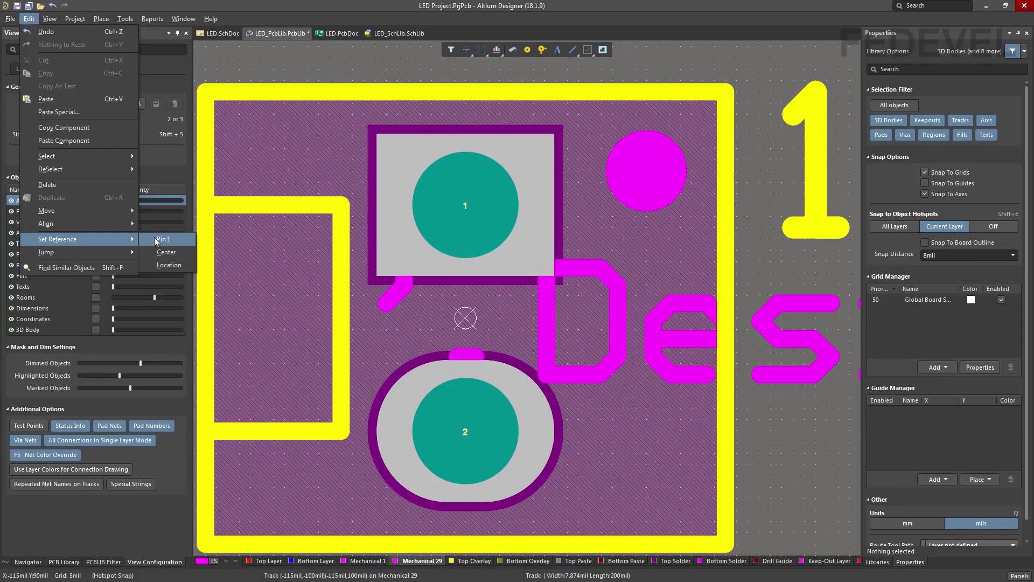
pyautogui.click(180, 242)
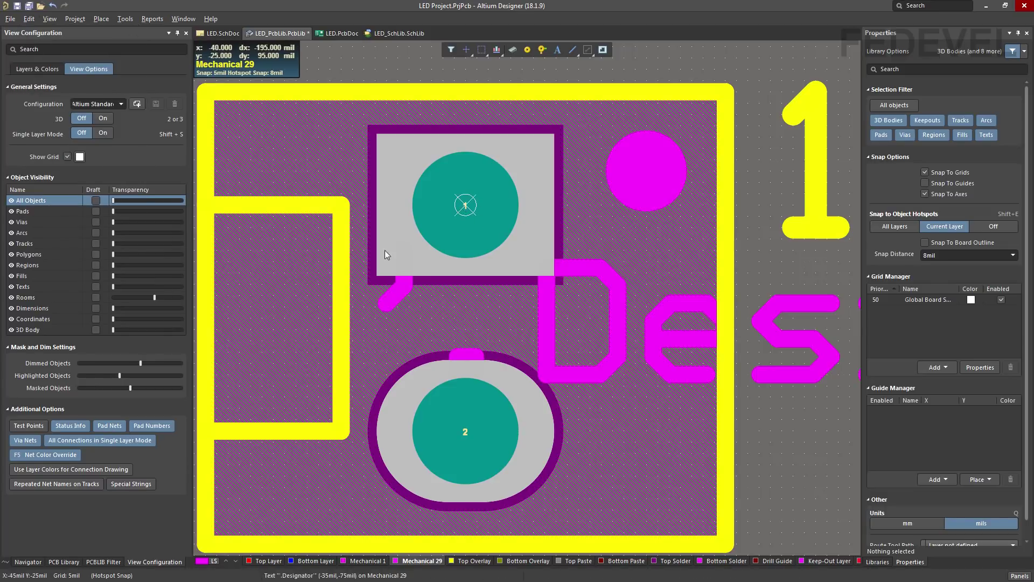
# Delete the empty PCBCOMPONENT_1 footprint from the PCB library and save the library
pyautogui.click(63, 561)
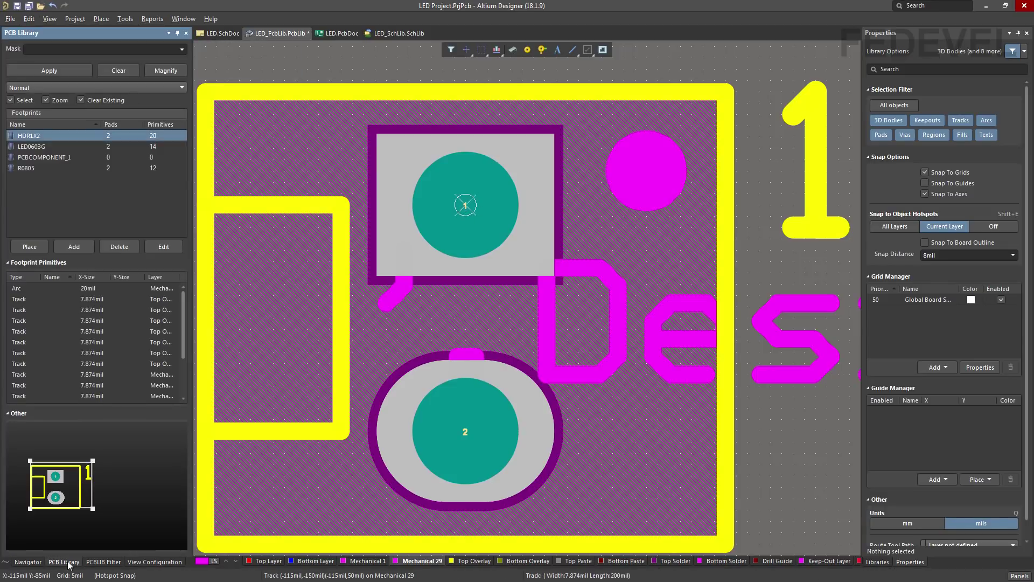
pyautogui.click(85, 159)
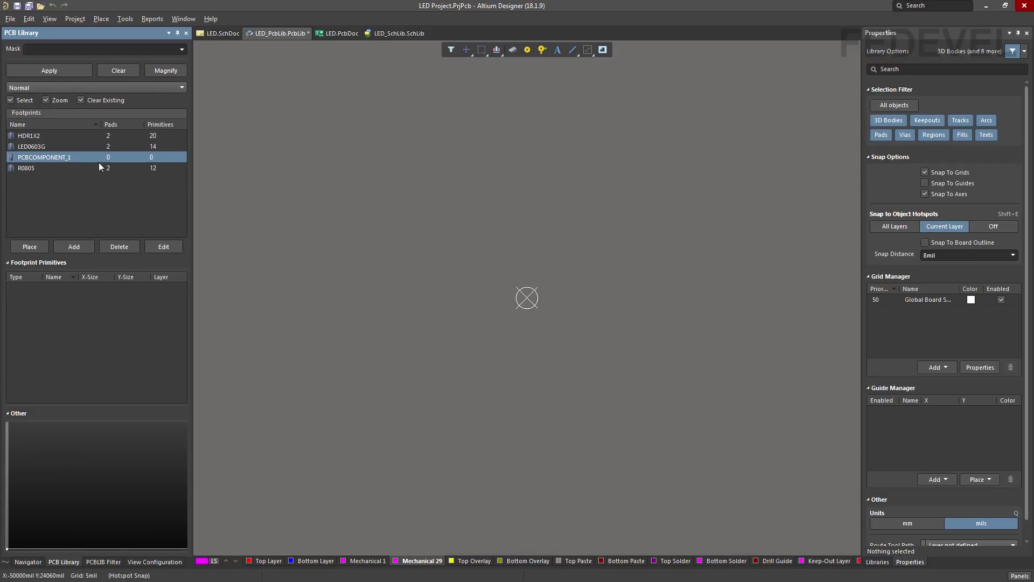
pyautogui.rightClick(80, 160)
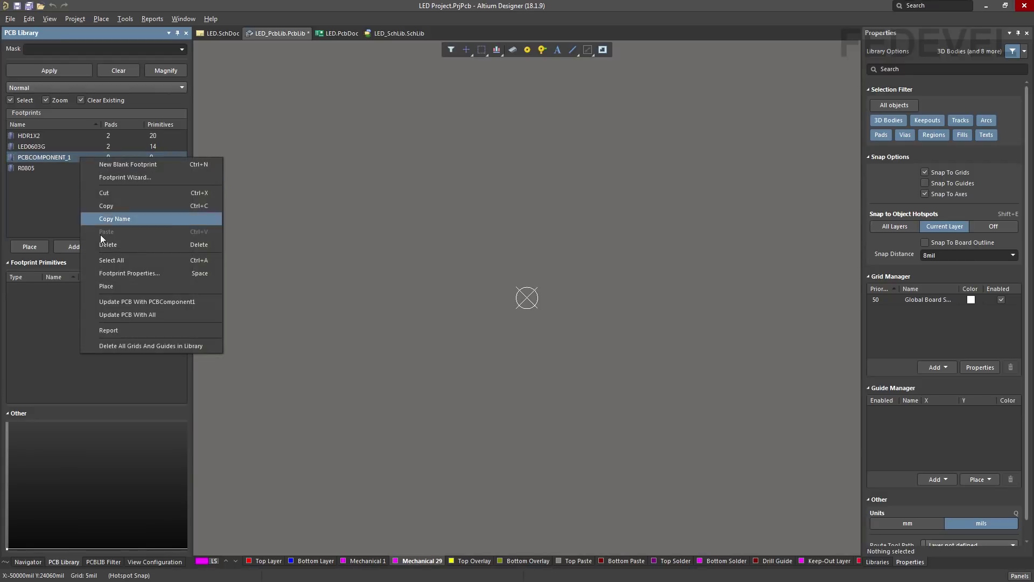
pyautogui.click(156, 245)
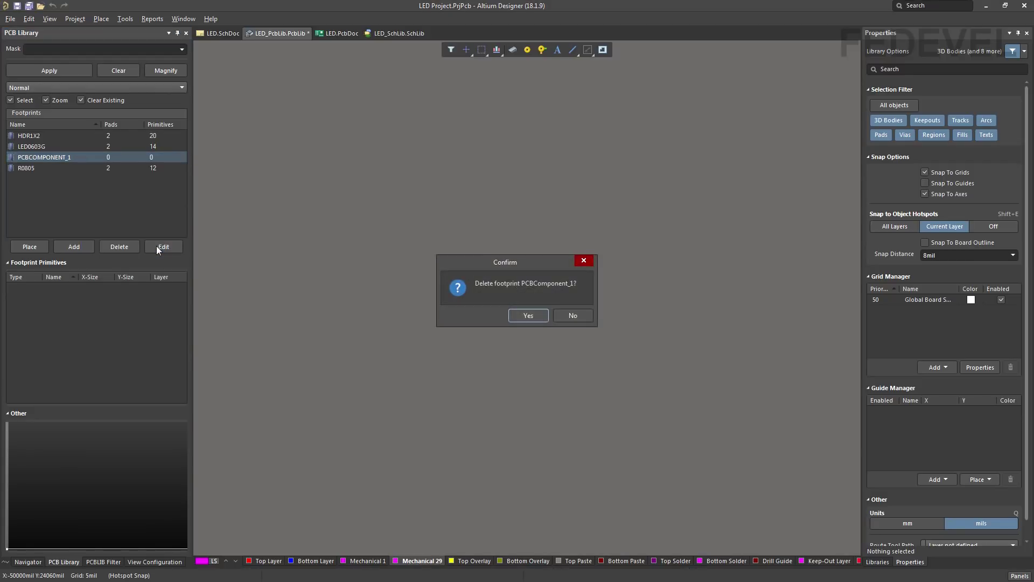
pyautogui.click(531, 315)
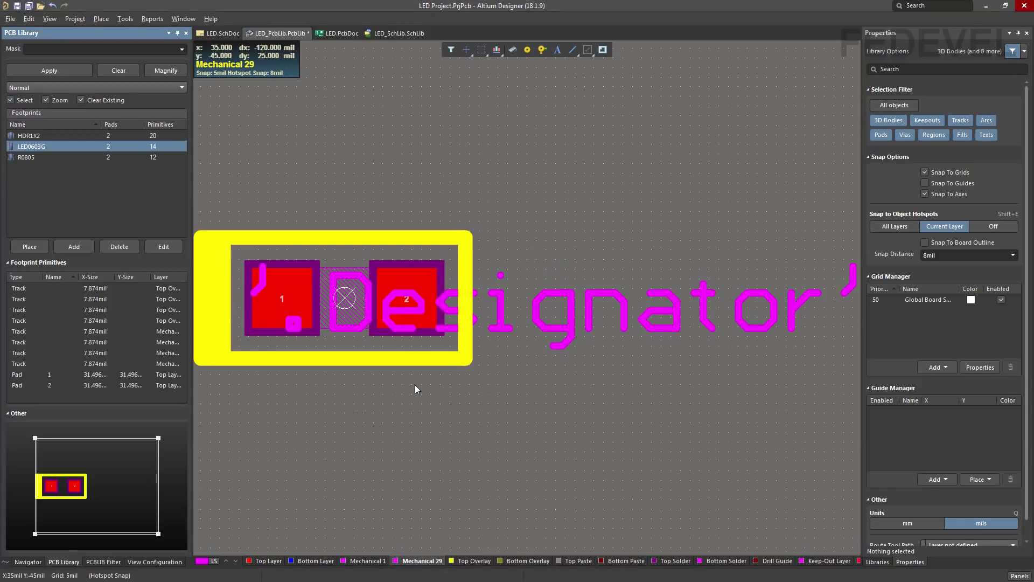
pyautogui.click(17, 6)
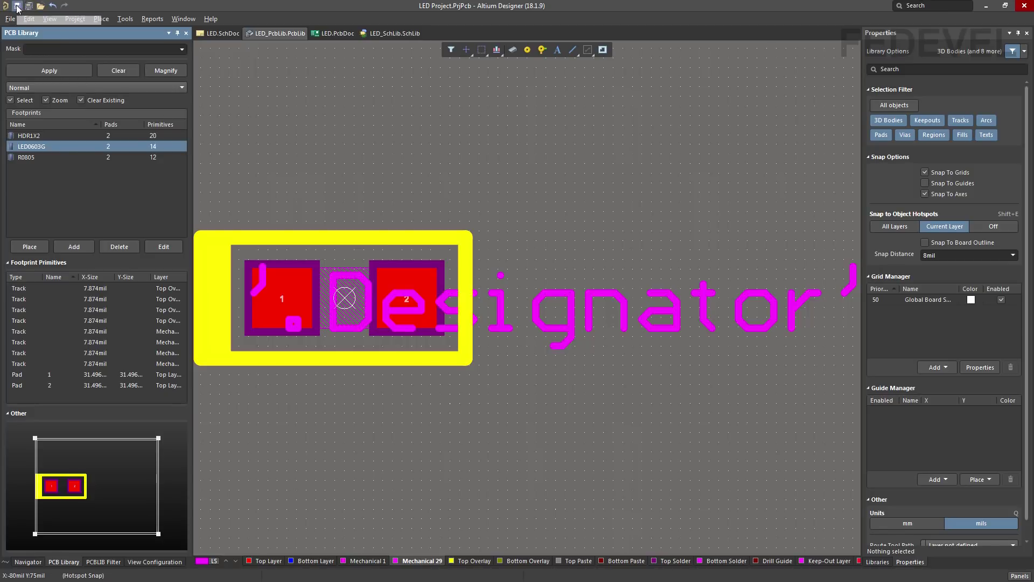
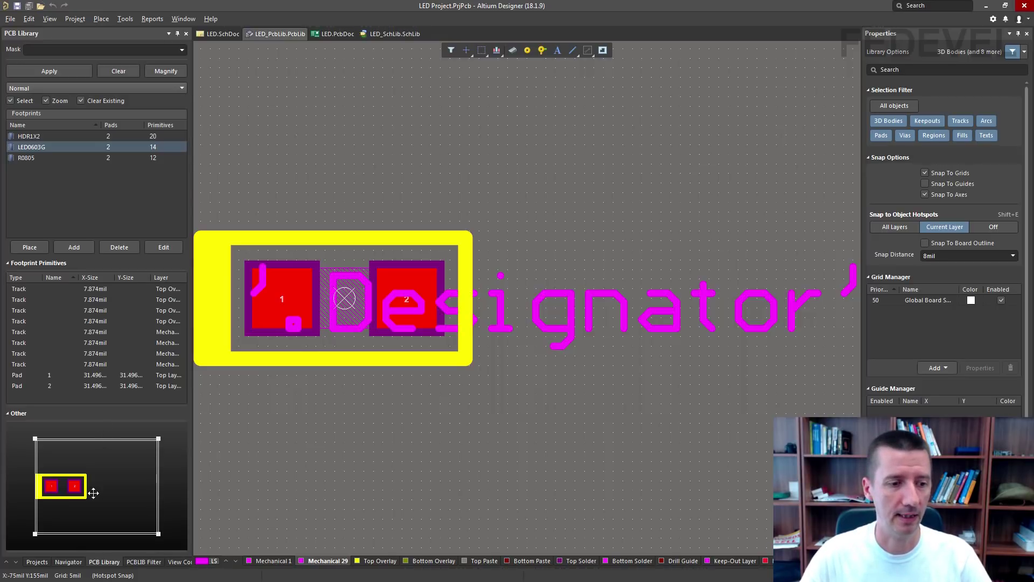
# Open the project's schematic library document LED_SchLib.SchLib
pyautogui.click(33, 563)
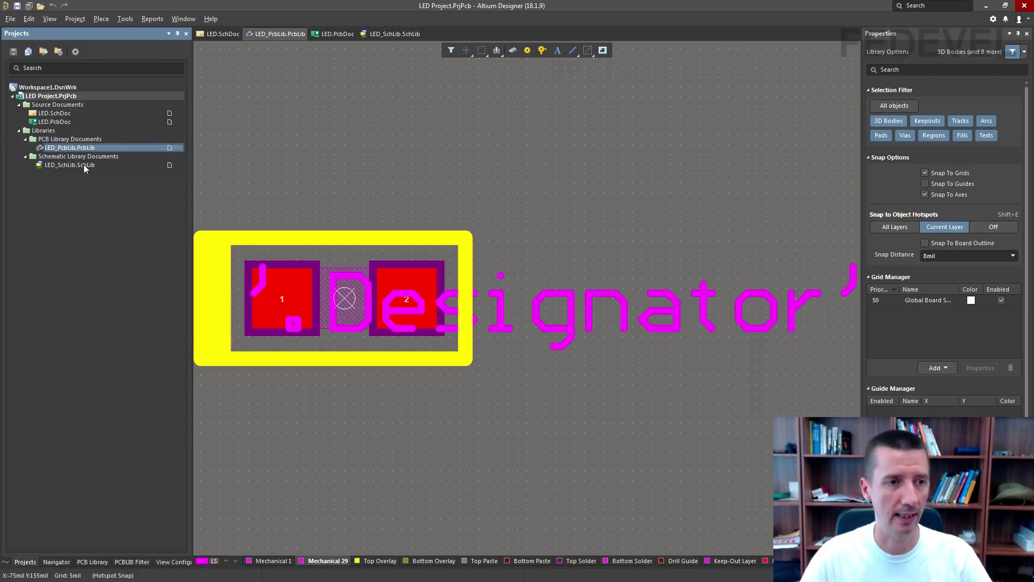
pyautogui.doubleClick(102, 165)
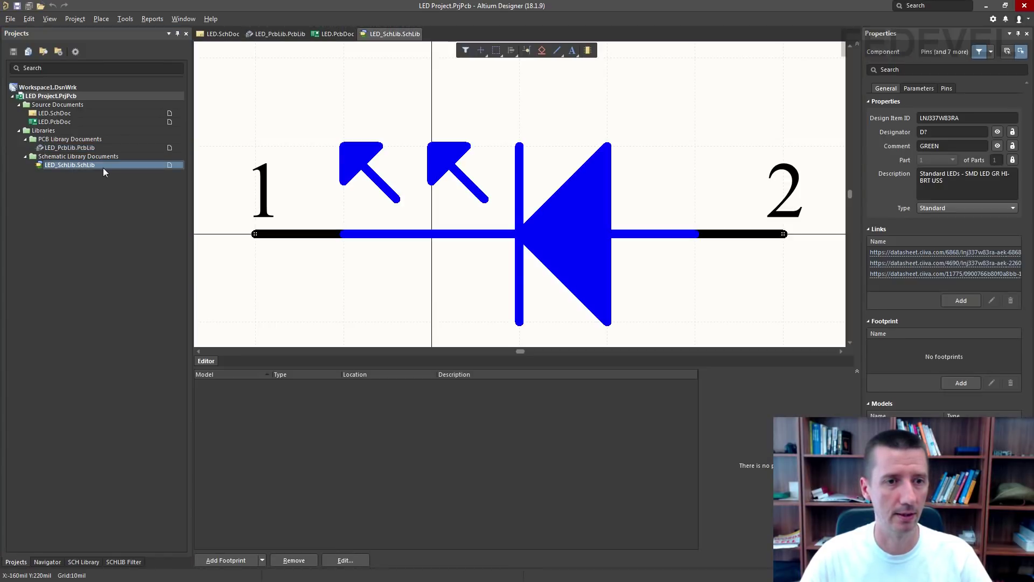
# Assign the HDR1X2 footprint from LED_PcbLib.PcbLib to the 22-29-2021 header component in the schematic library
pyautogui.click(83, 562)
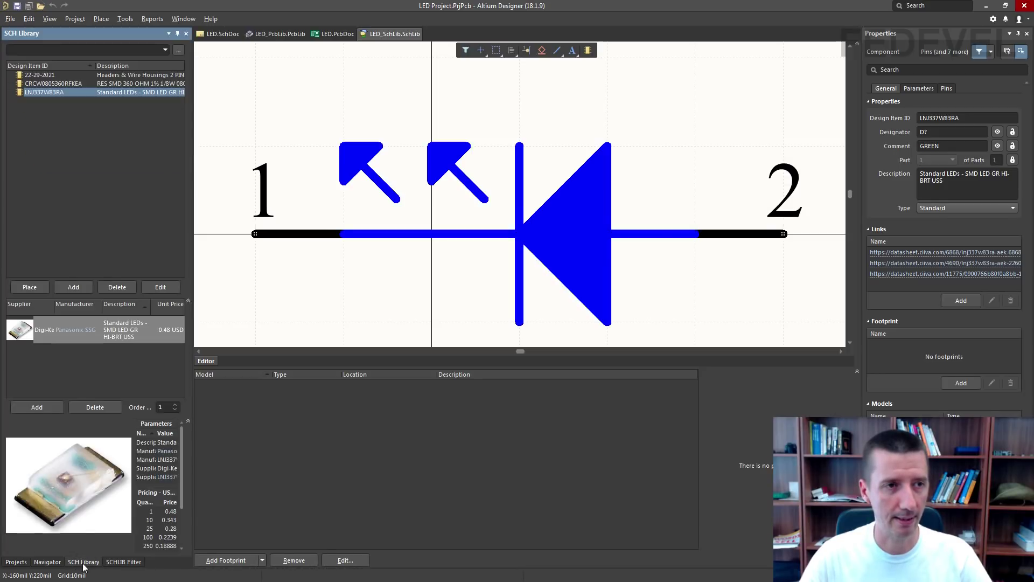
pyautogui.click(64, 74)
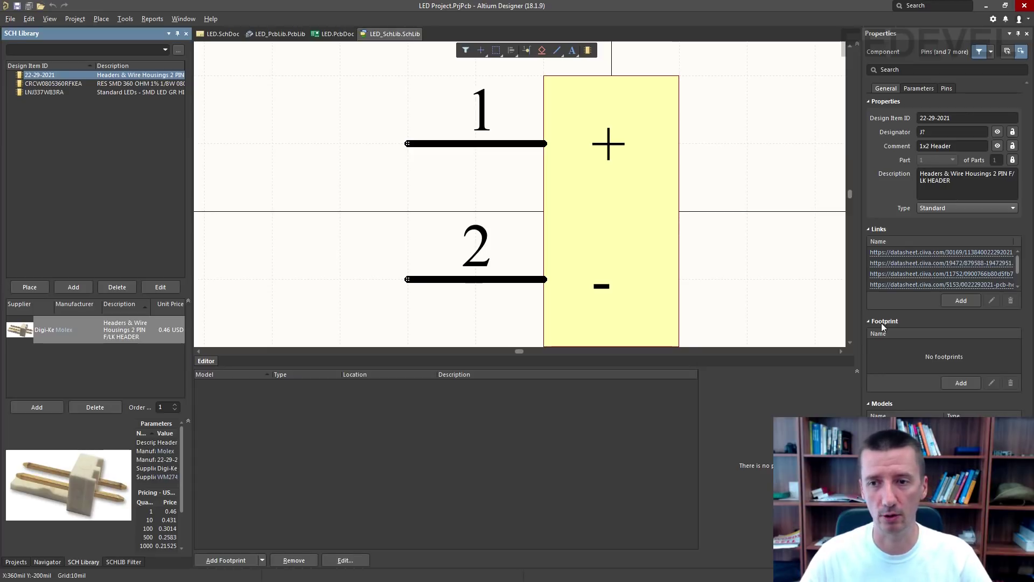
pyautogui.click(959, 381)
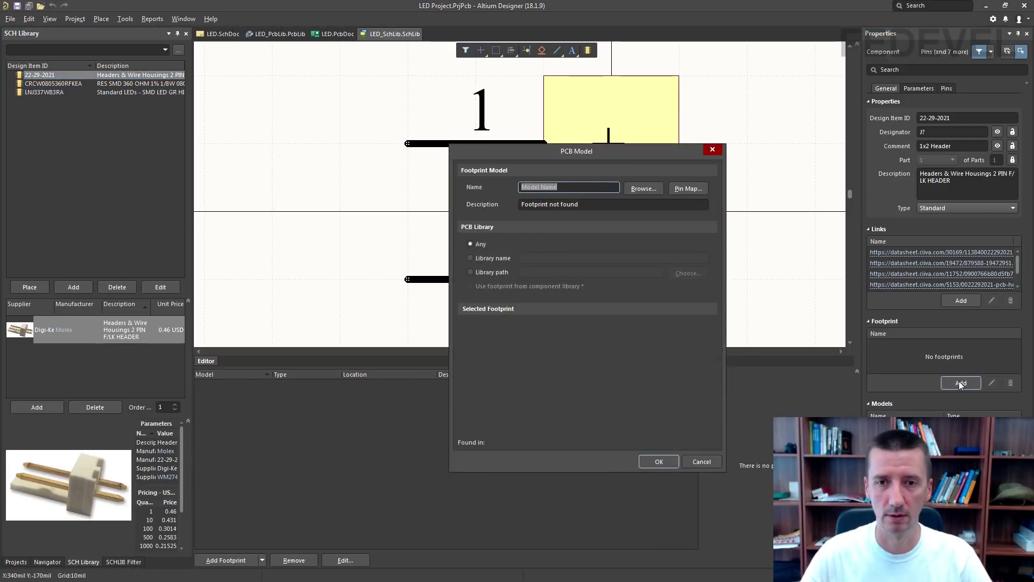
pyautogui.click(639, 188)
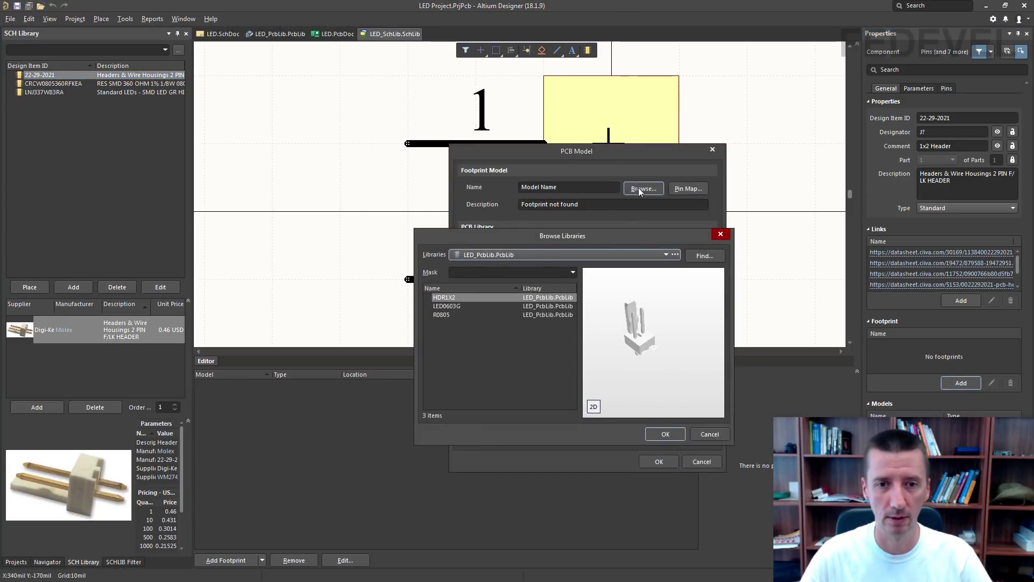
pyautogui.click(543, 253)
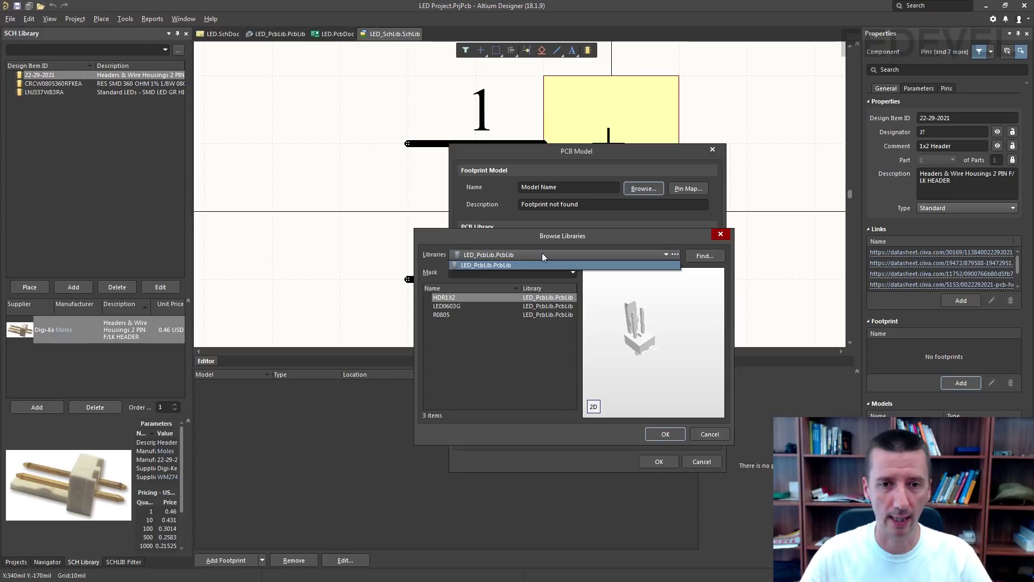
pyautogui.click(506, 265)
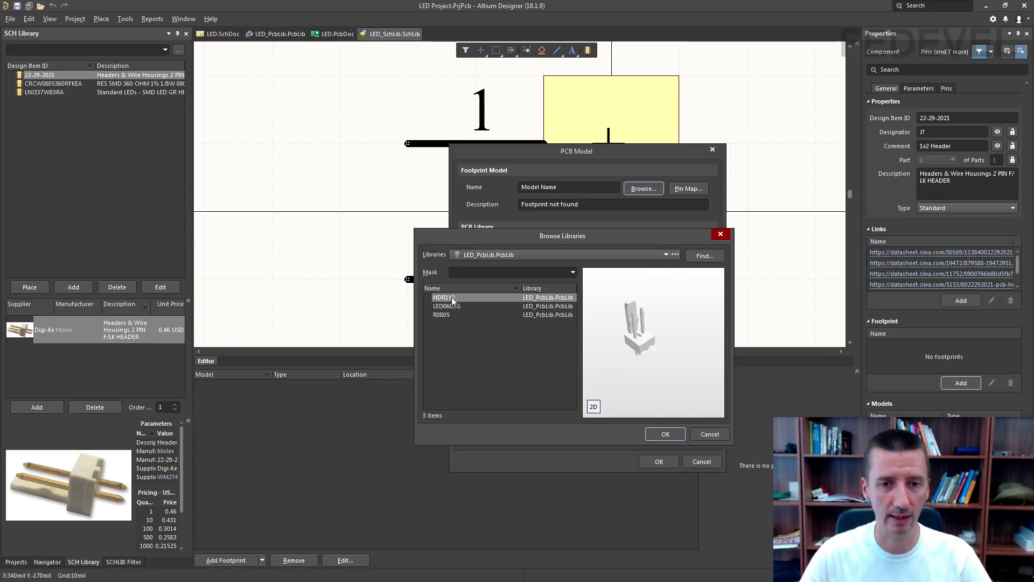
pyautogui.click(499, 296)
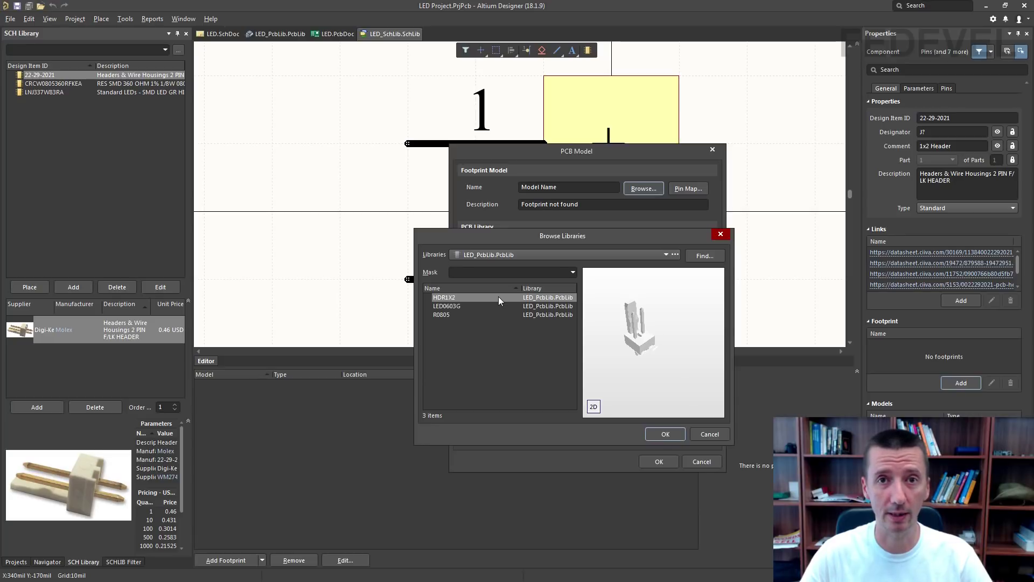
pyautogui.click(665, 433)
pyautogui.click(661, 461)
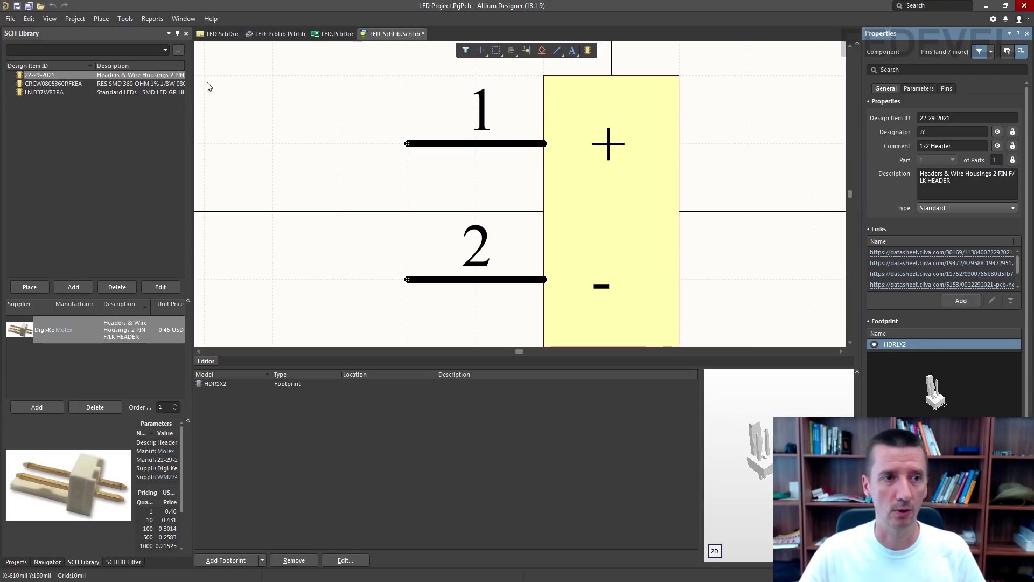
# Check the footprint assignment of the 1x2 Header placed in the LED.SchDoc schematic
pyautogui.rightClick(77, 74)
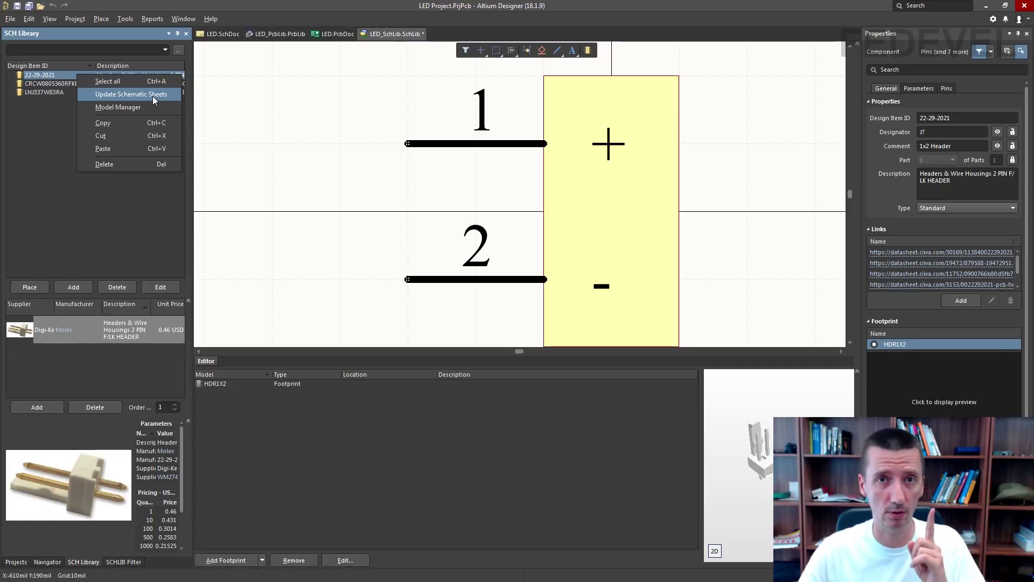
pyautogui.click(213, 58)
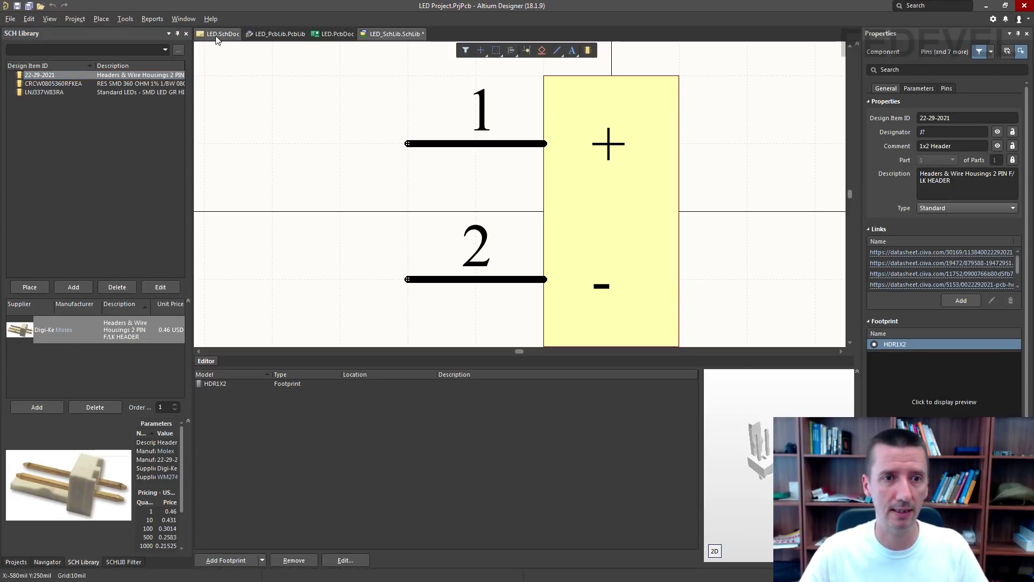
pyautogui.click(221, 33)
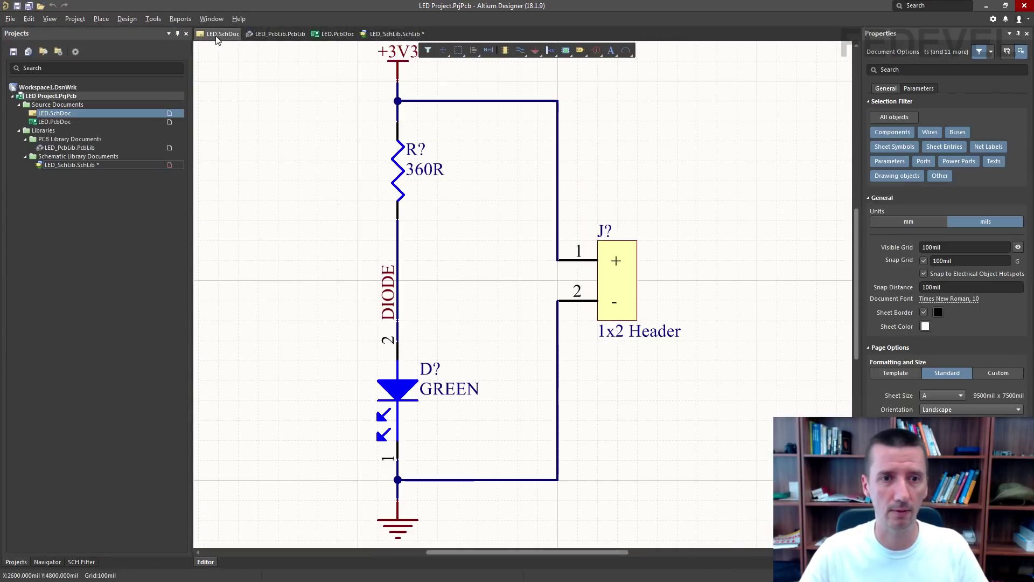
pyautogui.click(621, 274)
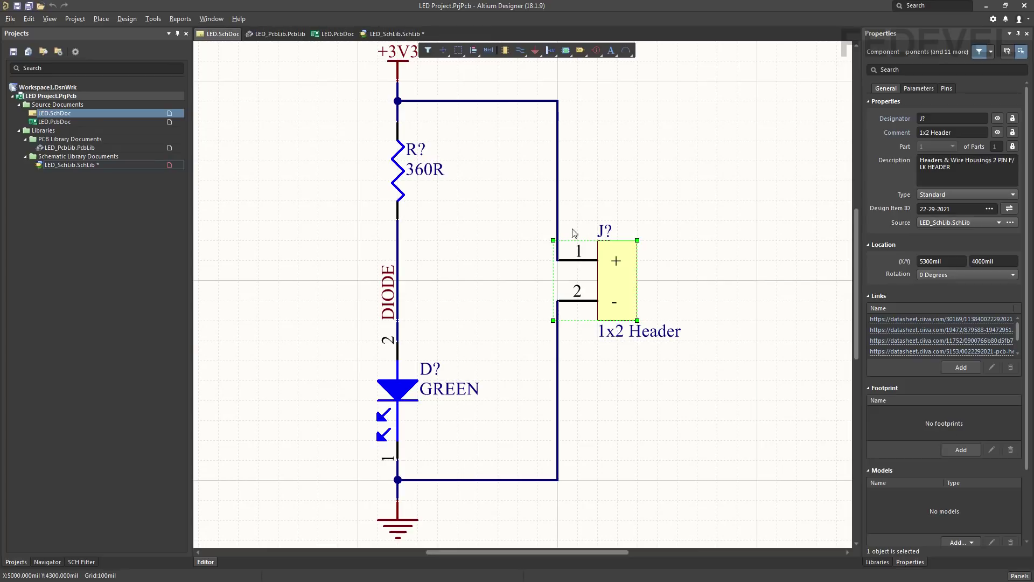
# Update the schematic sheets from the 22-29-2021 library component
pyautogui.click(385, 34)
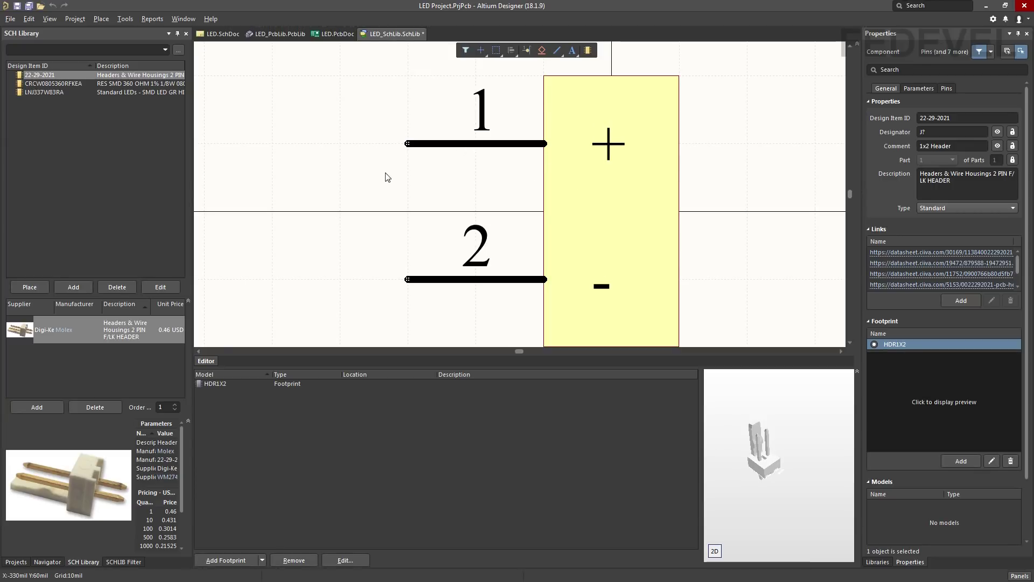
pyautogui.rightClick(57, 76)
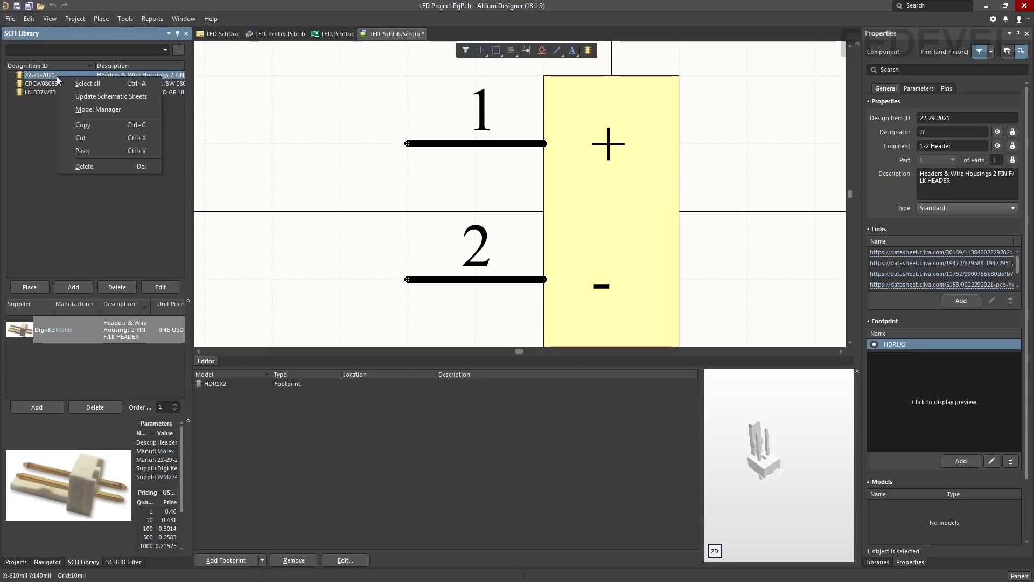
pyautogui.click(82, 96)
pyautogui.click(562, 320)
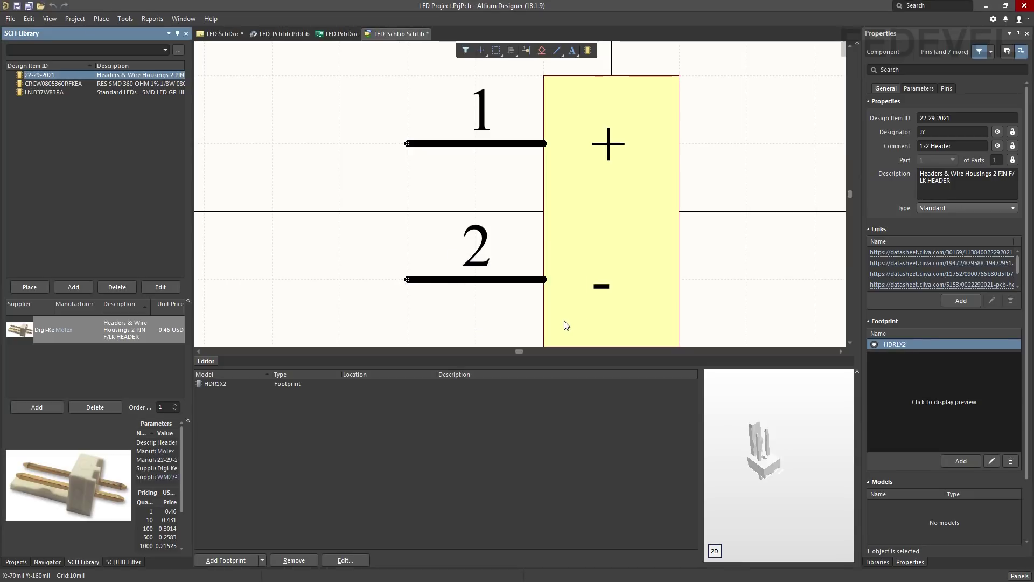
# Examine the footprint properties of the header, the 360R resistor and the green LED in LED.SchDoc
pyautogui.click(224, 34)
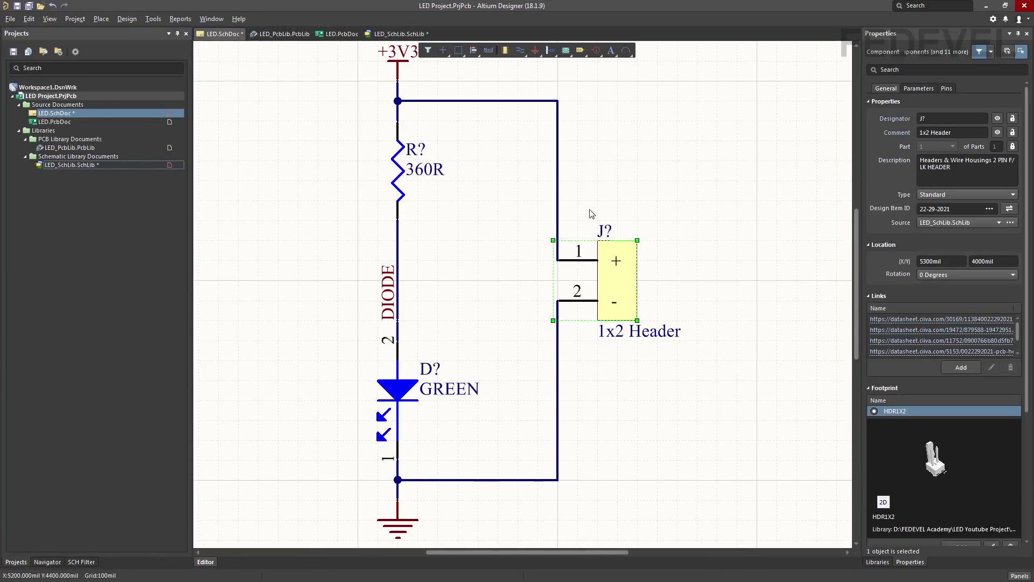
pyautogui.click(687, 271)
pyautogui.click(615, 270)
pyautogui.click(400, 173)
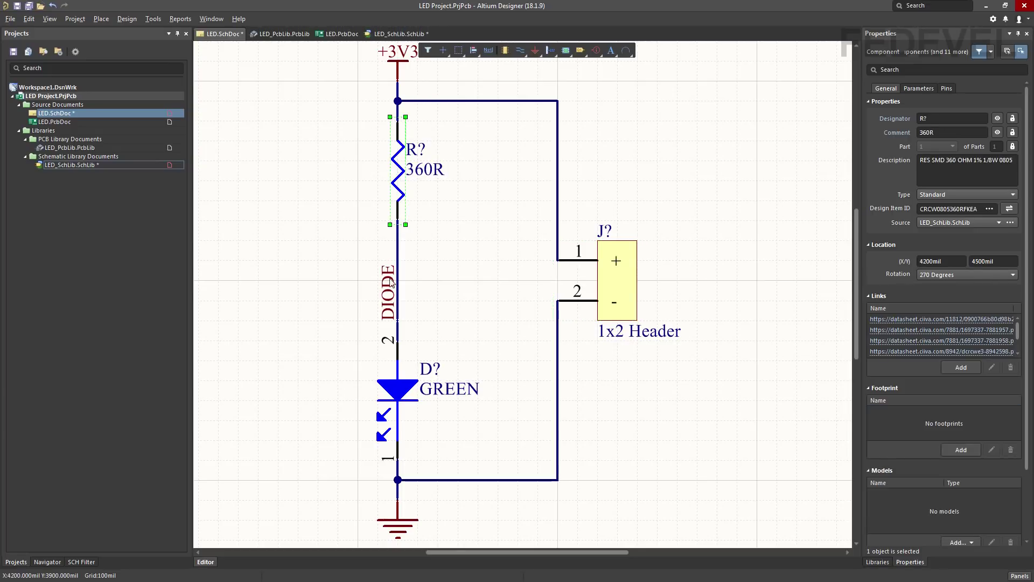
pyautogui.click(397, 396)
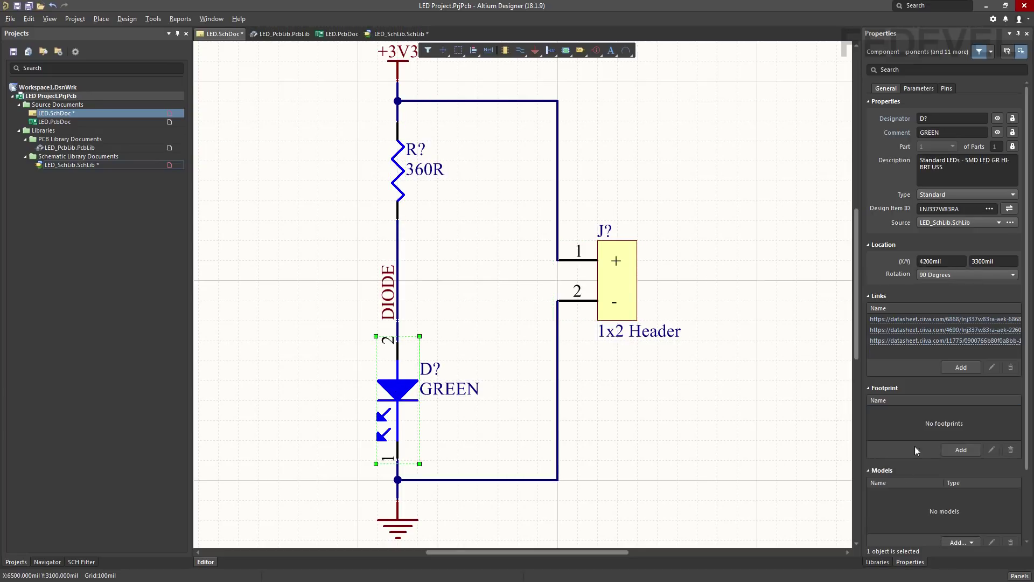
pyautogui.click(395, 177)
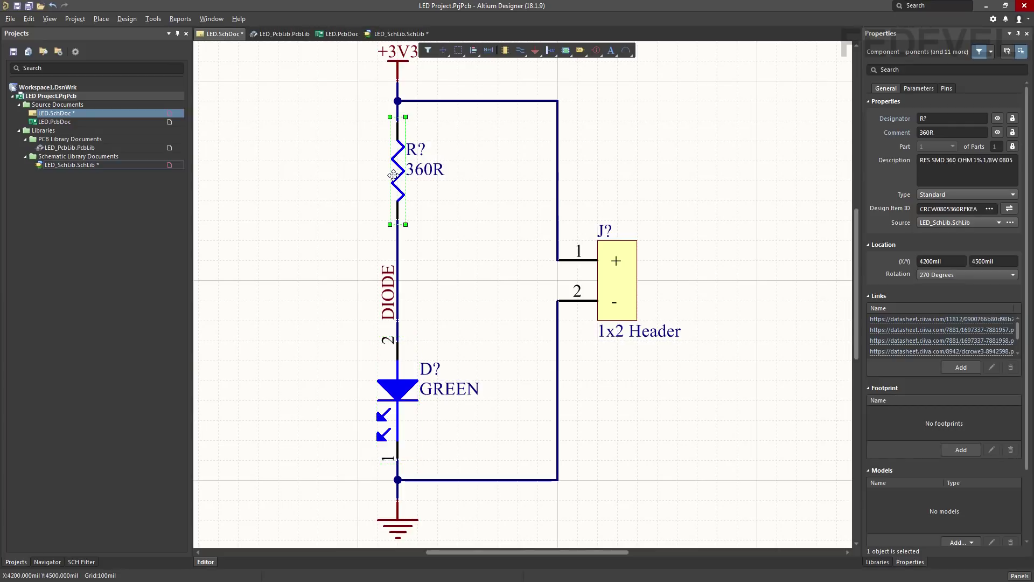
# Assign the R0805 footprint from LED_PcbLib.PcbLib to the CRCW0805360RFKEA resistor in the schematic library
pyautogui.click(397, 34)
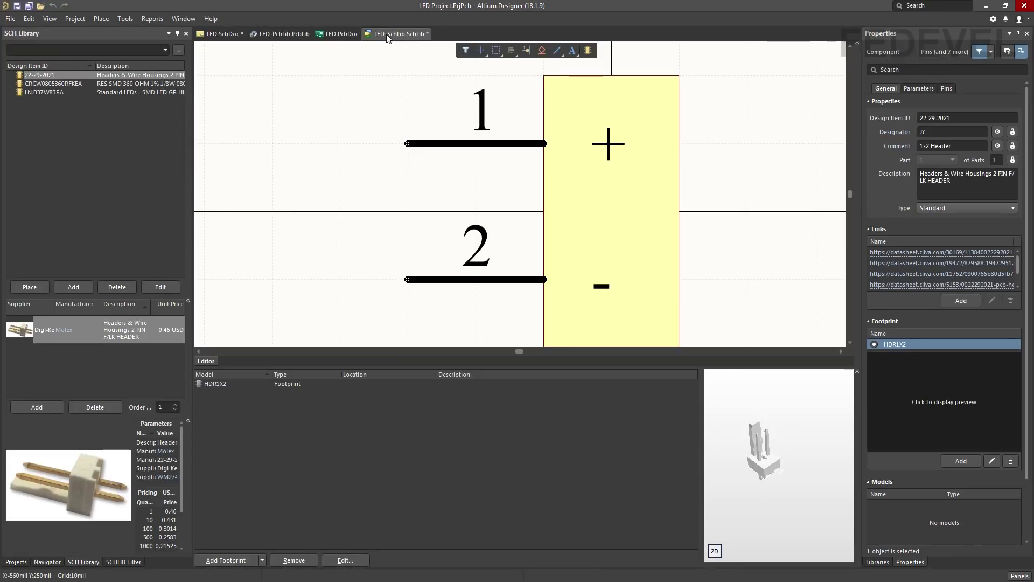
pyautogui.click(81, 84)
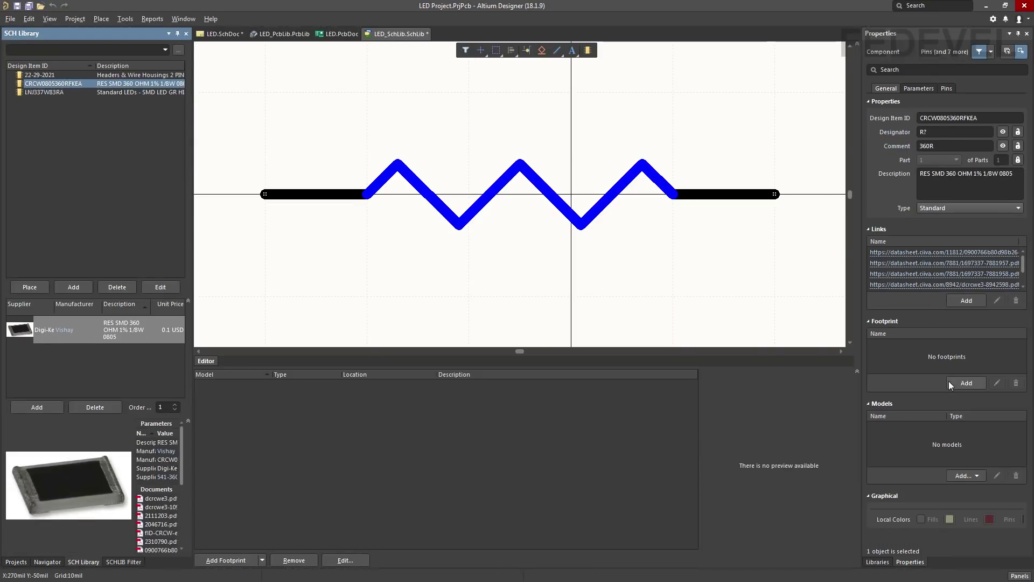
pyautogui.click(964, 383)
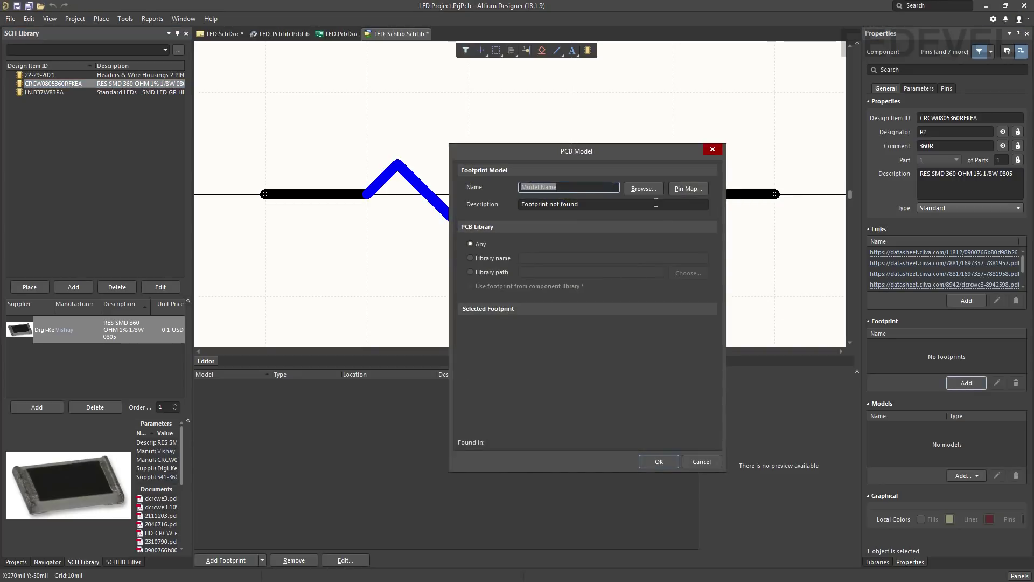
pyautogui.click(641, 190)
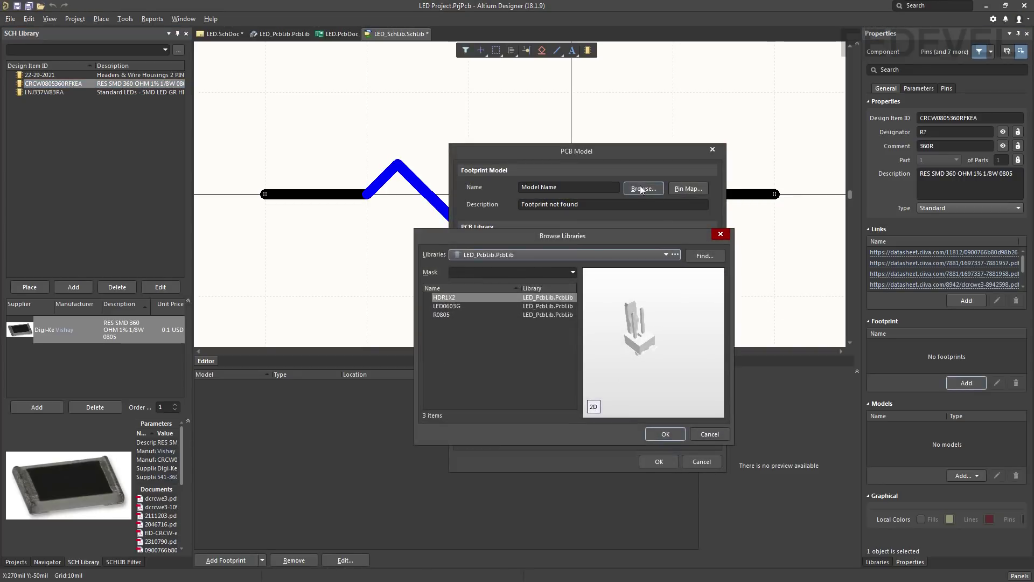
pyautogui.click(457, 314)
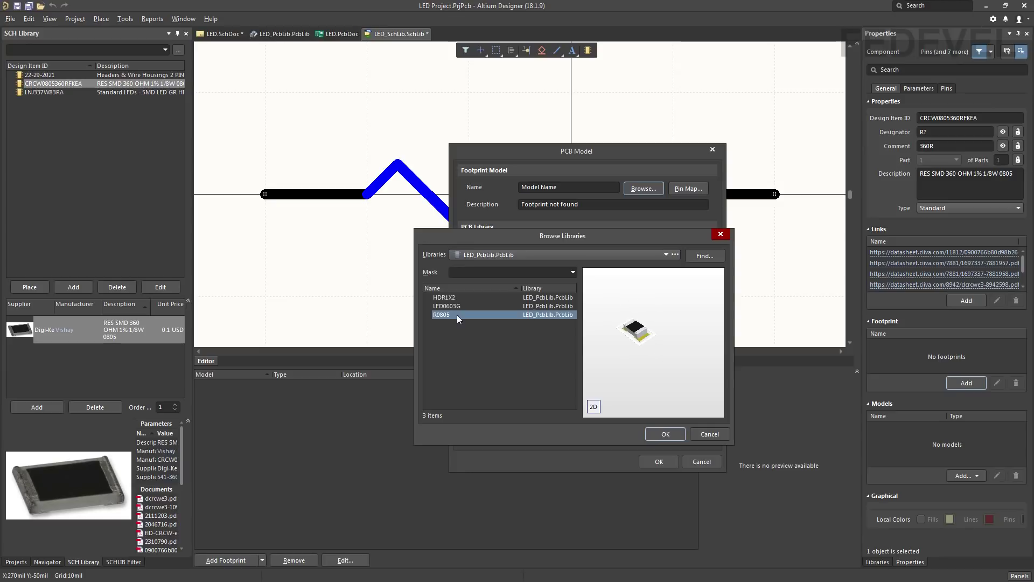
pyautogui.click(663, 434)
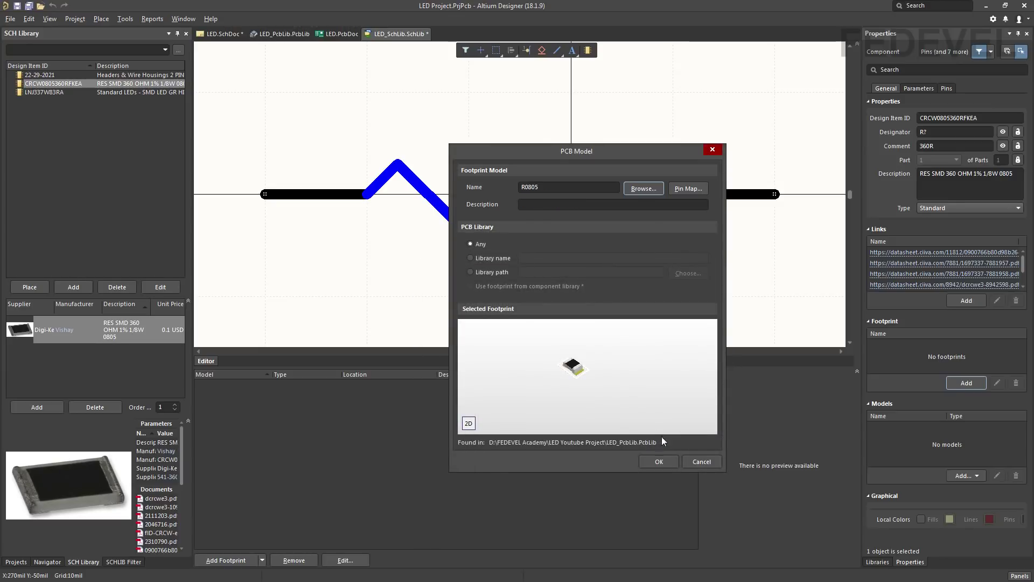
pyautogui.click(658, 461)
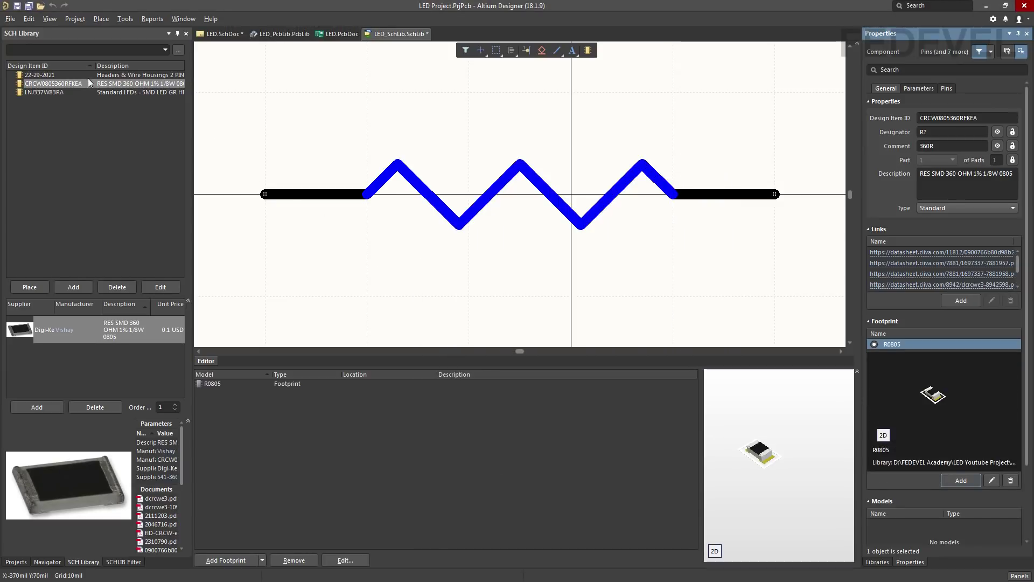
# Update the schematic sheets from the CRCW0805360RFKEA library component
pyautogui.rightClick(75, 83)
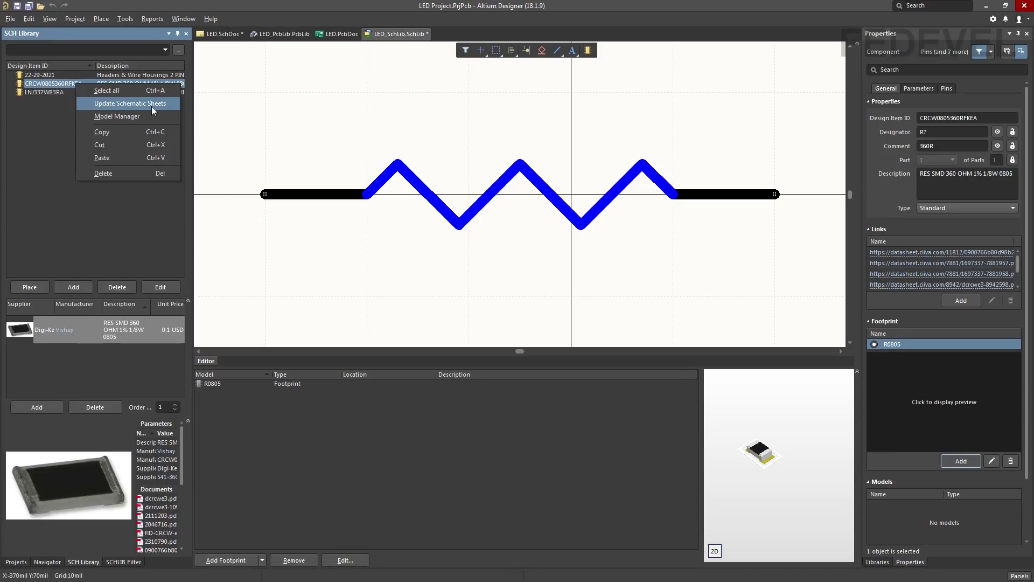
pyautogui.click(131, 104)
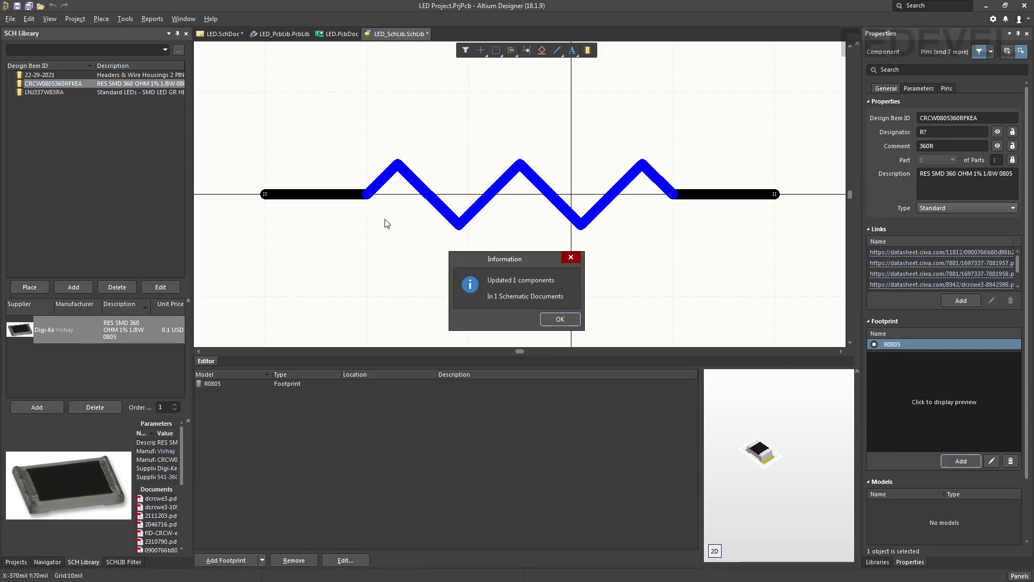
pyautogui.click(560, 320)
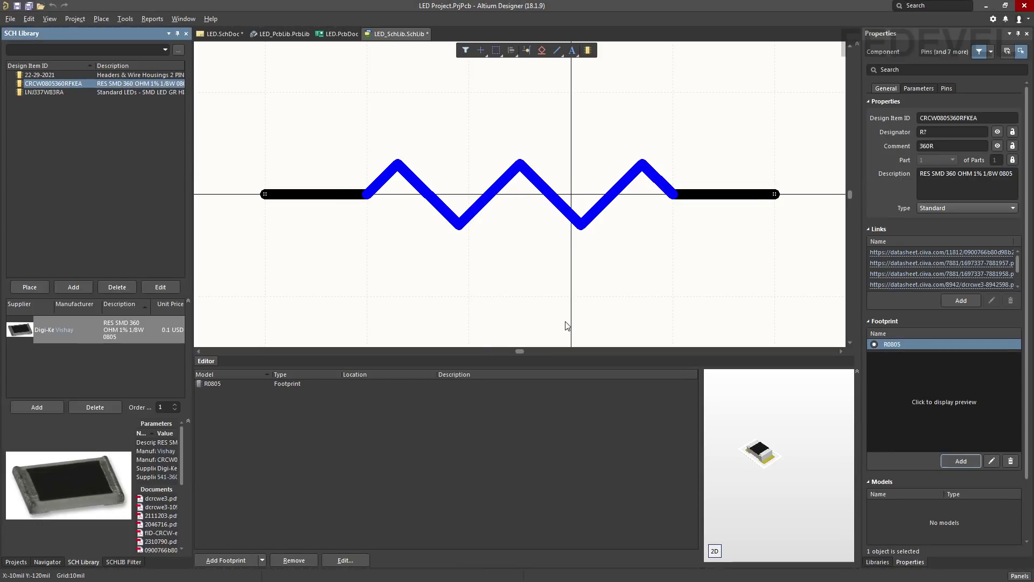
# Assign the LED0603G footprint from LED_PcbLib.PcbLib to the LNJ337W83RA LED in the schematic library
pyautogui.click(69, 93)
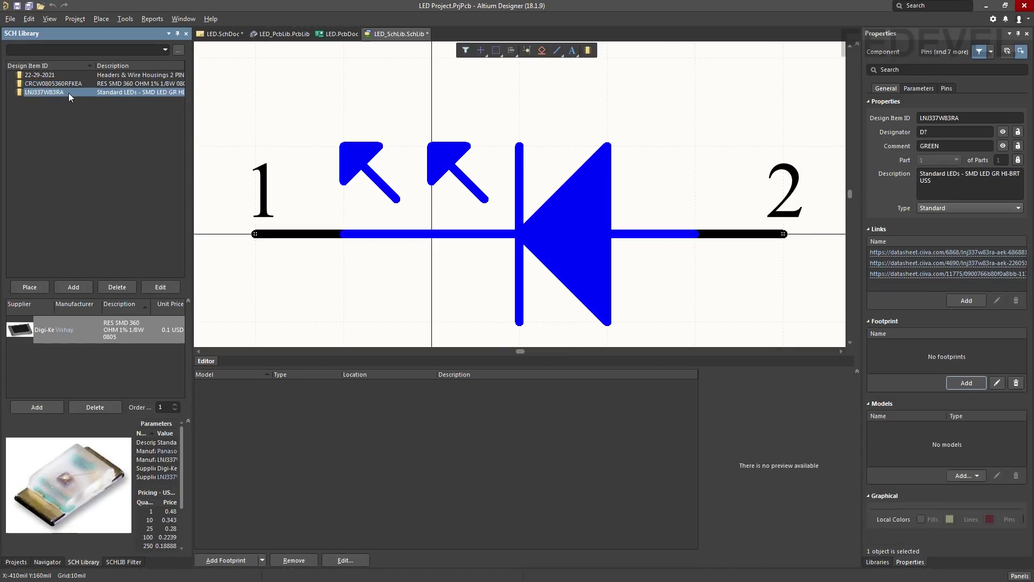
pyautogui.click(966, 383)
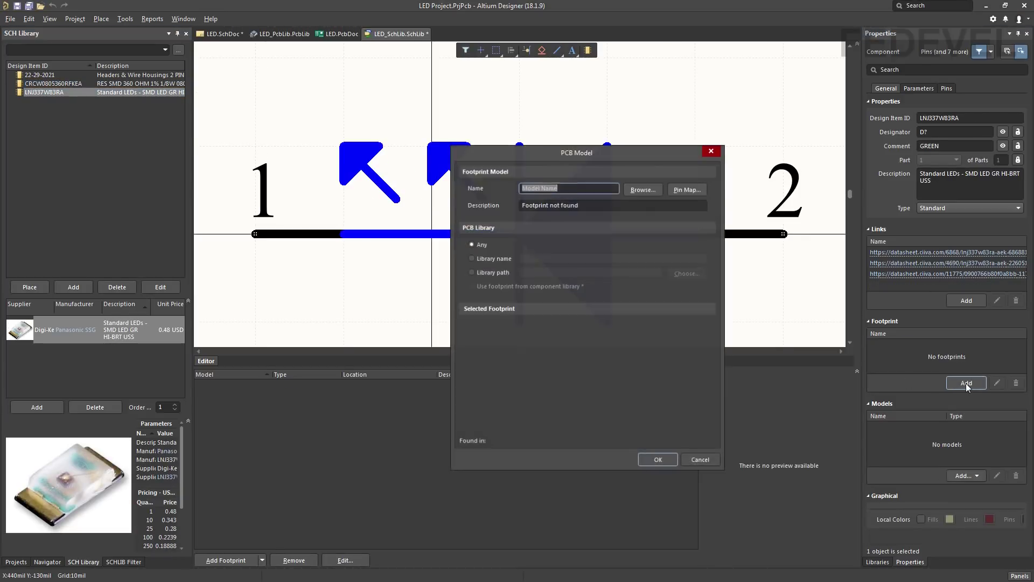
pyautogui.click(644, 190)
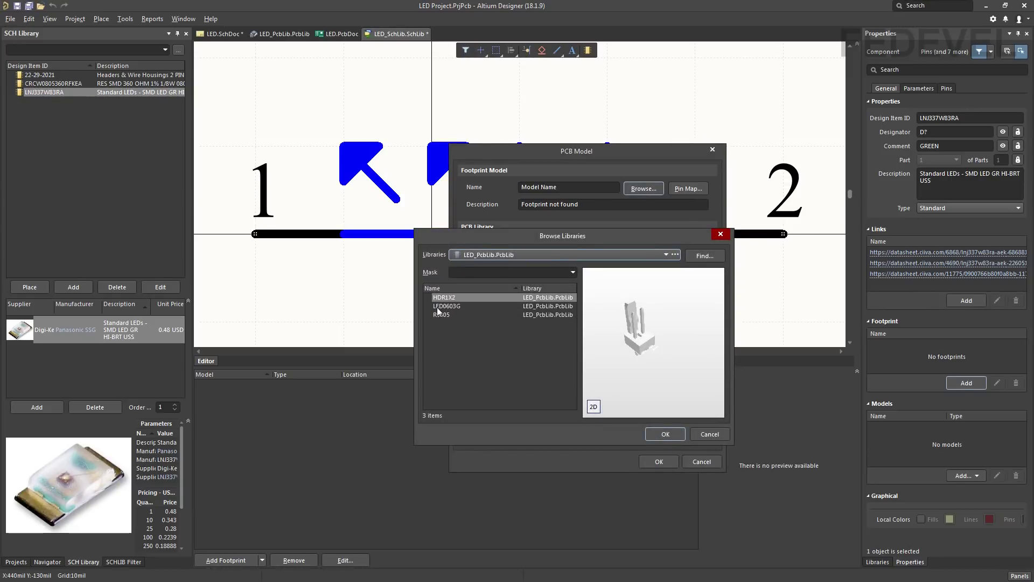
pyautogui.click(467, 305)
pyautogui.click(664, 435)
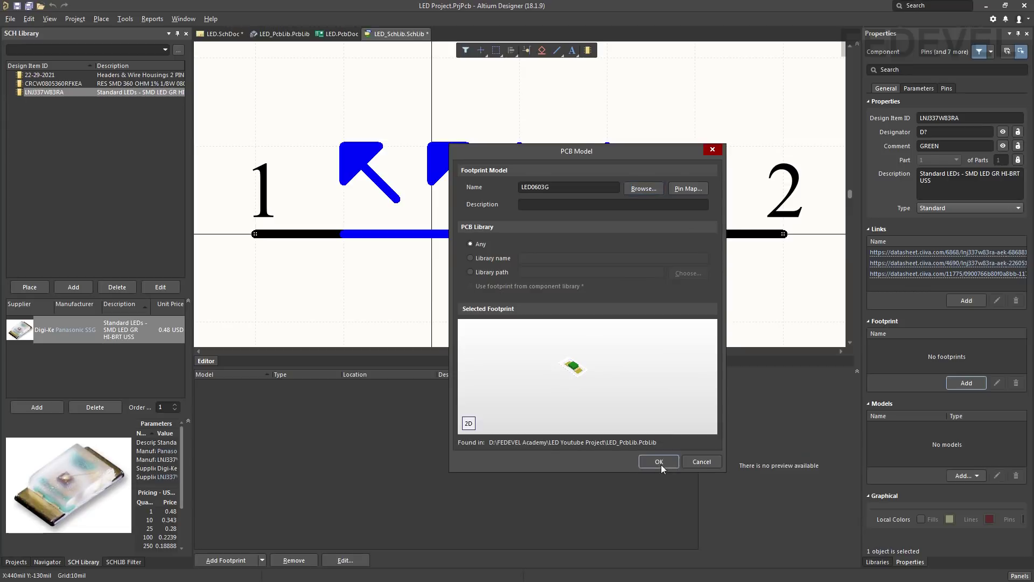
pyautogui.click(659, 462)
# Update the schematic sheets from the LNJ337W83RA library component
pyautogui.rightClick(72, 93)
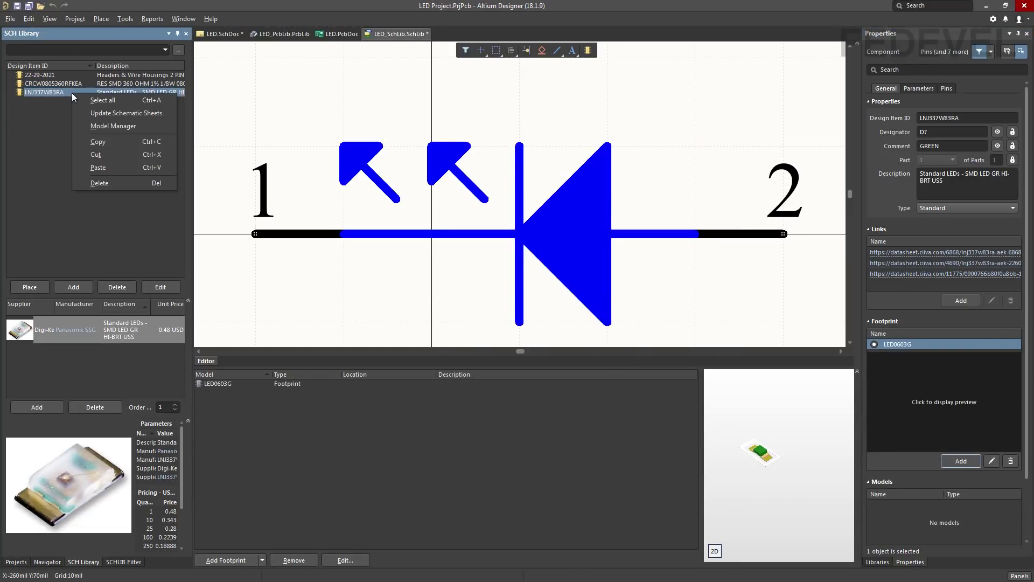
pyautogui.click(108, 114)
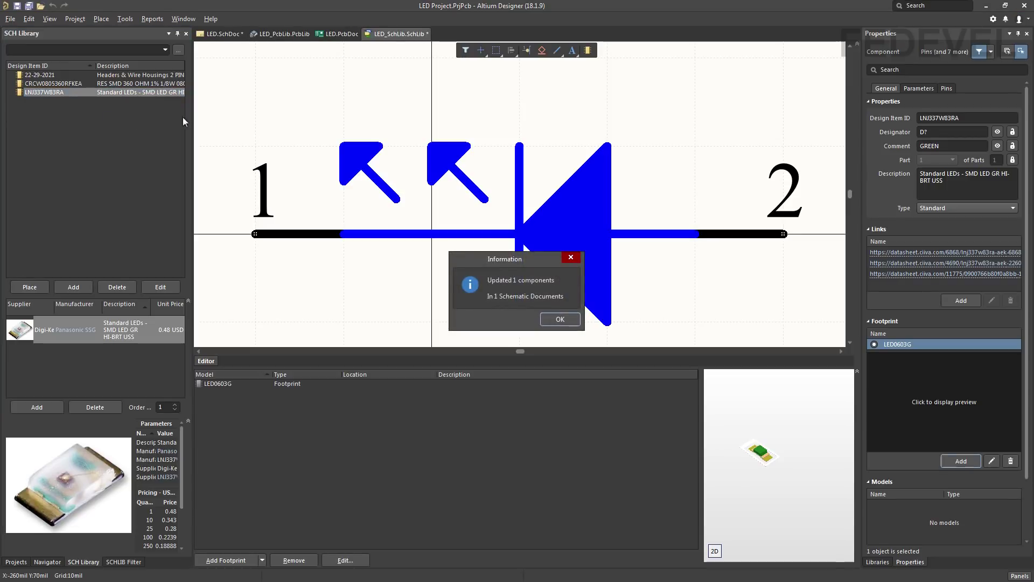
pyautogui.click(558, 322)
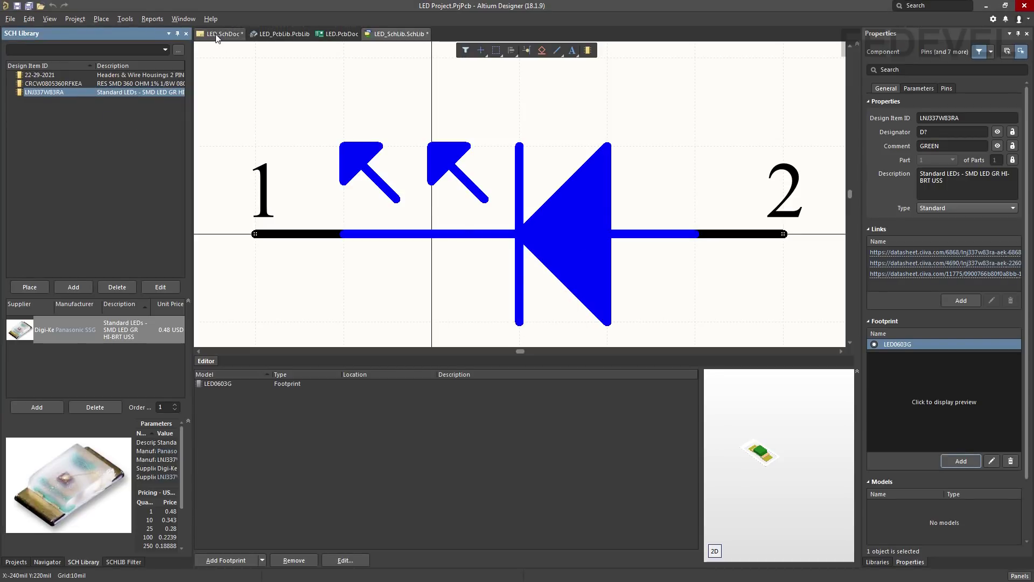
# Check the footprints assigned to the 1x2 header, the green LED and the 360R resistor in LED.SchDoc
pyautogui.click(217, 34)
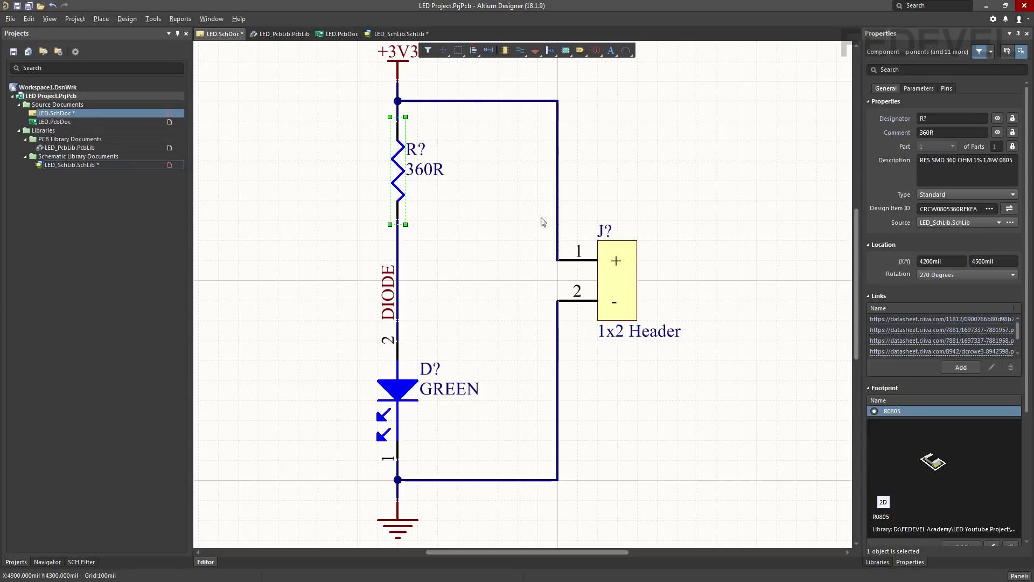
pyautogui.click(621, 271)
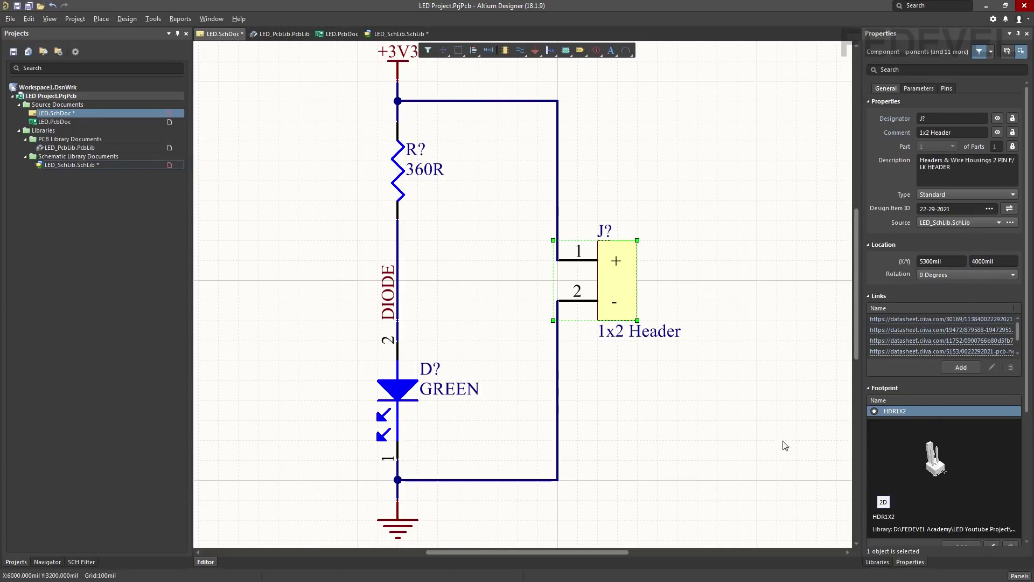
pyautogui.click(395, 399)
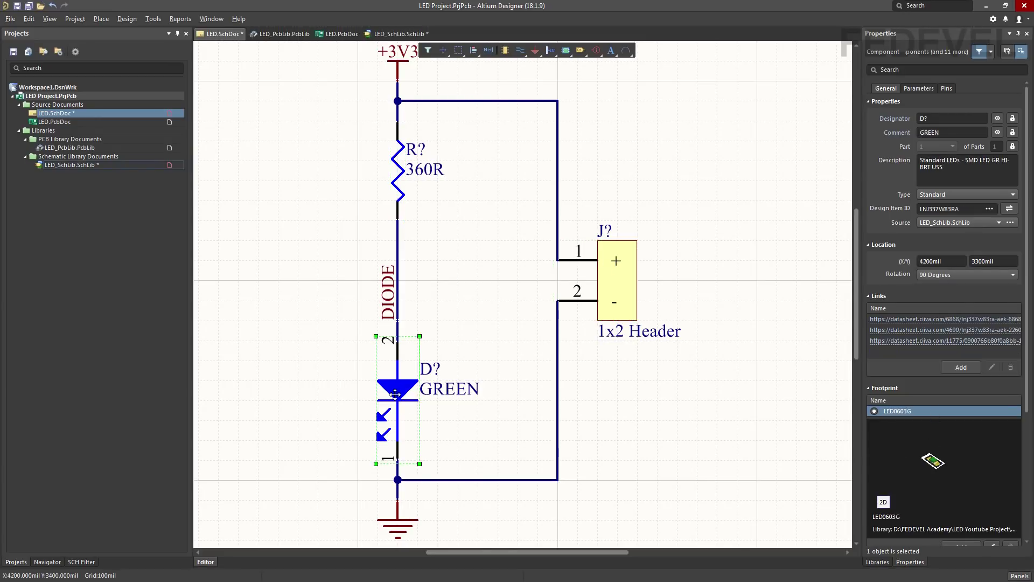
pyautogui.click(393, 166)
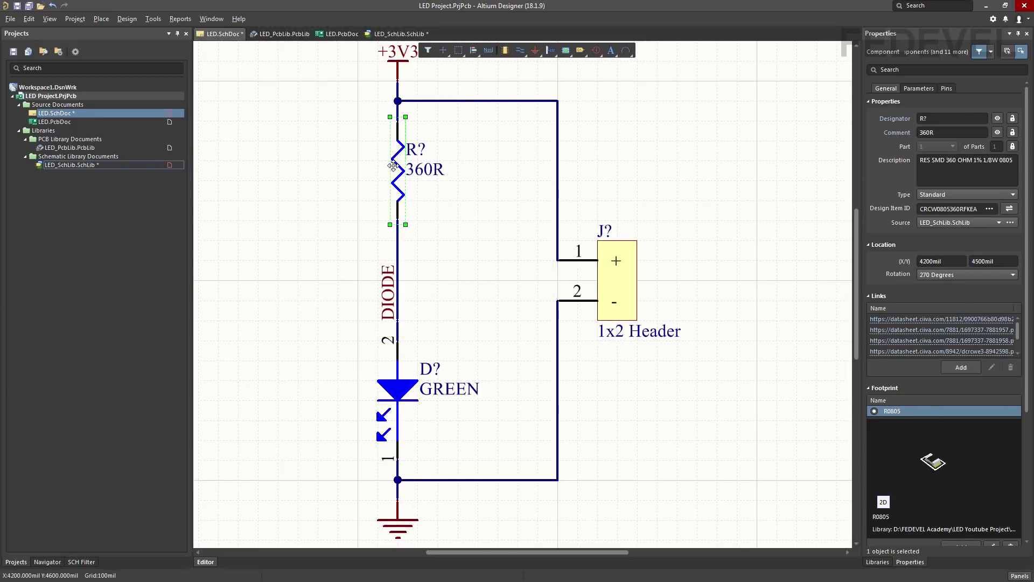
pyautogui.click(323, 143)
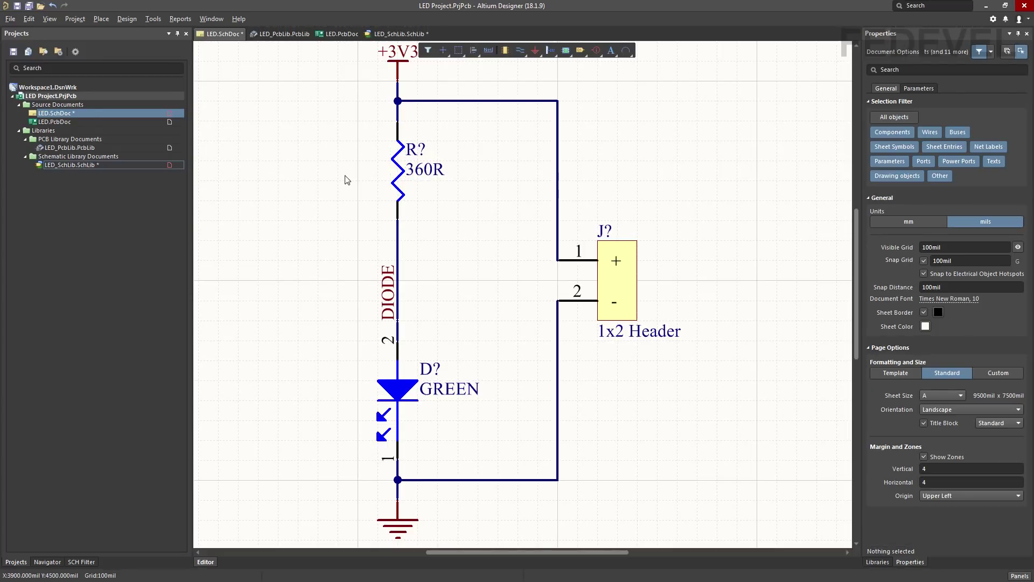
# Save the LED.SchDoc schematic and the LED_SchLib.SchLib library
pyautogui.click(17, 7)
pyautogui.click(379, 34)
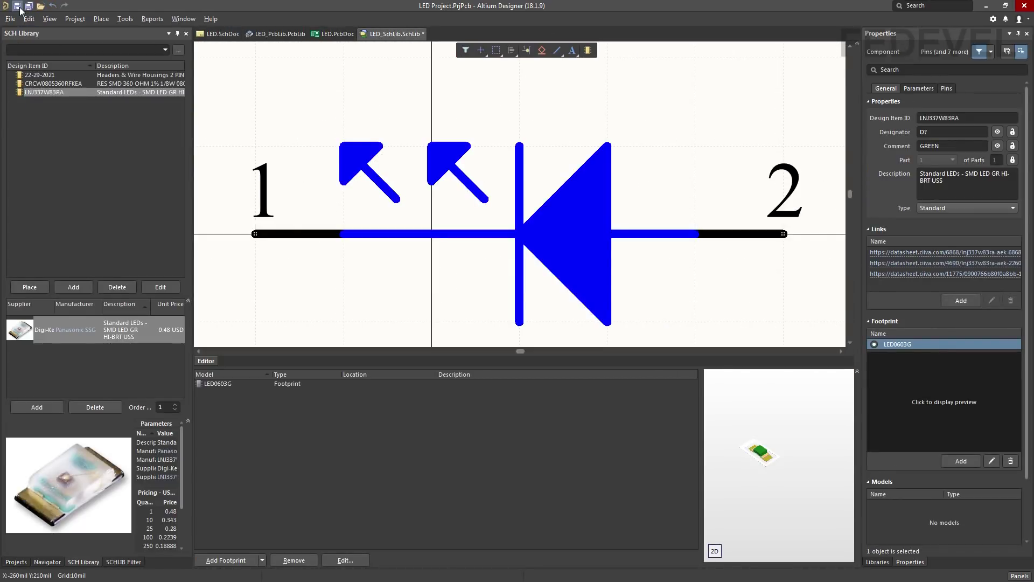
pyautogui.click(17, 6)
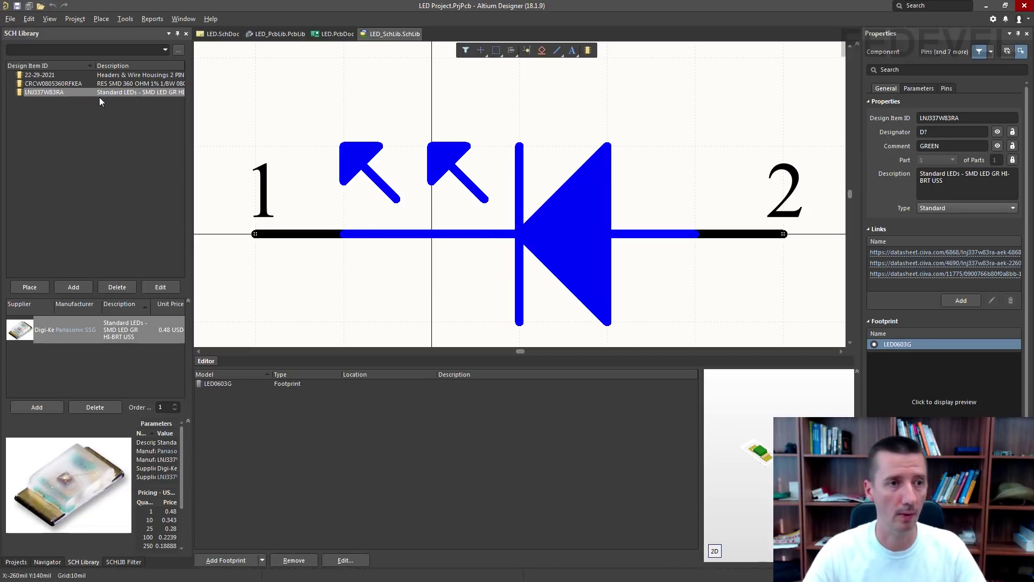
# Delete the outer light arrow from the LNJ337W83RA symbol in the library and compare it with the LED in LED.SchDoc
pyautogui.rightClick(83, 92)
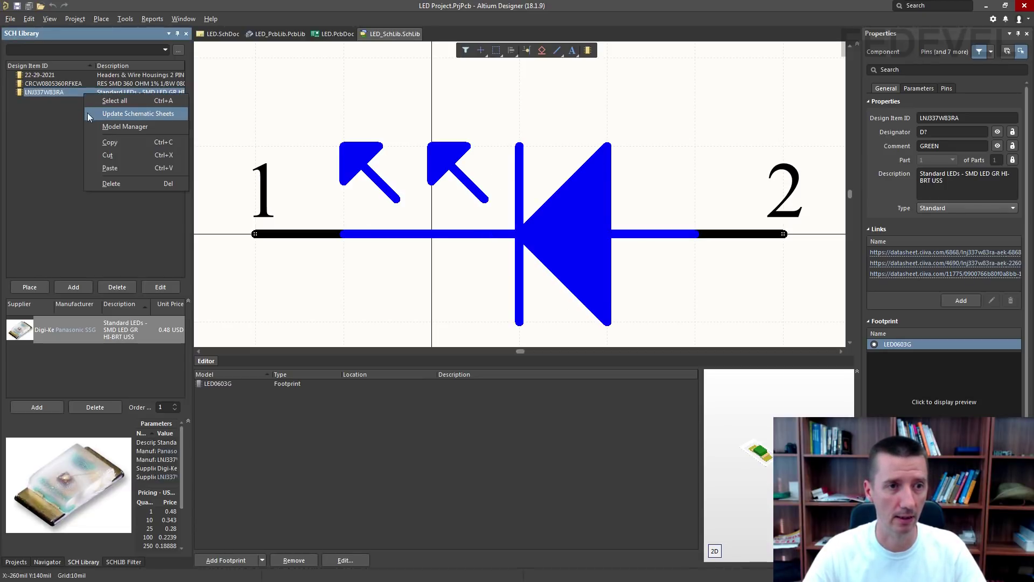
pyautogui.click(171, 112)
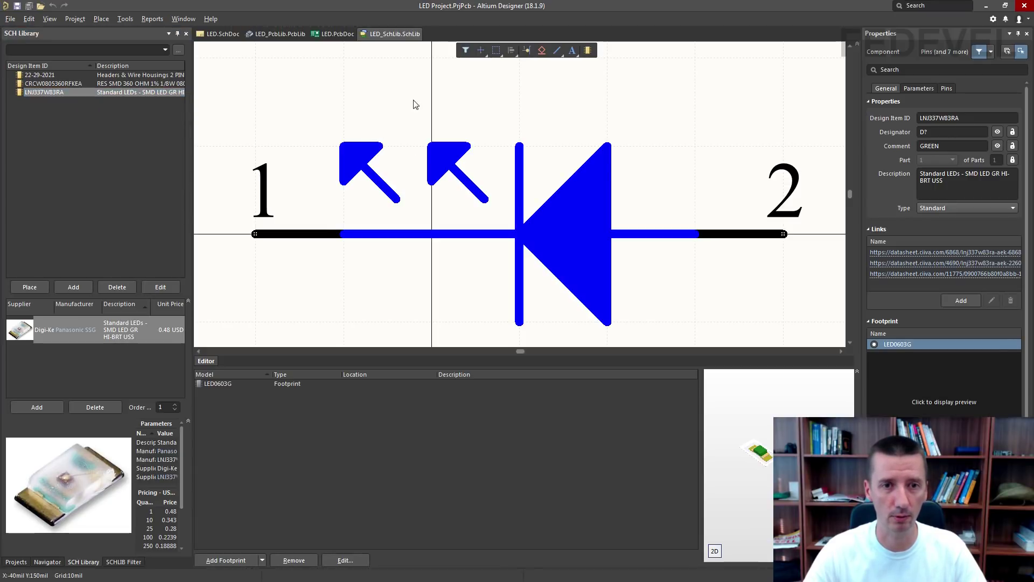
pyautogui.moveTo(301, 102); pyautogui.dragTo(415, 212)
pyautogui.press('Delete')
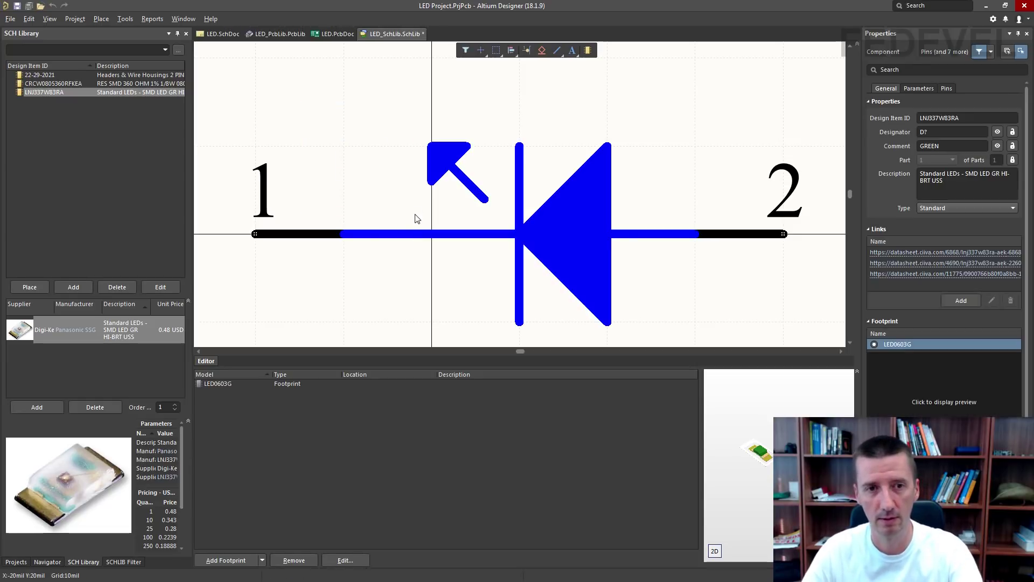
pyautogui.click(216, 34)
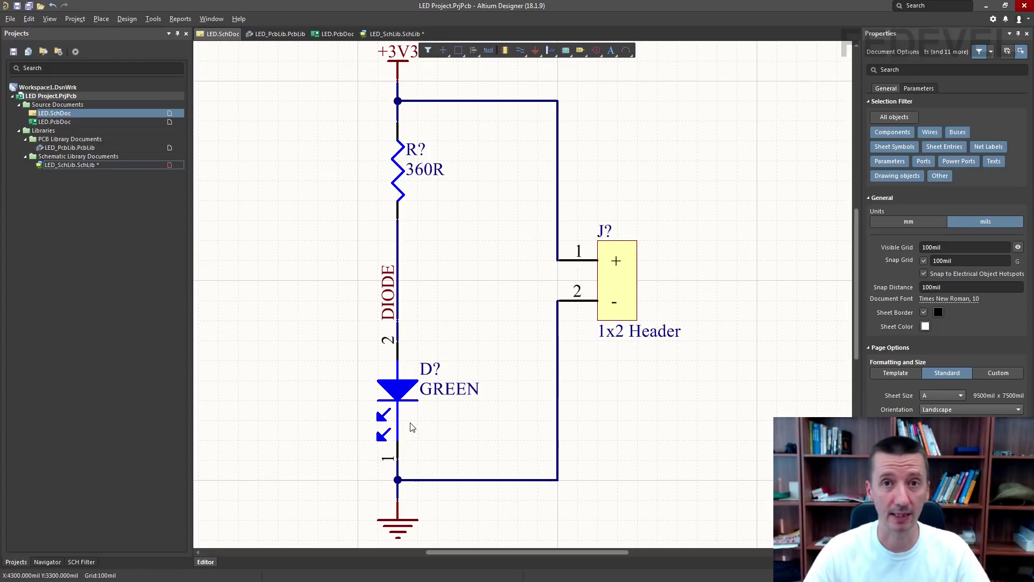
pyautogui.click(388, 35)
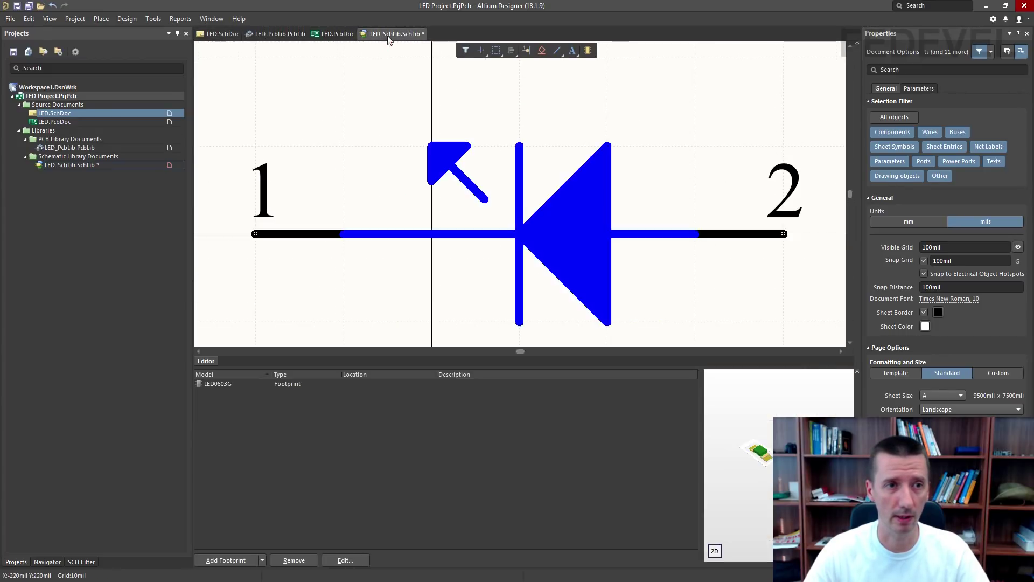
# Update the schematic sheets from the one-arrow LNJ337W83RA symbol and check the LED in LED.SchDoc
pyautogui.rightClick(104, 92)
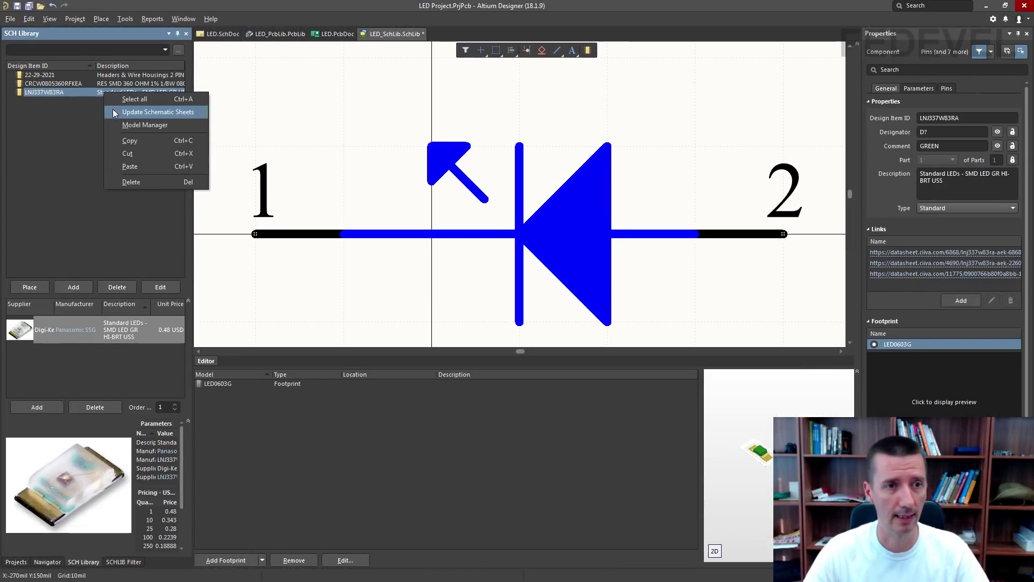
pyautogui.click(166, 112)
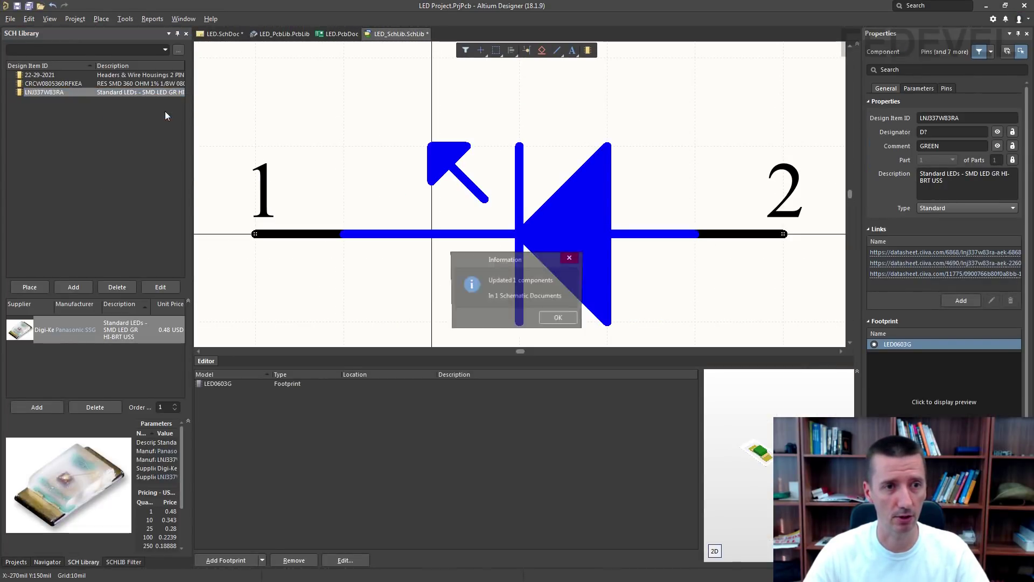
pyautogui.click(555, 320)
pyautogui.click(220, 34)
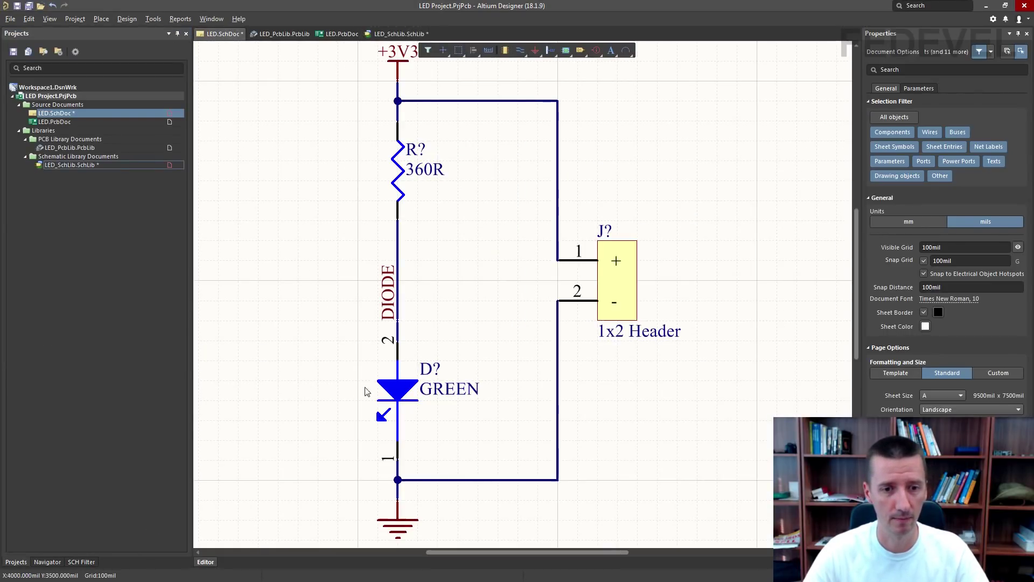
# Duplicate the remaining light arrow of the LNJ337W83RA symbol and place the copy in the deleted arrow's position
pyautogui.click(394, 34)
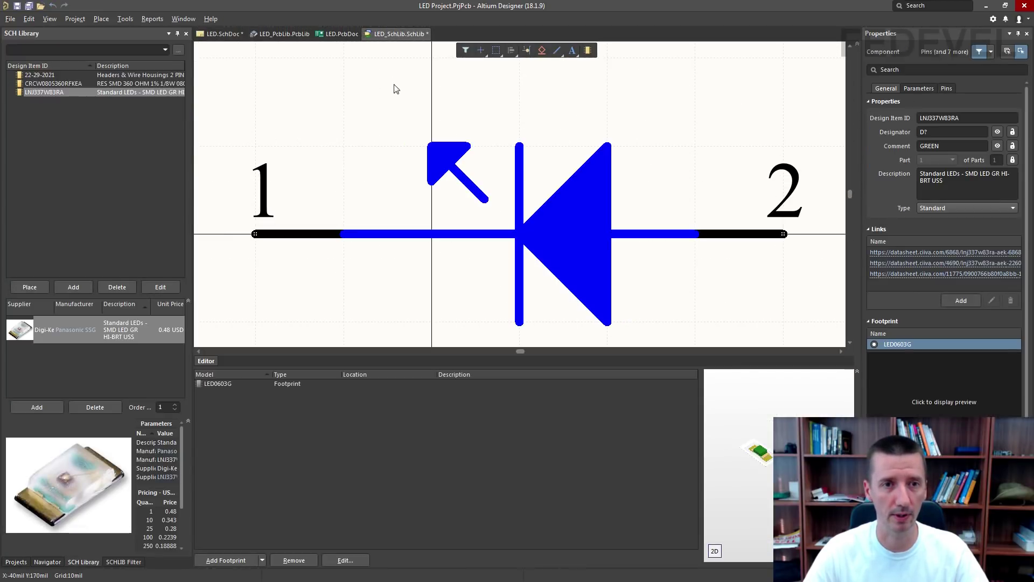
pyautogui.moveTo(390, 95); pyautogui.dragTo(500, 213)
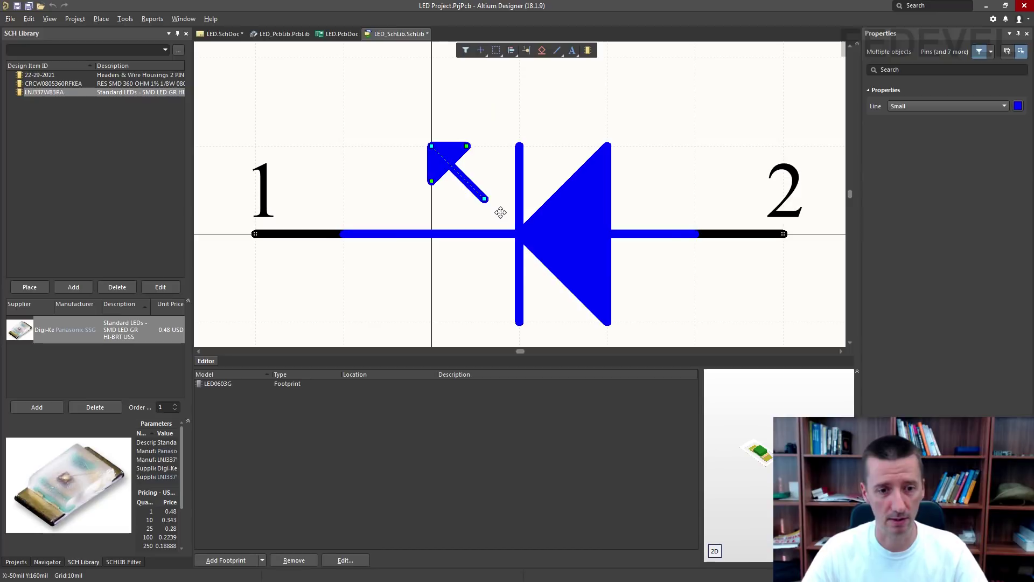
pyautogui.hotkey('ctrl', 'v')
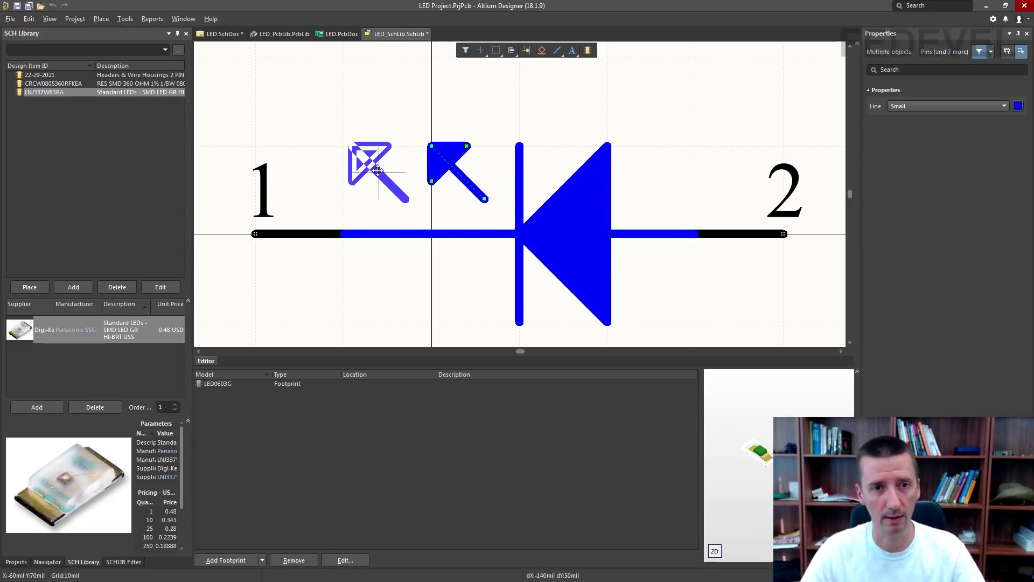
pyautogui.click(370, 170)
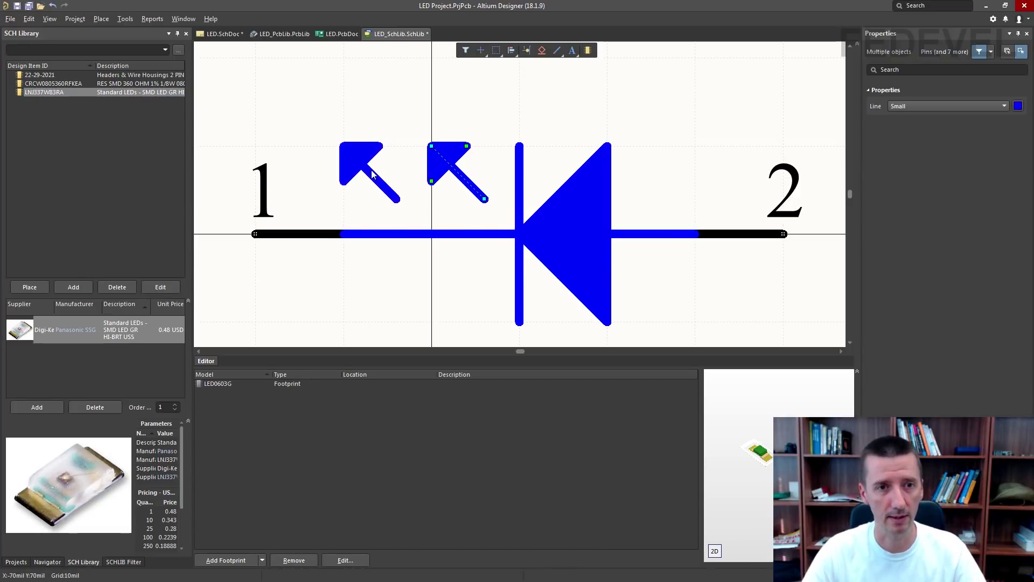
# Update the schematic sheets from the two-arrow LNJ337W83RA symbol, check the LED in LED.SchDoc, and save the schematic library
pyautogui.rightClick(85, 92)
pyautogui.click(125, 115)
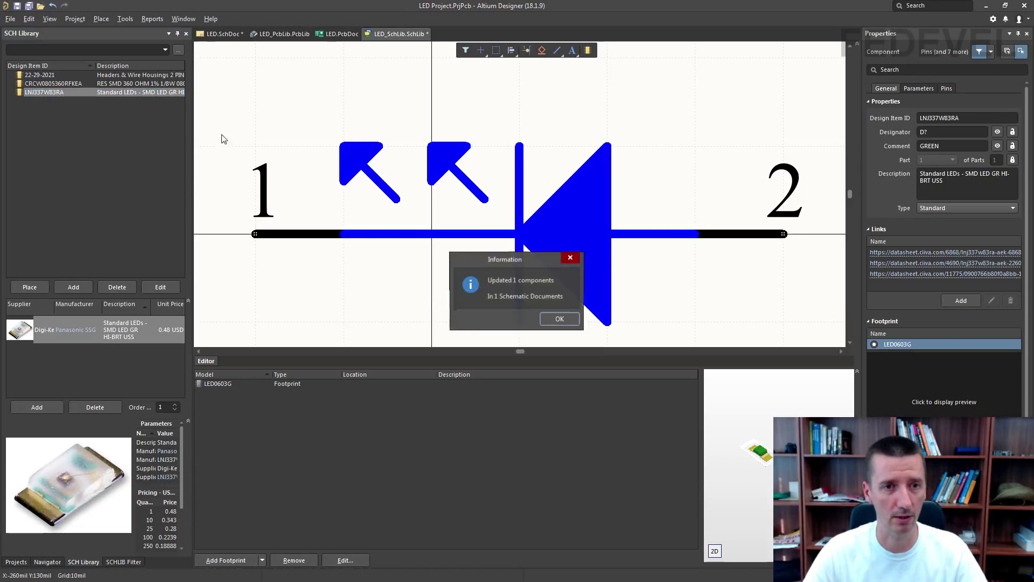
pyautogui.click(557, 319)
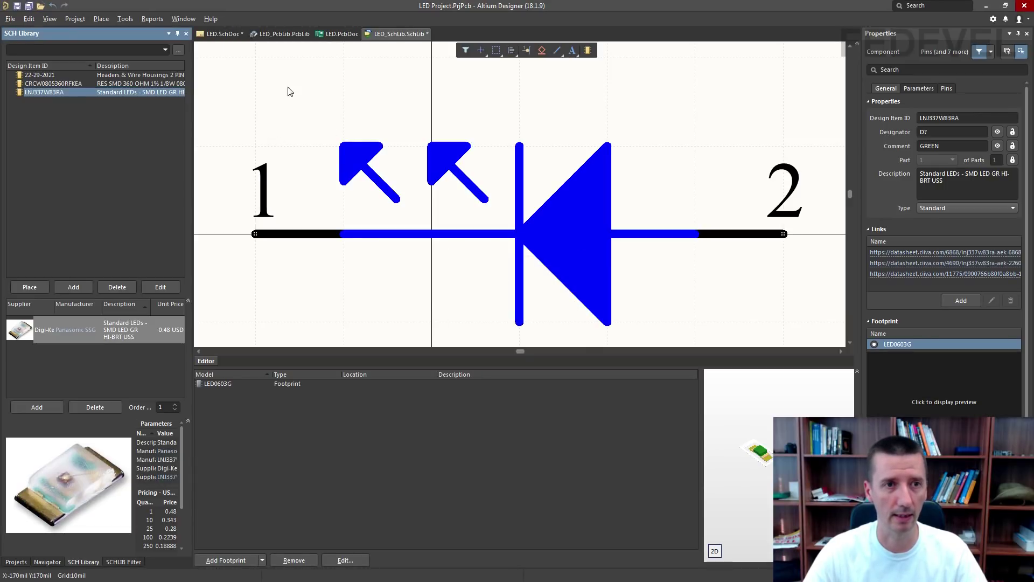
pyautogui.click(221, 34)
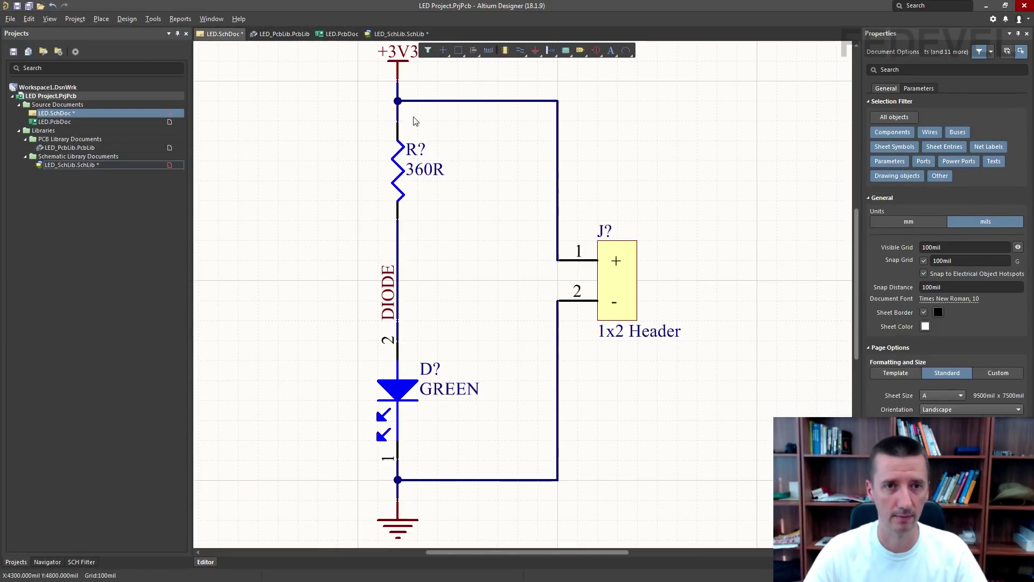
pyautogui.click(398, 33)
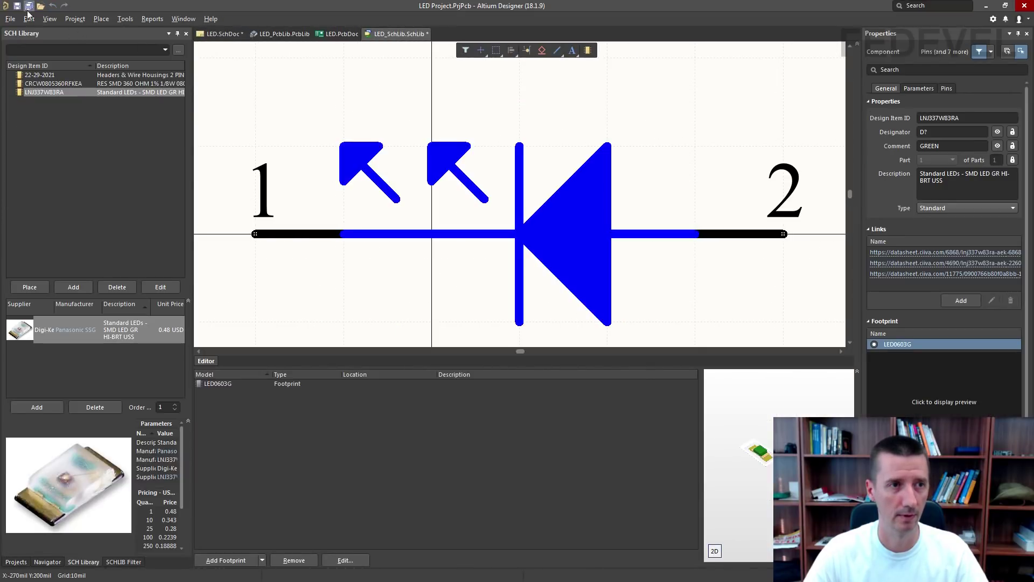
pyautogui.click(17, 5)
# Try to set the 360R resistor's designator to R1 manually in LED.SchDoc
pyautogui.click(219, 34)
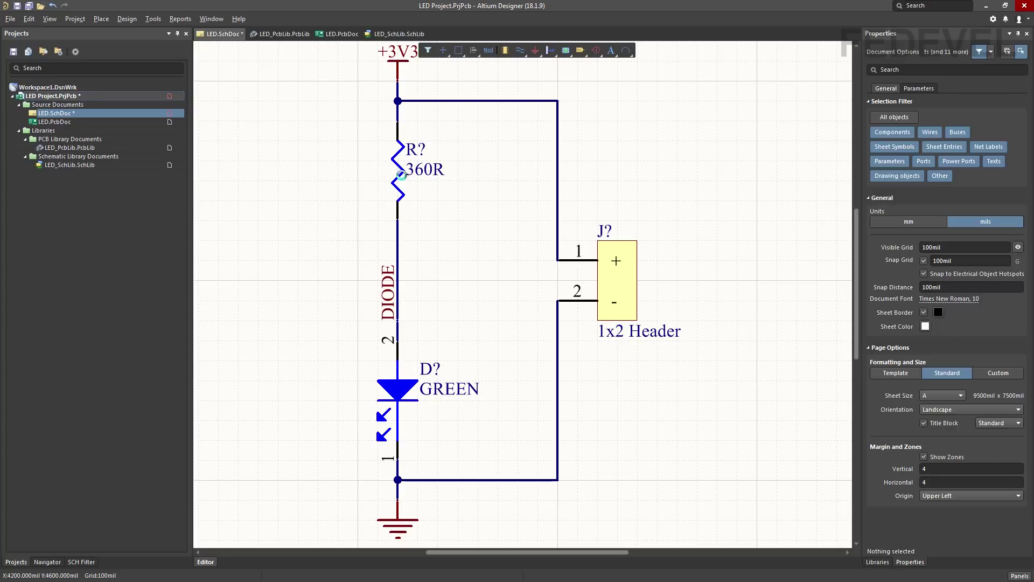
pyautogui.click(401, 175)
pyautogui.click(972, 117)
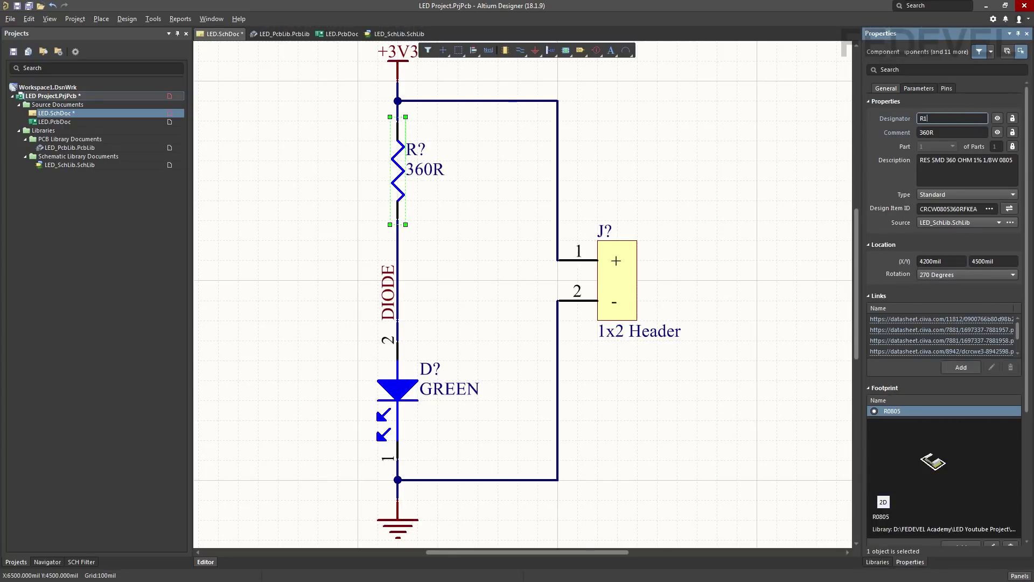
pyautogui.press('Return')
pyautogui.click(605, 178)
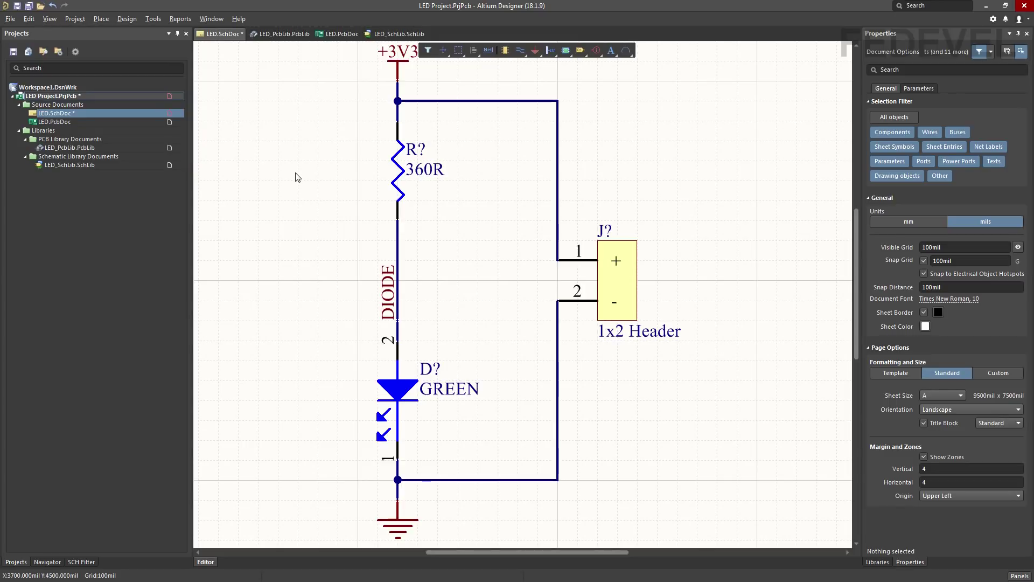
# Generate the proposed designators D1, J1 and R1 for LED.SchDoc with schematic annotation, processing parts across then down
pyautogui.click(154, 20)
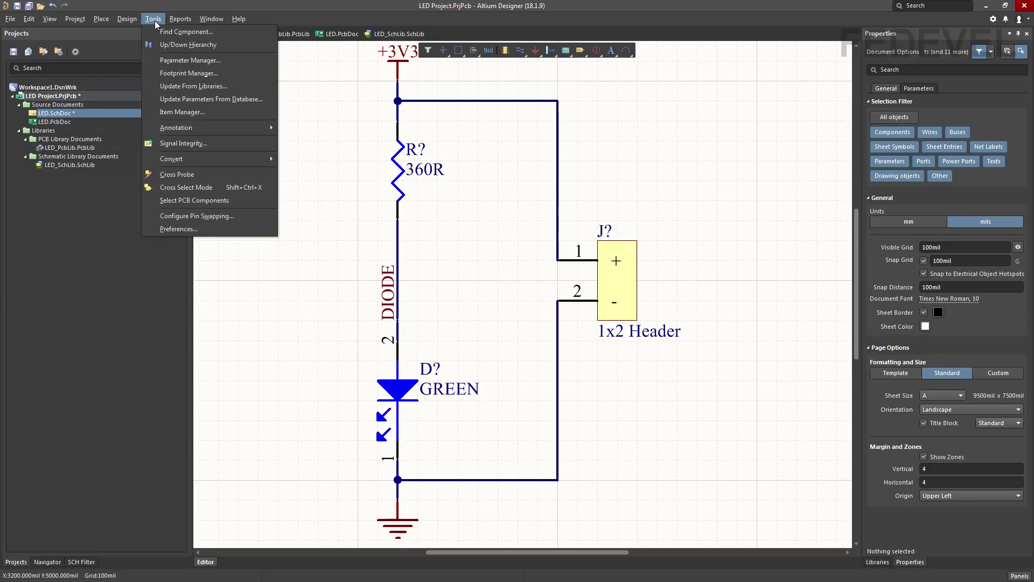
pyautogui.moveTo(193, 128)
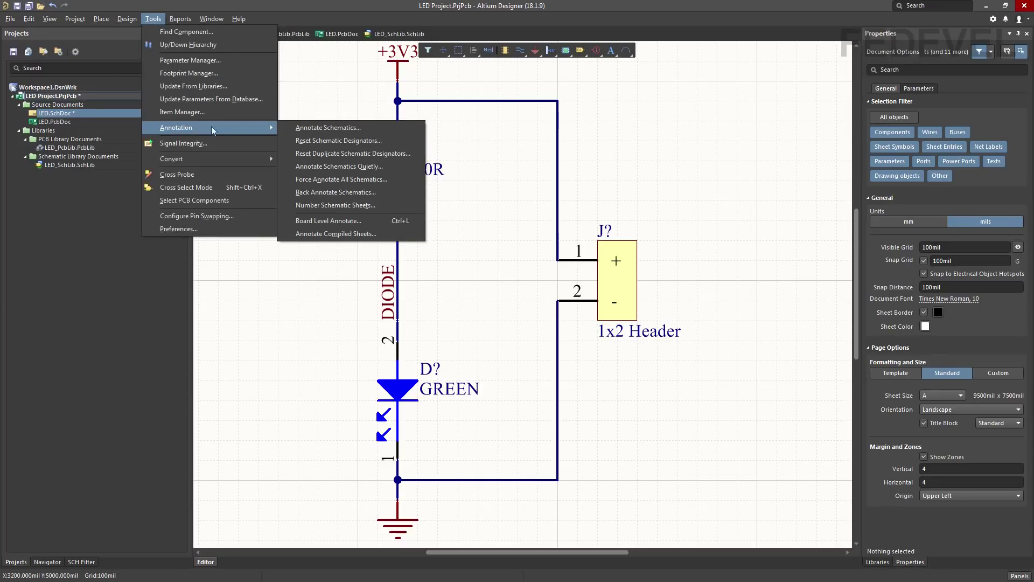
pyautogui.click(375, 129)
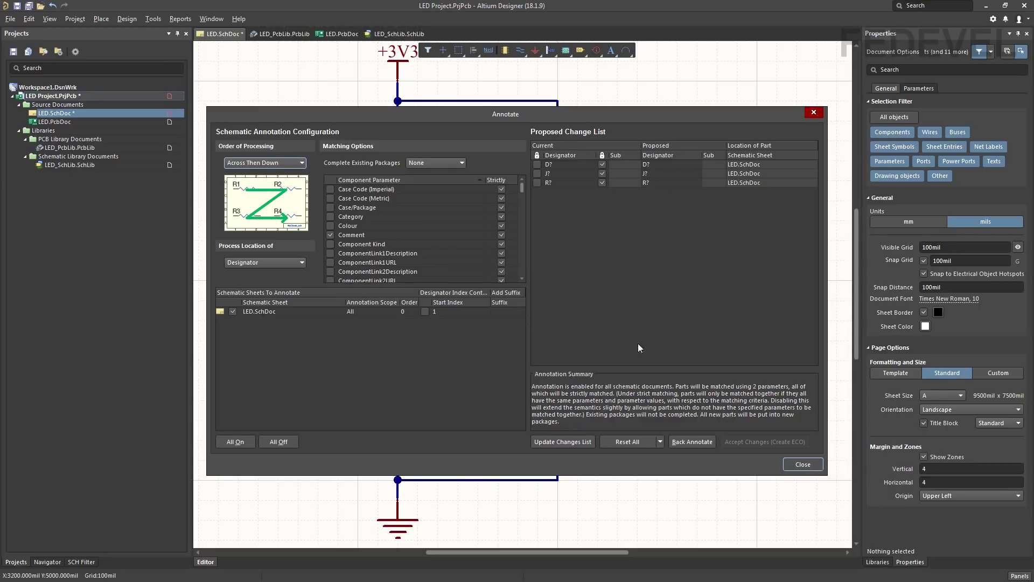
pyautogui.click(569, 442)
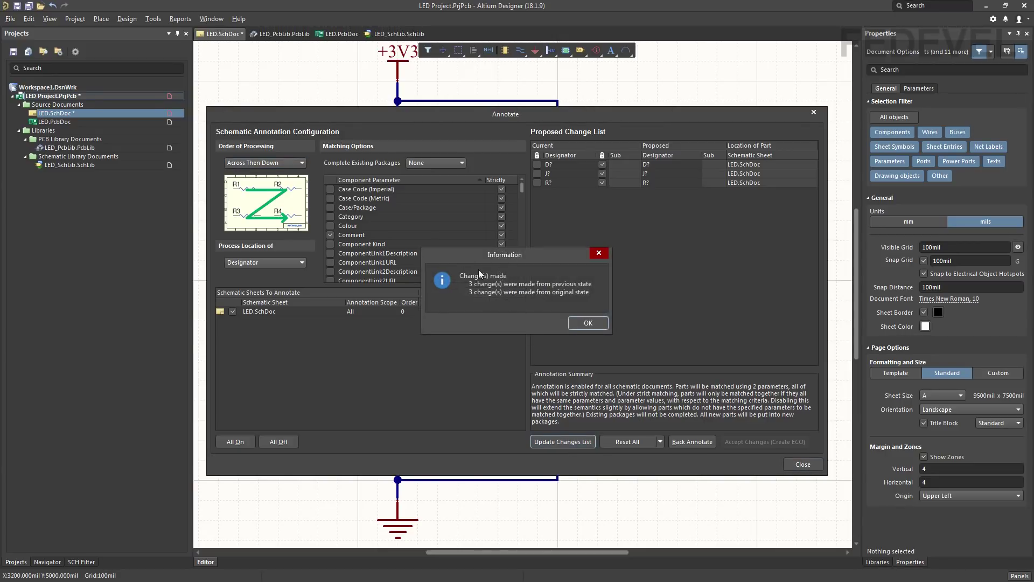
pyautogui.click(577, 321)
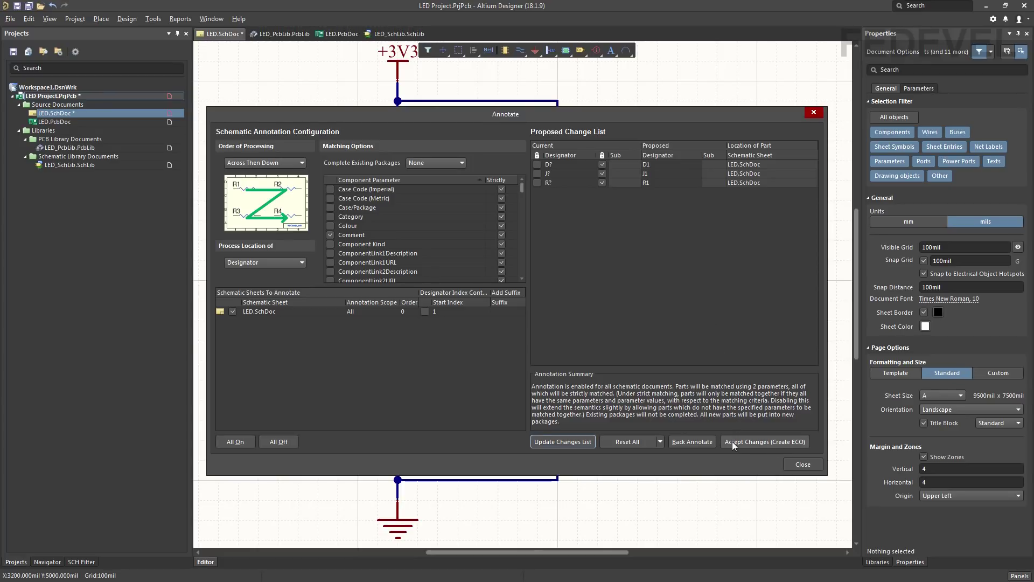
# Accept the proposed designators, execute them through an engineering change order, and save LED.SchDoc
pyautogui.click(757, 441)
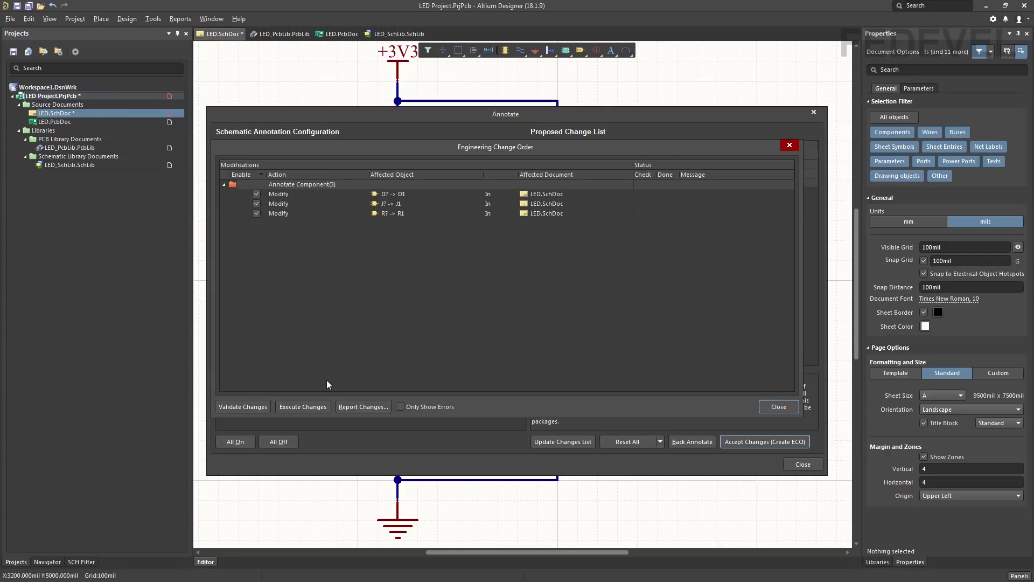
pyautogui.click(302, 407)
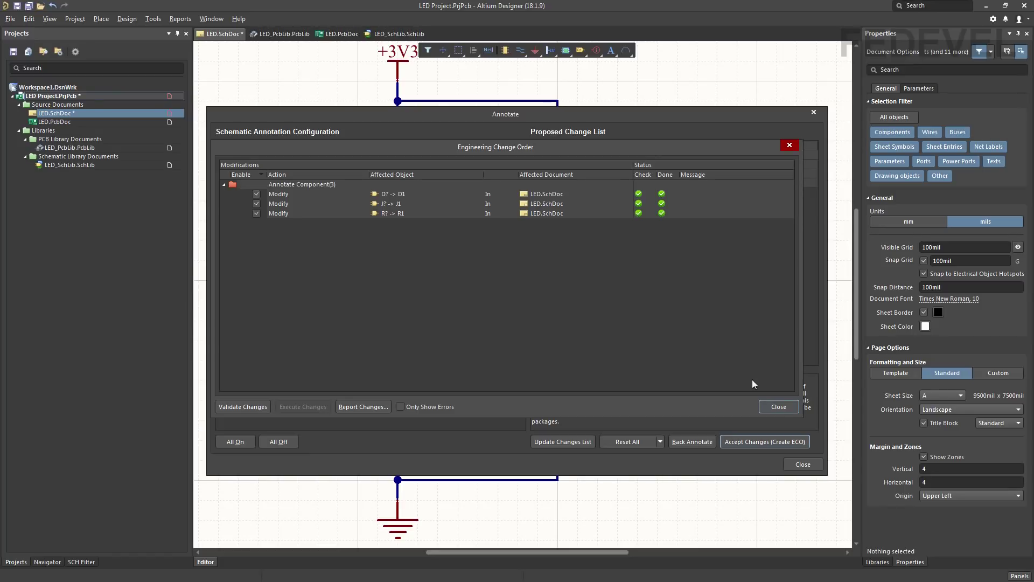
pyautogui.click(788, 406)
pyautogui.click(802, 465)
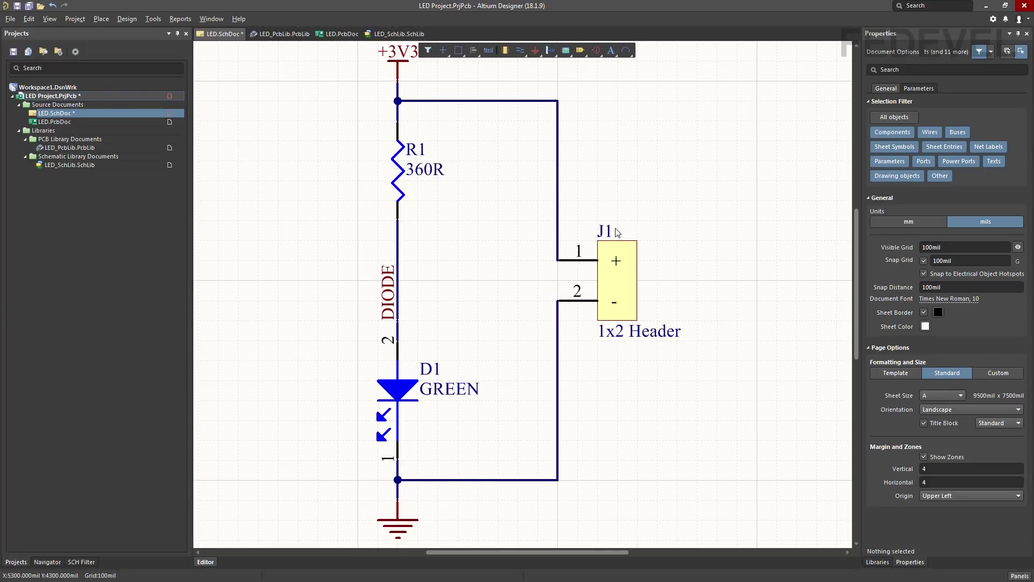
pyautogui.hotkey('ctrl', 's')
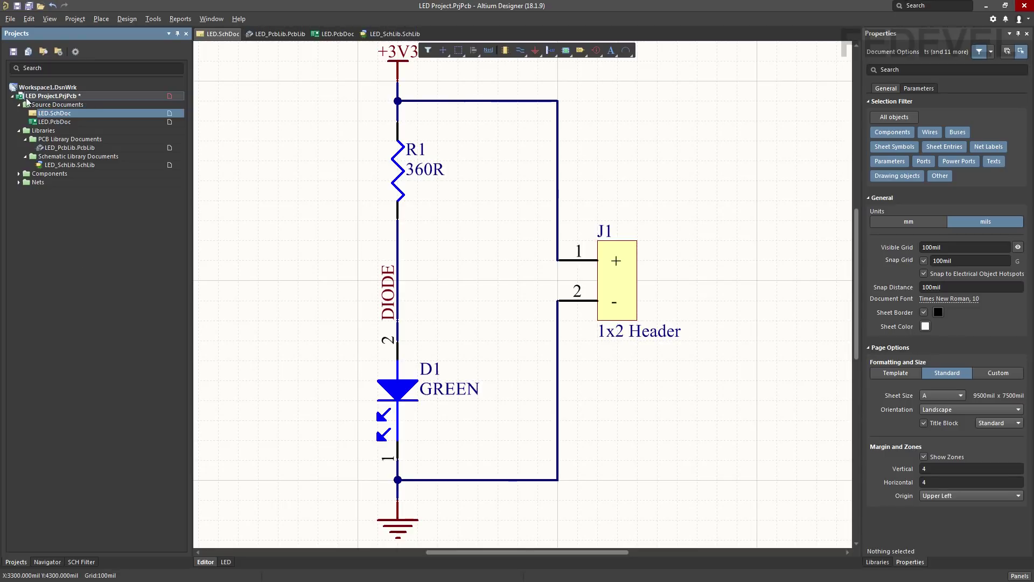
# Compile the PCB project LED Project.PrjPcb and check the compiler messages for errors
pyautogui.rightClick(90, 96)
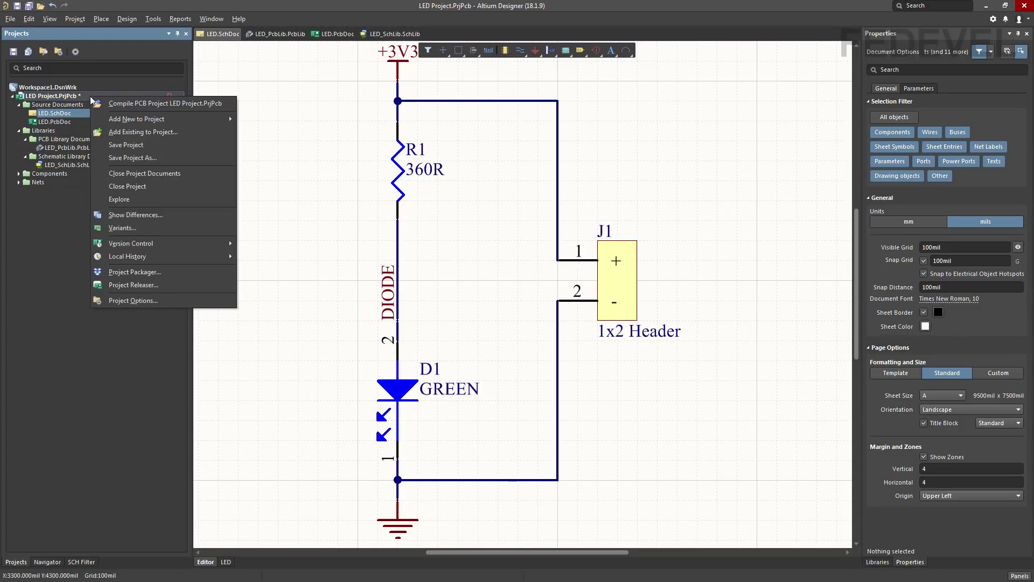
pyautogui.click(148, 103)
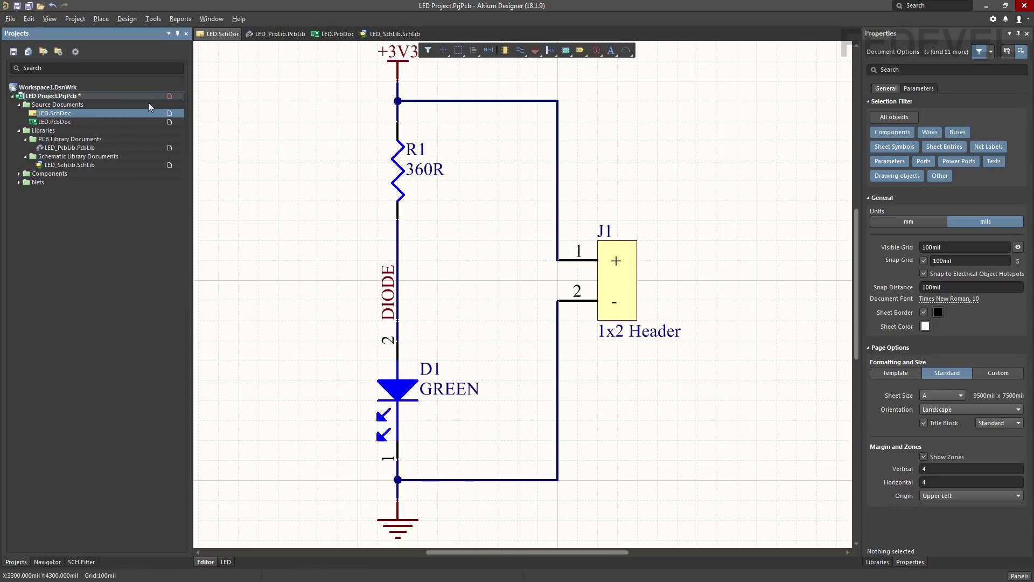
pyautogui.click(1019, 576)
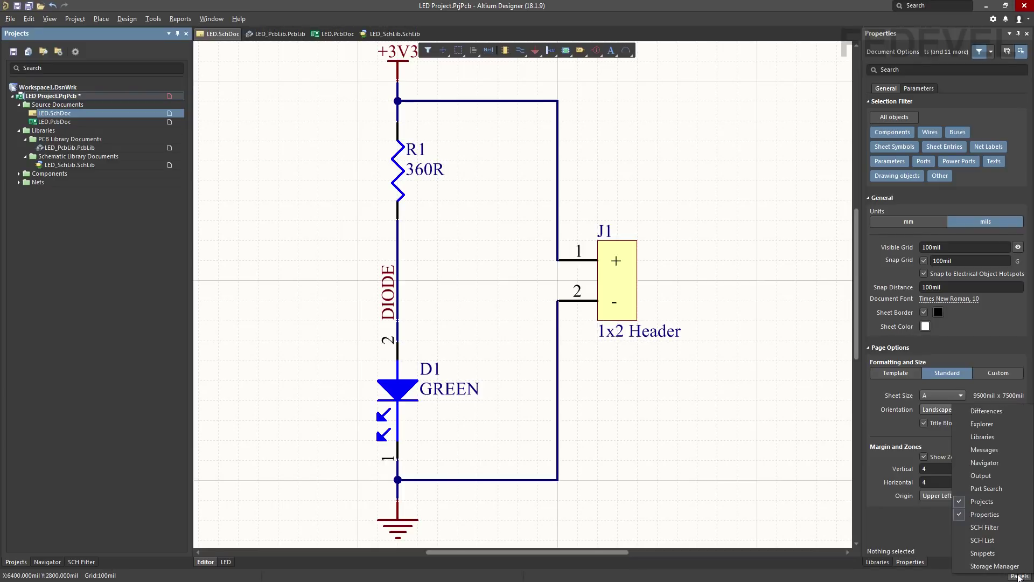
pyautogui.click(1003, 449)
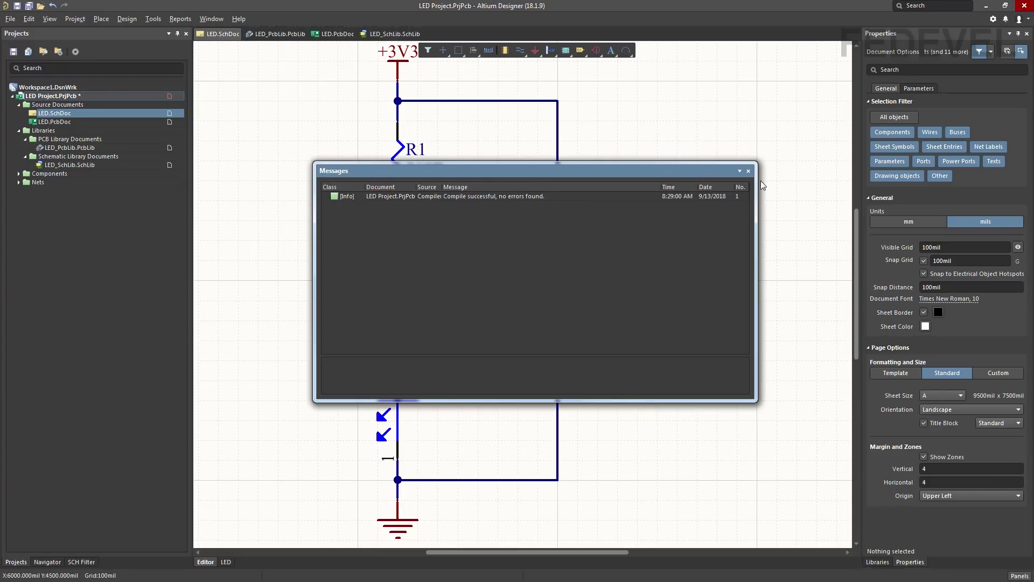
pyautogui.click(748, 170)
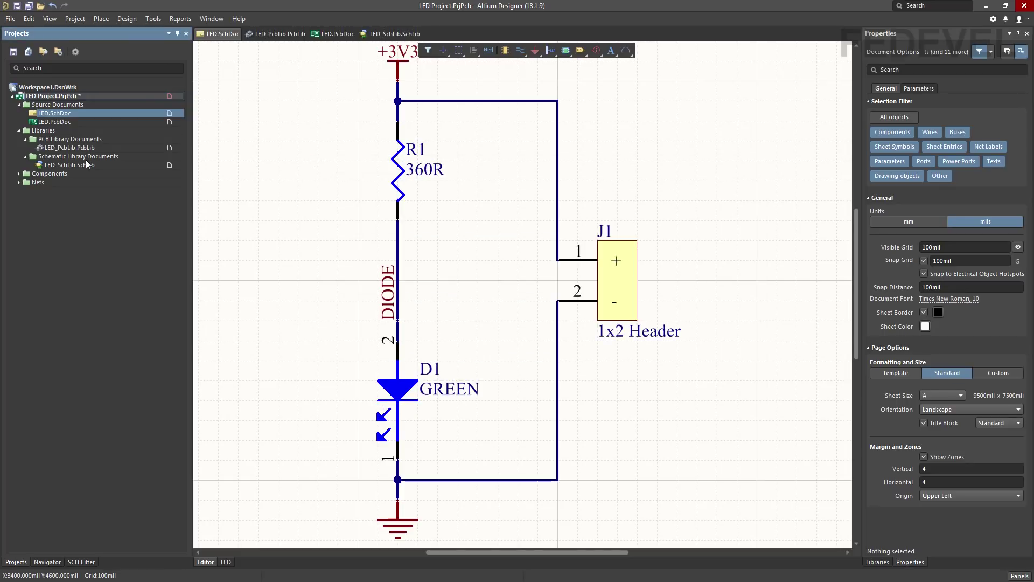